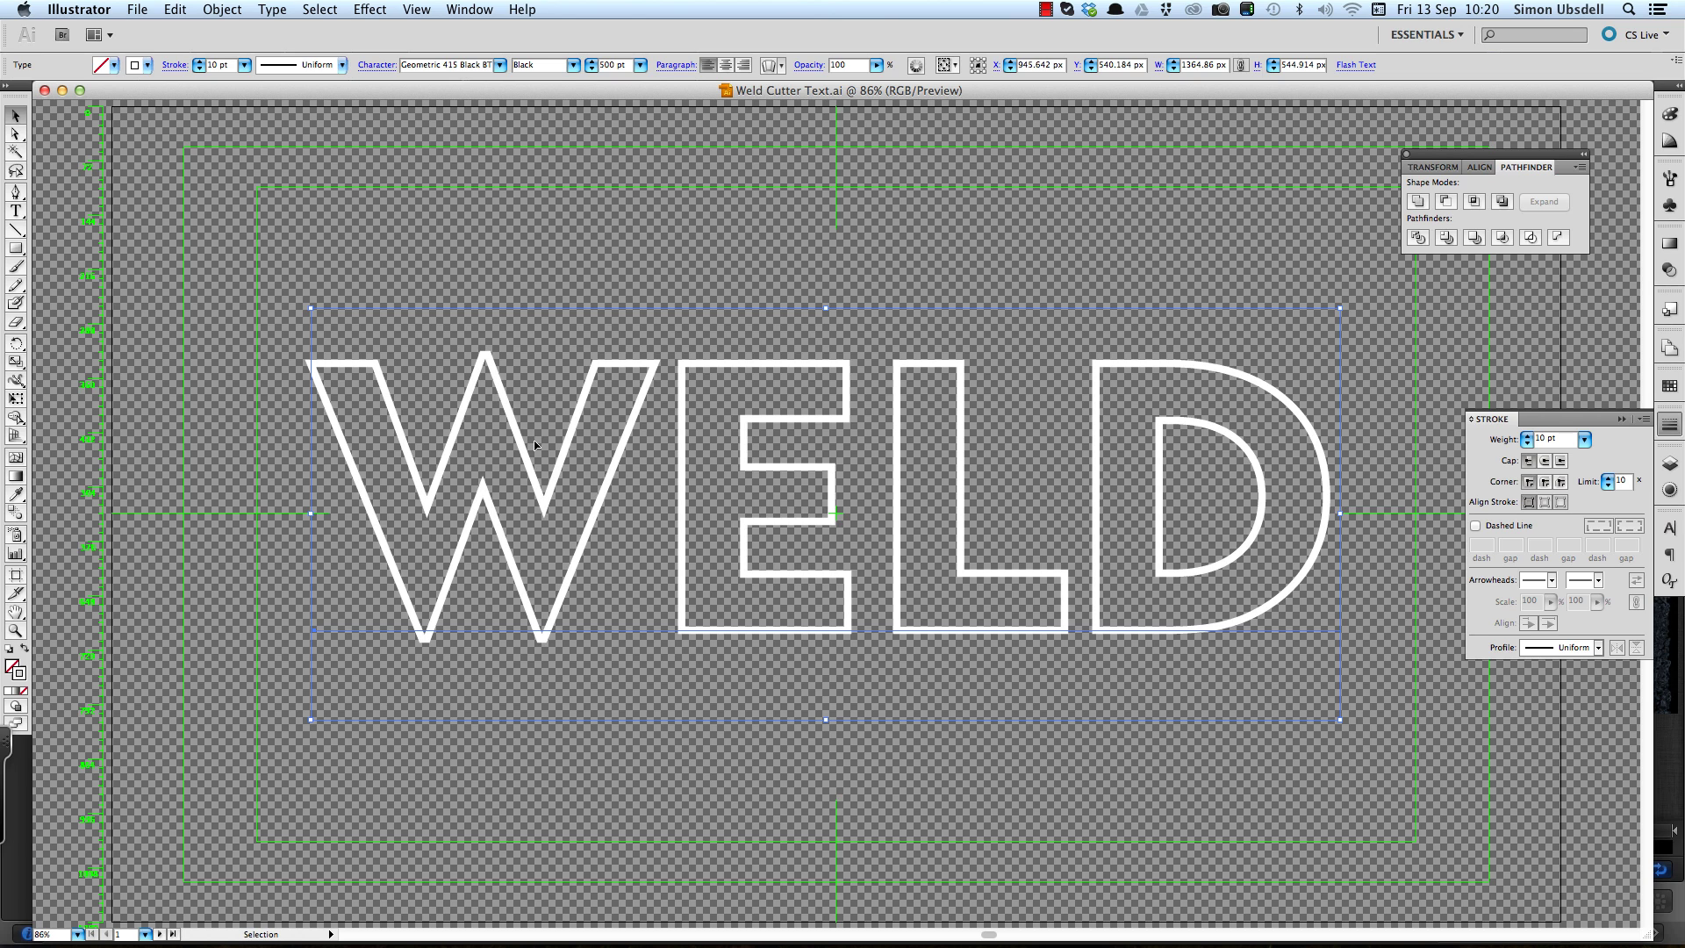
Browse the File menu and dismiss it without running a script.
{"action": "left_click", "coordinate": [148, 9]}
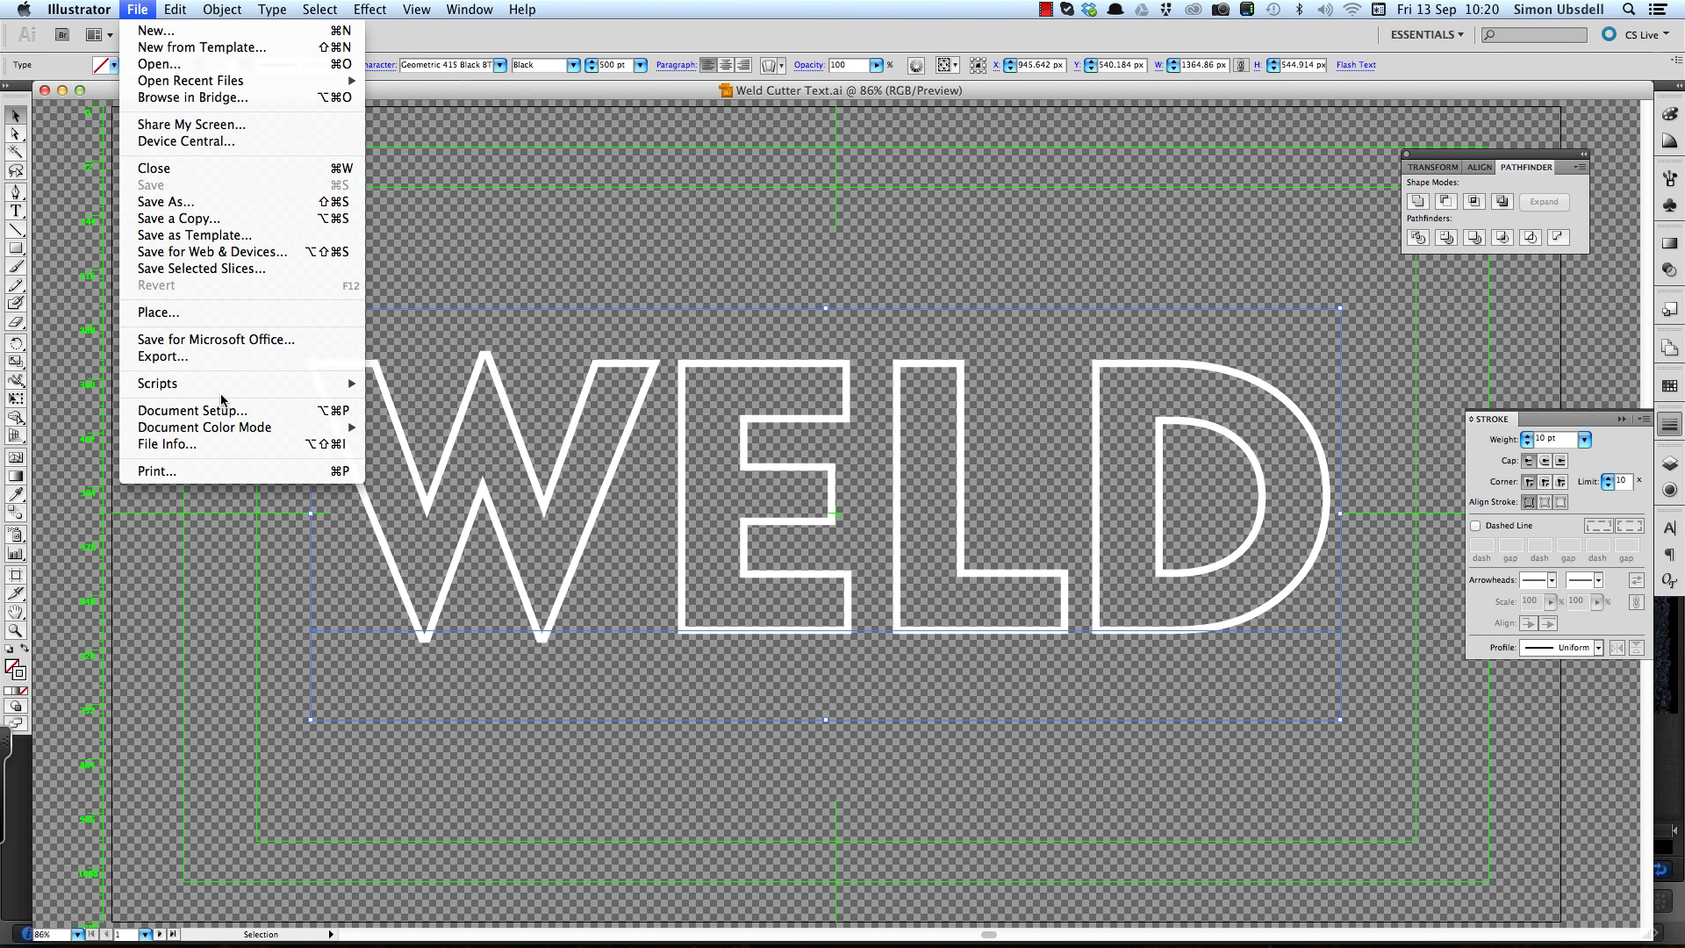
{"action": "mouse_move", "coordinate": [221, 391]}
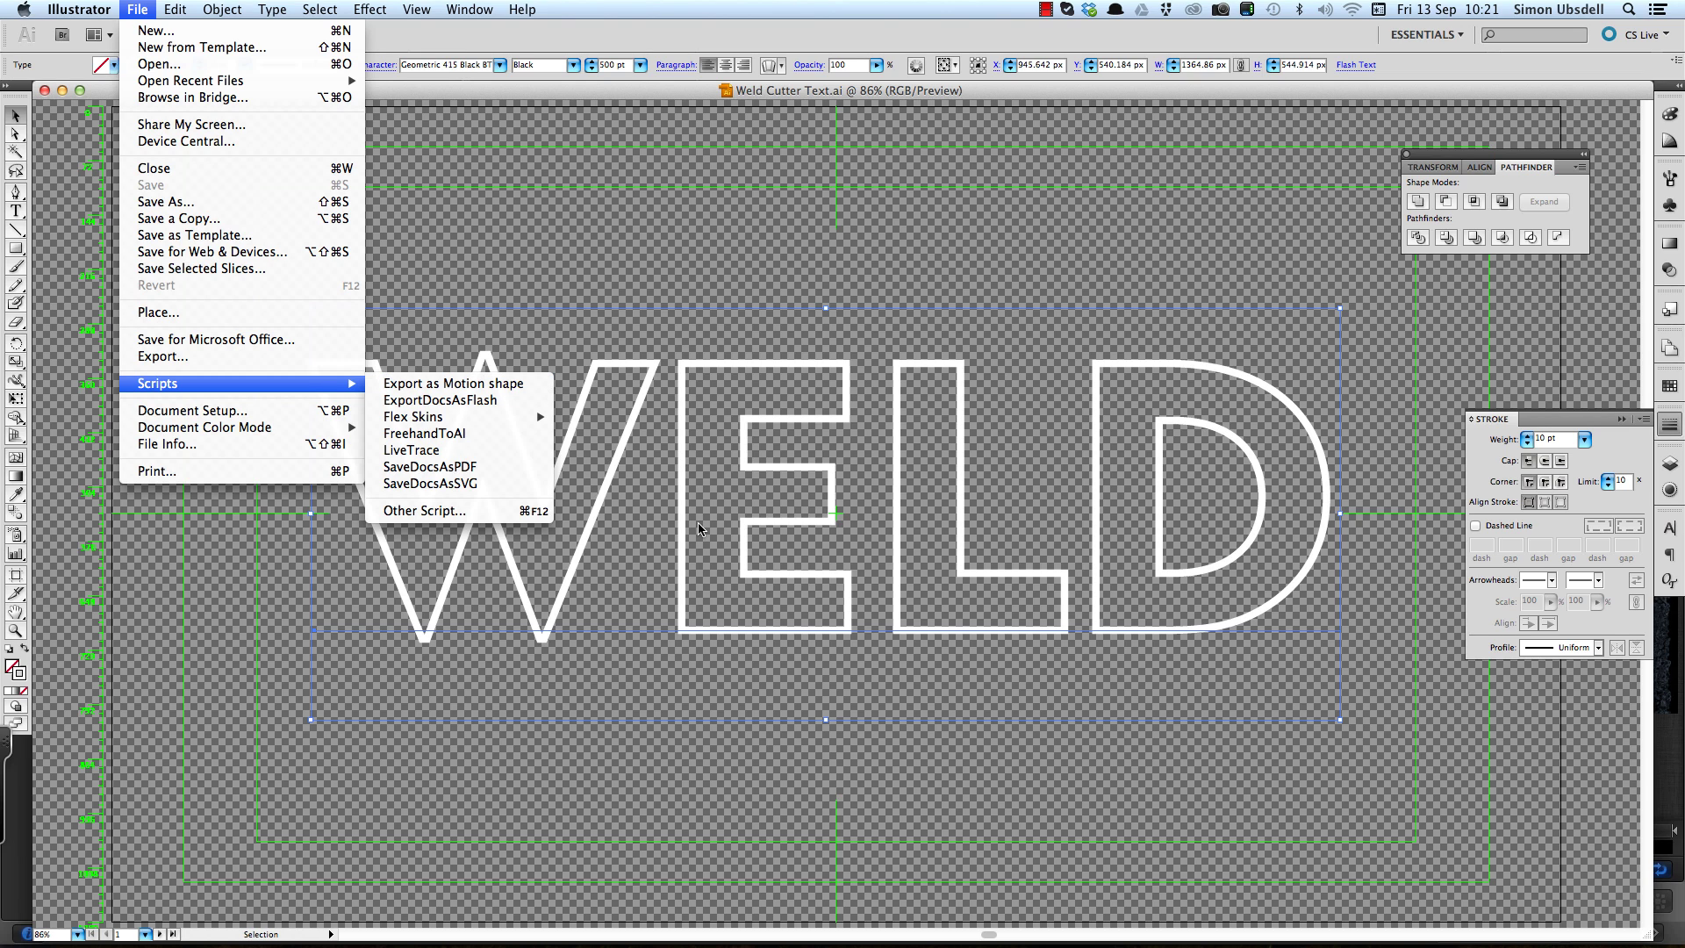
{"action": "left_click", "coordinate": [648, 533]}
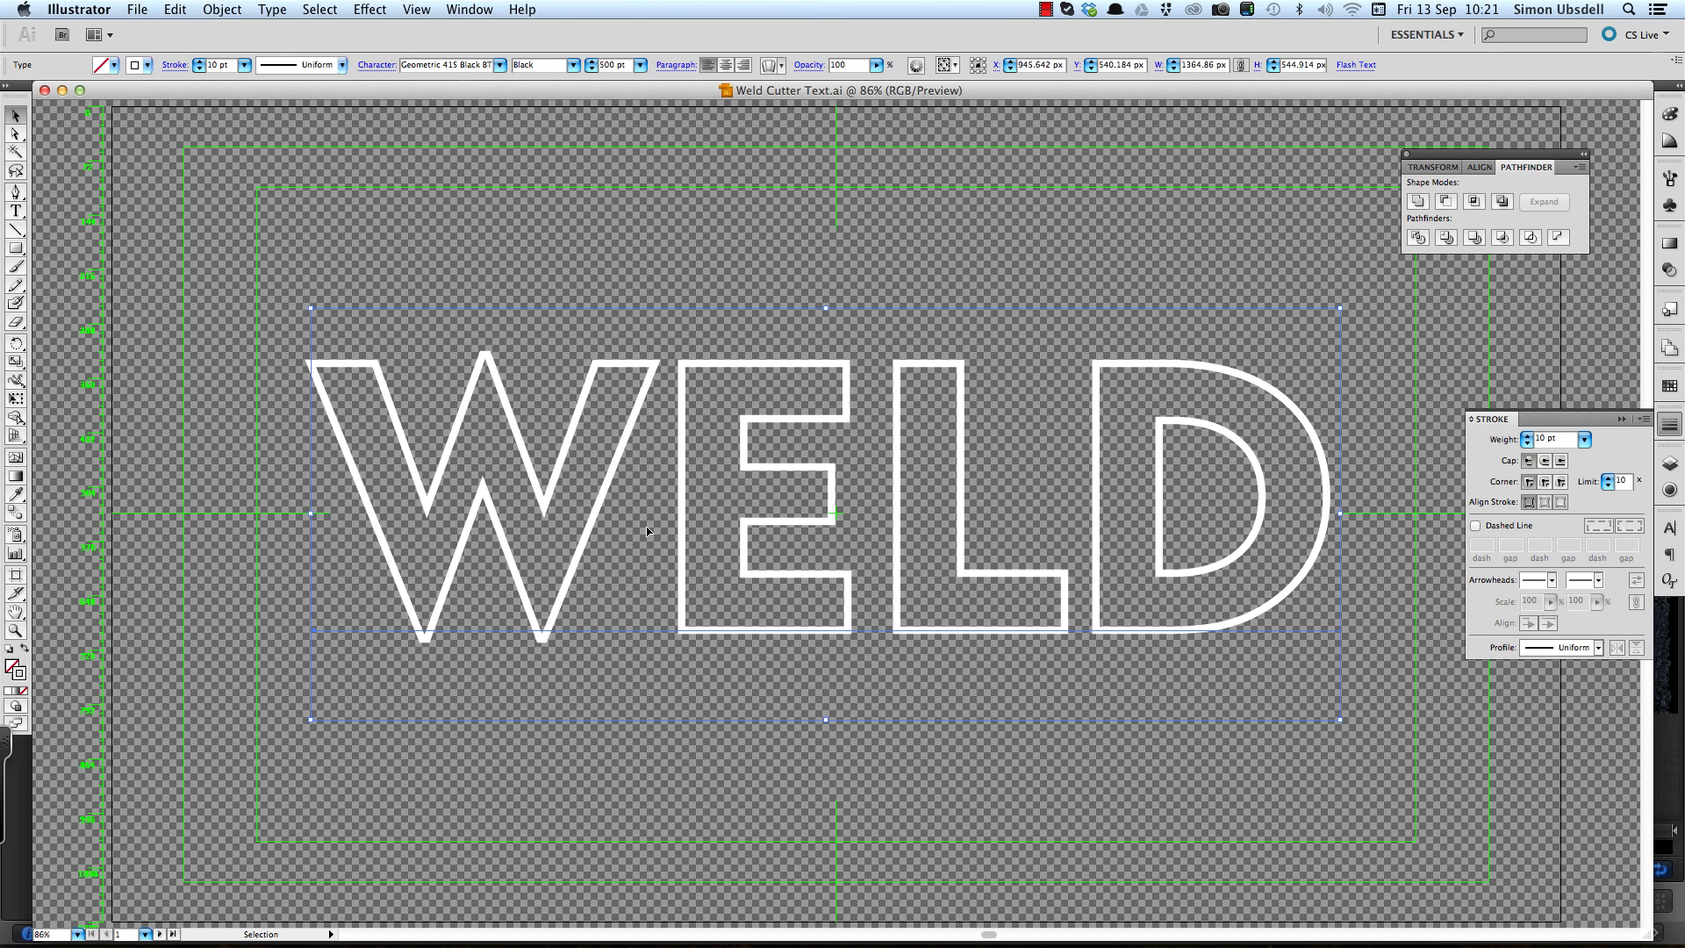
Convert the WELD text to outlines and ungroup the letters.
{"action": "right_click", "coordinate": [614, 454]}
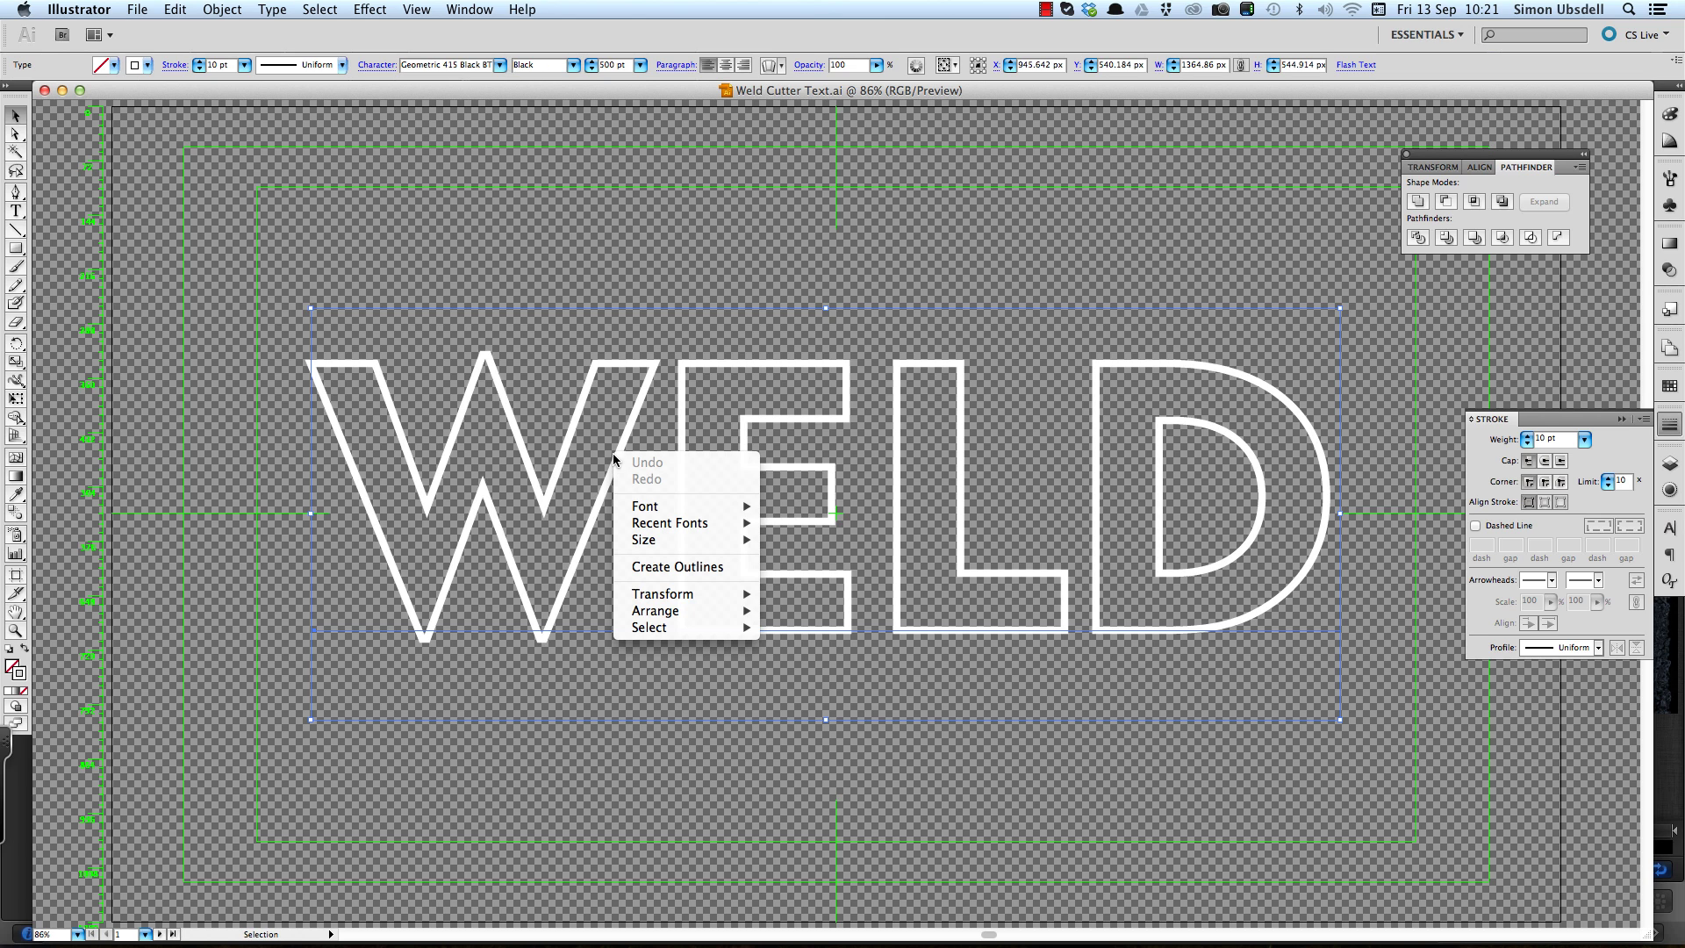
{"action": "left_click", "coordinate": [700, 568]}
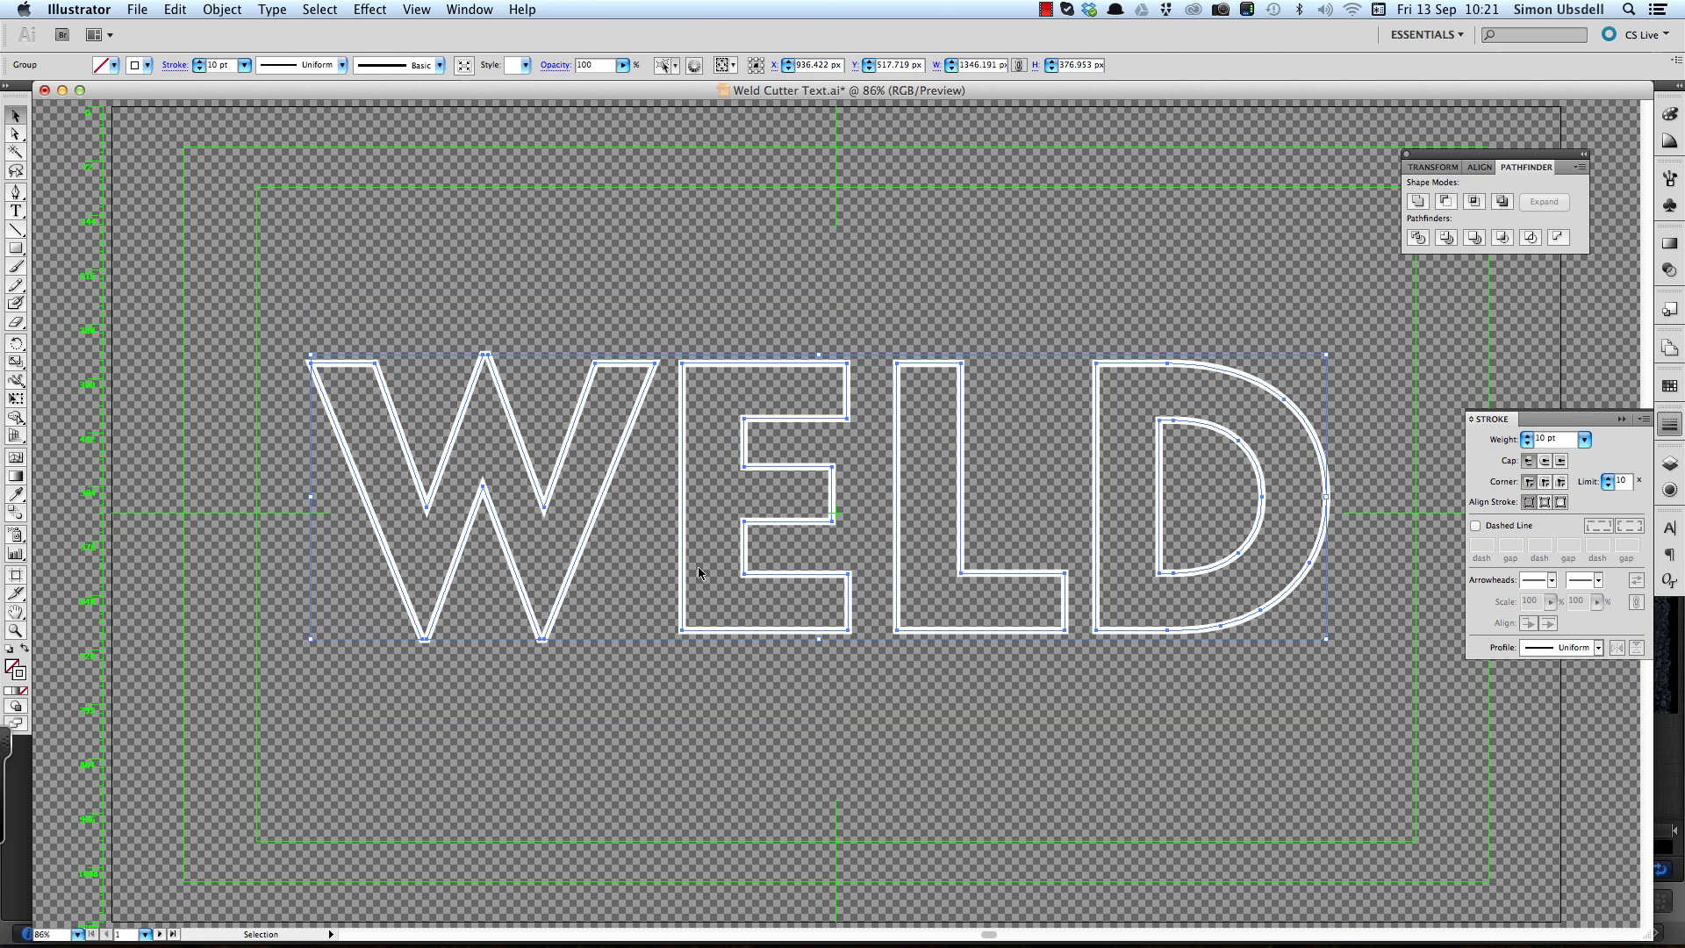
{"action": "right_click", "coordinate": [614, 463]}
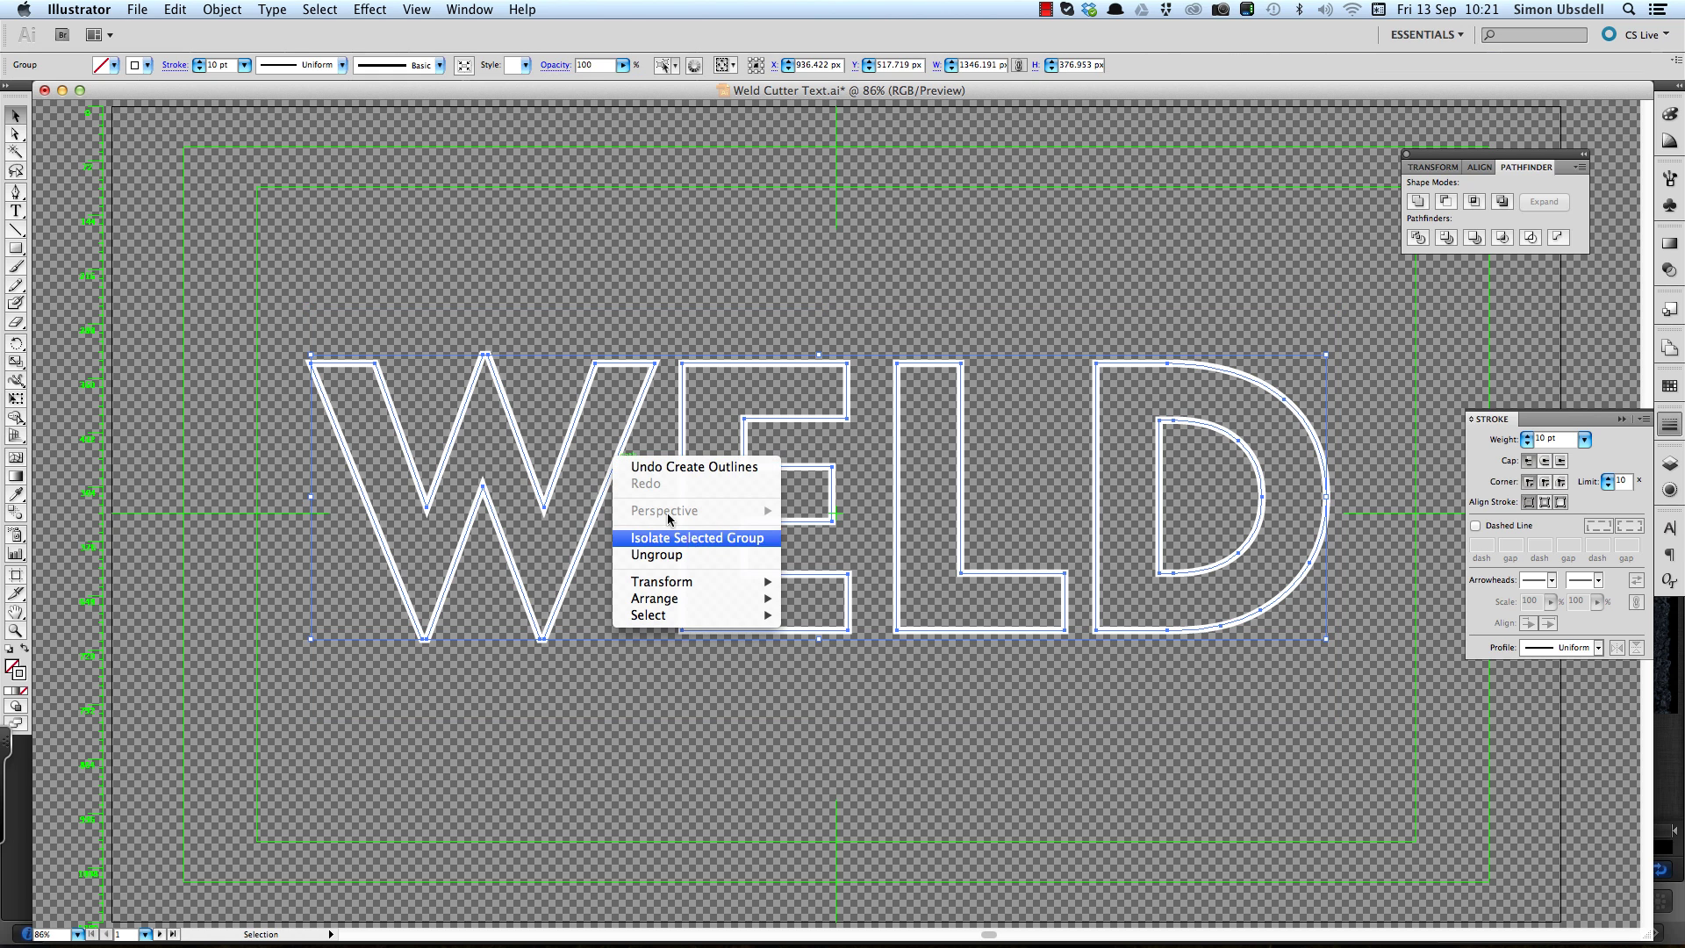
{"action": "left_click", "coordinate": [693, 554]}
Select the outlined W on its own and release its compound path.
{"action": "left_click", "coordinate": [606, 334]}
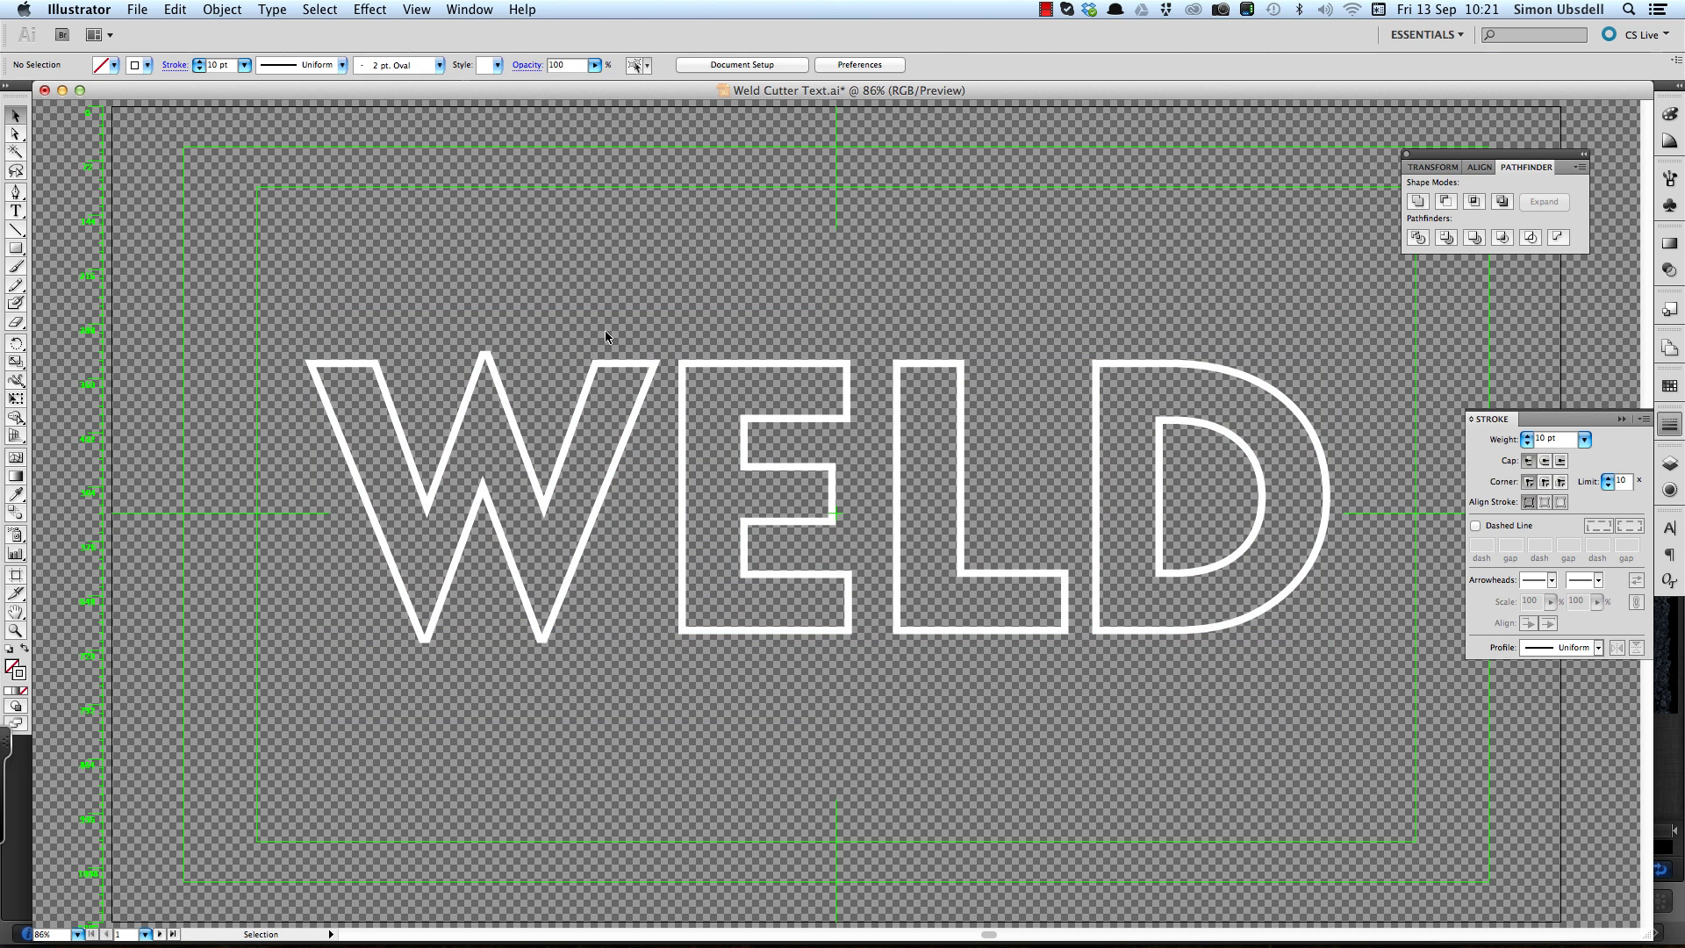
{"action": "left_click", "coordinate": [574, 436]}
{"action": "right_click", "coordinate": [570, 436]}
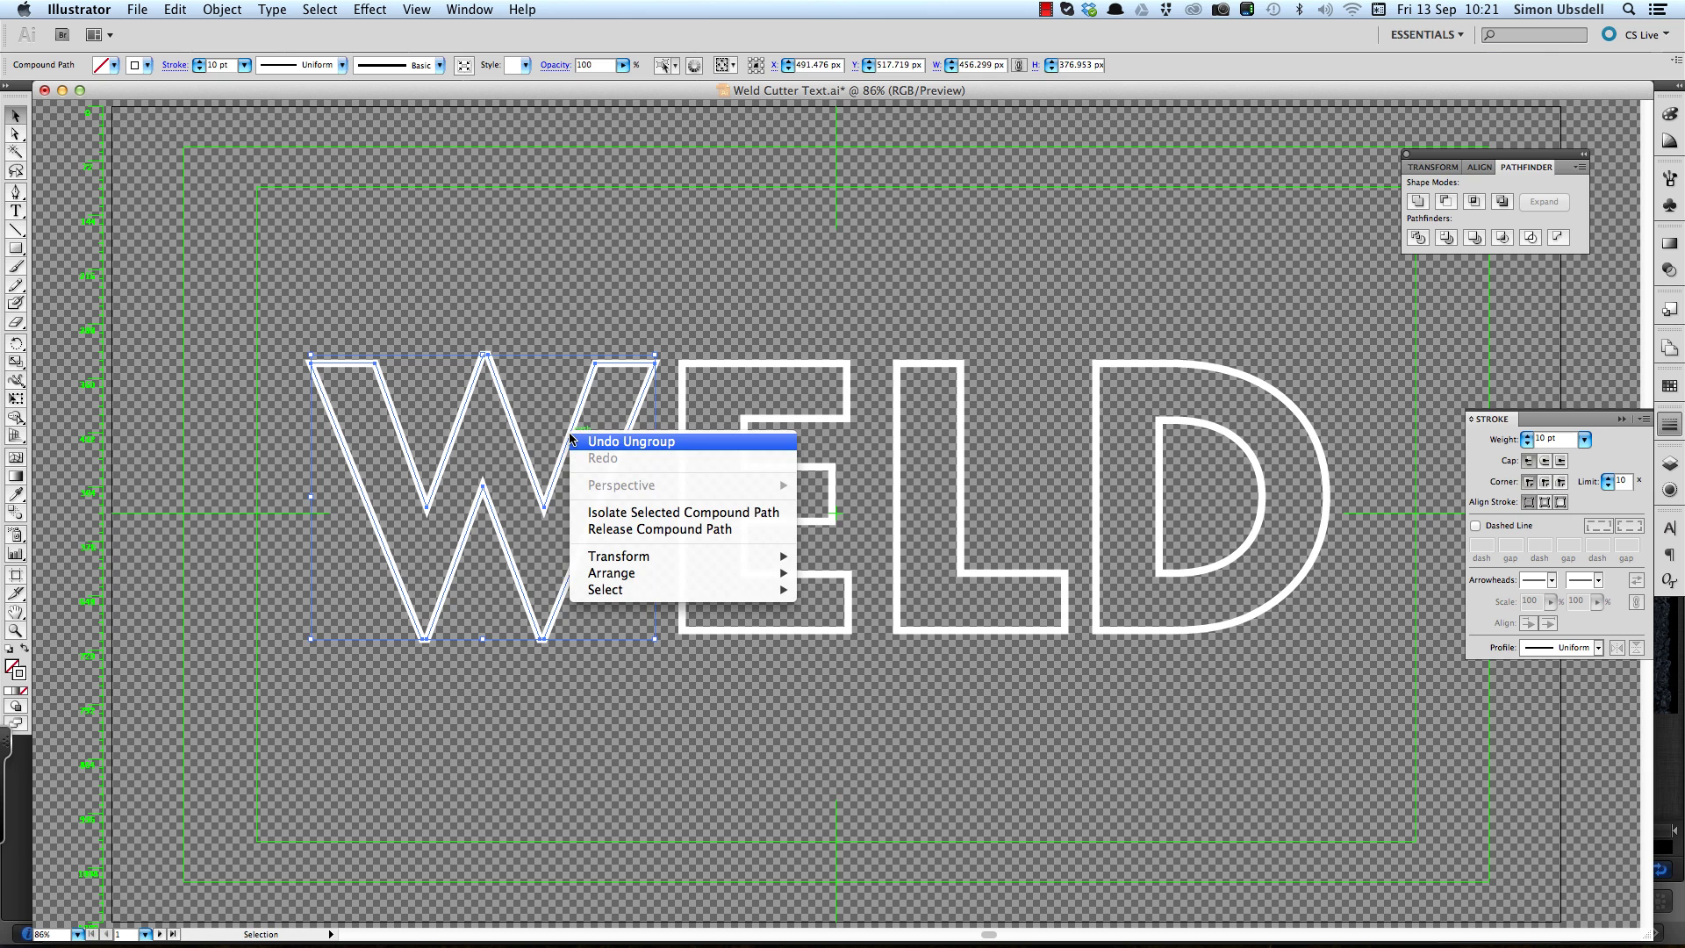
{"action": "left_click", "coordinate": [671, 531]}
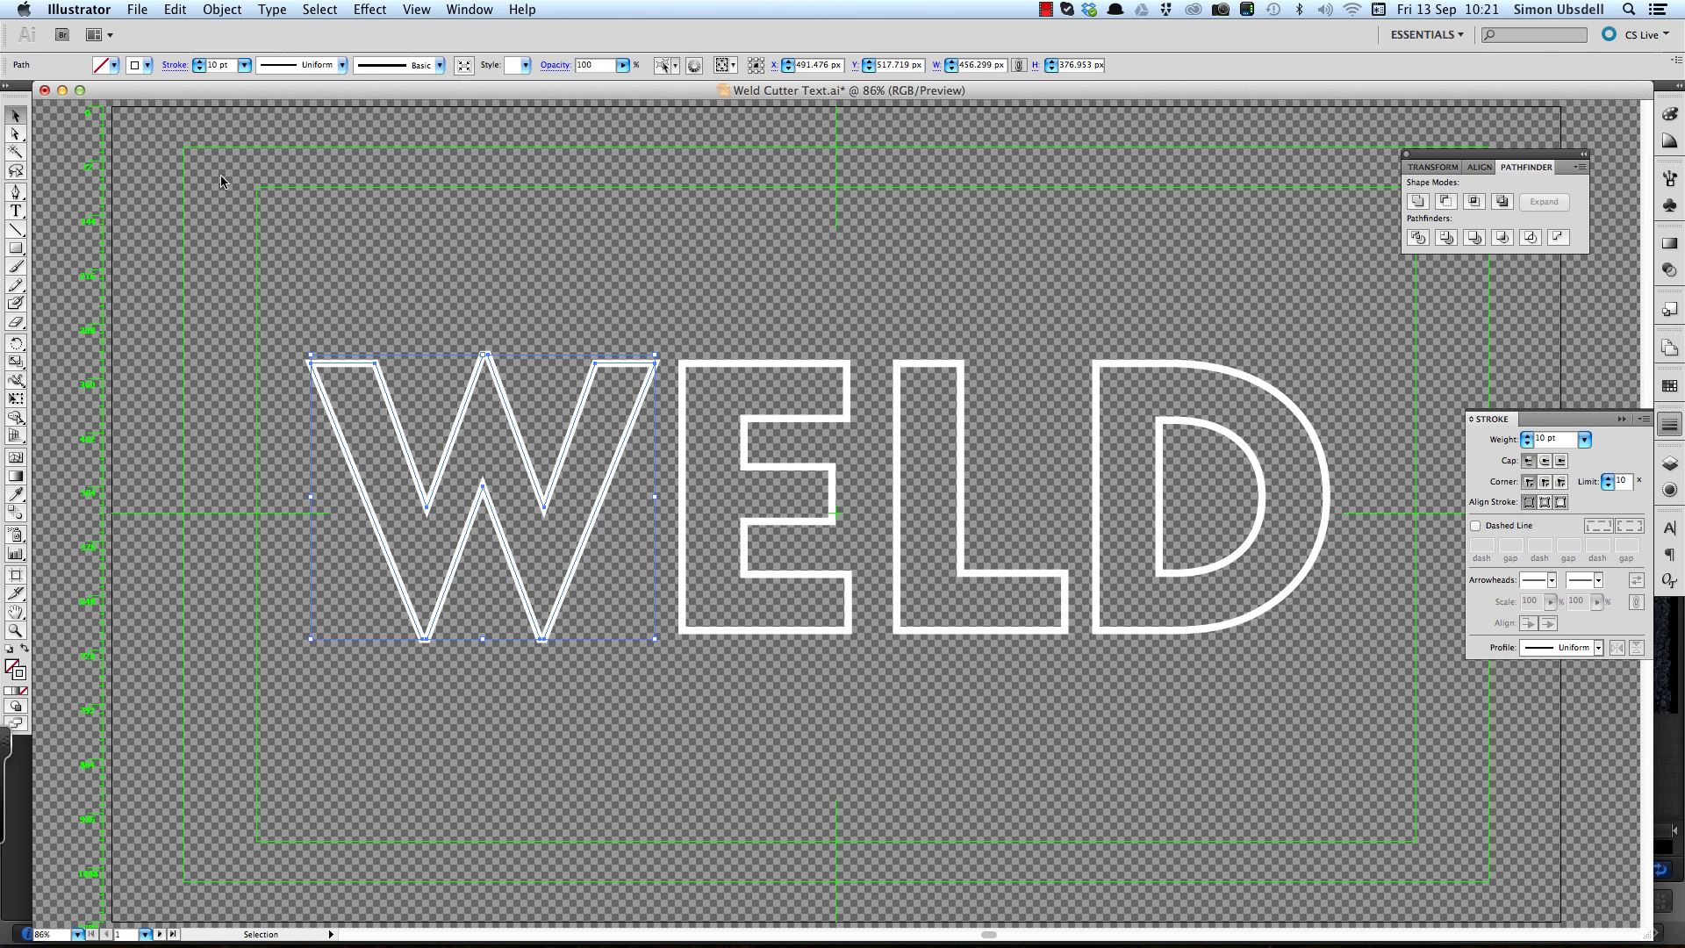
{"action": "left_click", "coordinate": [140, 9]}
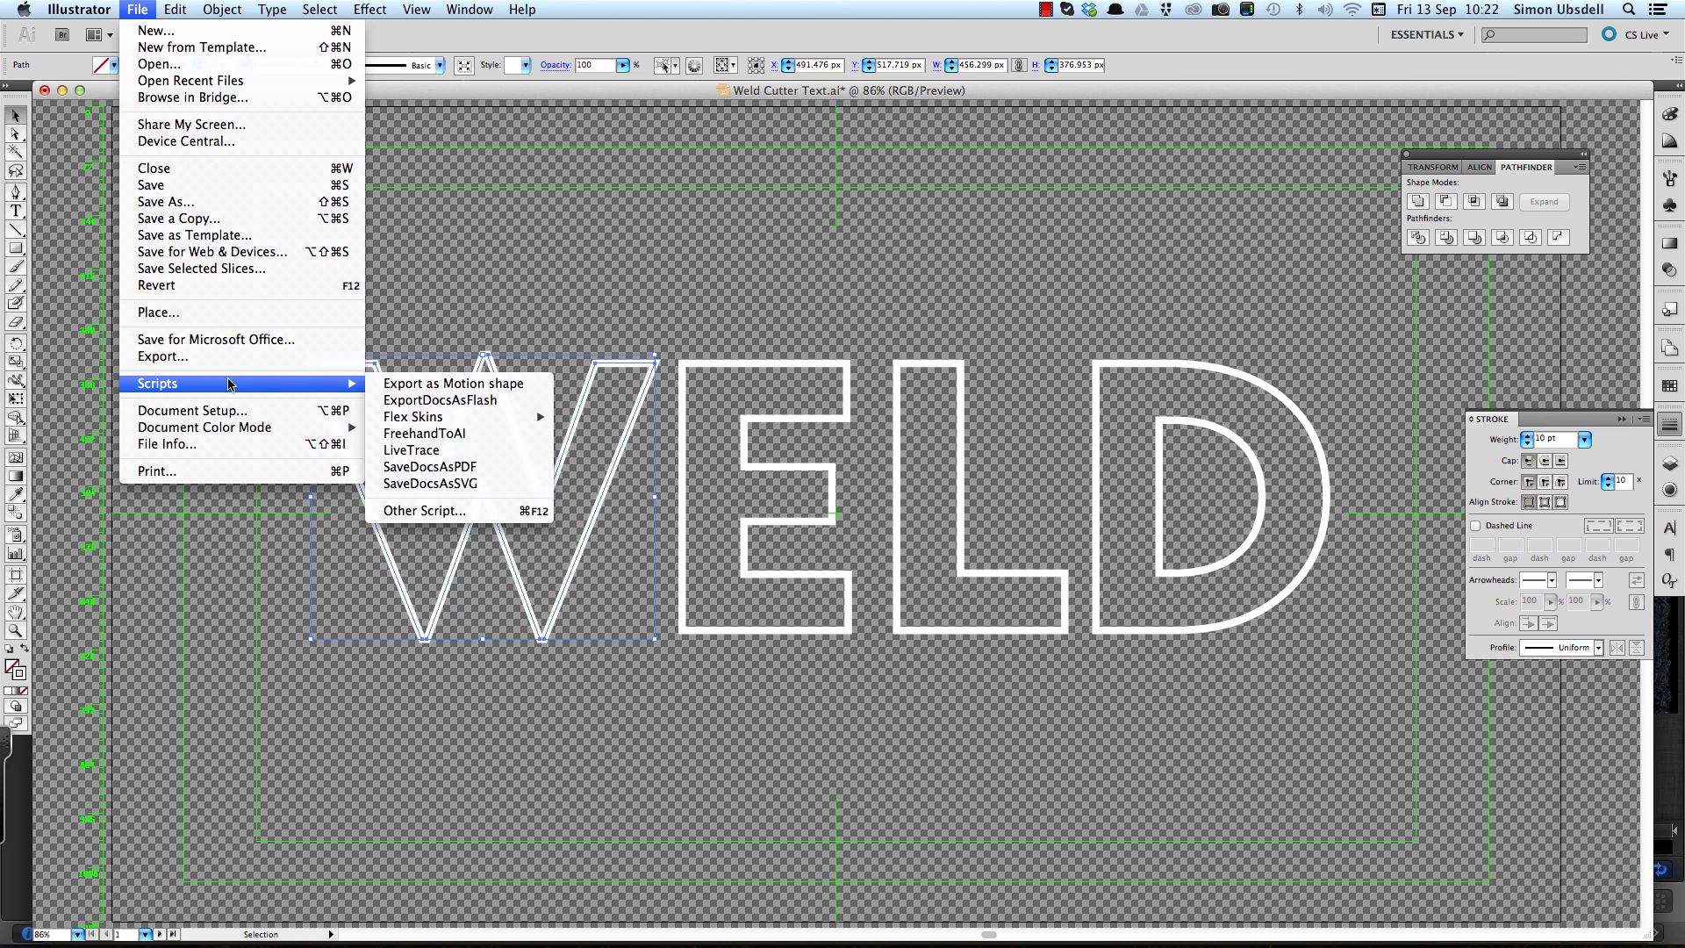
Run the Export as Motion shape script and save the W shape as 'W'.
{"action": "left_click", "coordinate": [462, 383]}
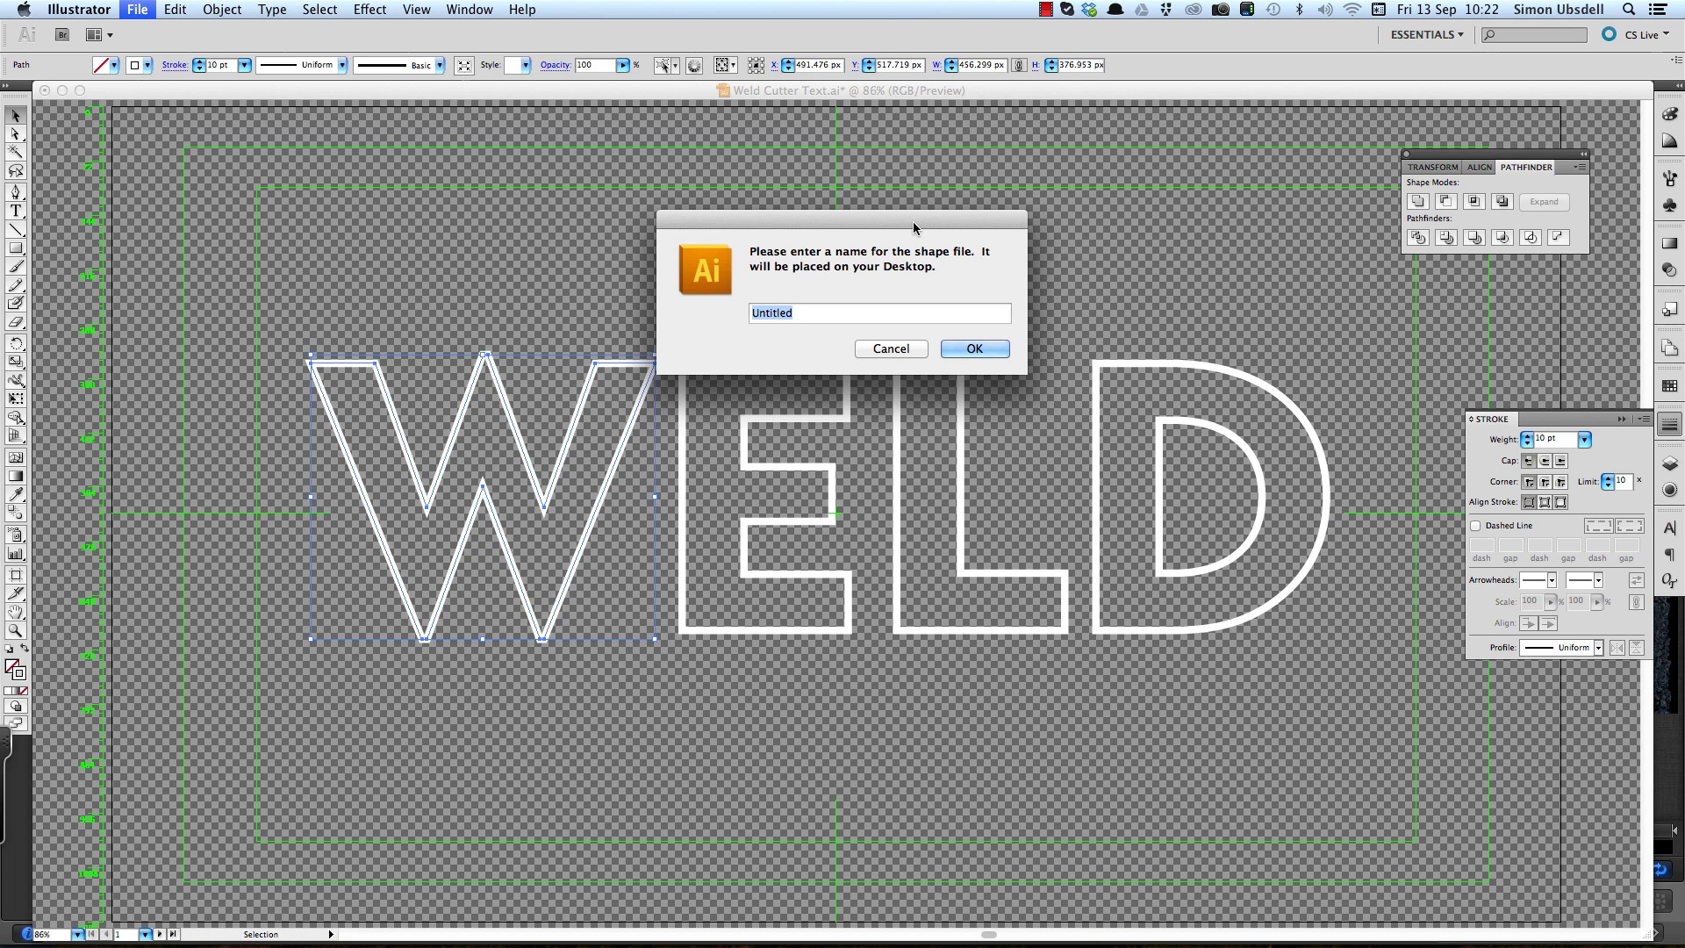
{"action": "type", "text": "W"}
{"action": "key", "text": "Return"}
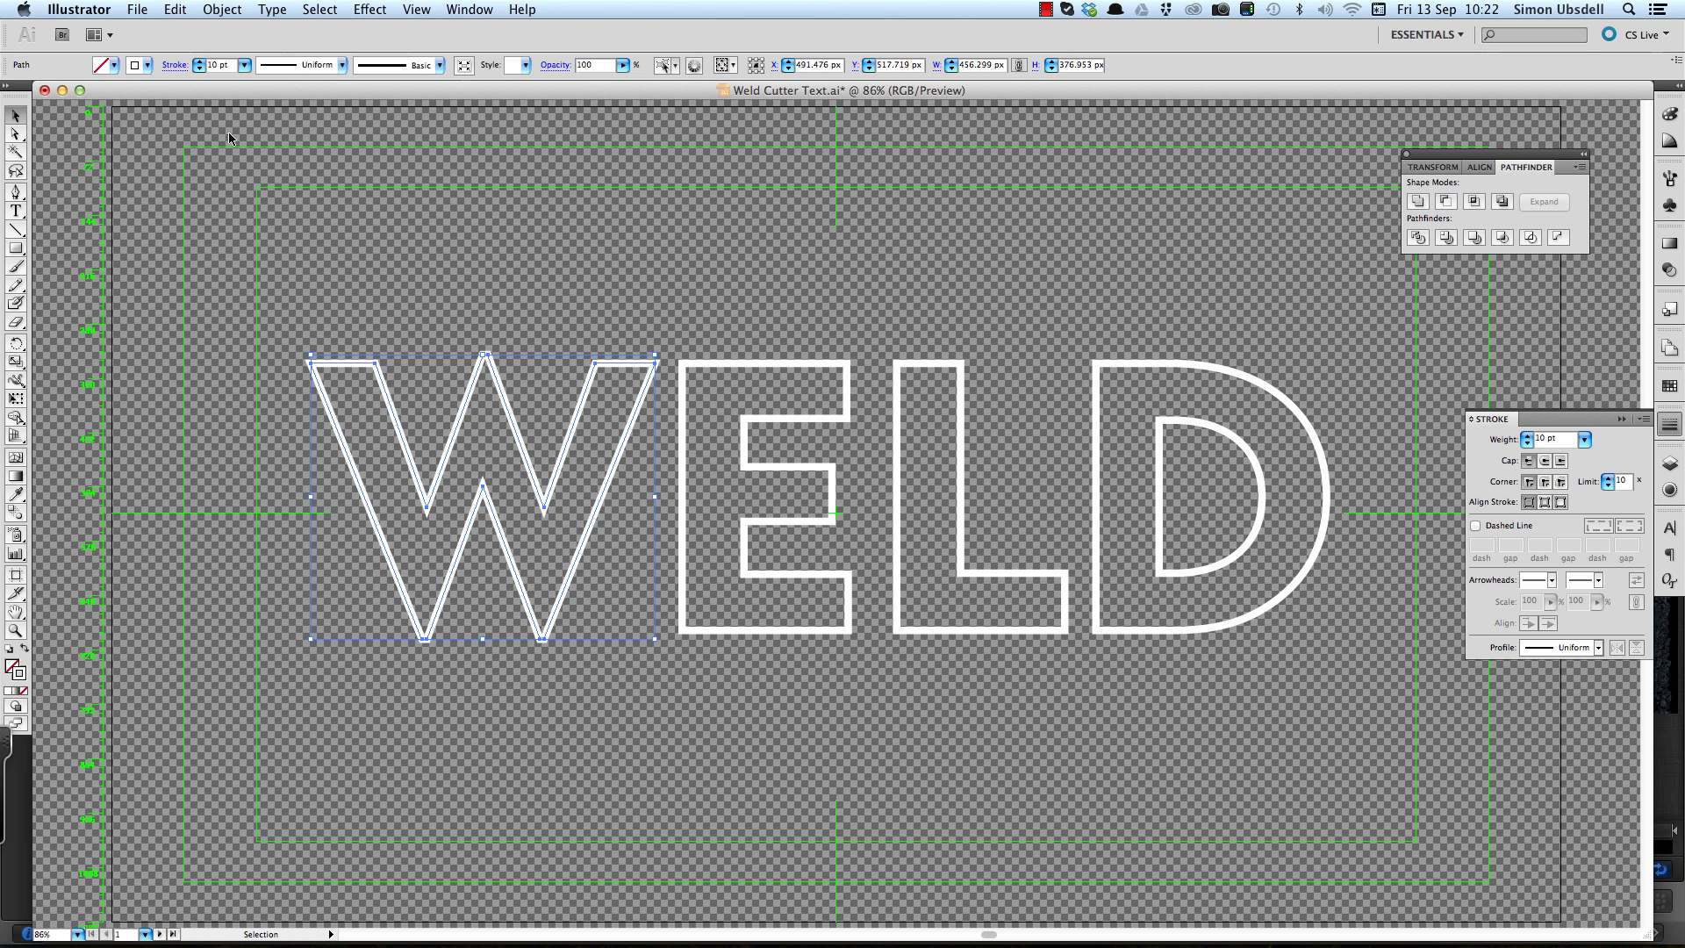
Switch to Motion, add a new empty group and import the Desktop letter shapes into it.
{"action": "key", "text": "a"}
{"action": "key", "text": "super+Tab"}
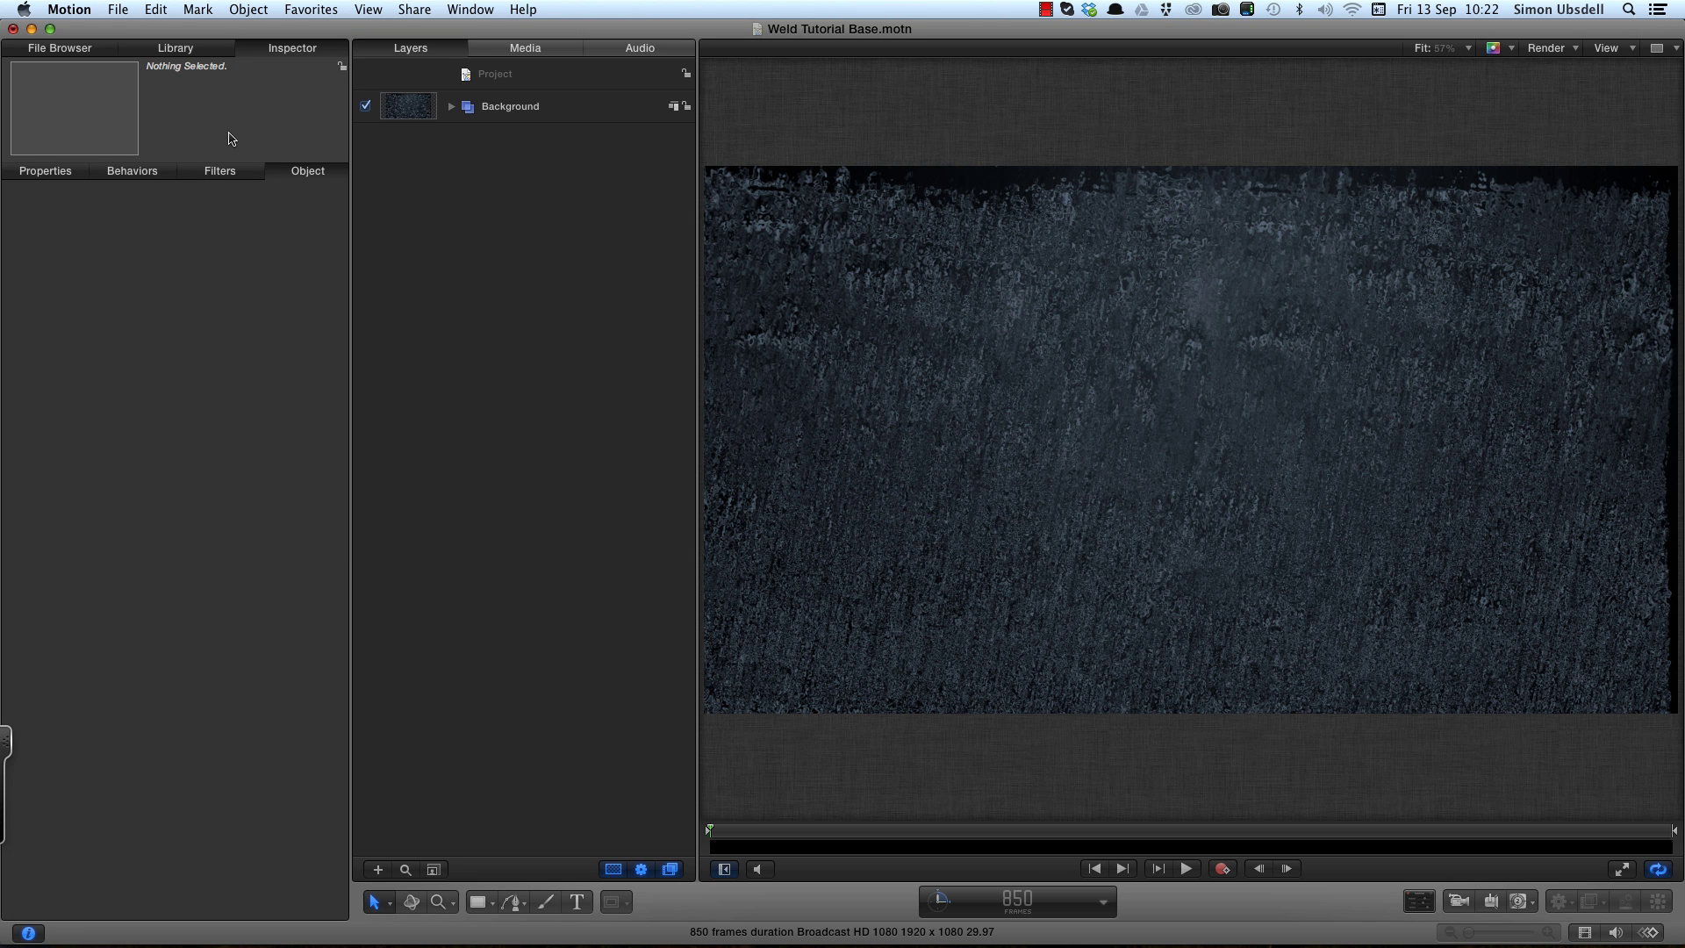
{"action": "left_click", "coordinate": [504, 81]}
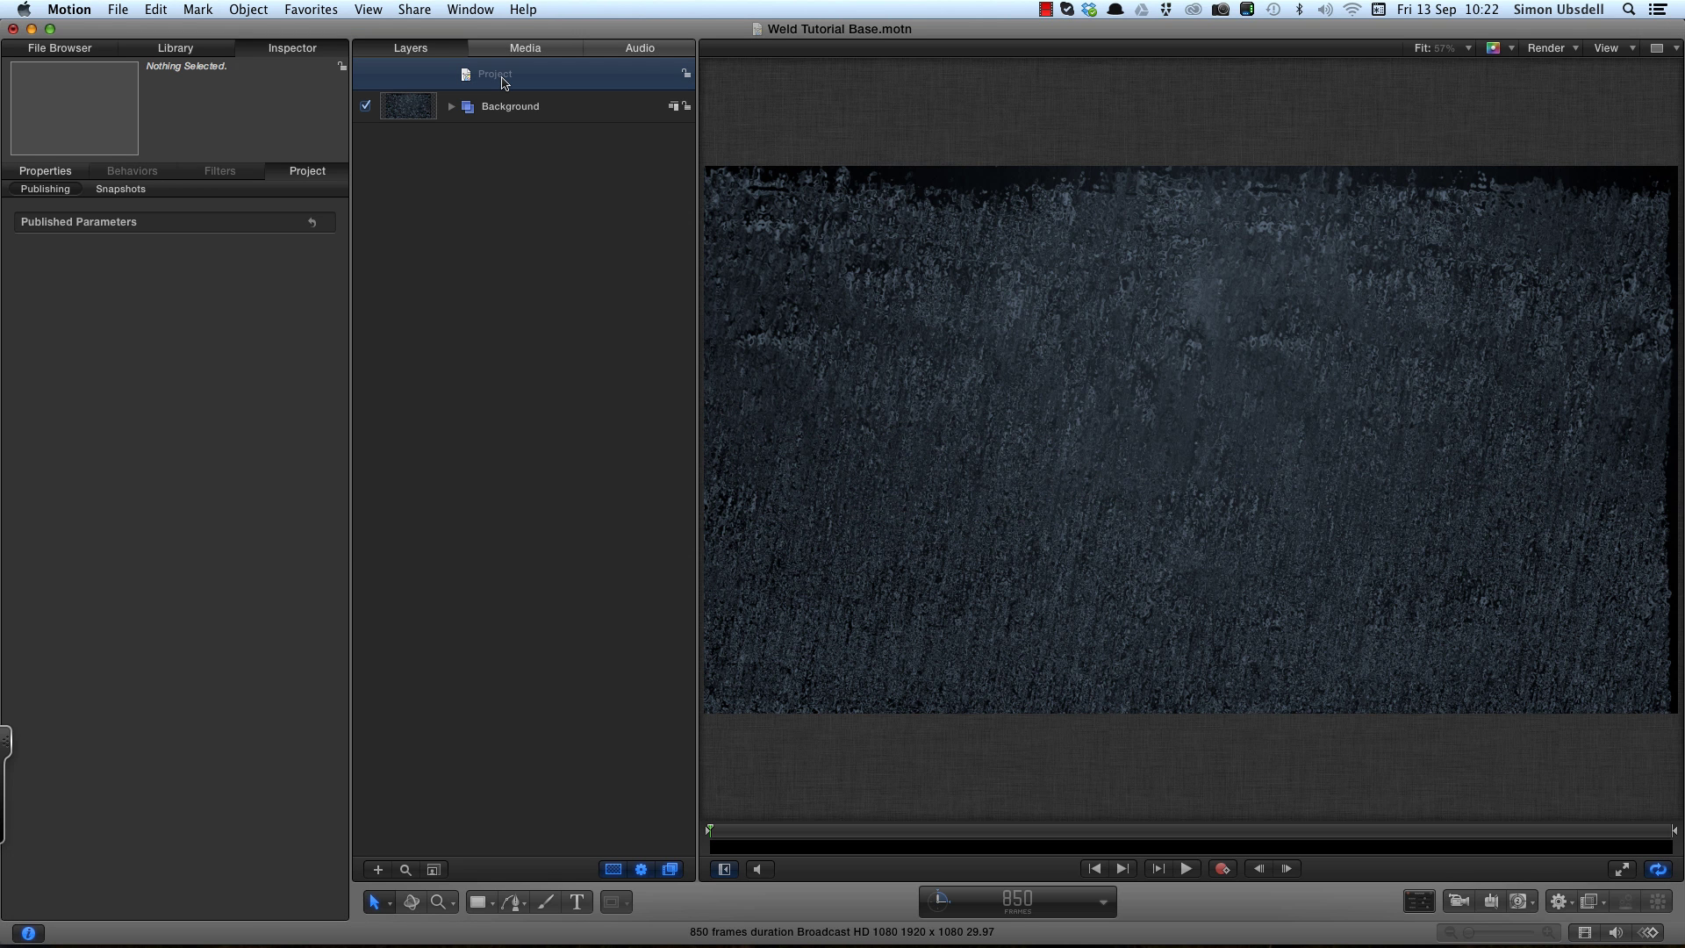
{"action": "key", "text": "super+shift+n"}
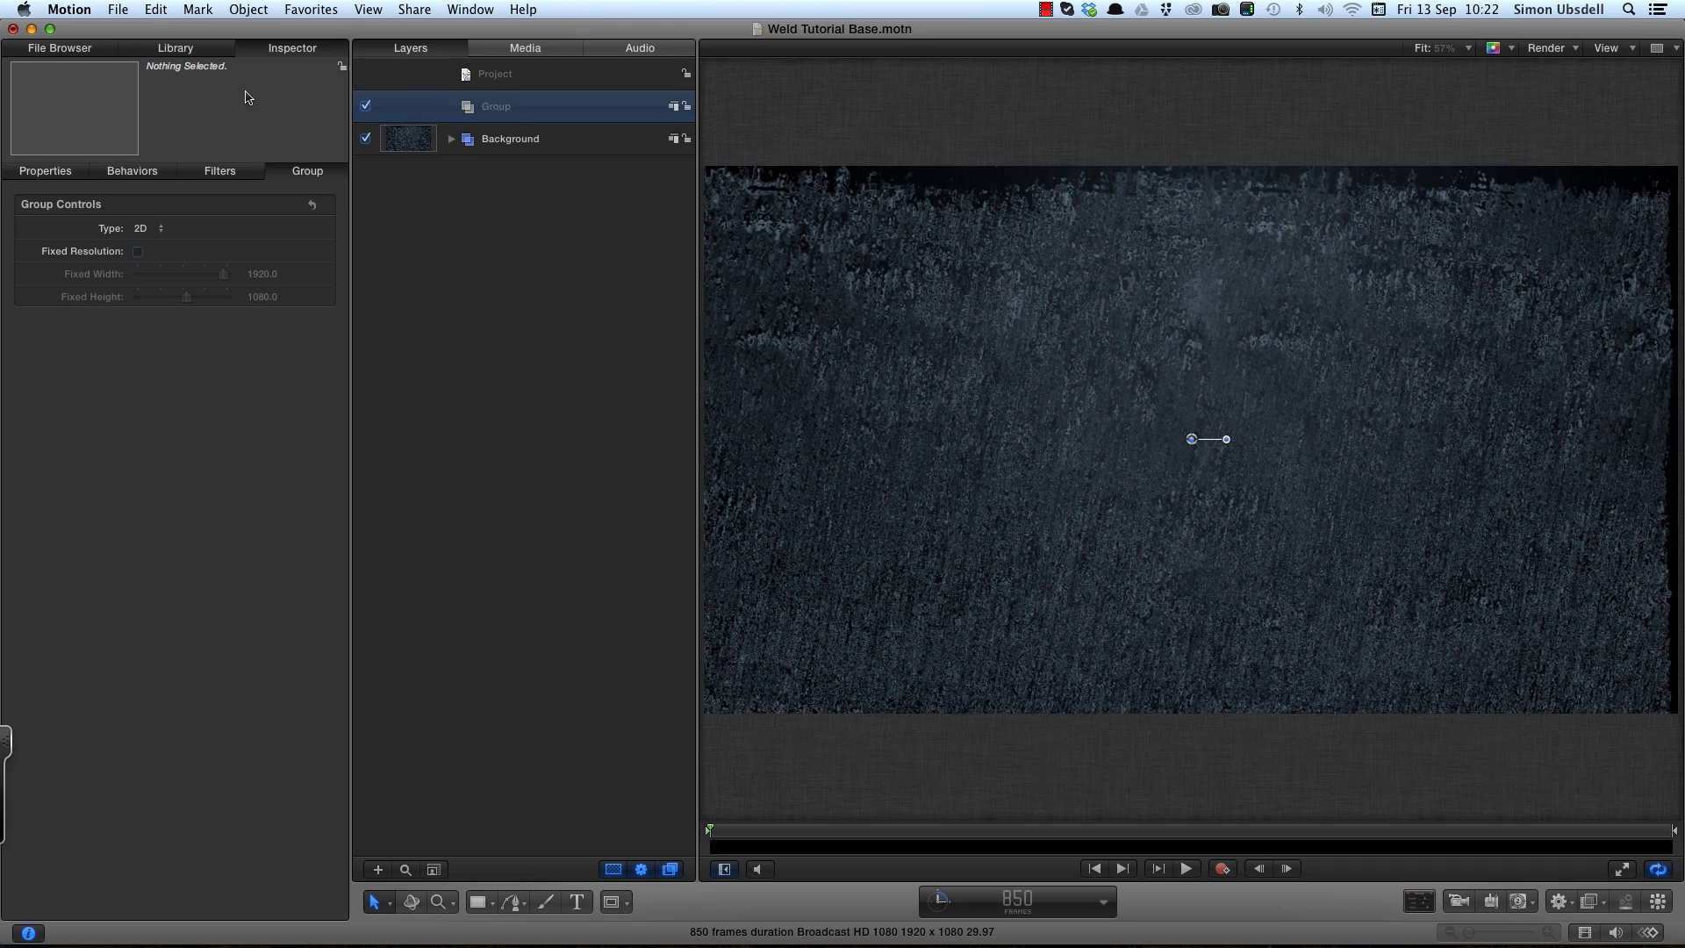
{"action": "left_click", "coordinate": [66, 49]}
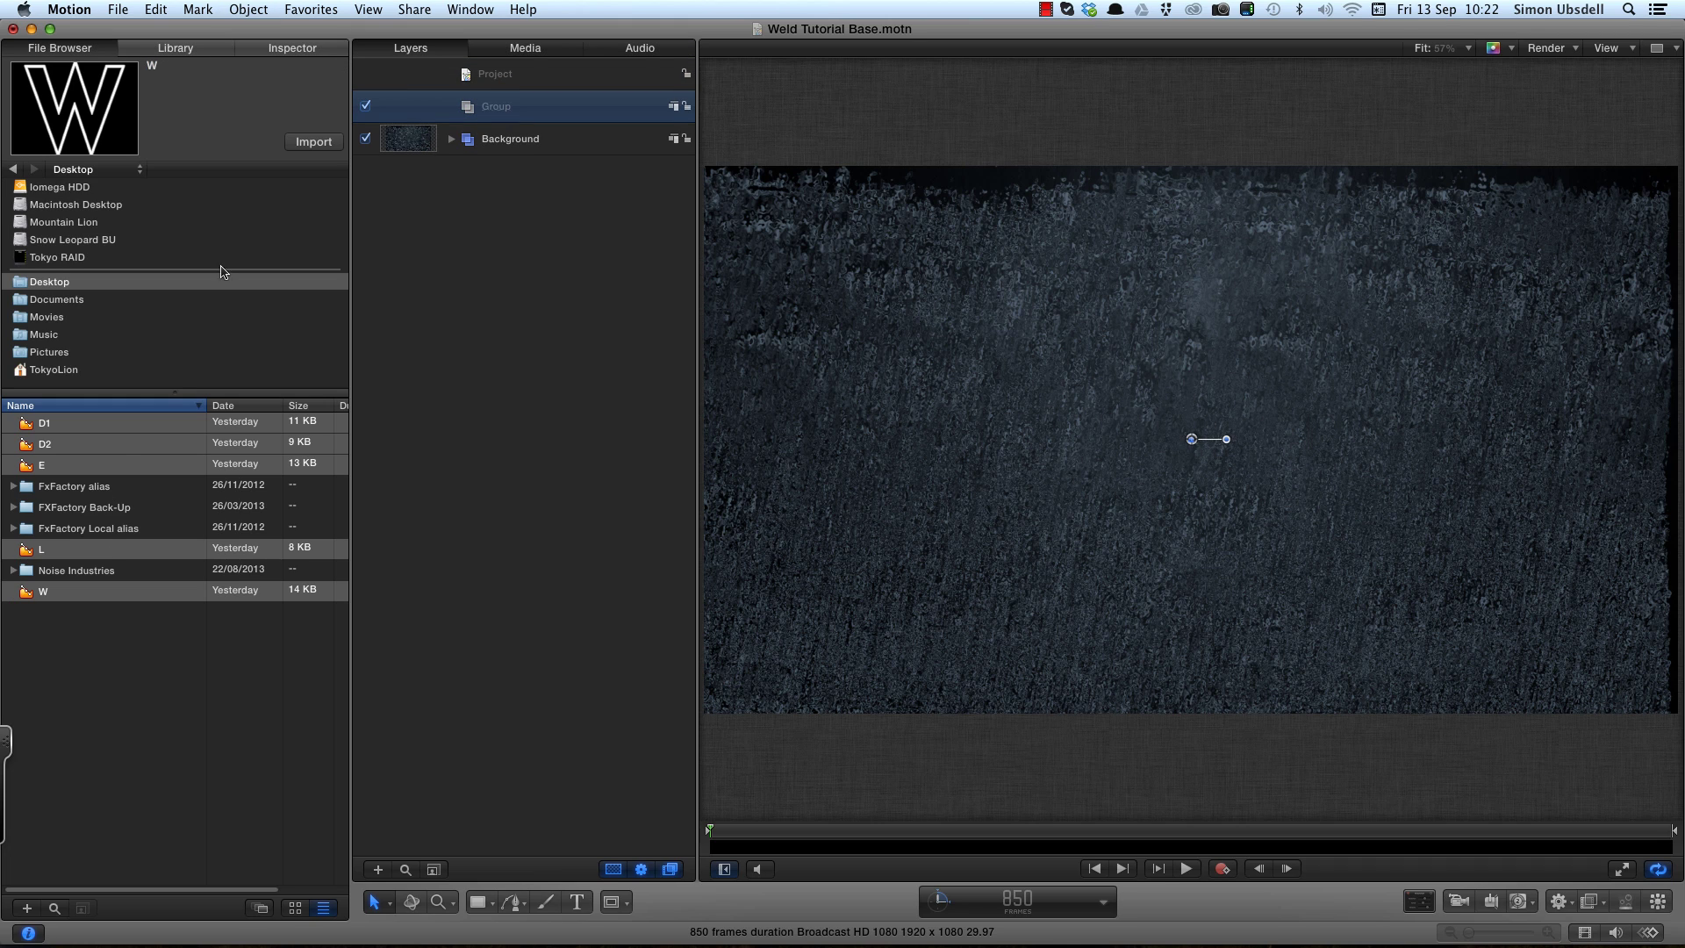
{"action": "left_click", "coordinate": [314, 143]}
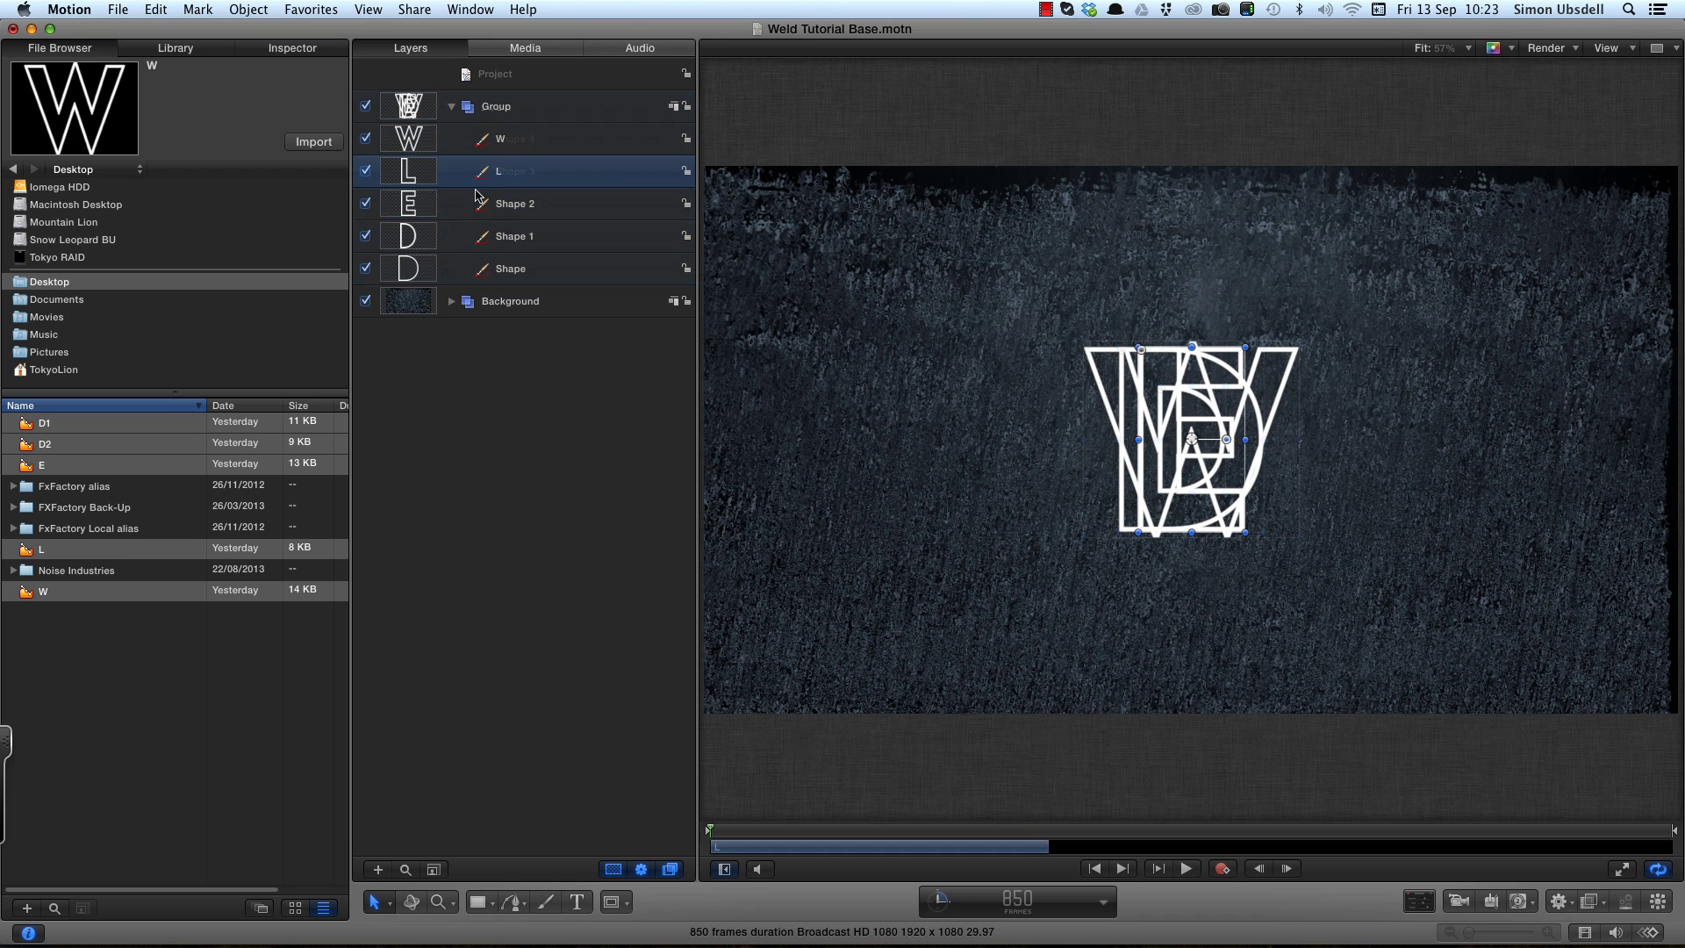
Rename the Shape 2, Shape 1 and Shape layers to E, D2 and D1.
{"action": "double_click", "coordinate": [516, 204]}
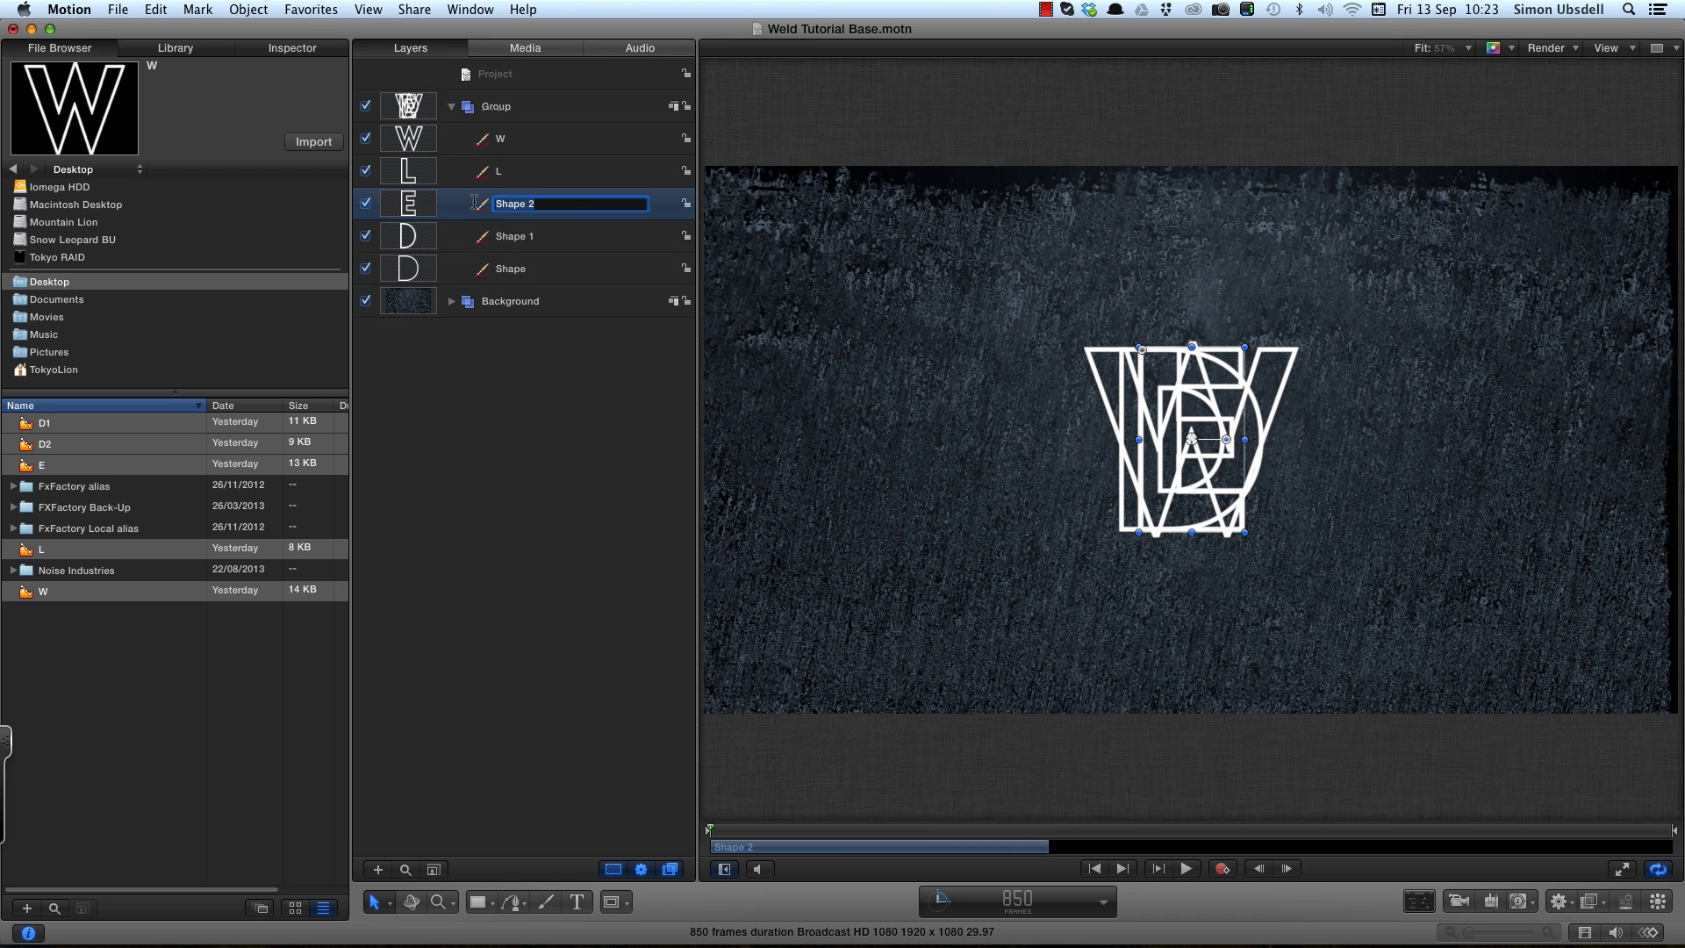
{"action": "type", "text": "E"}
{"action": "key", "text": "Return"}
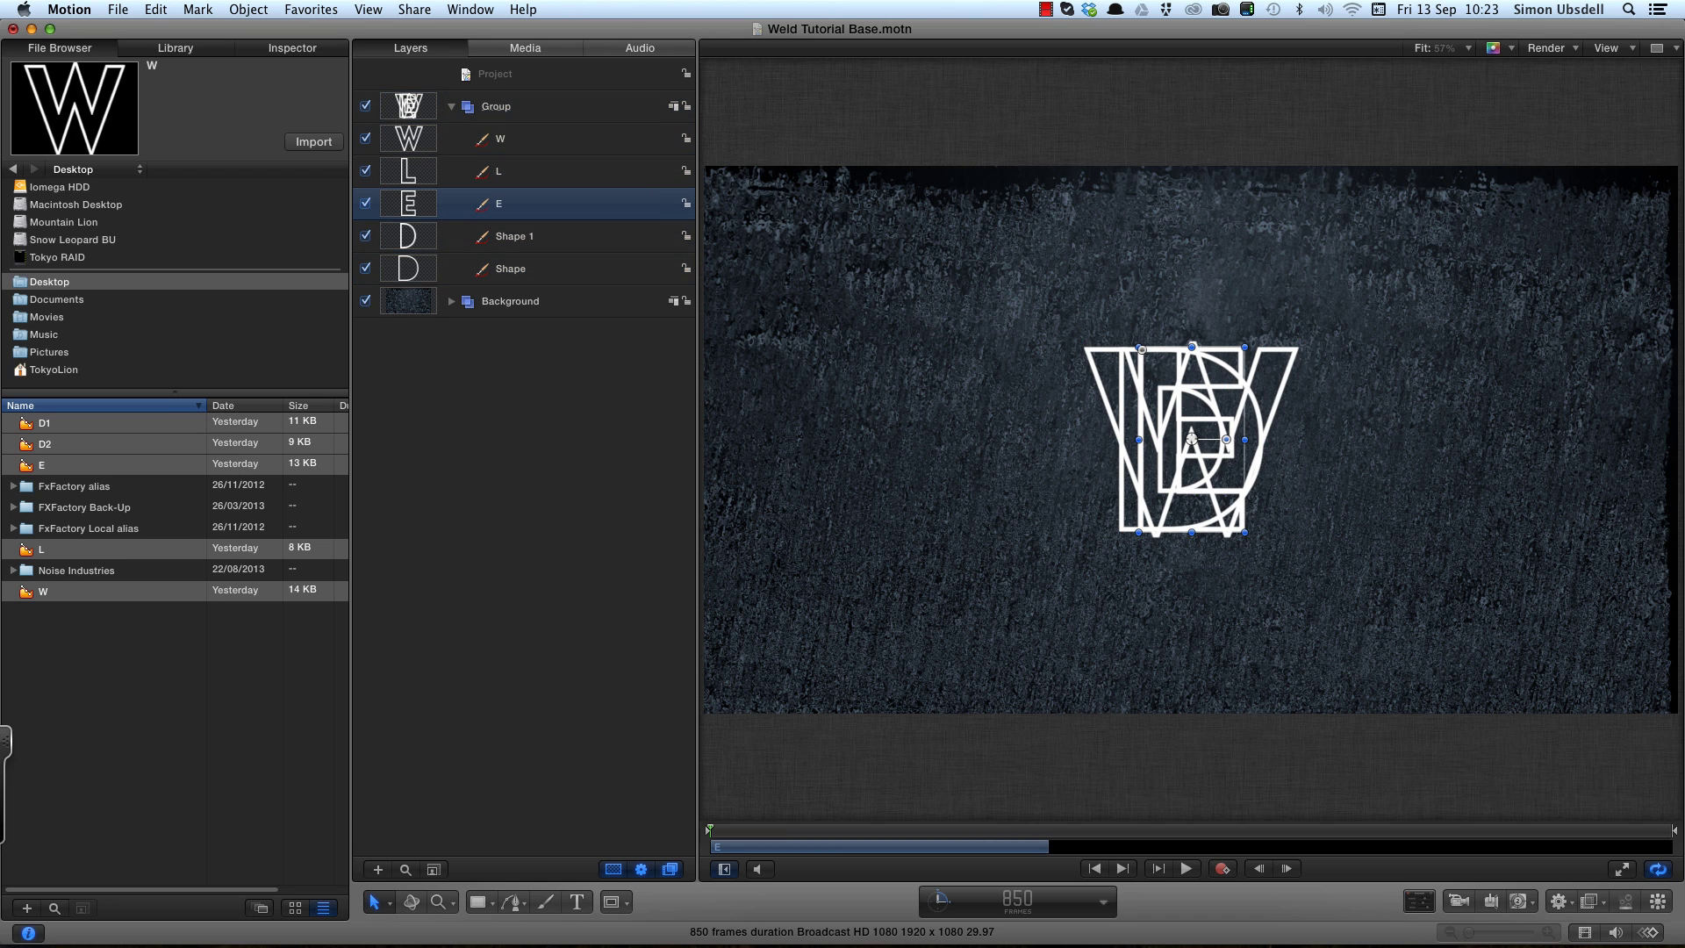
{"action": "double_click", "coordinate": [515, 237]}
{"action": "type", "text": "D"}
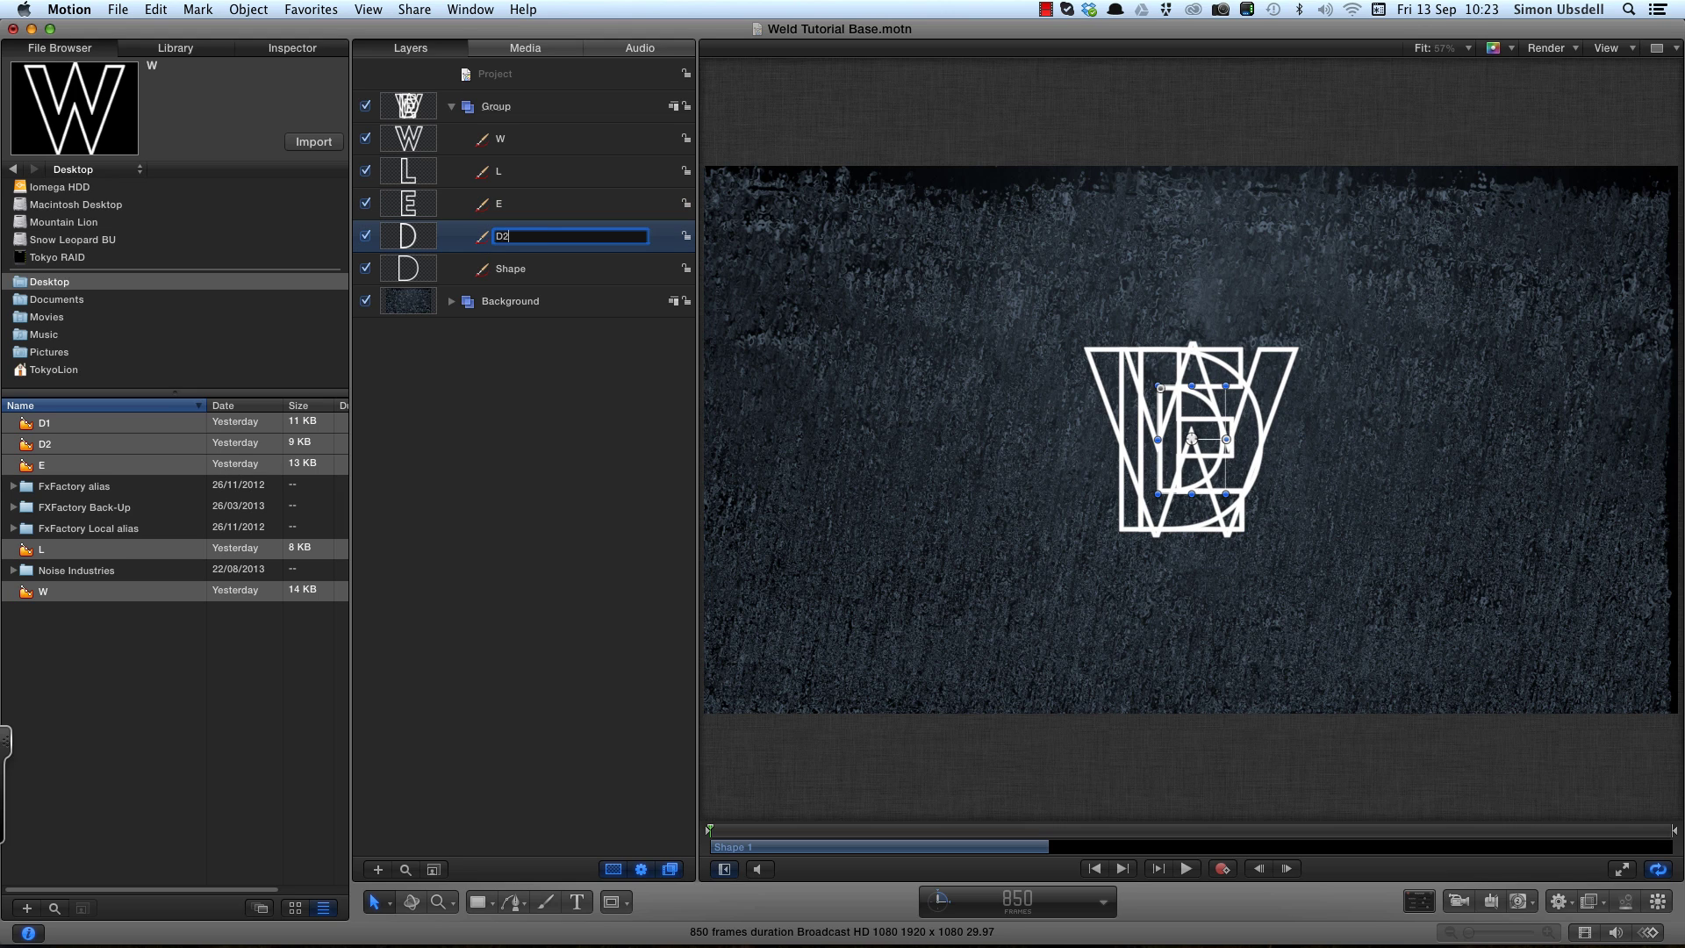
{"action": "type", "text": "2"}
{"action": "key", "text": "Return"}
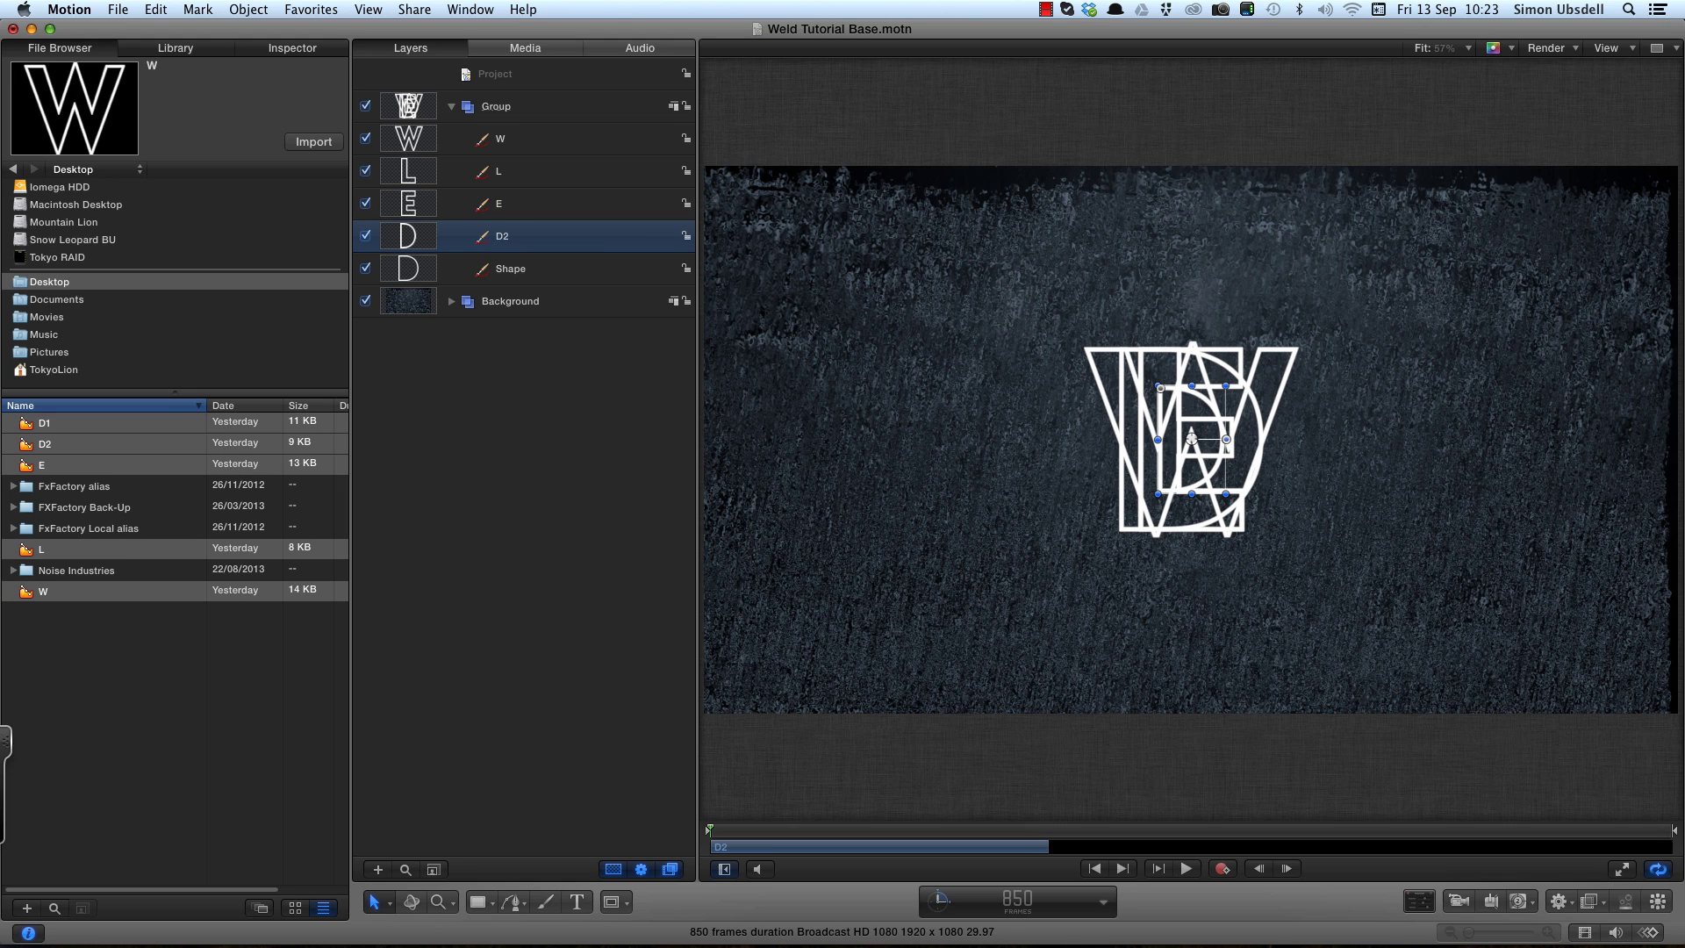
{"action": "double_click", "coordinate": [509, 273]}
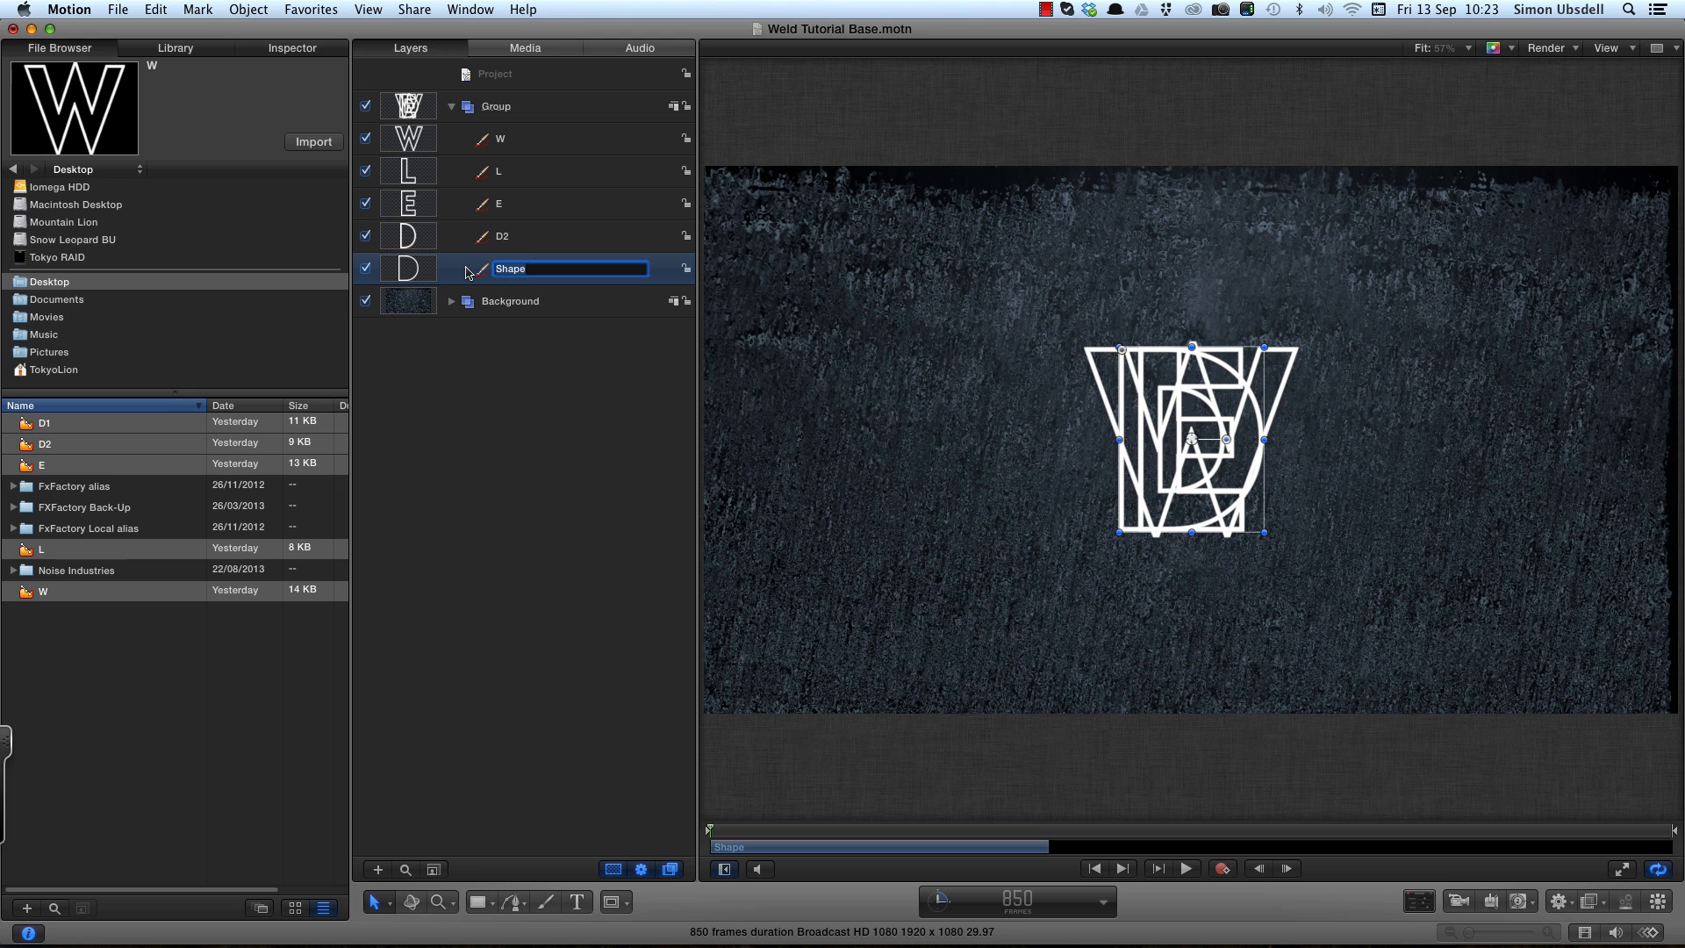
{"action": "type", "text": "D1"}
{"action": "key", "text": "Return"}
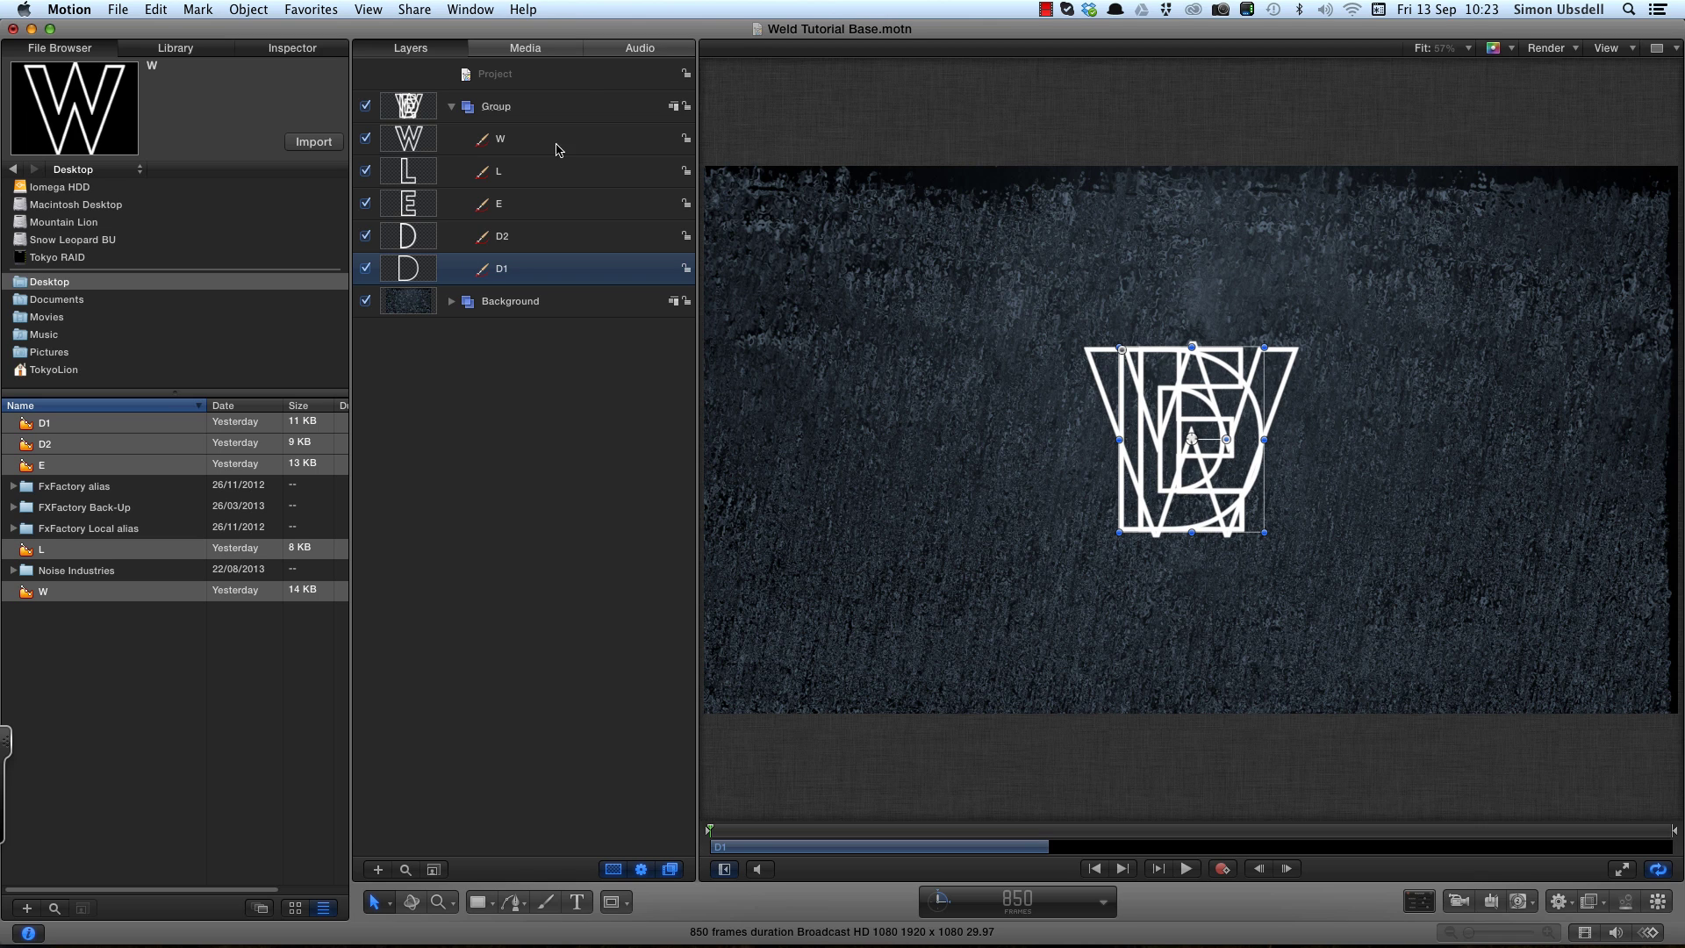
Scrub letter Position X values to spread the letters into WELD, then select the Group at the timeline end.
{"action": "left_click", "coordinate": [303, 51]}
{"action": "left_click", "coordinate": [413, 139]}
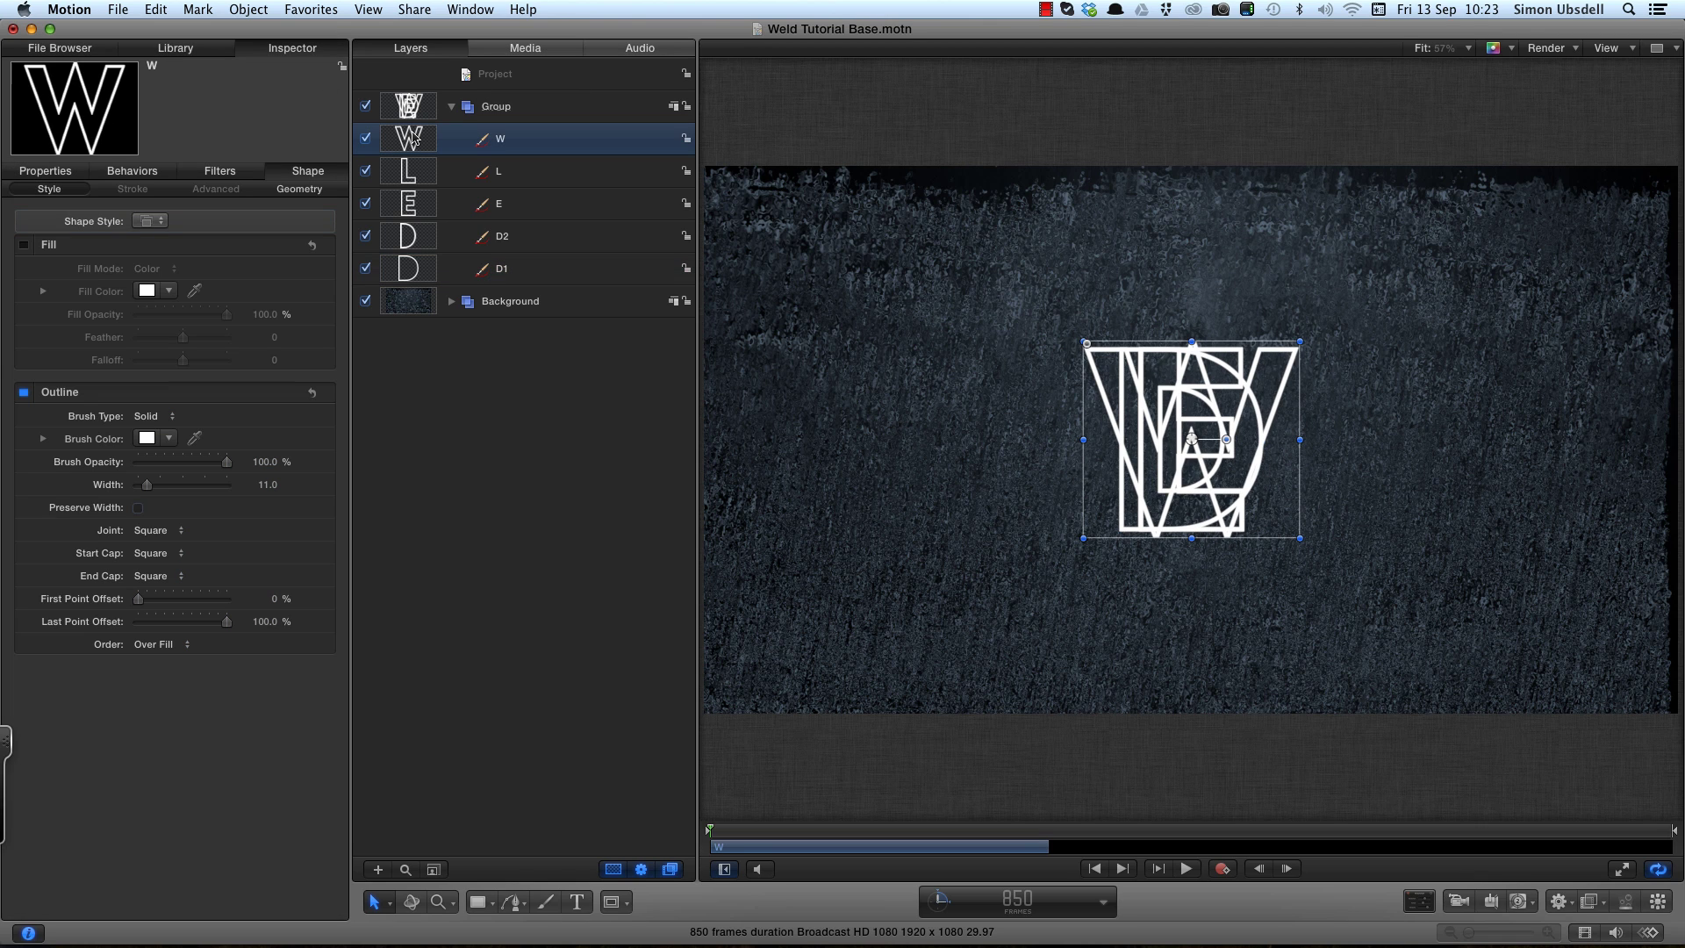
{"action": "left_click", "coordinate": [45, 171]}
{"action": "key", "text": "super+apostrophe"}
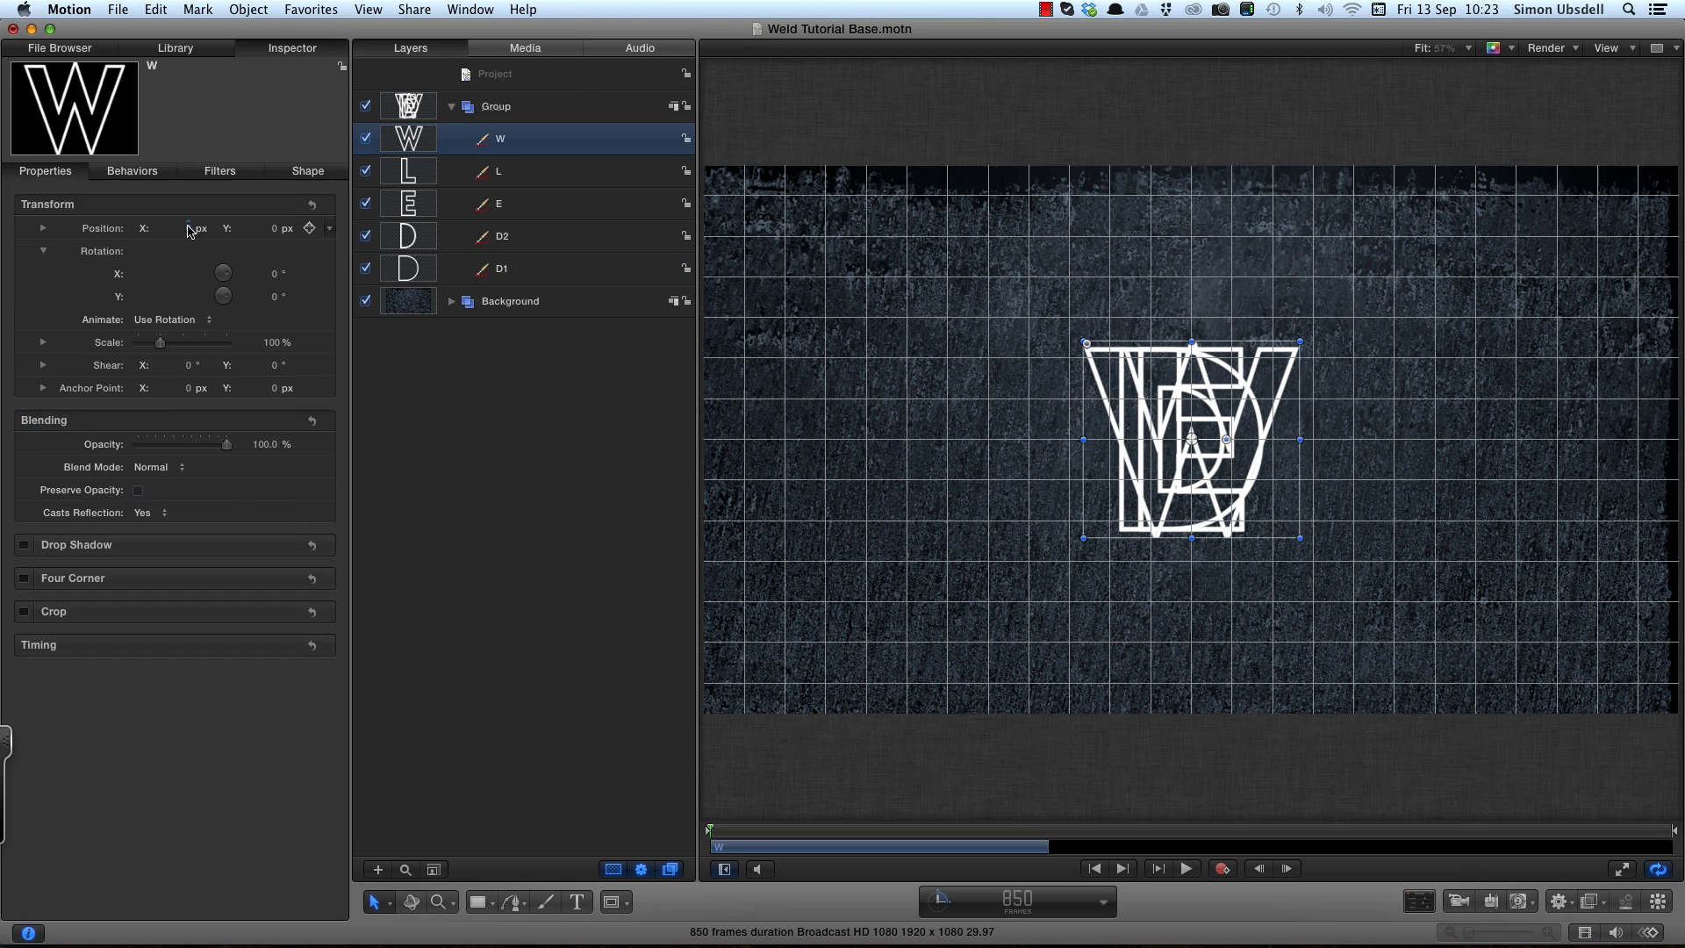
{"action": "left_click_drag", "start_coordinate": [200, 228], "coordinate": [182, 233]}
{"action": "left_click", "coordinate": [498, 171]}
{"action": "left_click", "coordinate": [499, 204], "text": "shift"}
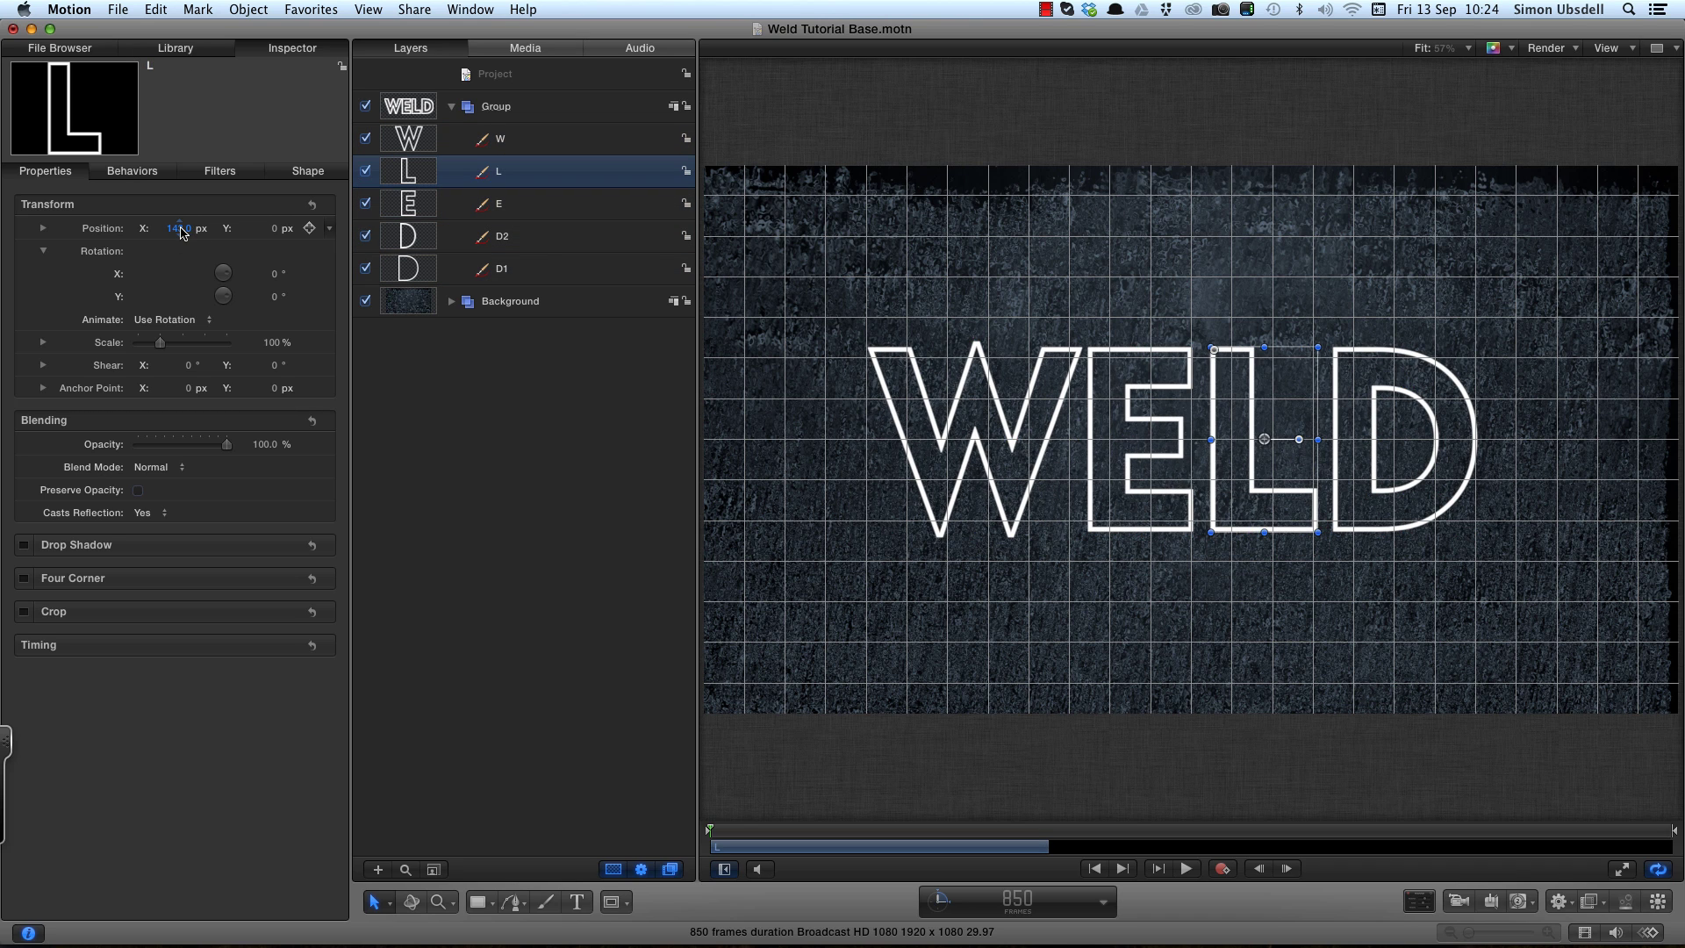
{"action": "key", "text": "super+apostrophe"}
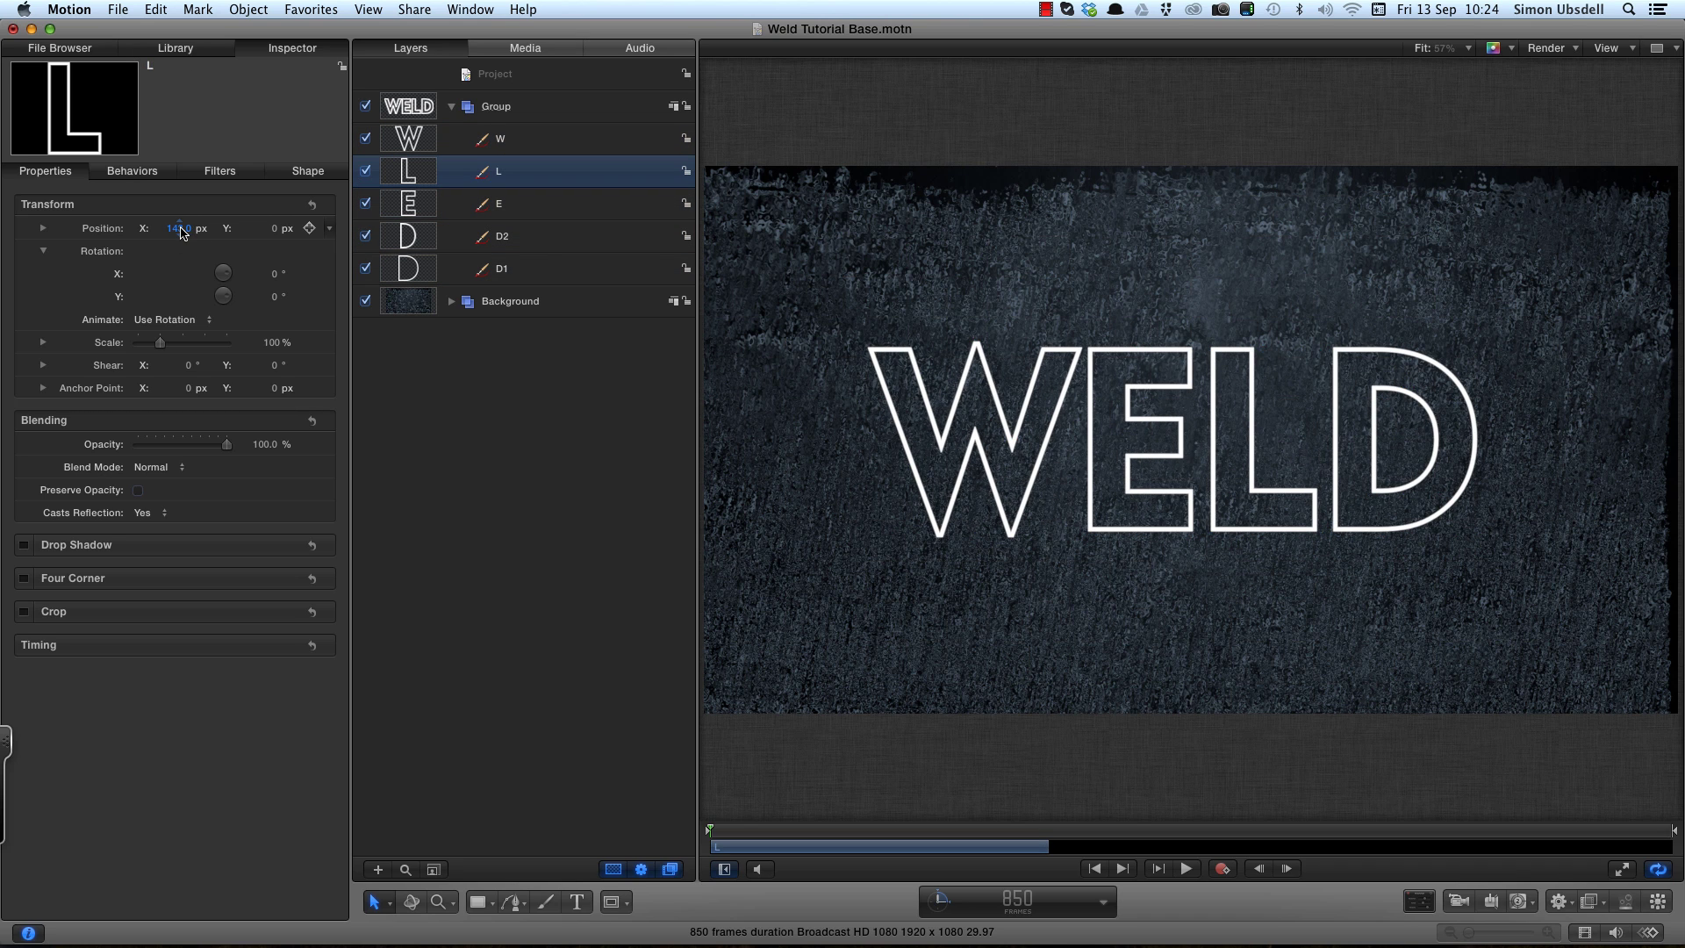
{"action": "left_click", "coordinate": [401, 98]}
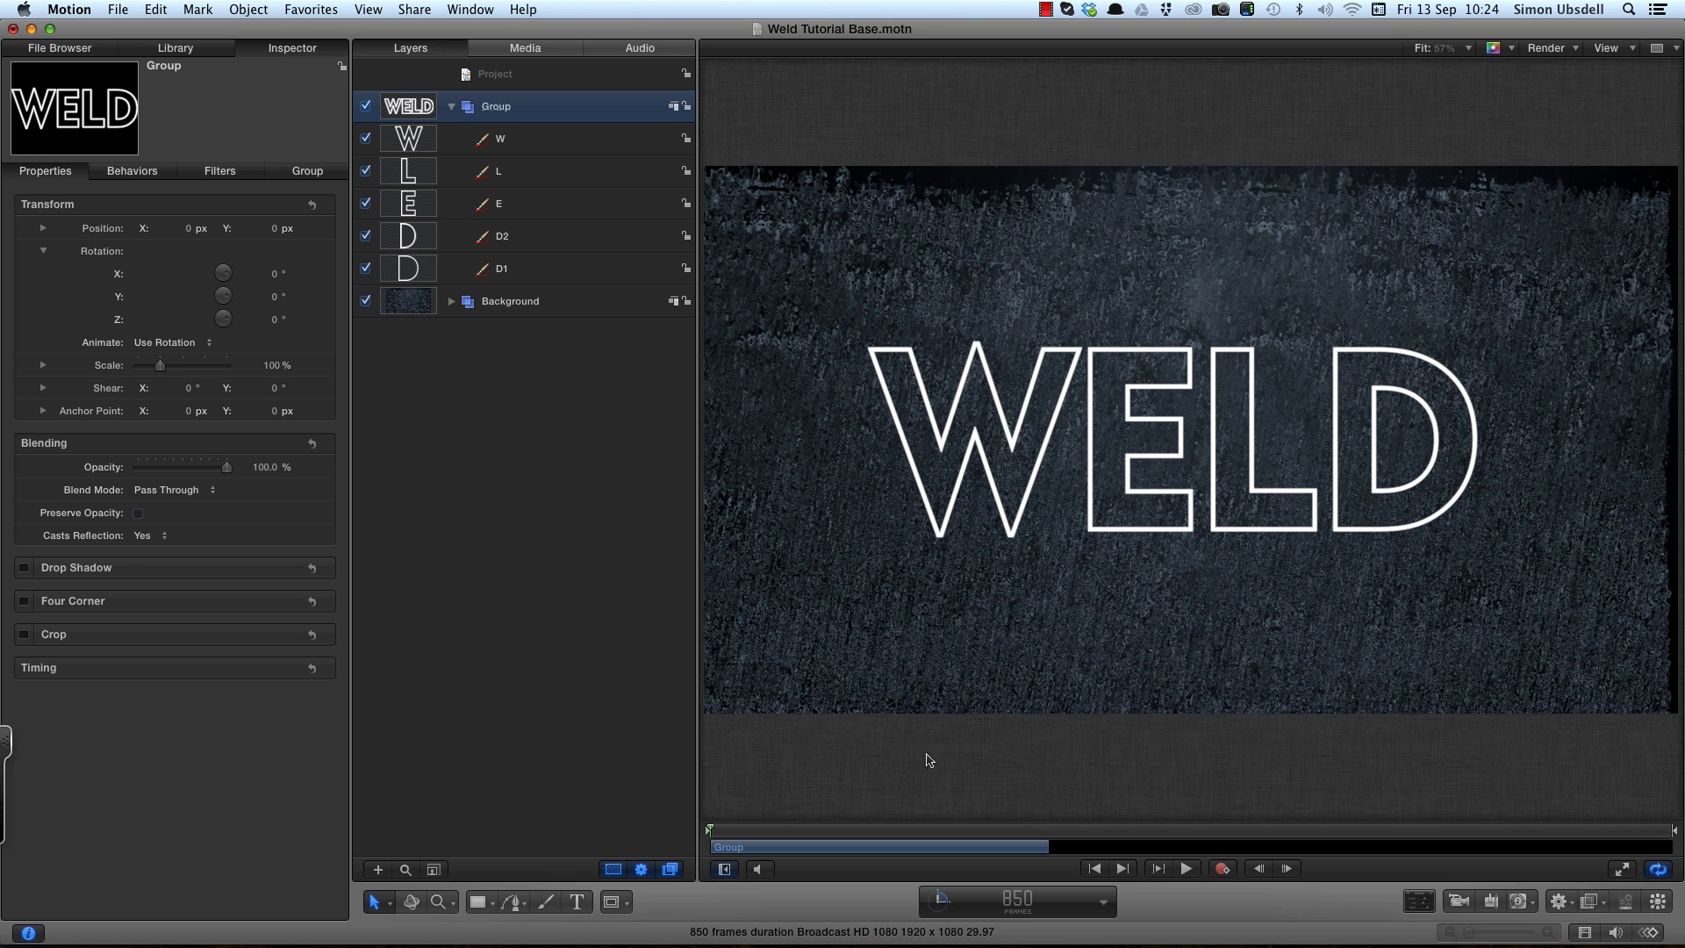
{"action": "left_click", "coordinate": [1123, 869]}
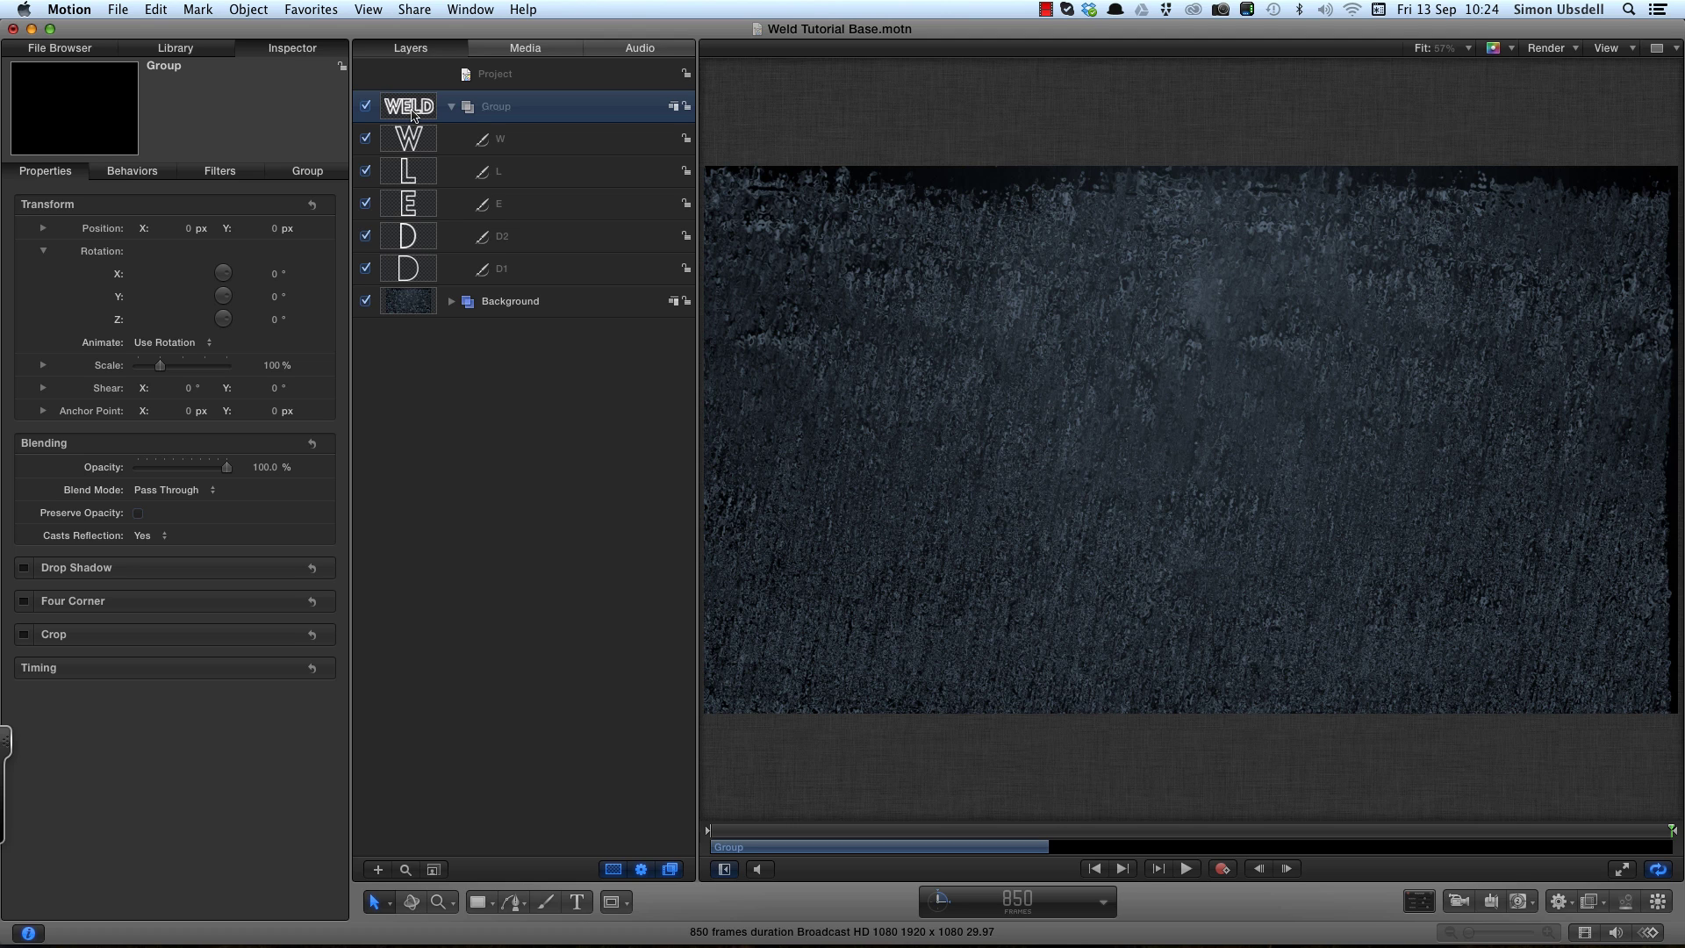
Trim the group out to the timeline end, select all five letters and zoom in.
{"action": "key", "text": "o"}
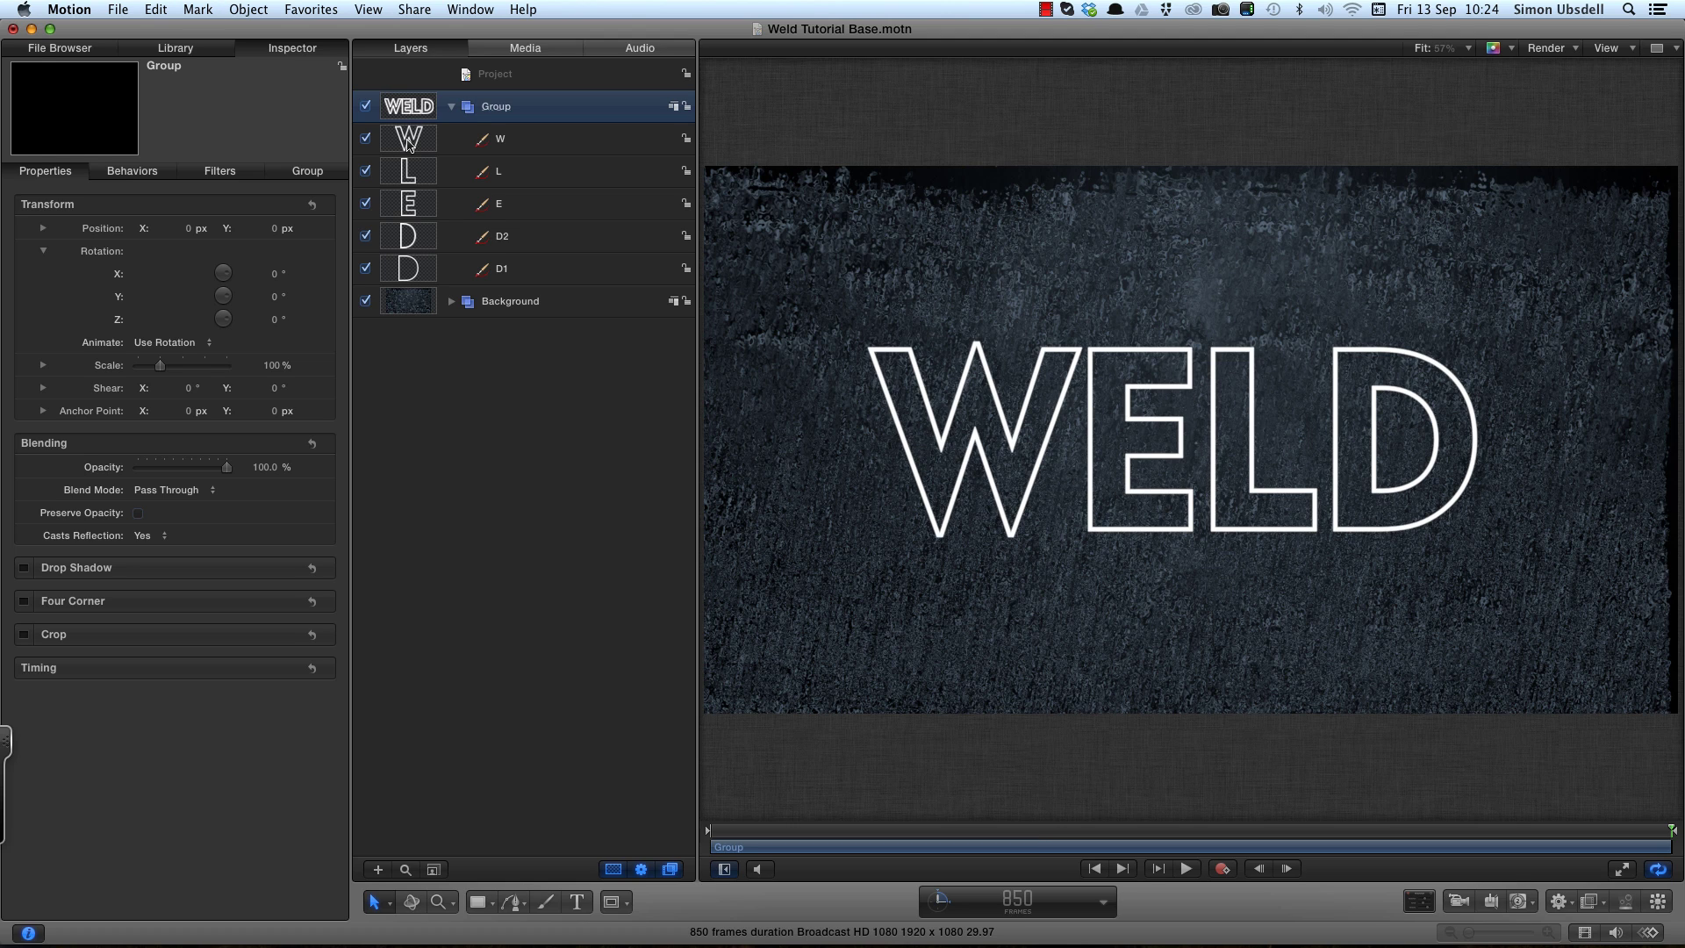
{"action": "left_click", "coordinate": [408, 142]}
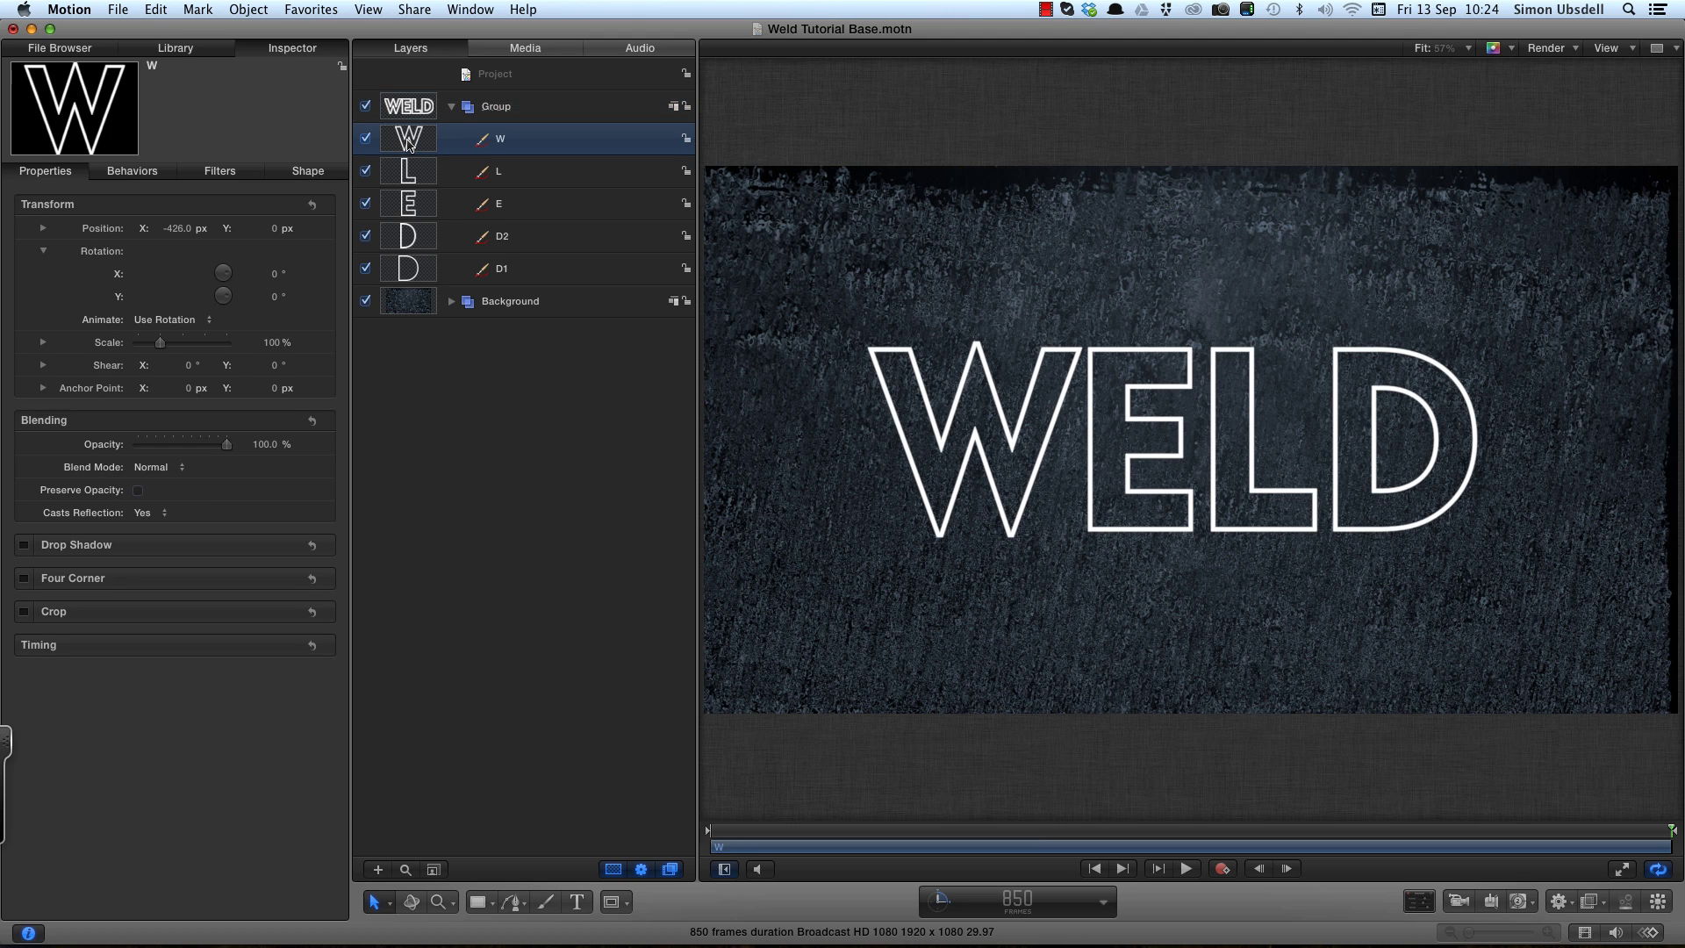
{"action": "left_click", "coordinate": [404, 272], "text": "shift"}
{"action": "key", "text": "z"}
{"action": "left_click_drag", "start_coordinate": [904, 360], "coordinate": [1017, 379]}
{"action": "key", "text": "h"}
Give the outlines an airbrush stroke coloured Red 1, Green 0.75, Blue 0.25.
{"action": "left_click", "coordinate": [309, 172]}
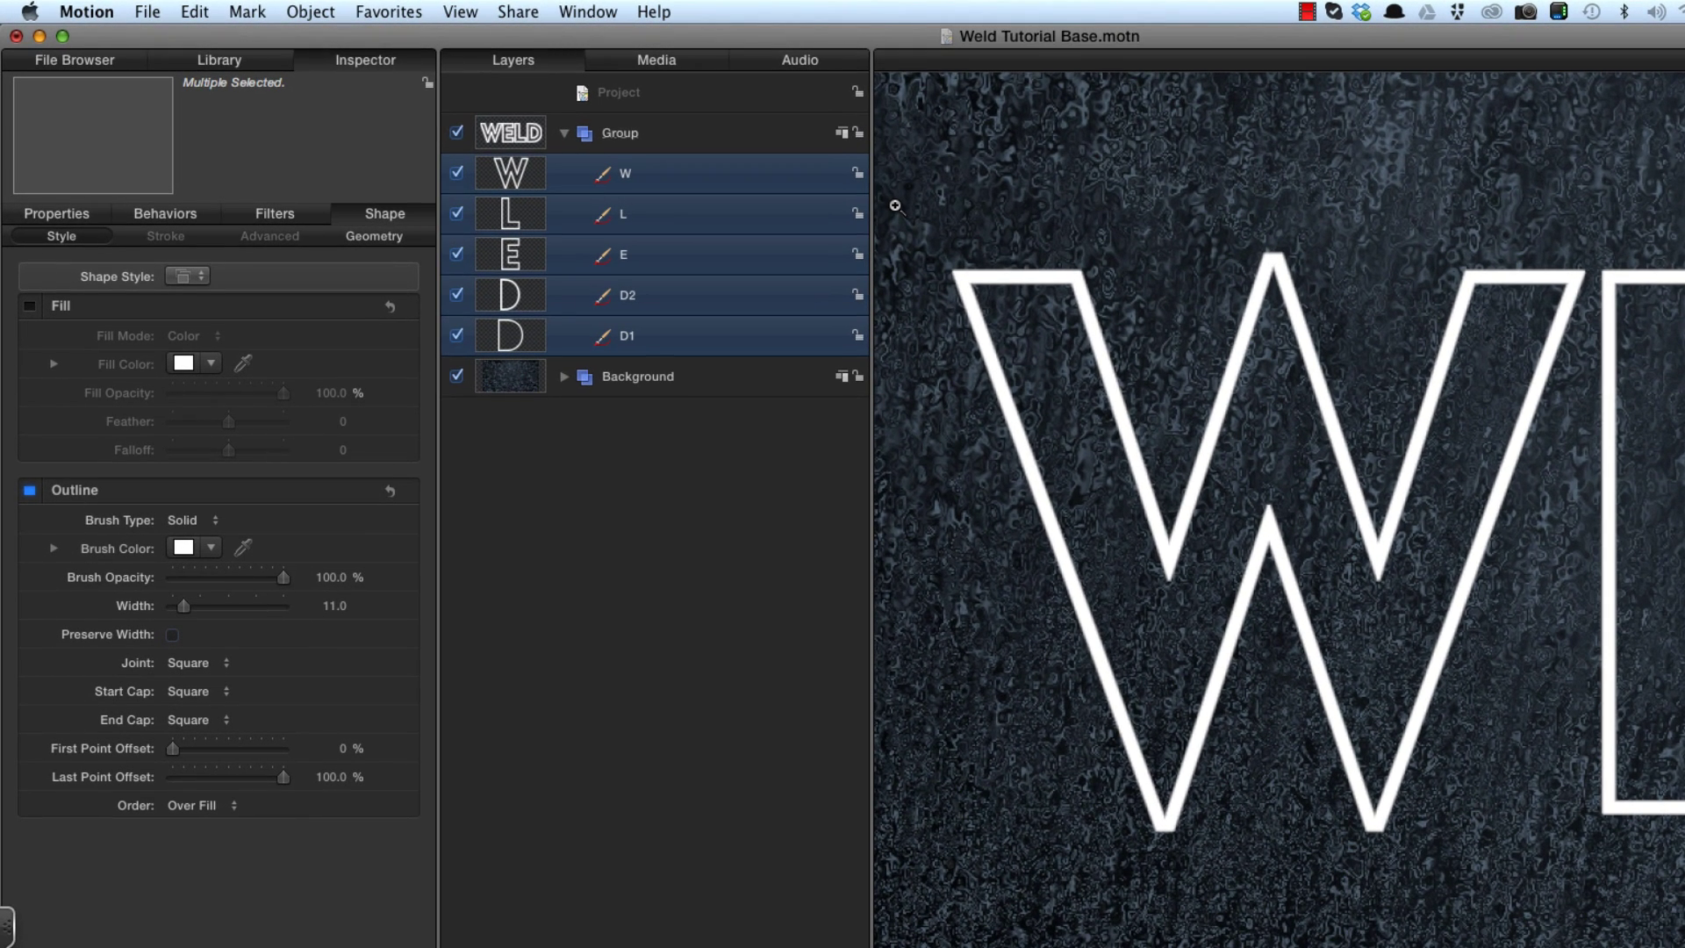
{"action": "left_click", "coordinate": [184, 519]}
{"action": "left_click", "coordinate": [192, 539]}
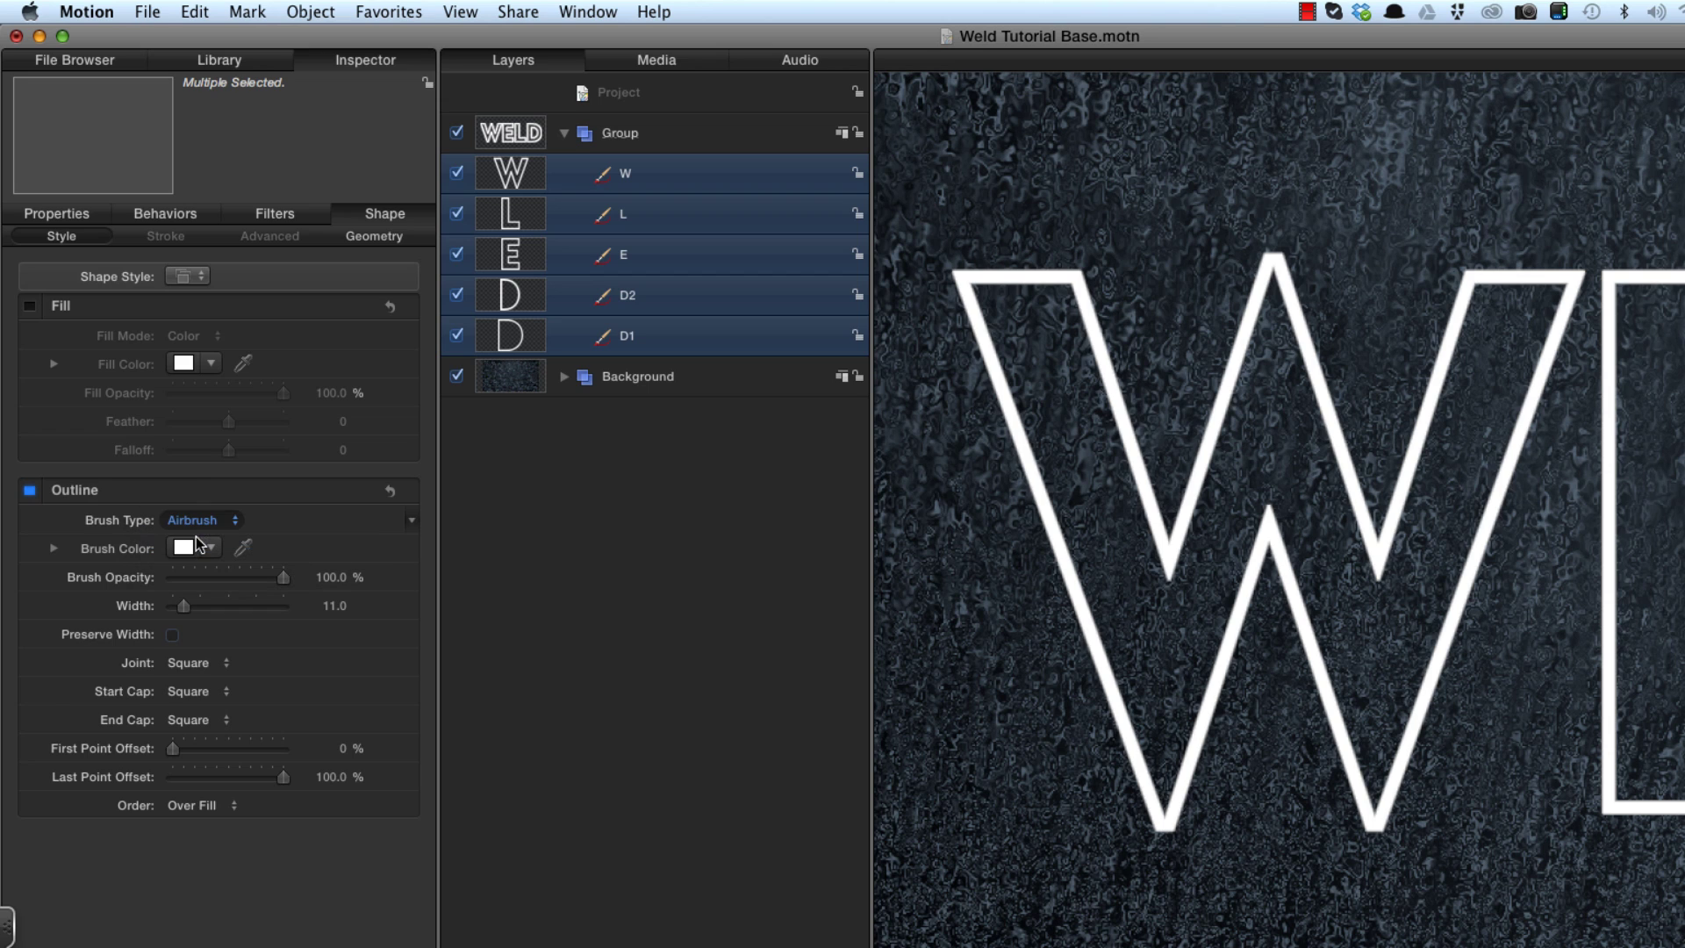
{"action": "left_click", "coordinate": [54, 548]}
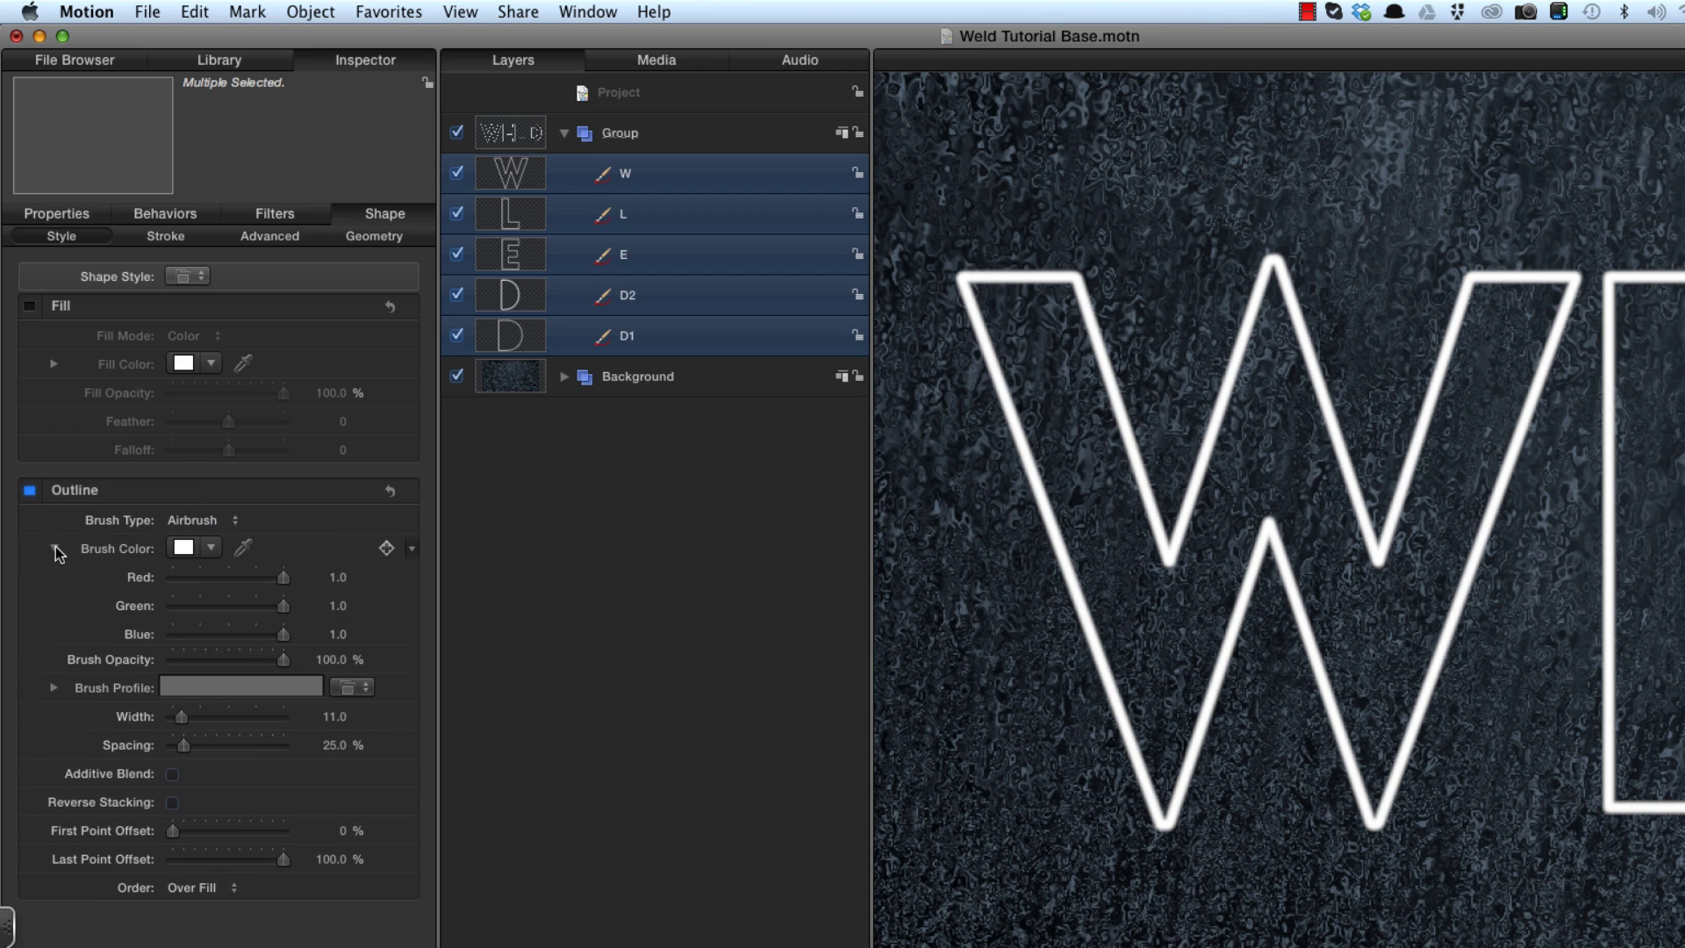
{"action": "left_click", "coordinate": [338, 606]}
{"action": "type", "text": ".75"}
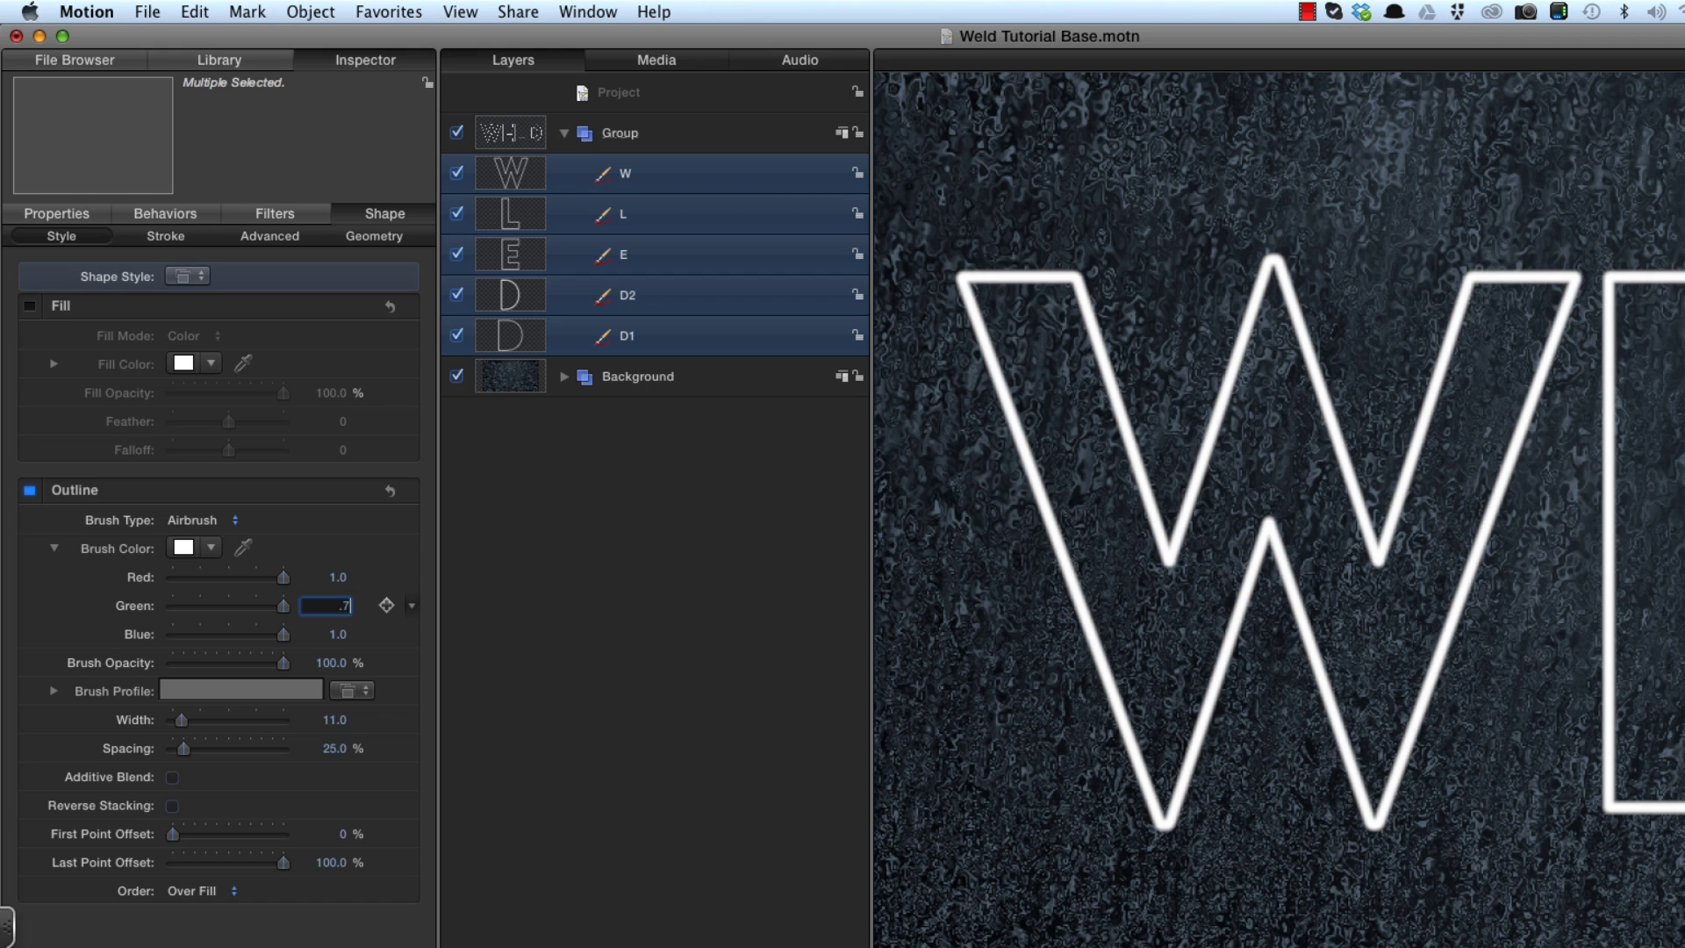
{"action": "key", "text": "Tab"}
{"action": "type", "text": ".25"}
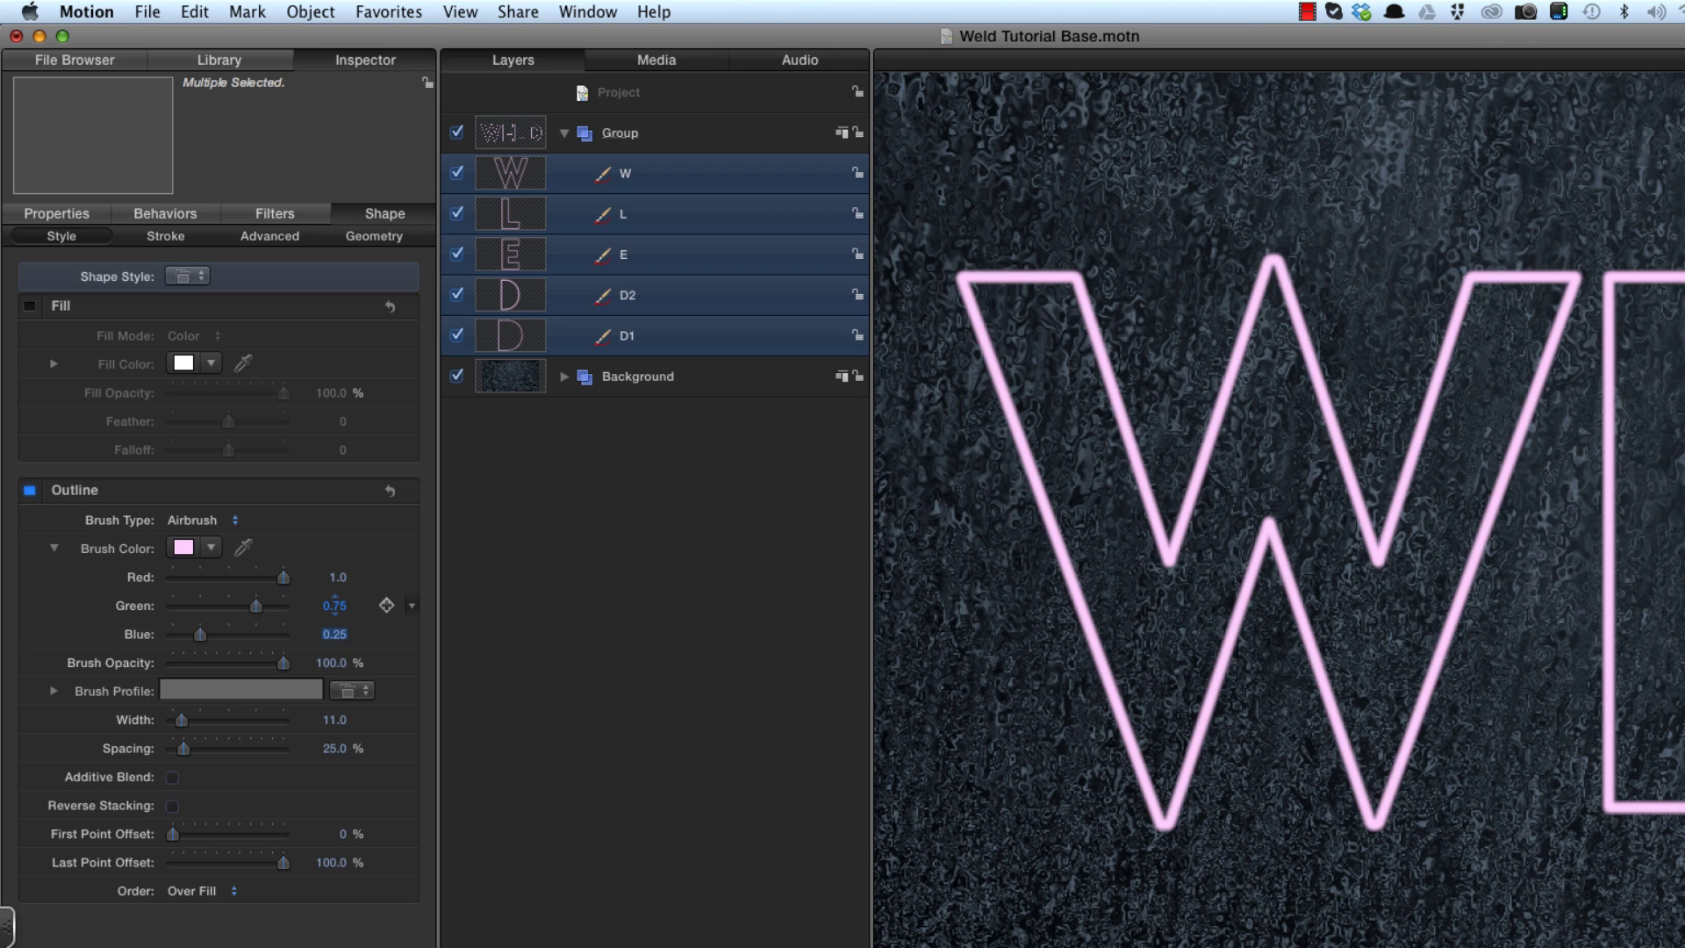
{"action": "key", "text": "Return"}
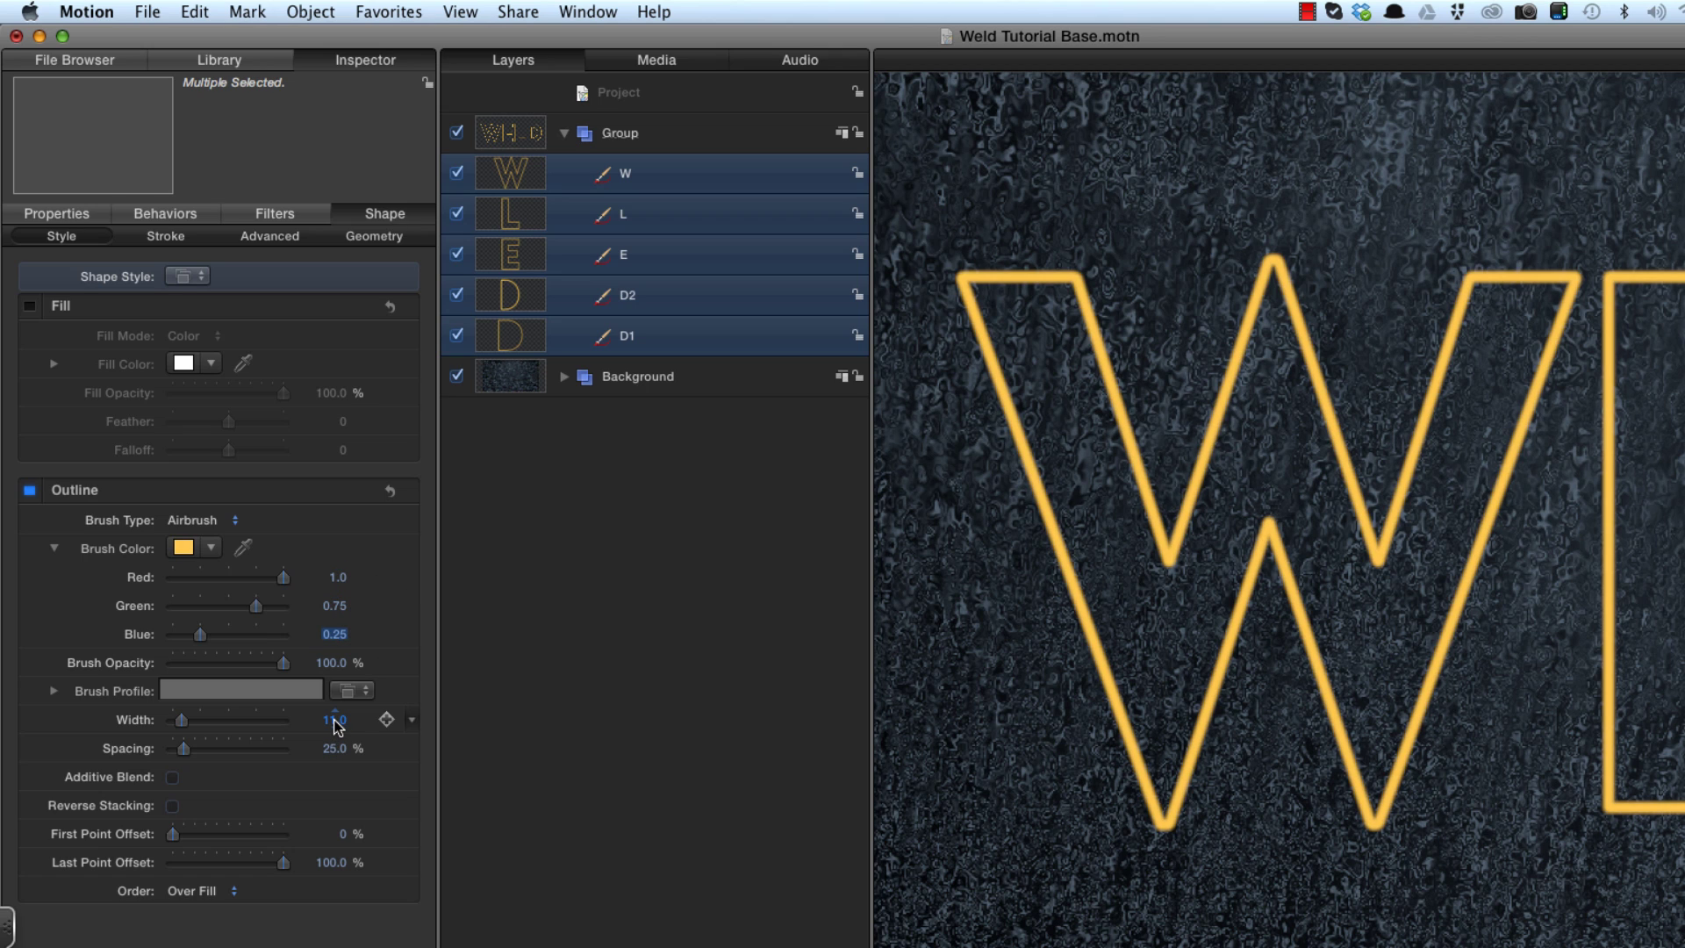
Set the outline brush Width to 8 and Spacing to 15.
{"action": "left_click", "coordinate": [334, 719]}
{"action": "type", "text": "8"}
{"action": "key", "text": "Tab"}
{"action": "type", "text": "15"}
{"action": "key", "text": "Return"}
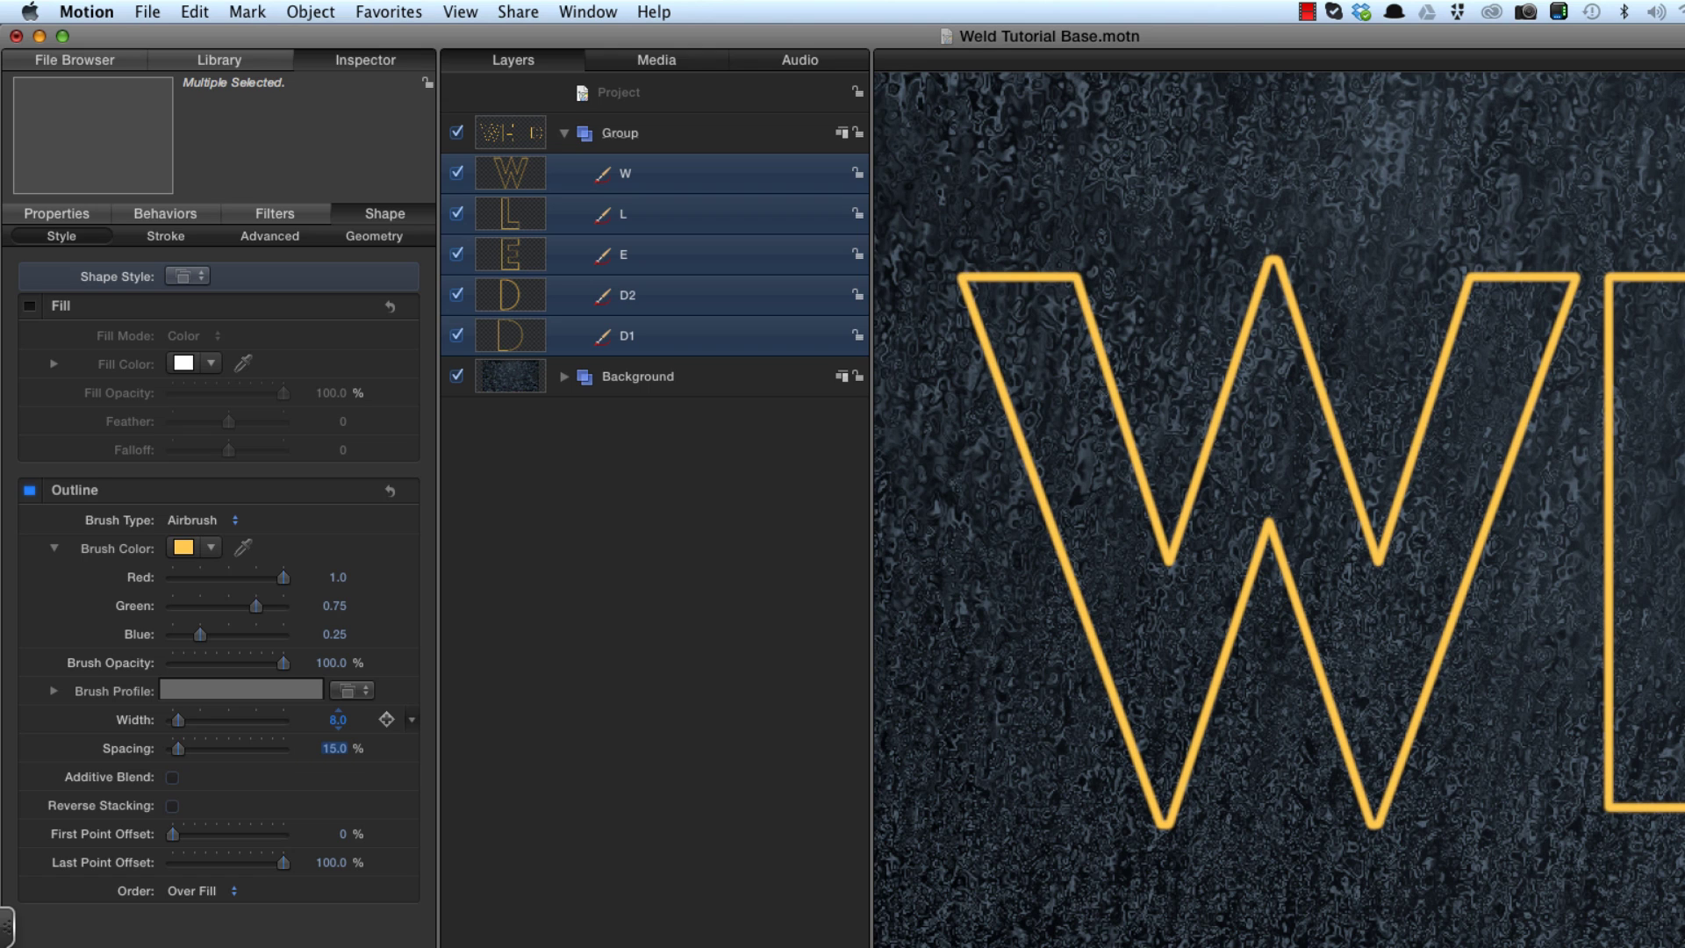
Set the outline stroke Jitter to 90%.
{"action": "left_click", "coordinate": [168, 237]}
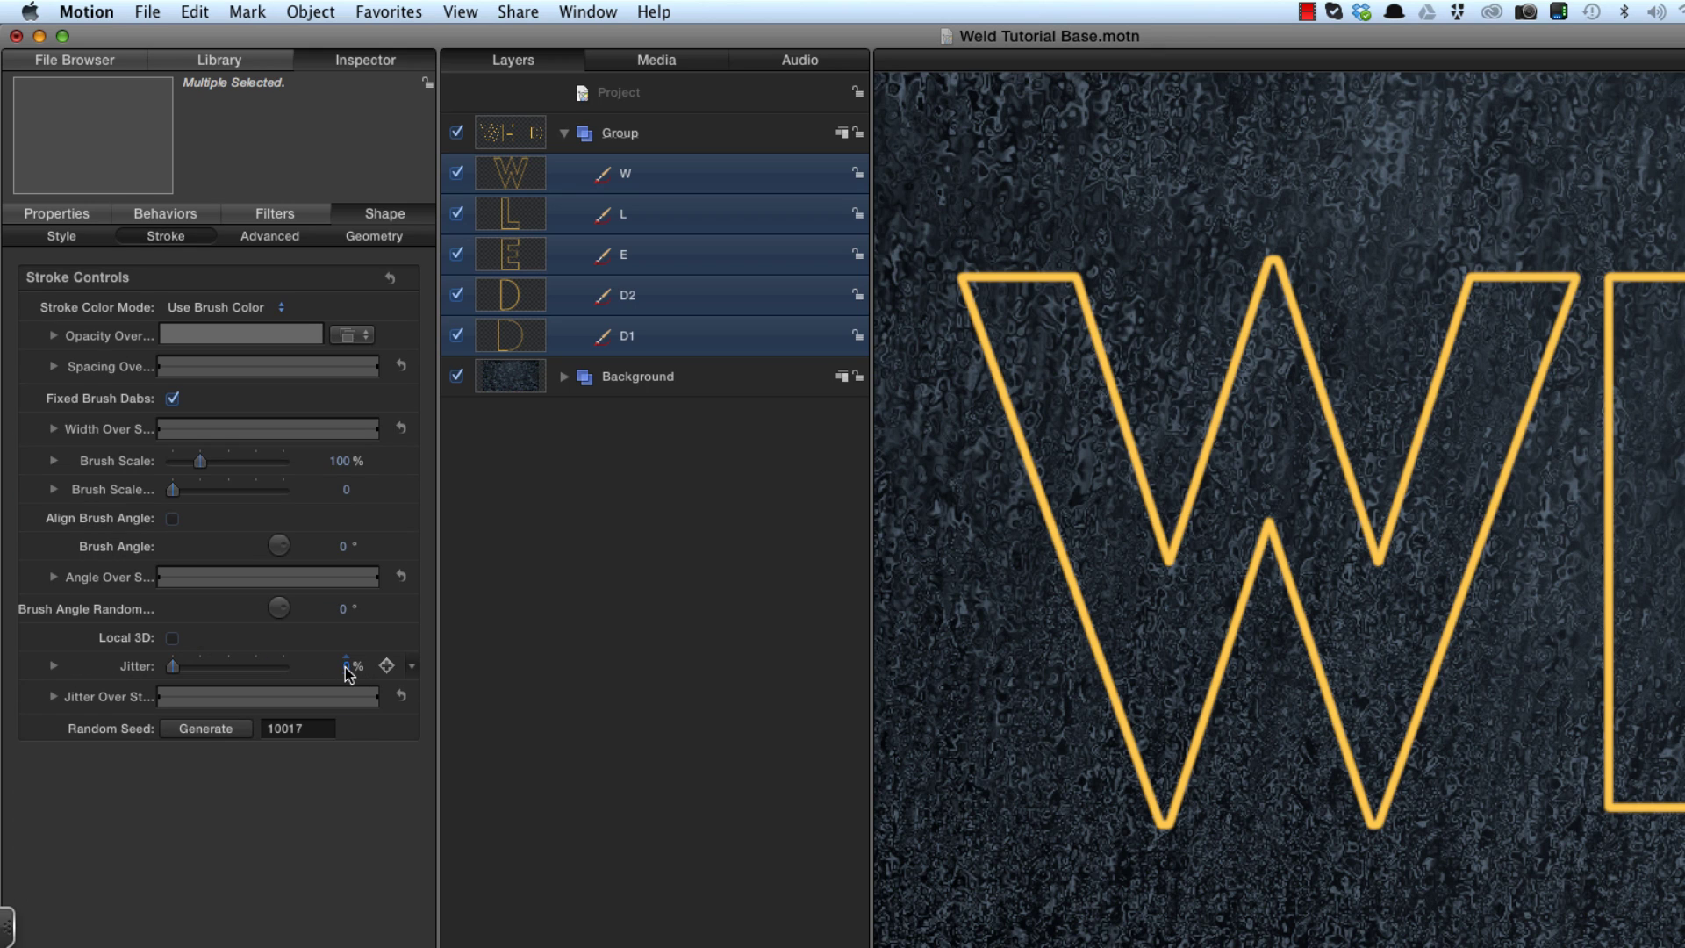
{"action": "left_click", "coordinate": [349, 667]}
{"action": "key", "text": "Return"}
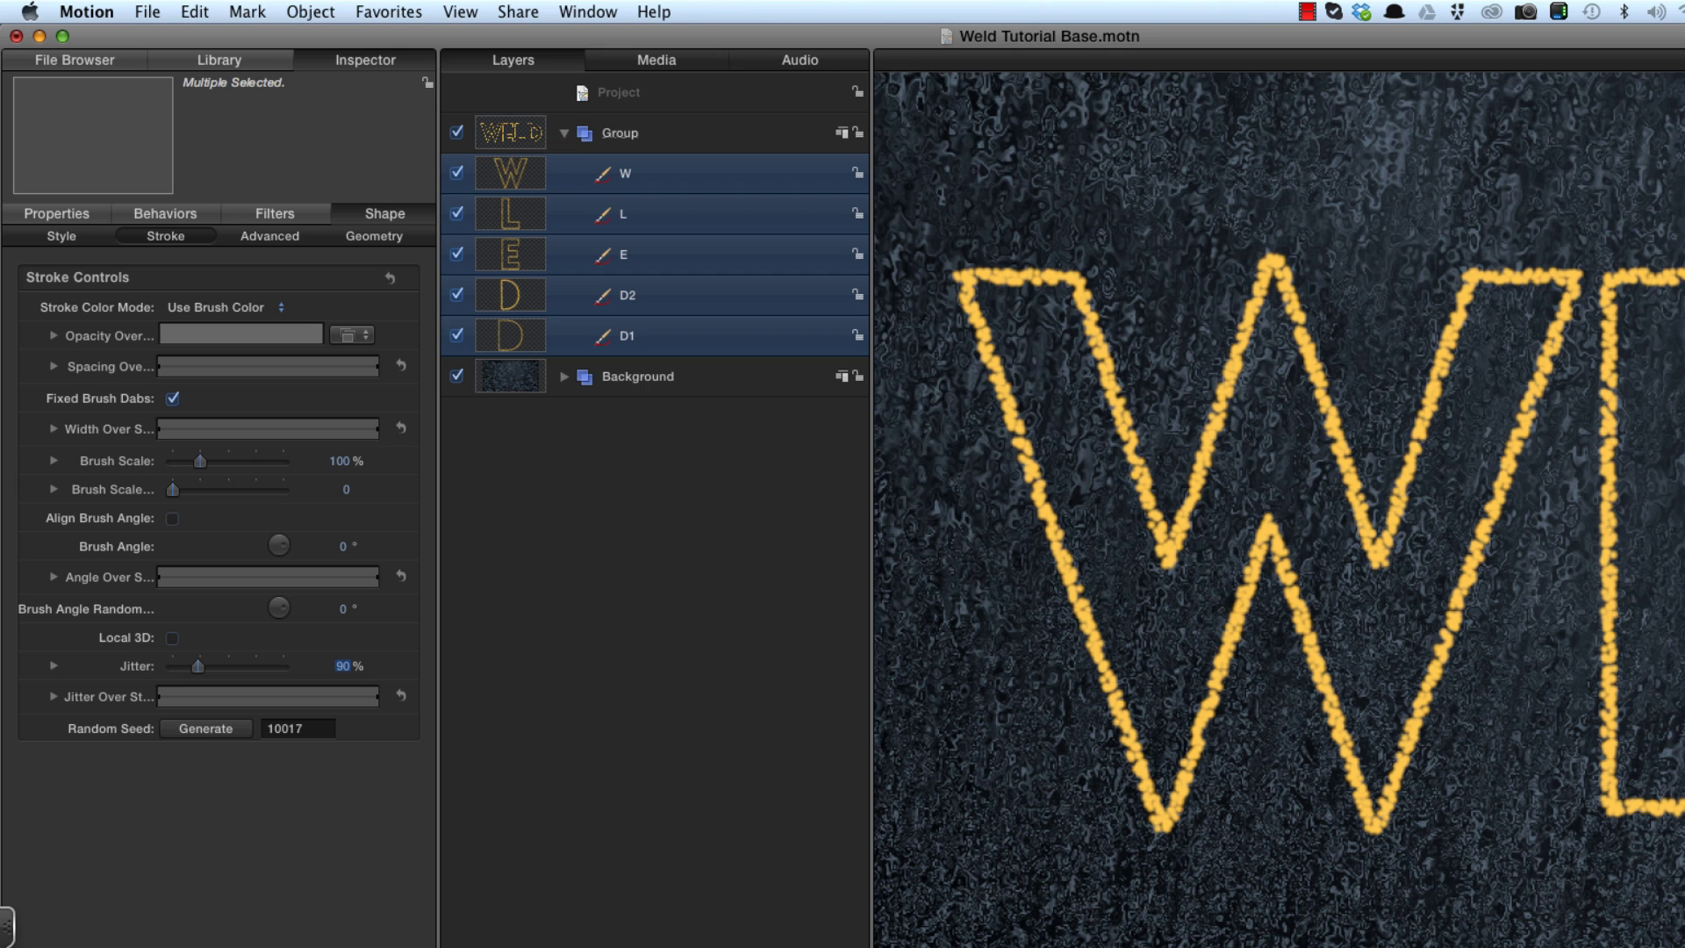
At frame 150, keyframe Last Point Offset at 100% on each letter layer.
{"action": "left_click", "coordinate": [507, 172]}
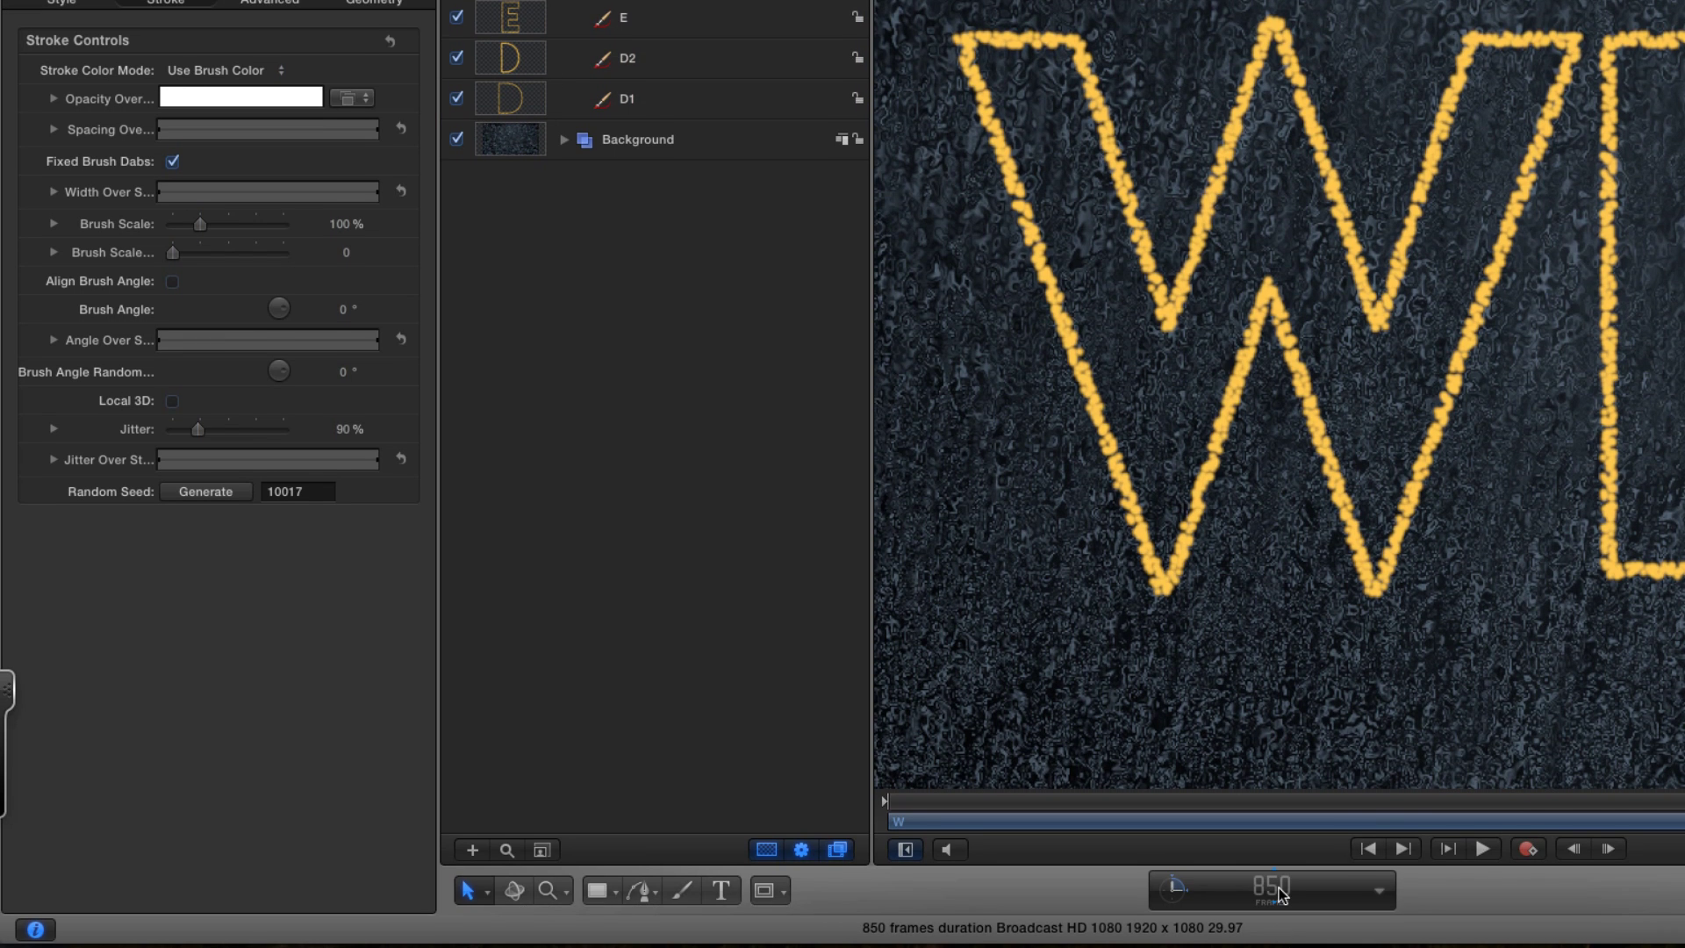
{"action": "double_click", "coordinate": [1273, 888]}
{"action": "type", "text": "150"}
{"action": "key", "text": "Return"}
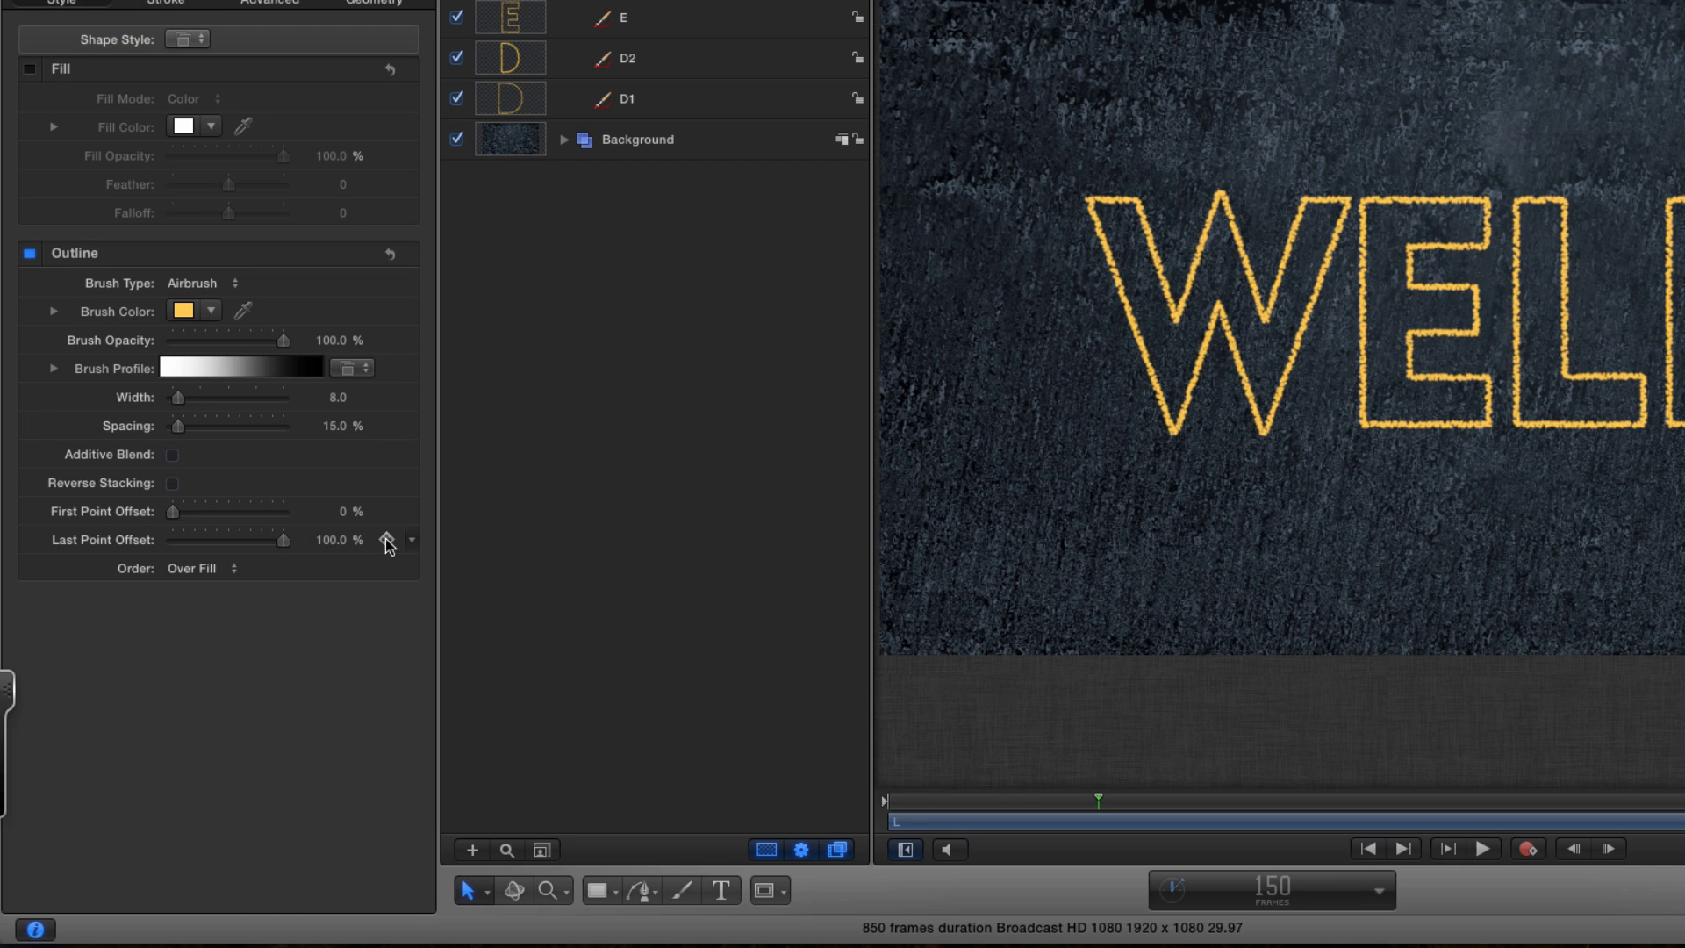
{"action": "key", "text": "Down"}
{"action": "left_click", "coordinate": [387, 539]}
{"action": "key", "text": "Down"}
{"action": "key", "text": "Down"}
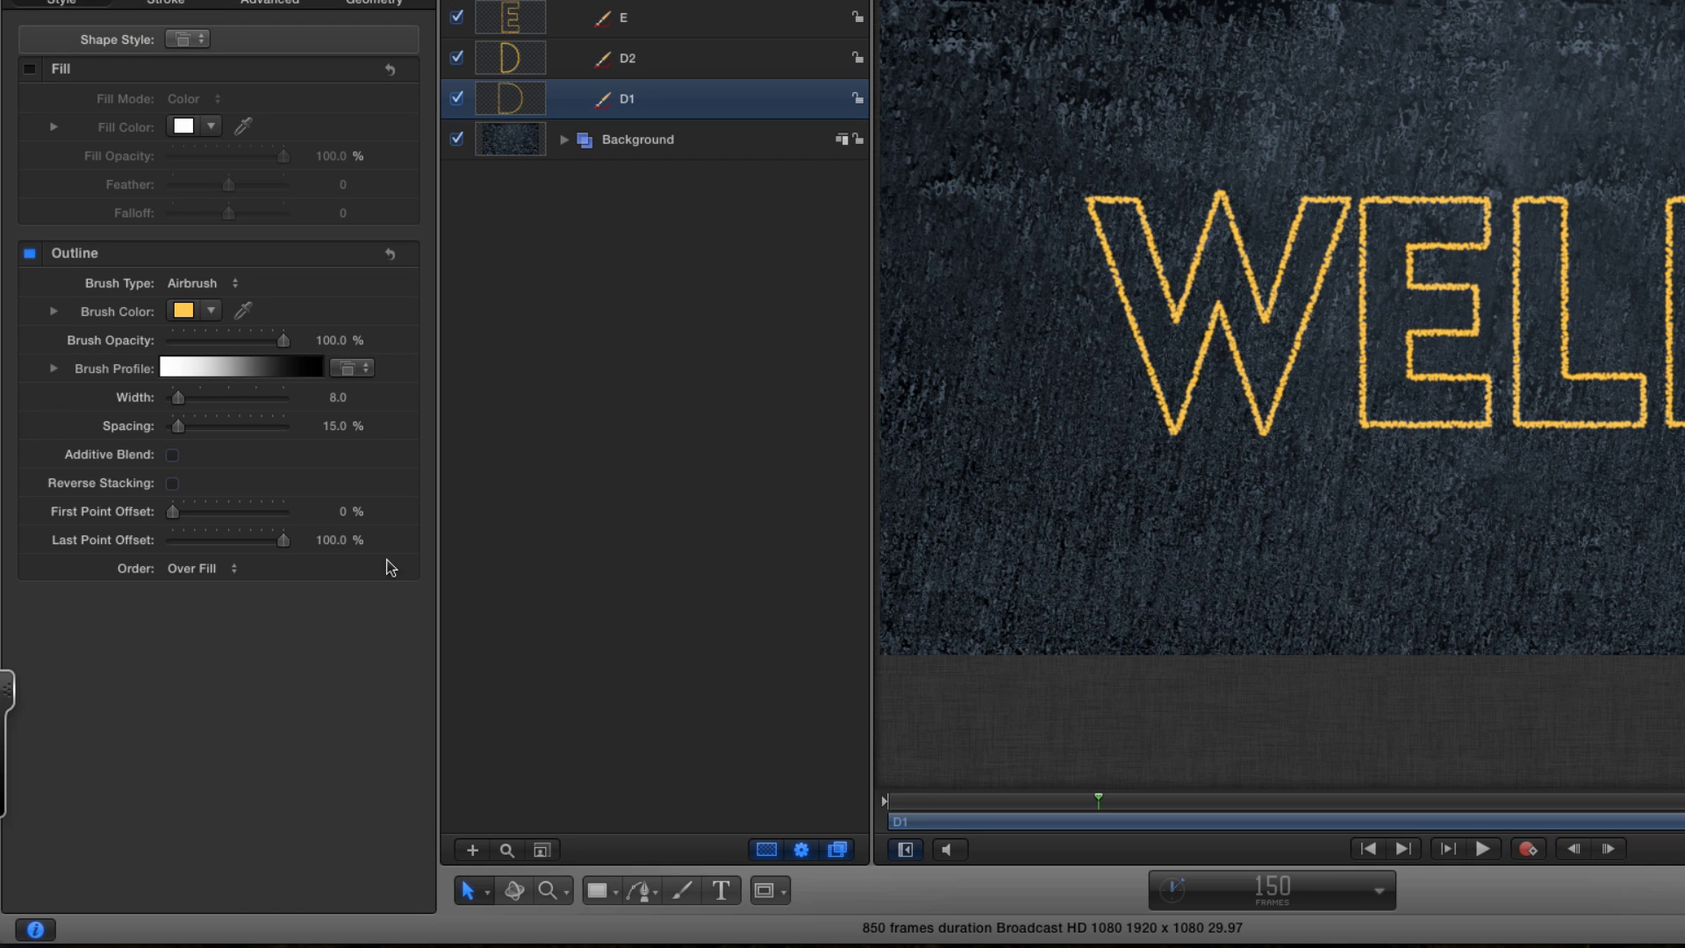
{"action": "left_click", "coordinate": [387, 539]}
At frame 1, set Last Point Offset to 0% on D1, D2 and E to hide the outlines.
{"action": "key", "text": "Home"}
{"action": "left_click_drag", "start_coordinate": [282, 539], "coordinate": [22, 540]}
{"action": "key", "text": "Up"}
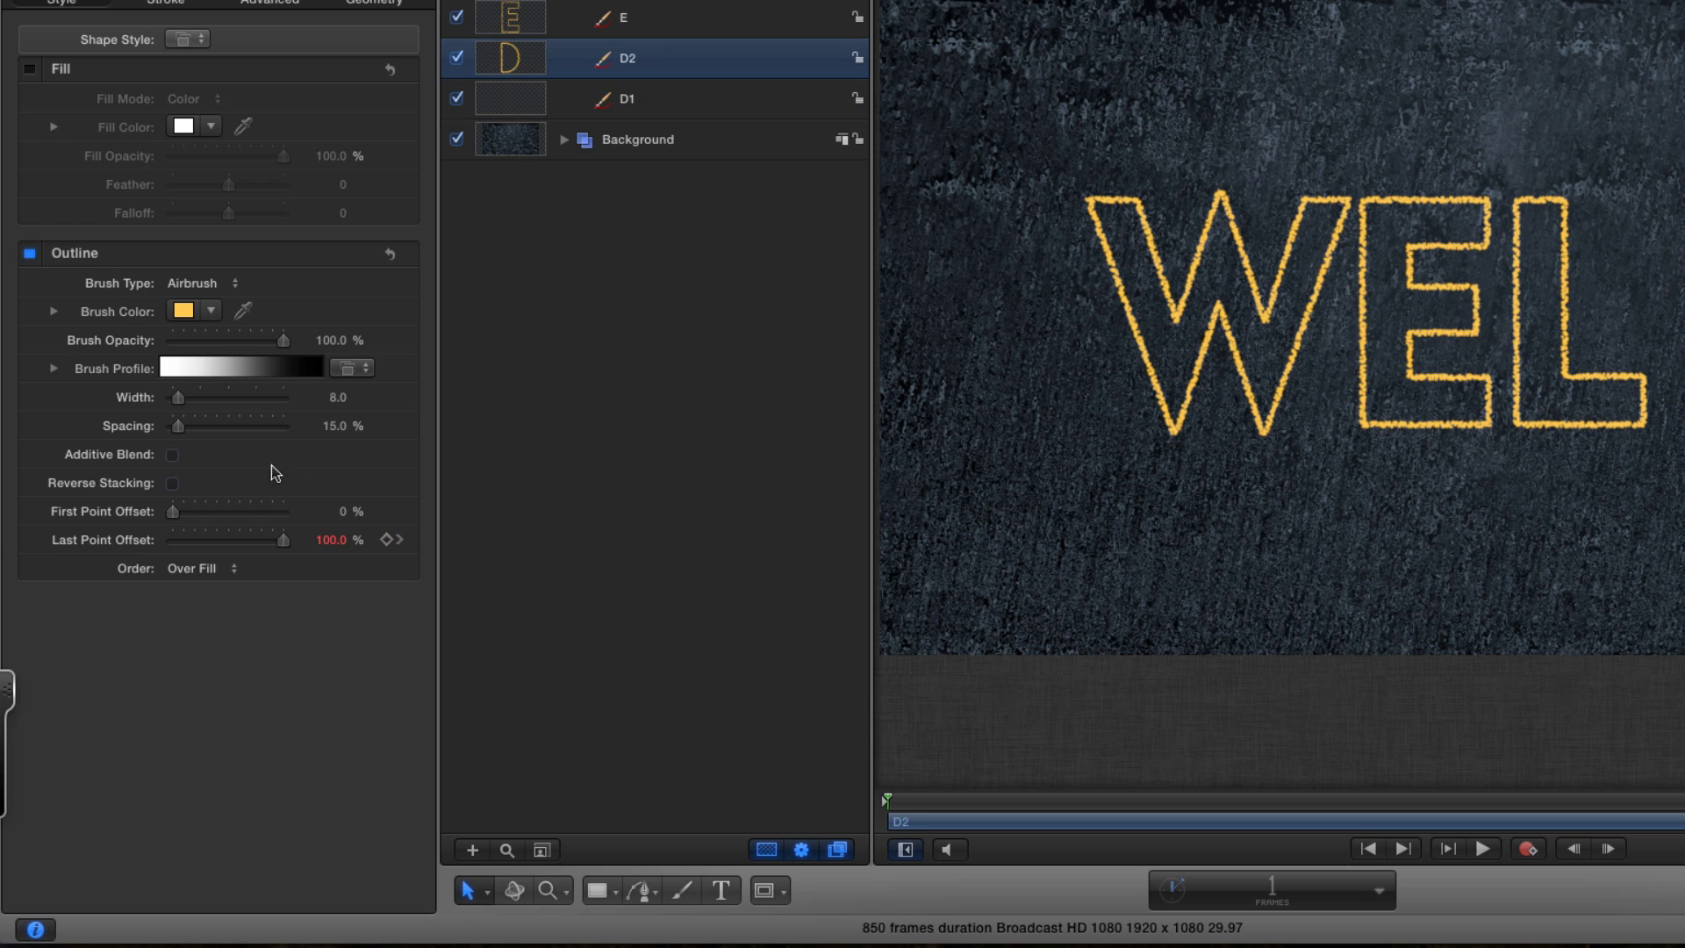
{"action": "left_click_drag", "start_coordinate": [283, 539], "coordinate": [22, 540]}
{"action": "key", "text": "Up"}
{"action": "key", "text": "Up"}
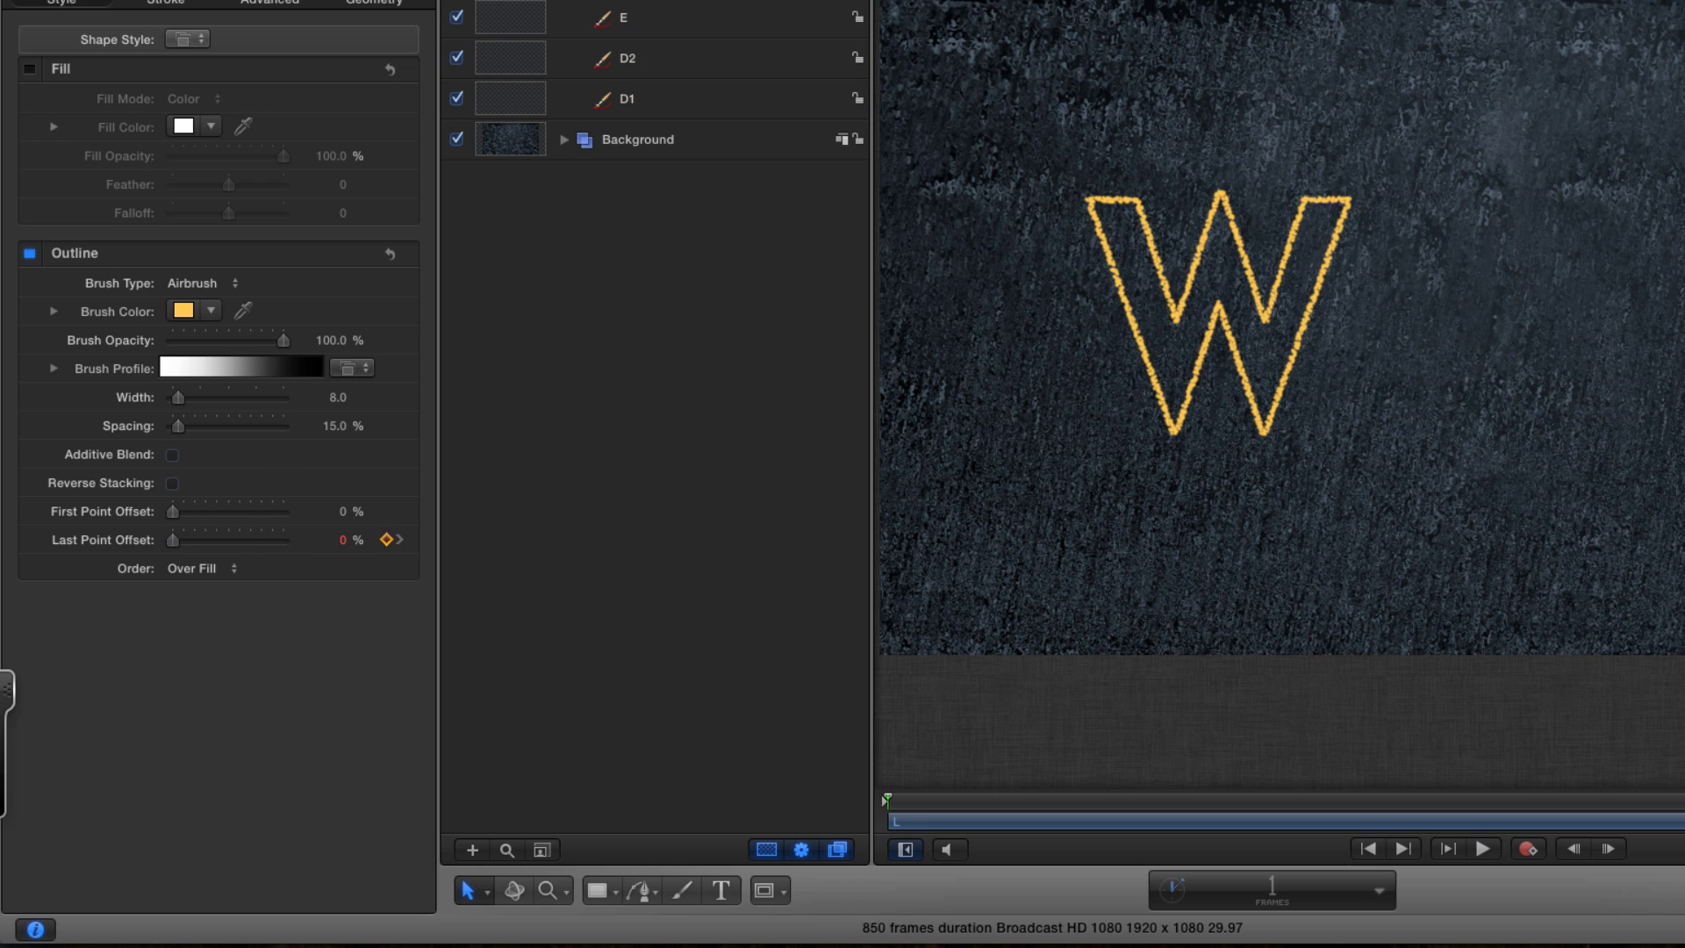
{"action": "key", "text": "super+z"}
{"action": "key", "text": "super+z"}
{"action": "key", "text": "super+z"}
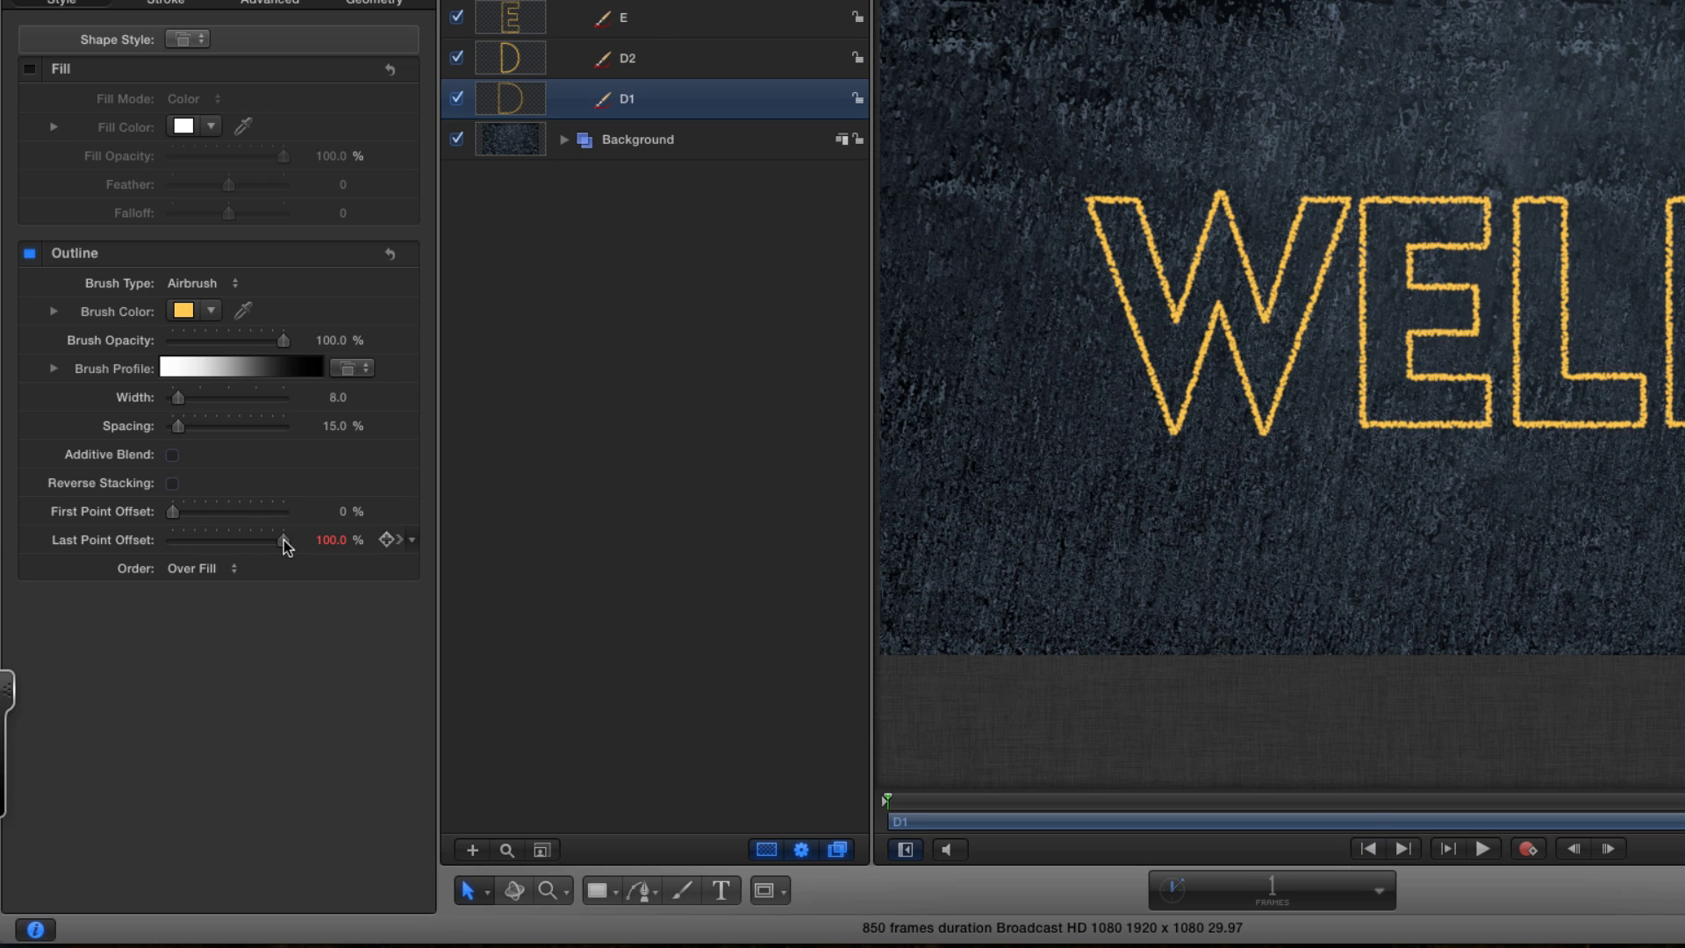
{"action": "left_click_drag", "start_coordinate": [282, 538], "coordinate": [22, 540]}
{"action": "key", "text": "Up"}
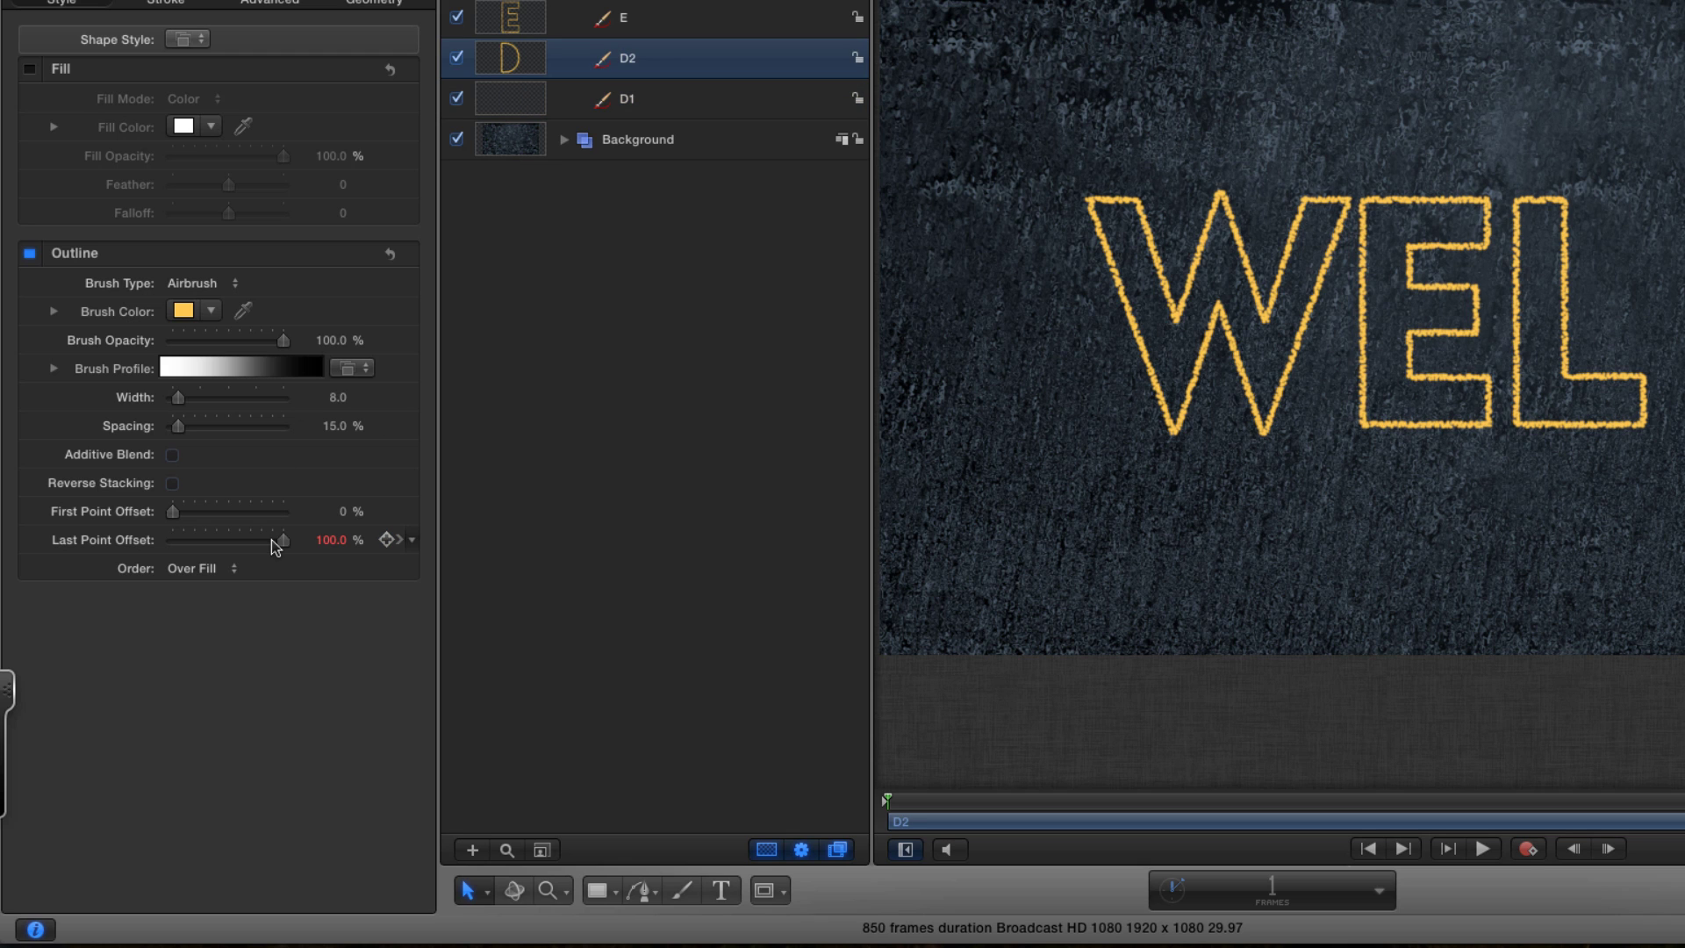
{"action": "left_click_drag", "start_coordinate": [282, 539], "coordinate": [49, 540]}
{"action": "left_click", "coordinate": [512, 19]}
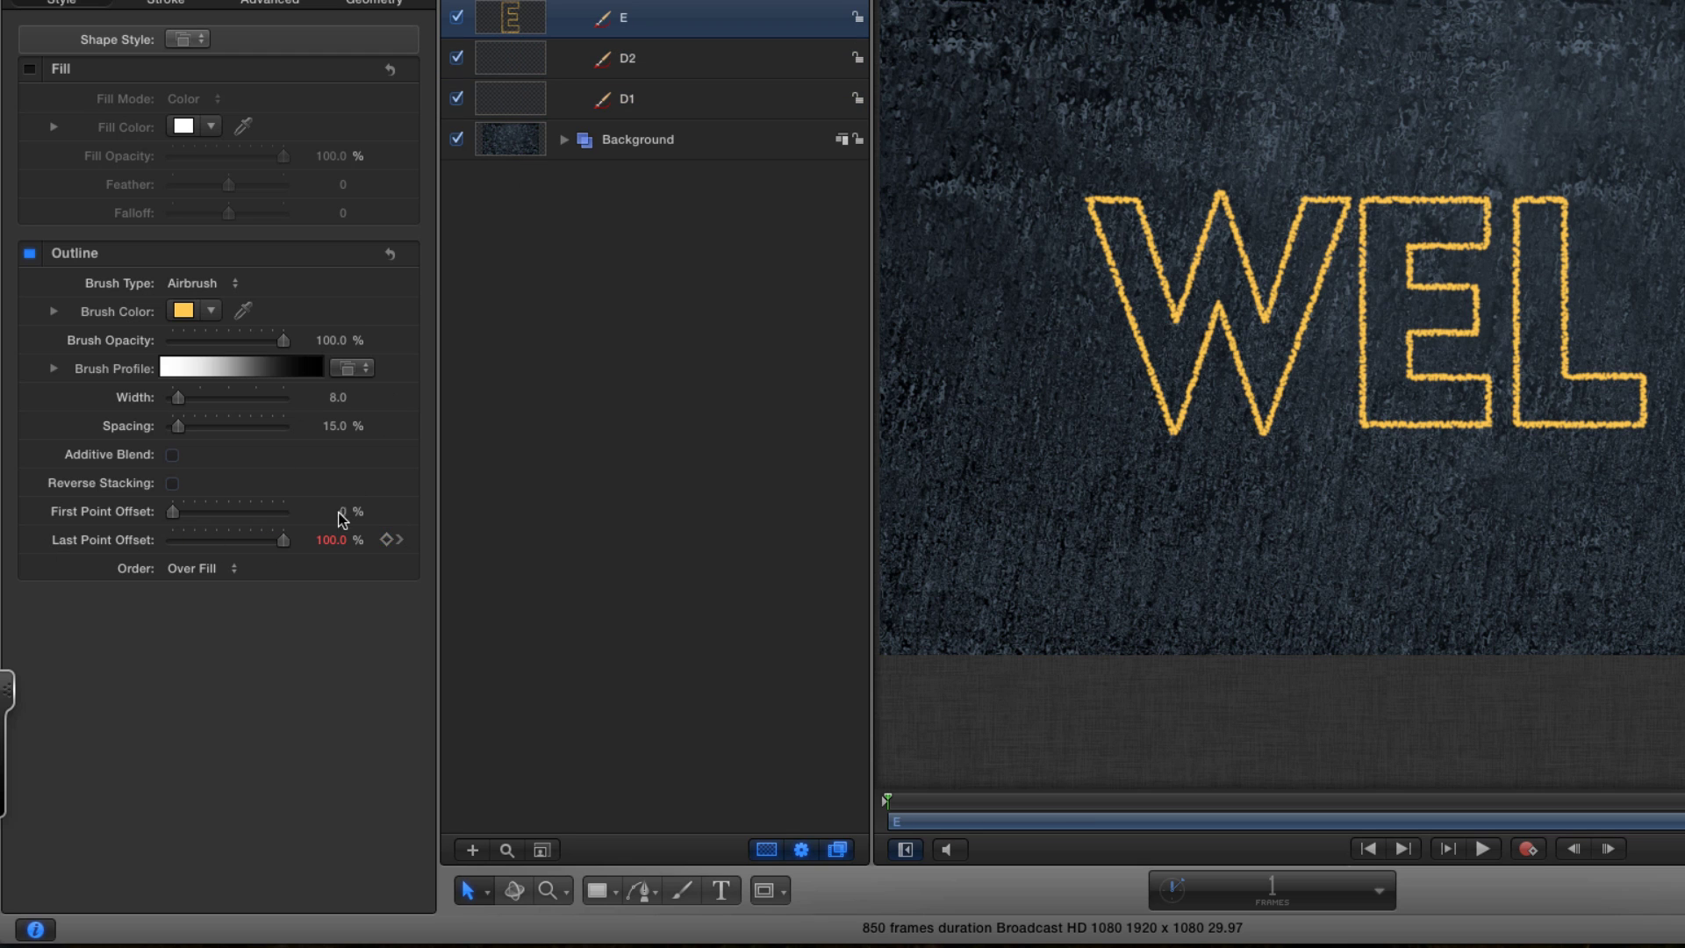
{"action": "left_click_drag", "start_coordinate": [282, 539], "coordinate": [24, 542]}
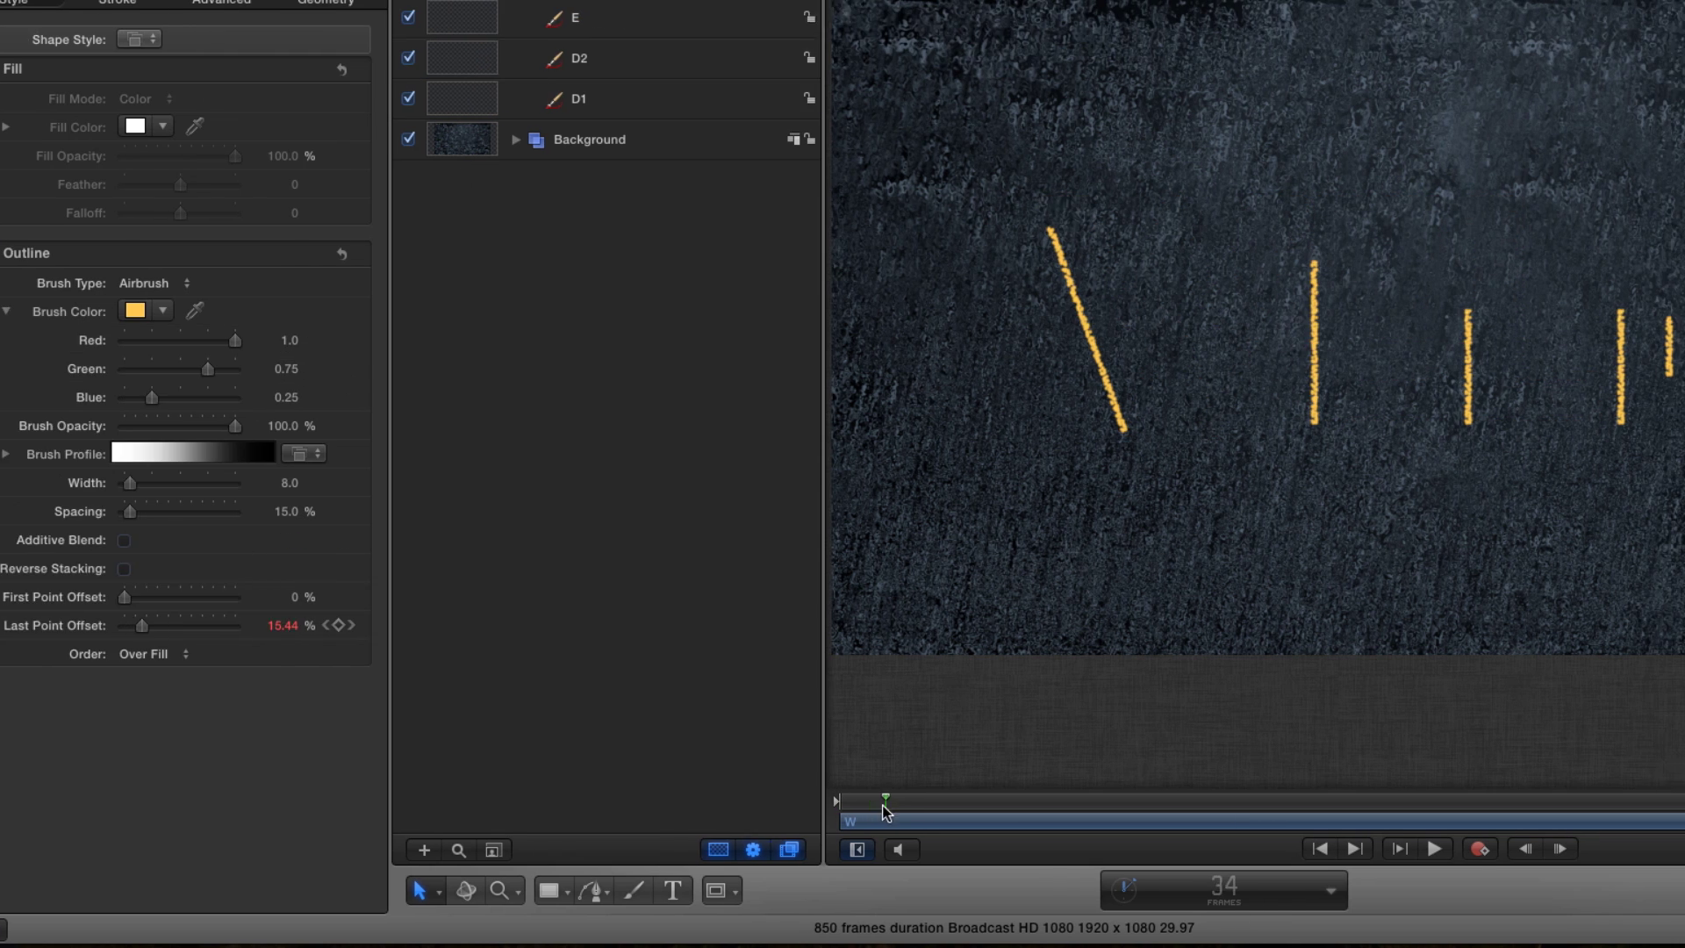
Scrub the timeline to preview the letters drawing on.
{"action": "left_click_drag", "start_coordinate": [887, 811], "coordinate": [1121, 823]}
{"action": "mouse_move", "coordinate": [747, 824]}
{"action": "left_mouse_down"}
{"action": "mouse_move", "coordinate": [421, 821]}
{"action": "mouse_move", "coordinate": [590, 823]}
{"action": "left_mouse_up"}
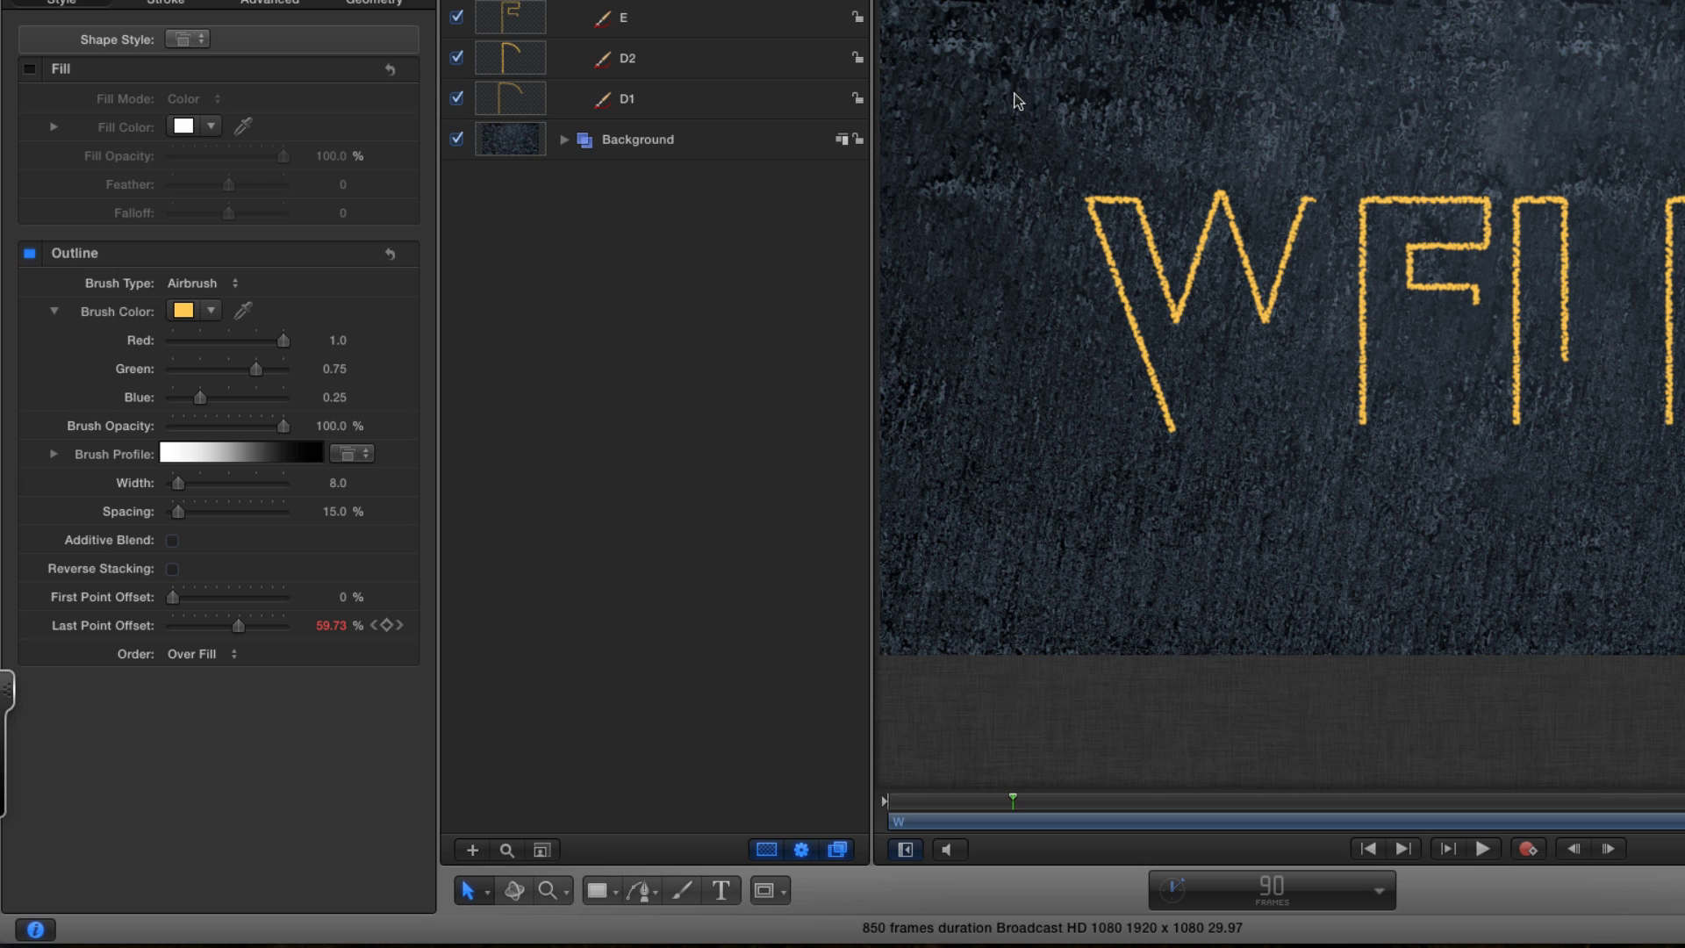
{"action": "mouse_move", "coordinate": [1011, 804]}
{"action": "left_mouse_down"}
{"action": "mouse_move", "coordinate": [963, 803]}
{"action": "mouse_move", "coordinate": [1053, 817]}
{"action": "mouse_move", "coordinate": [995, 818]}
{"action": "left_mouse_up"}
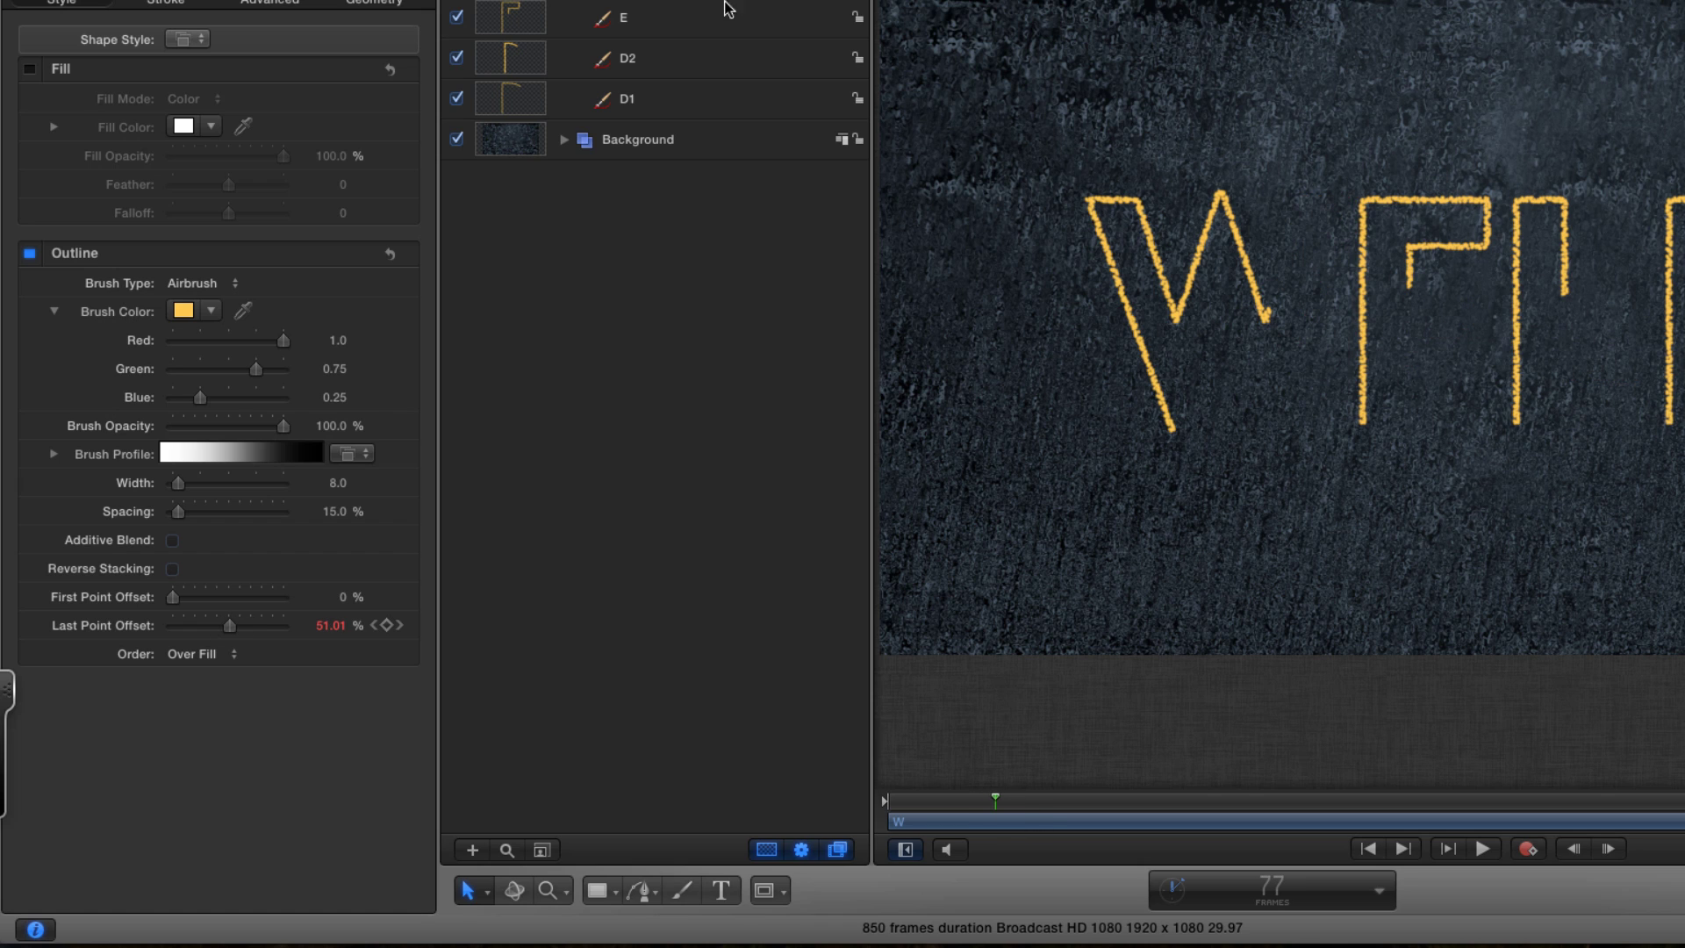
Make the W's top-left control point its start point.
{"action": "double_click", "coordinate": [1099, 208]}
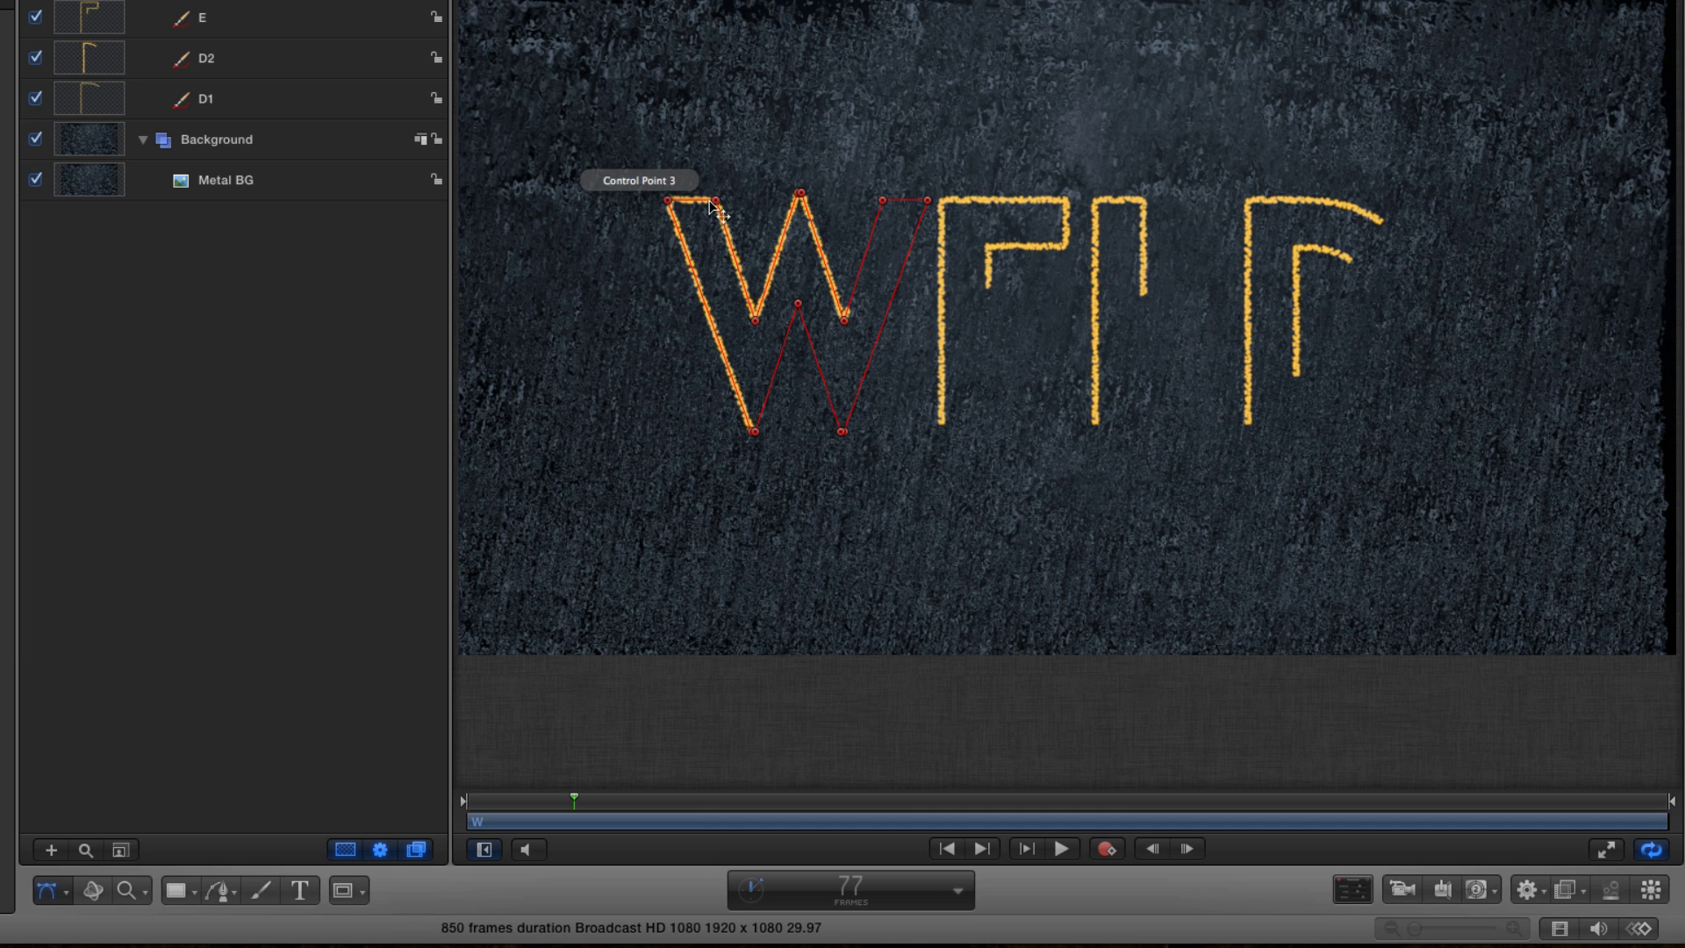
{"action": "right_click", "coordinate": [669, 205]}
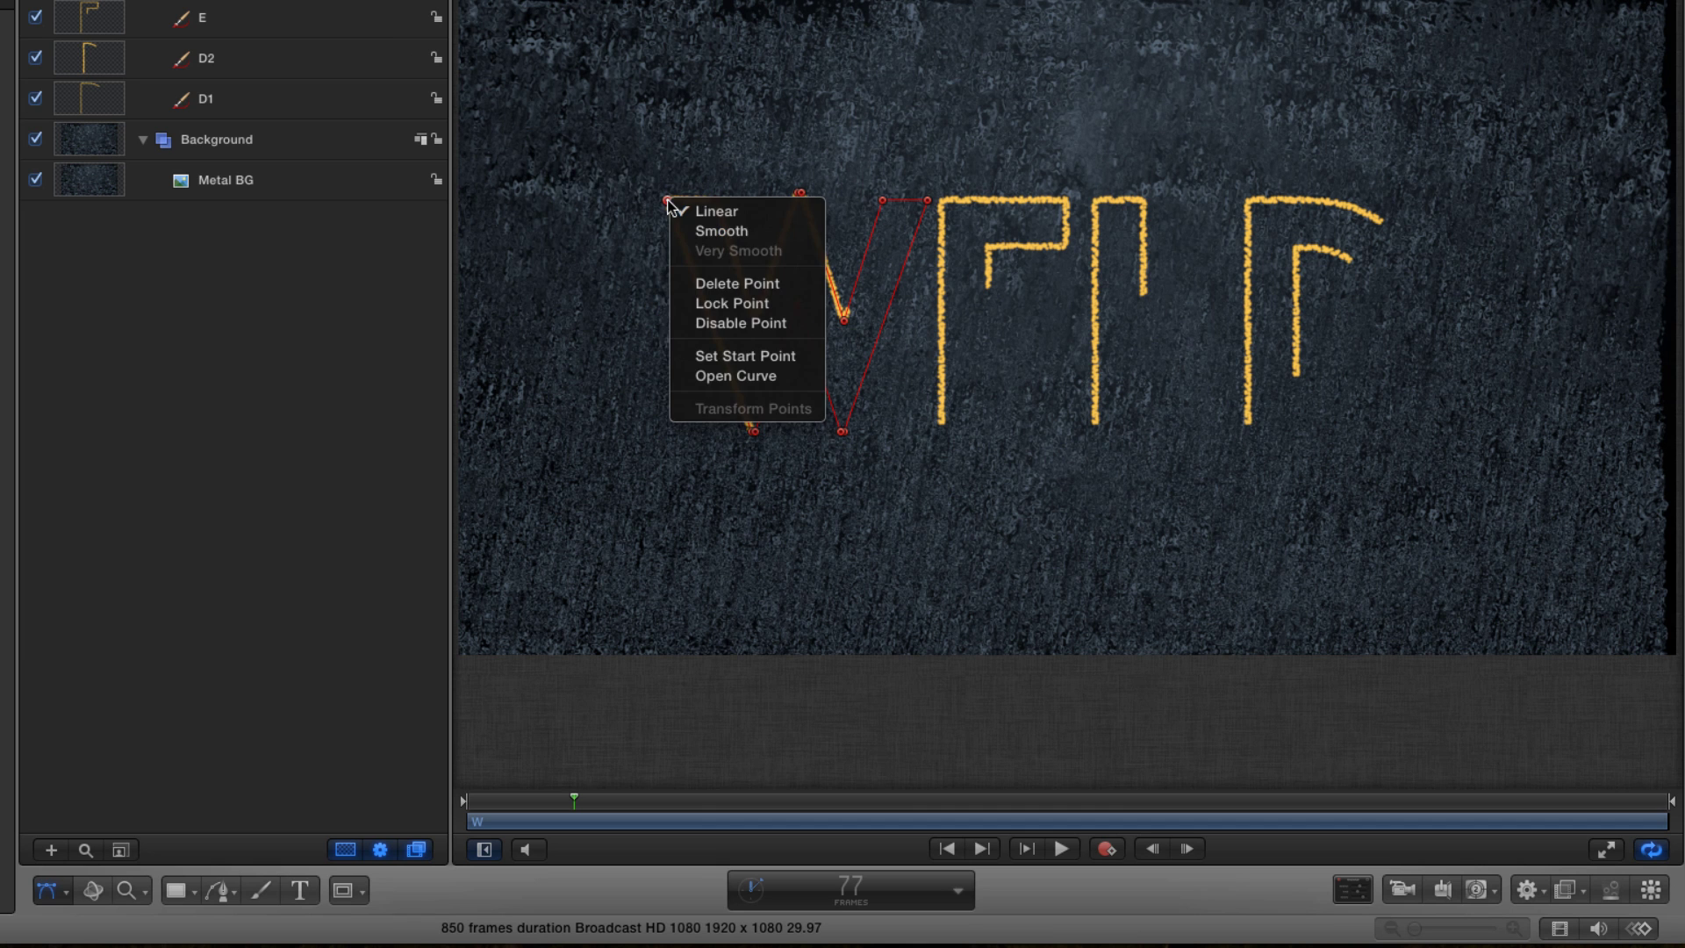
{"action": "left_click", "coordinate": [745, 356]}
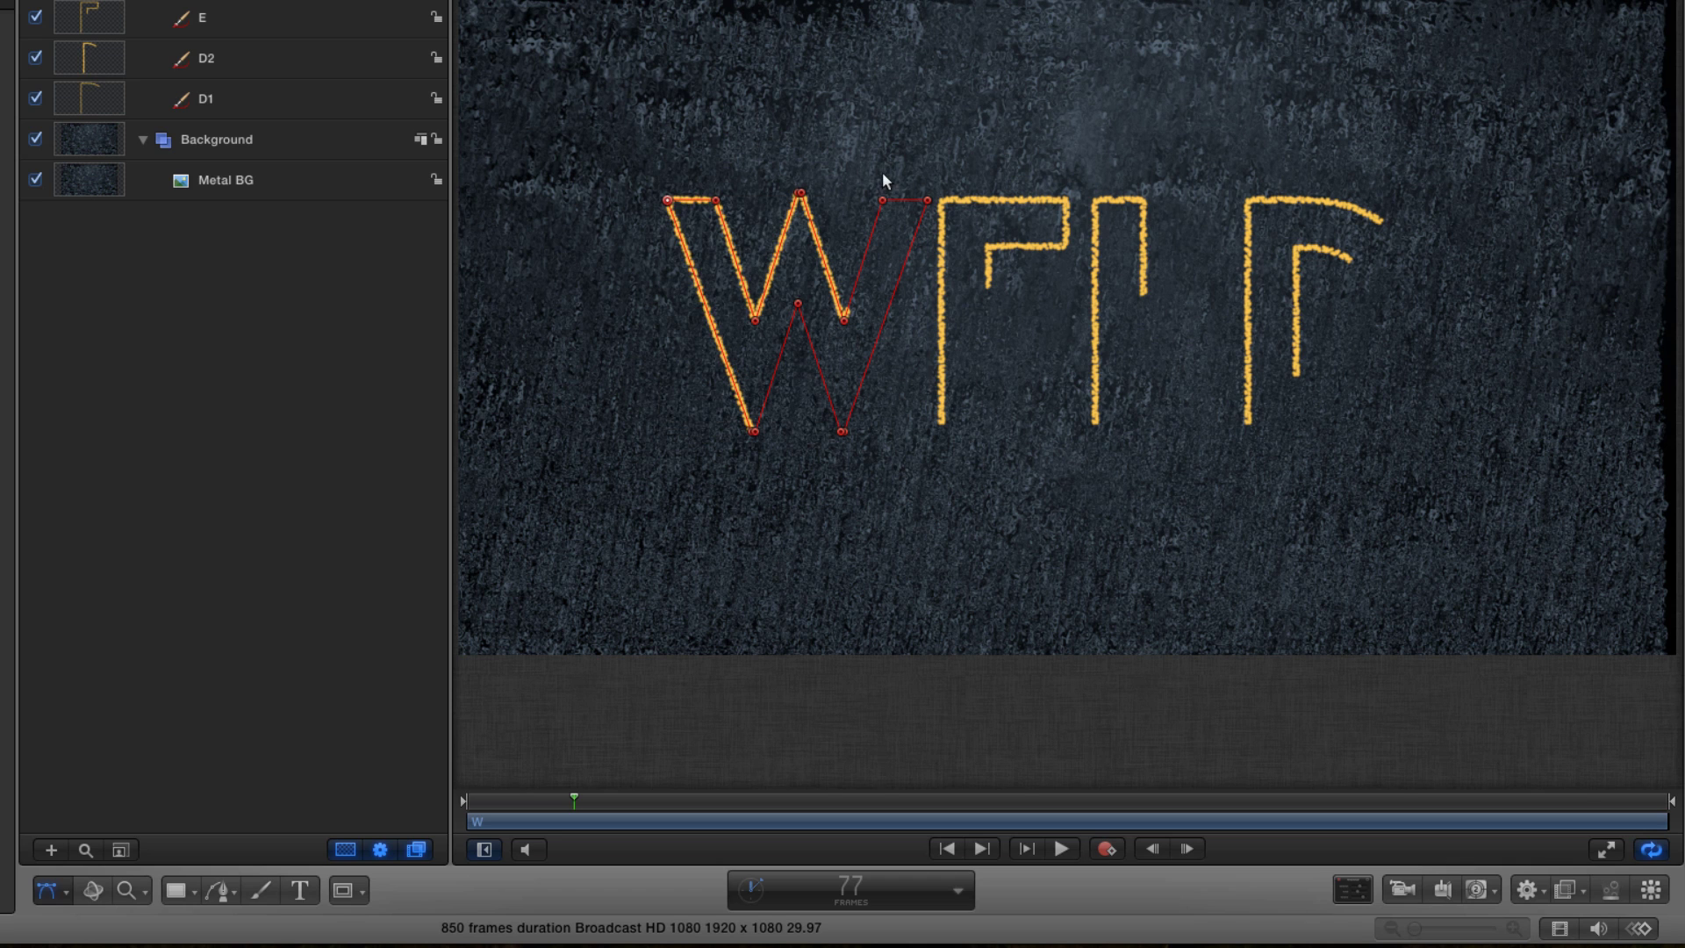
{"action": "double_click", "coordinate": [970, 206]}
{"action": "left_click", "coordinate": [1092, 313]}
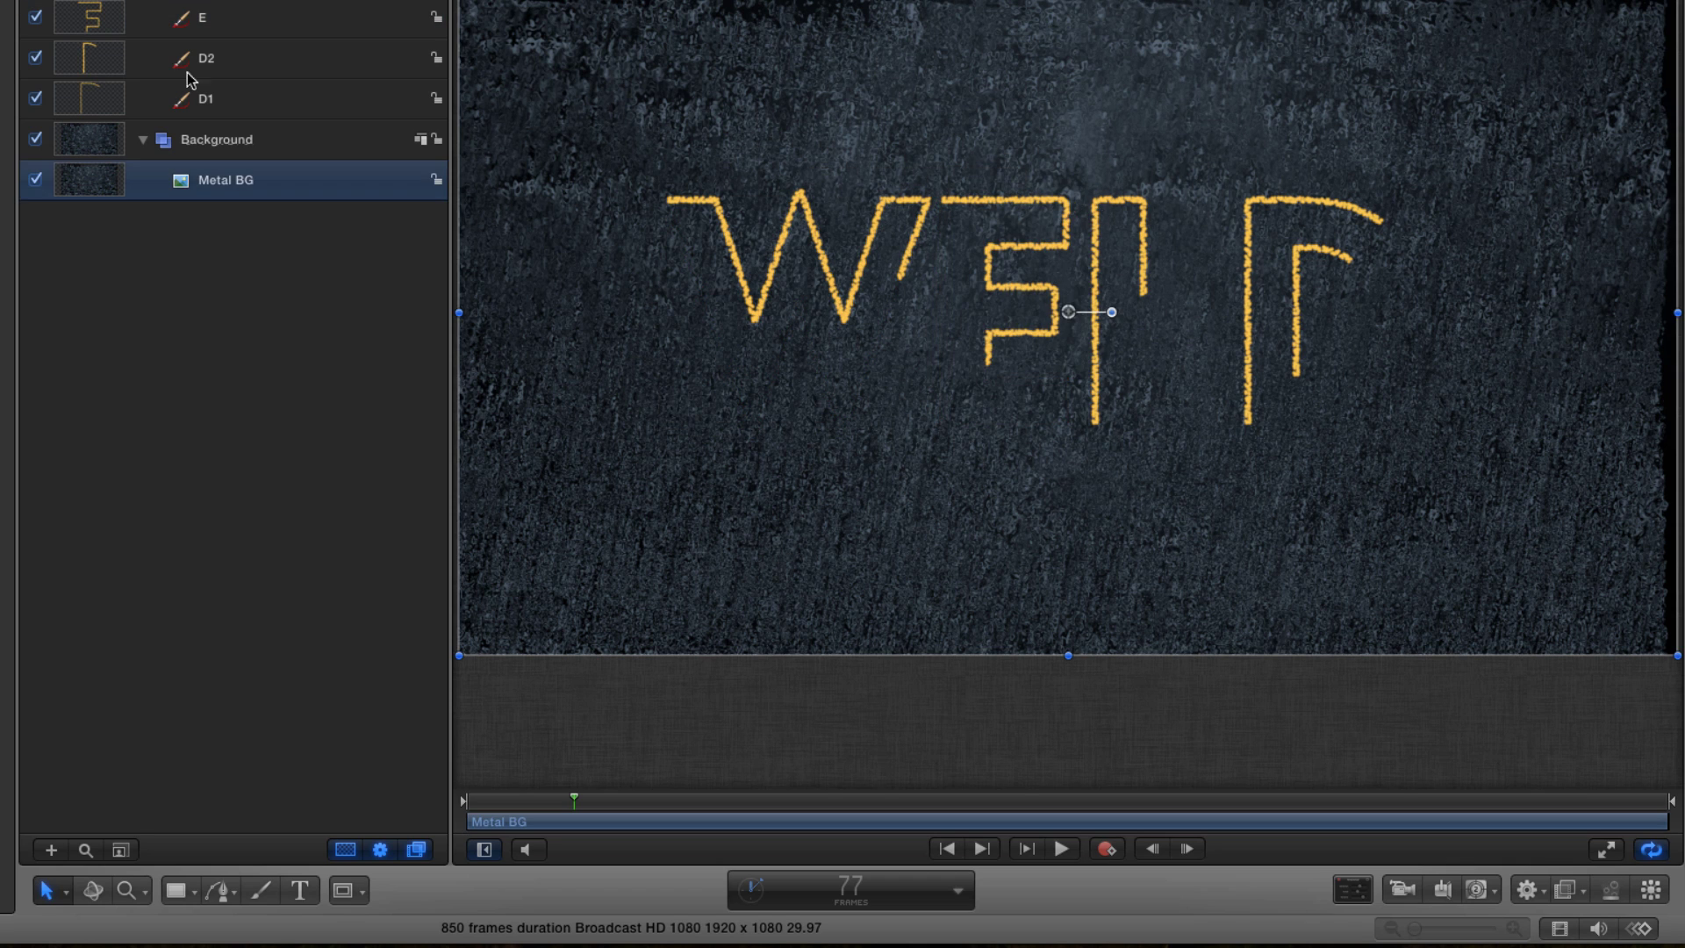
Set new start points on the L, D2 and D1 outlines and scrub to preview.
{"action": "double_click", "coordinate": [1098, 208]}
{"action": "right_click", "coordinate": [1099, 208]}
{"action": "left_click", "coordinate": [1174, 358]}
{"action": "double_click", "coordinate": [1299, 252]}
{"action": "right_click", "coordinate": [1299, 252]}
{"action": "left_click", "coordinate": [1374, 402]}
{"action": "left_click", "coordinate": [309, 97]}
{"action": "right_click", "coordinate": [1249, 201]}
{"action": "left_click", "coordinate": [1325, 351]}
{"action": "mouse_move", "coordinate": [574, 801]}
{"action": "left_mouse_down"}
{"action": "mouse_move", "coordinate": [513, 800]}
{"action": "mouse_move", "coordinate": [618, 804]}
{"action": "mouse_move", "coordinate": [492, 801]}
{"action": "mouse_move", "coordinate": [618, 804]}
{"action": "left_mouse_up"}
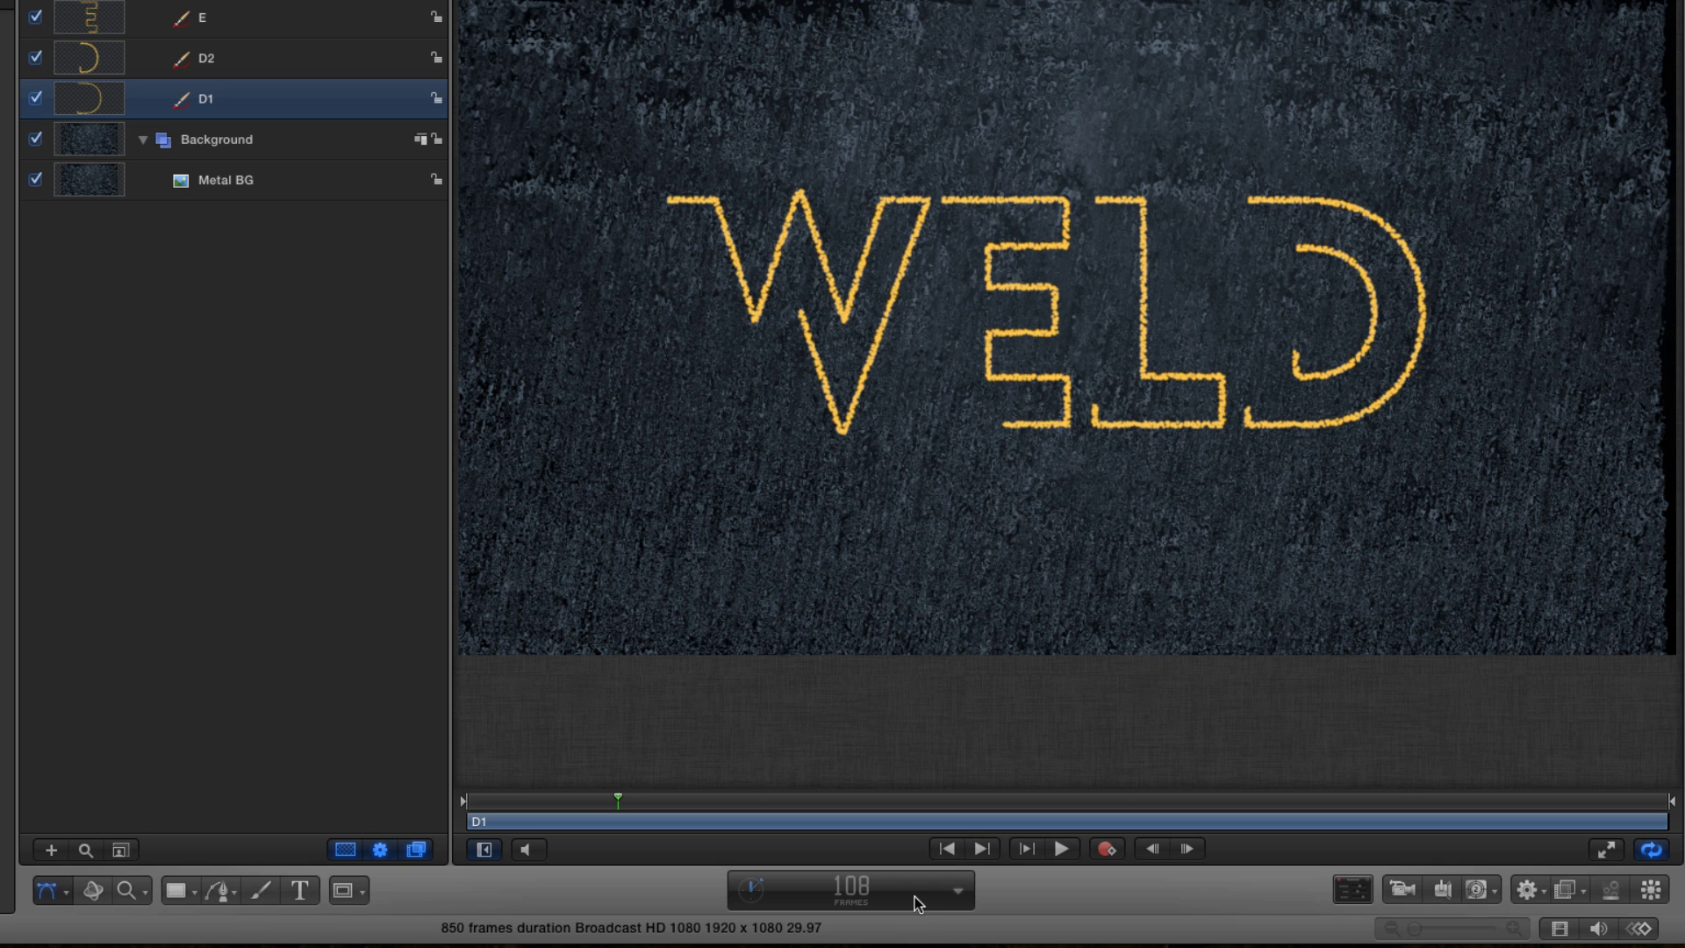
Make the E layer start at frame 150.
{"action": "left_click", "coordinate": [215, 11]}
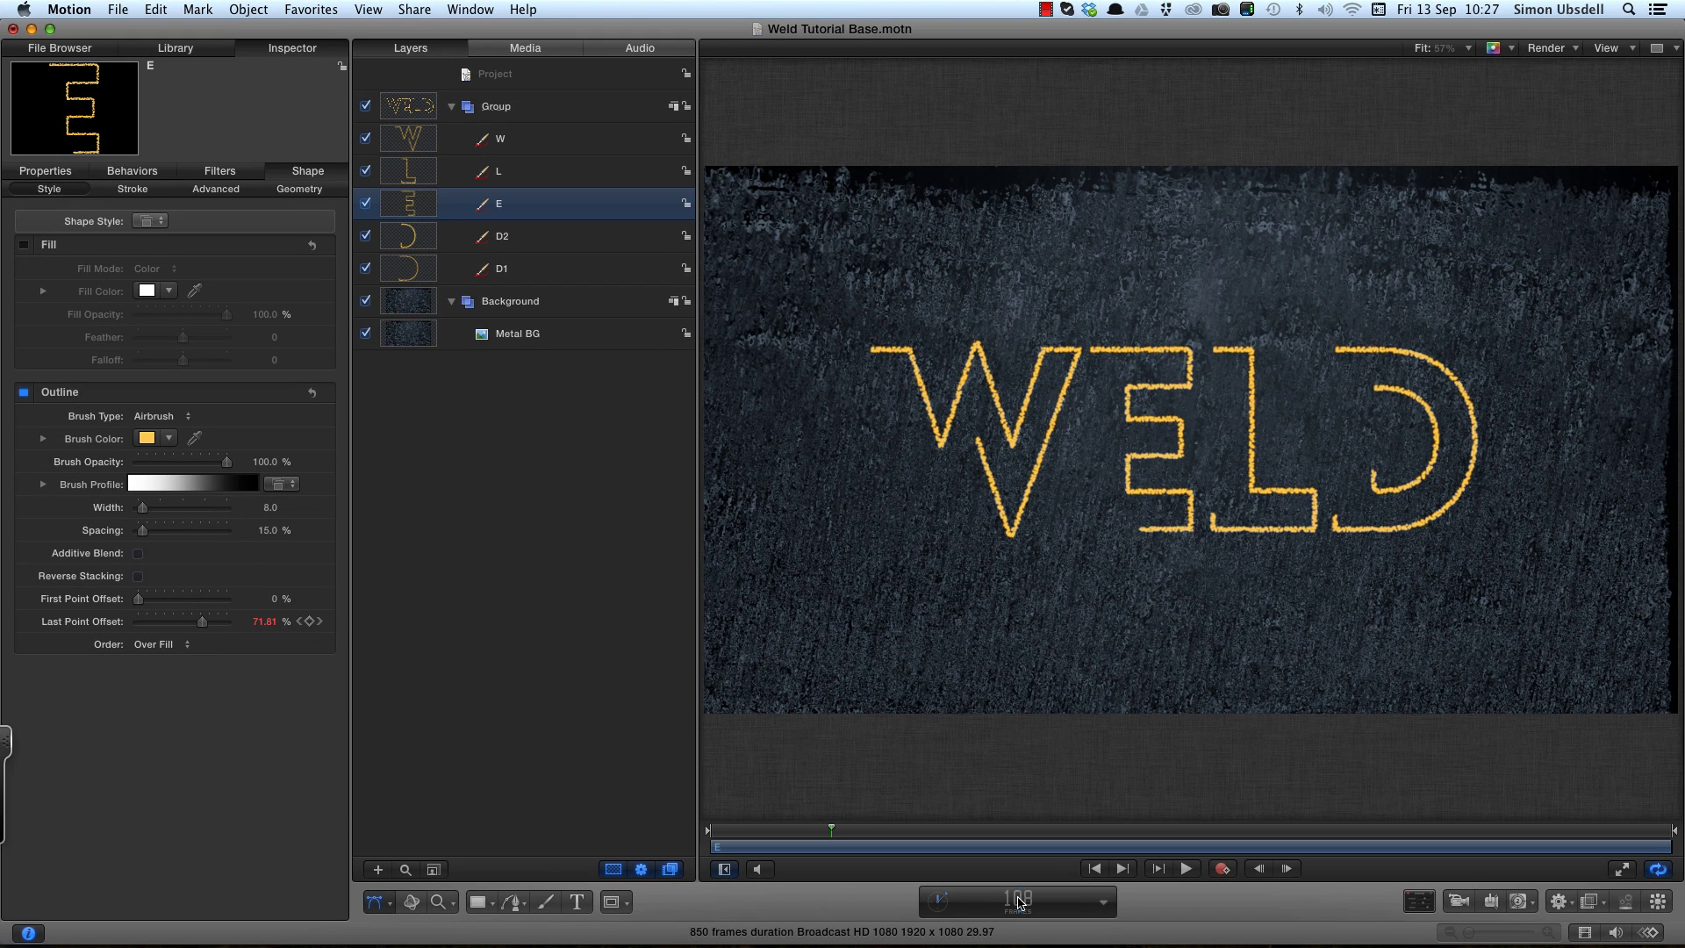
{"action": "left_click", "coordinate": [1018, 901]}
{"action": "type", "text": "150"}
{"action": "key", "text": "Return"}
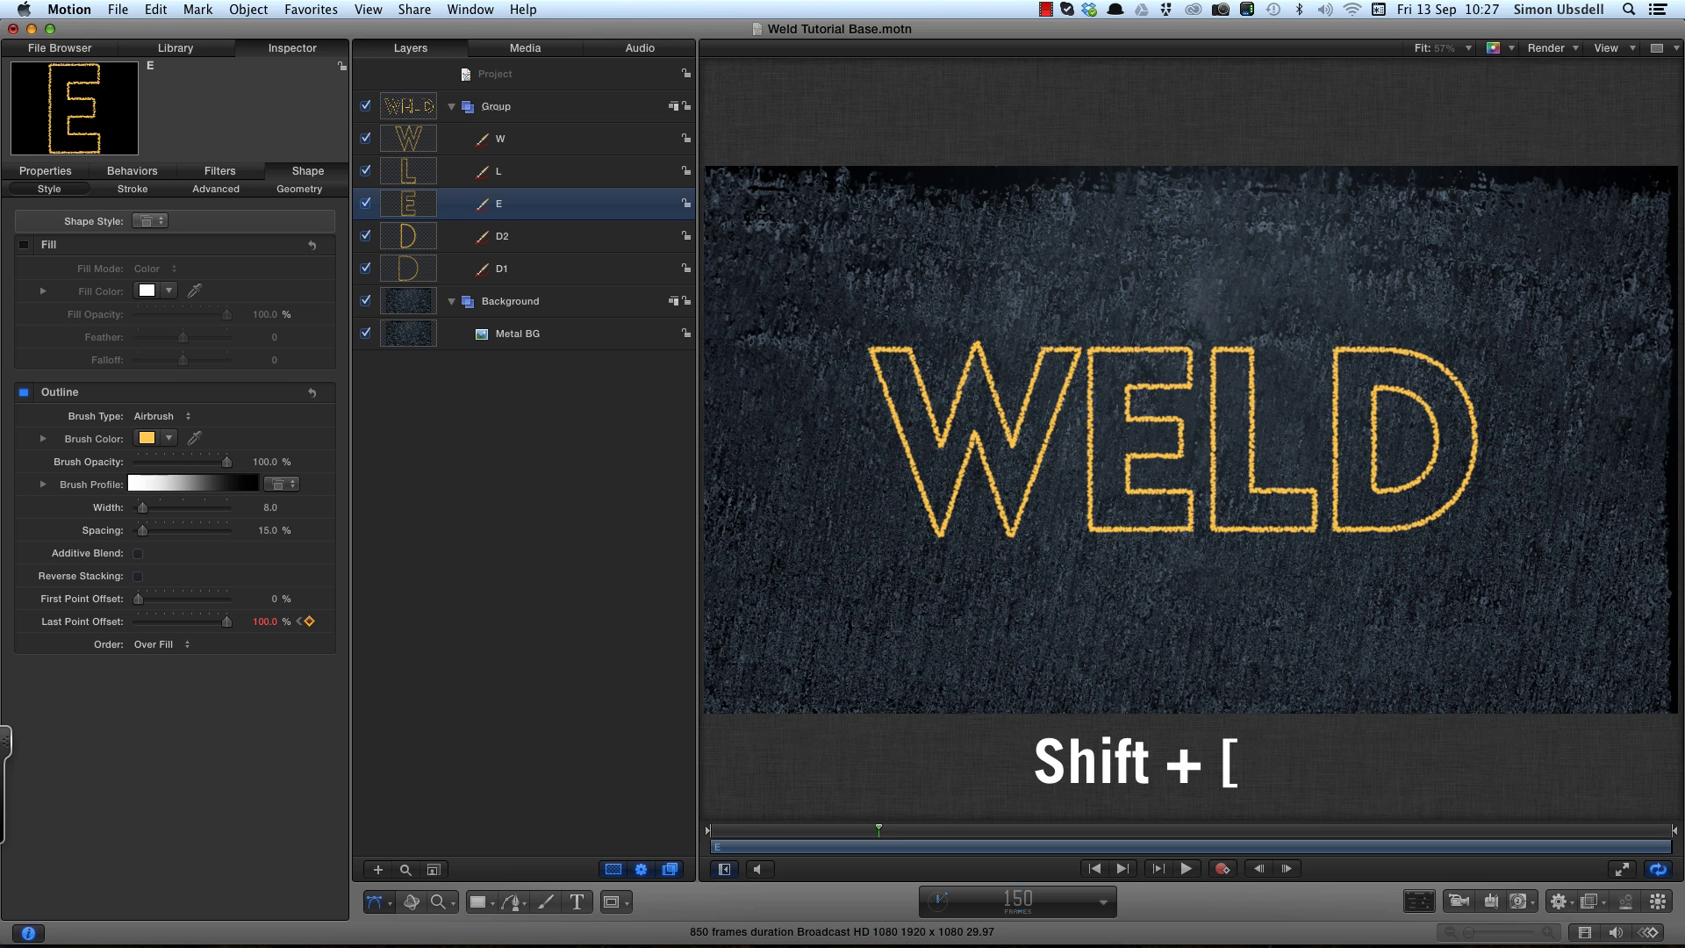
{"action": "key", "text": "shift+bracketleft"}
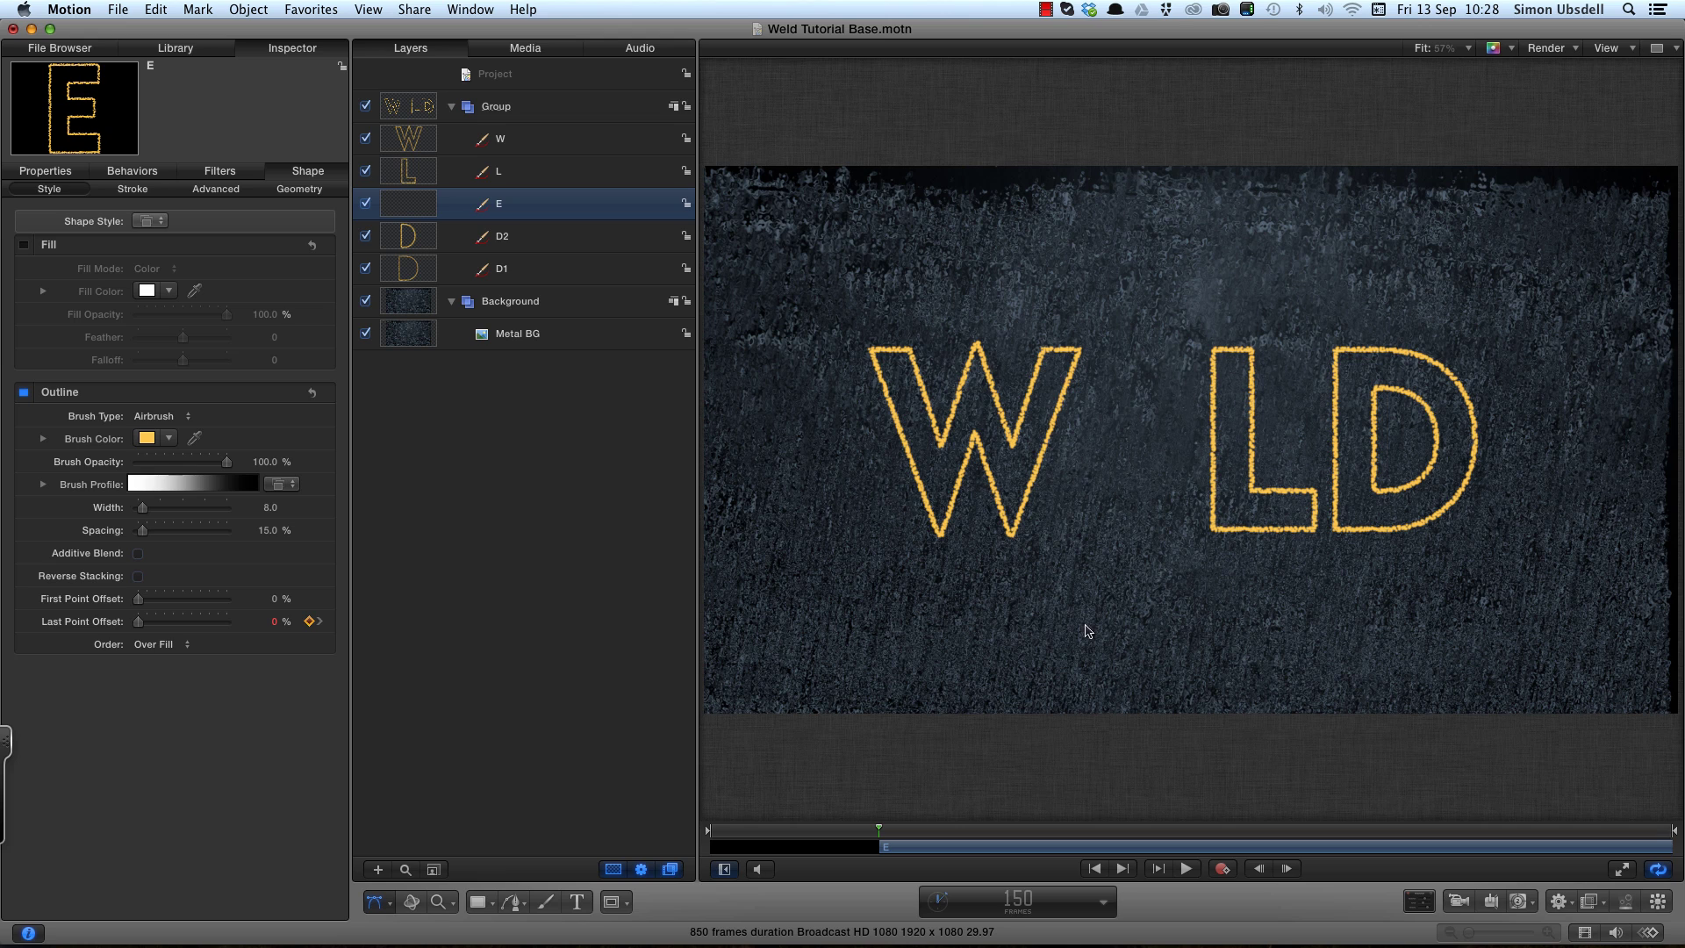
Make the L layer start at frame 300.
{"action": "left_click", "coordinate": [1018, 902]}
{"action": "type", "text": "300"}
{"action": "key", "text": "Return"}
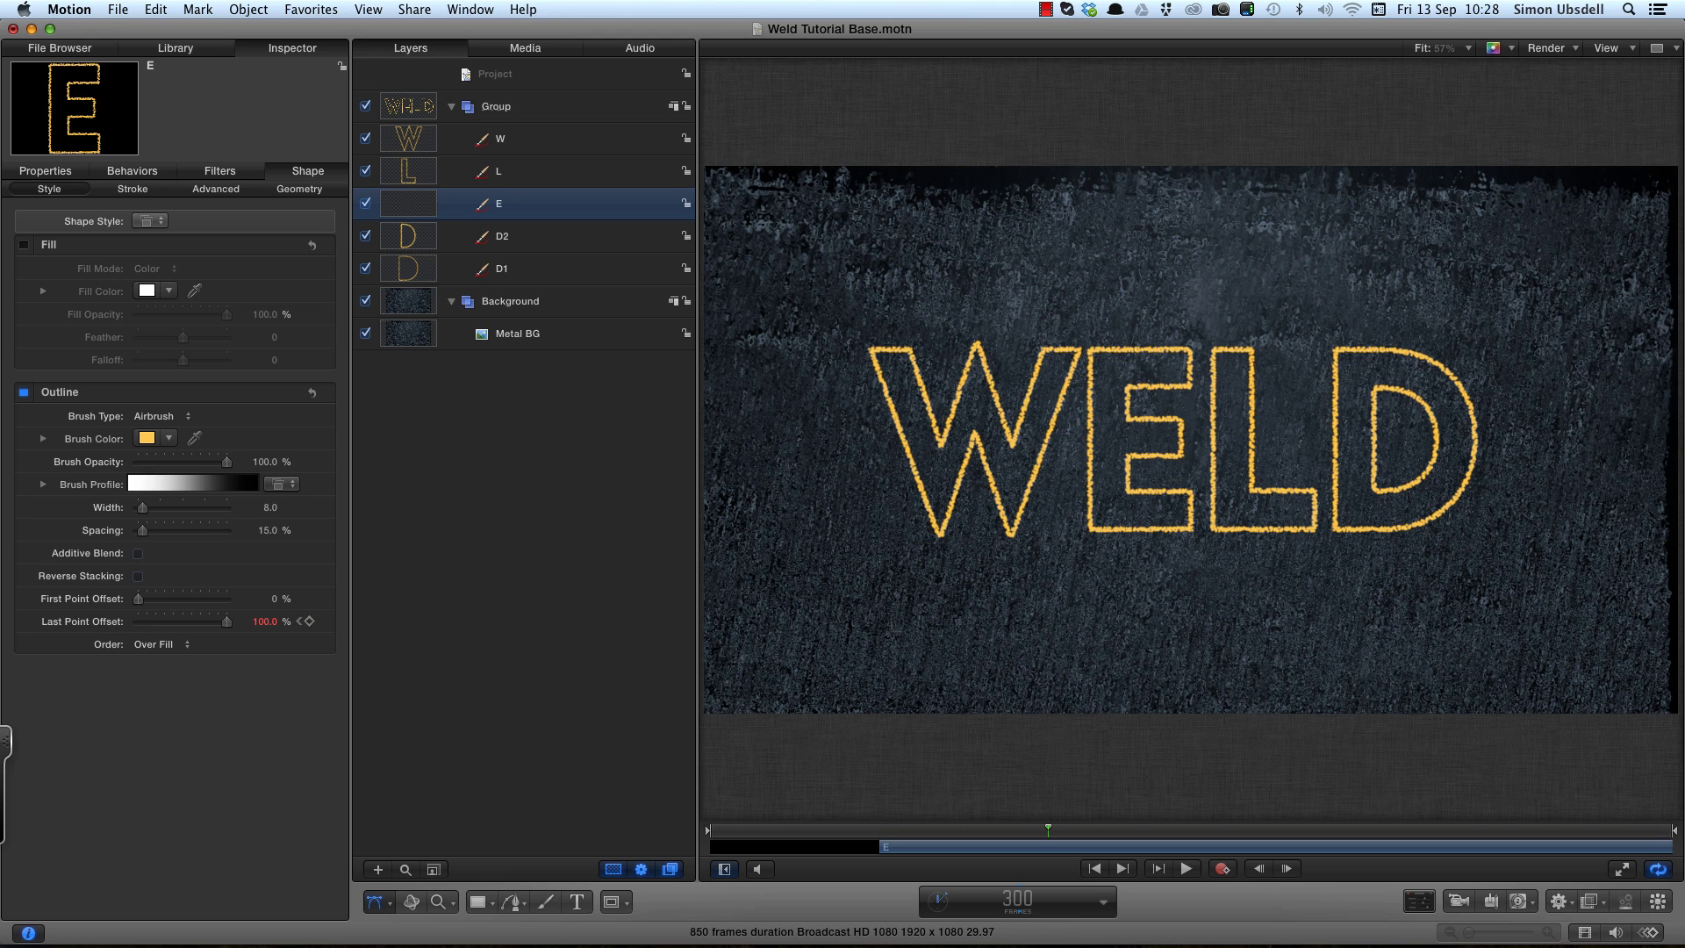
{"action": "left_click", "coordinate": [414, 170]}
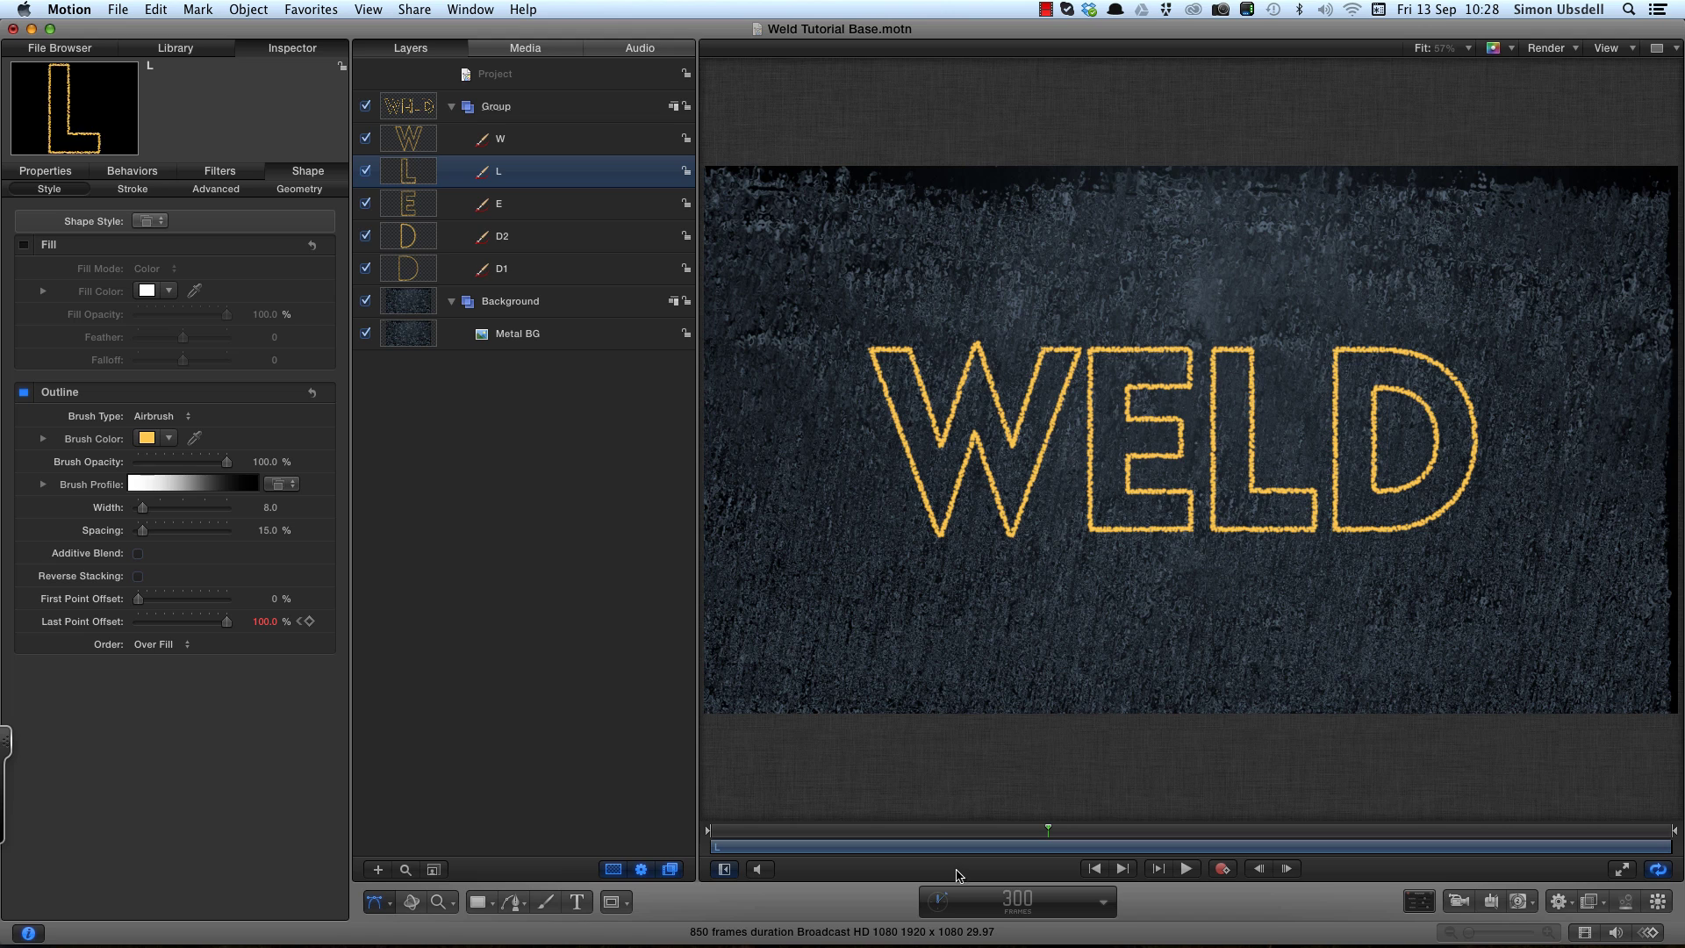
{"action": "key", "text": "shift+bracketleft"}
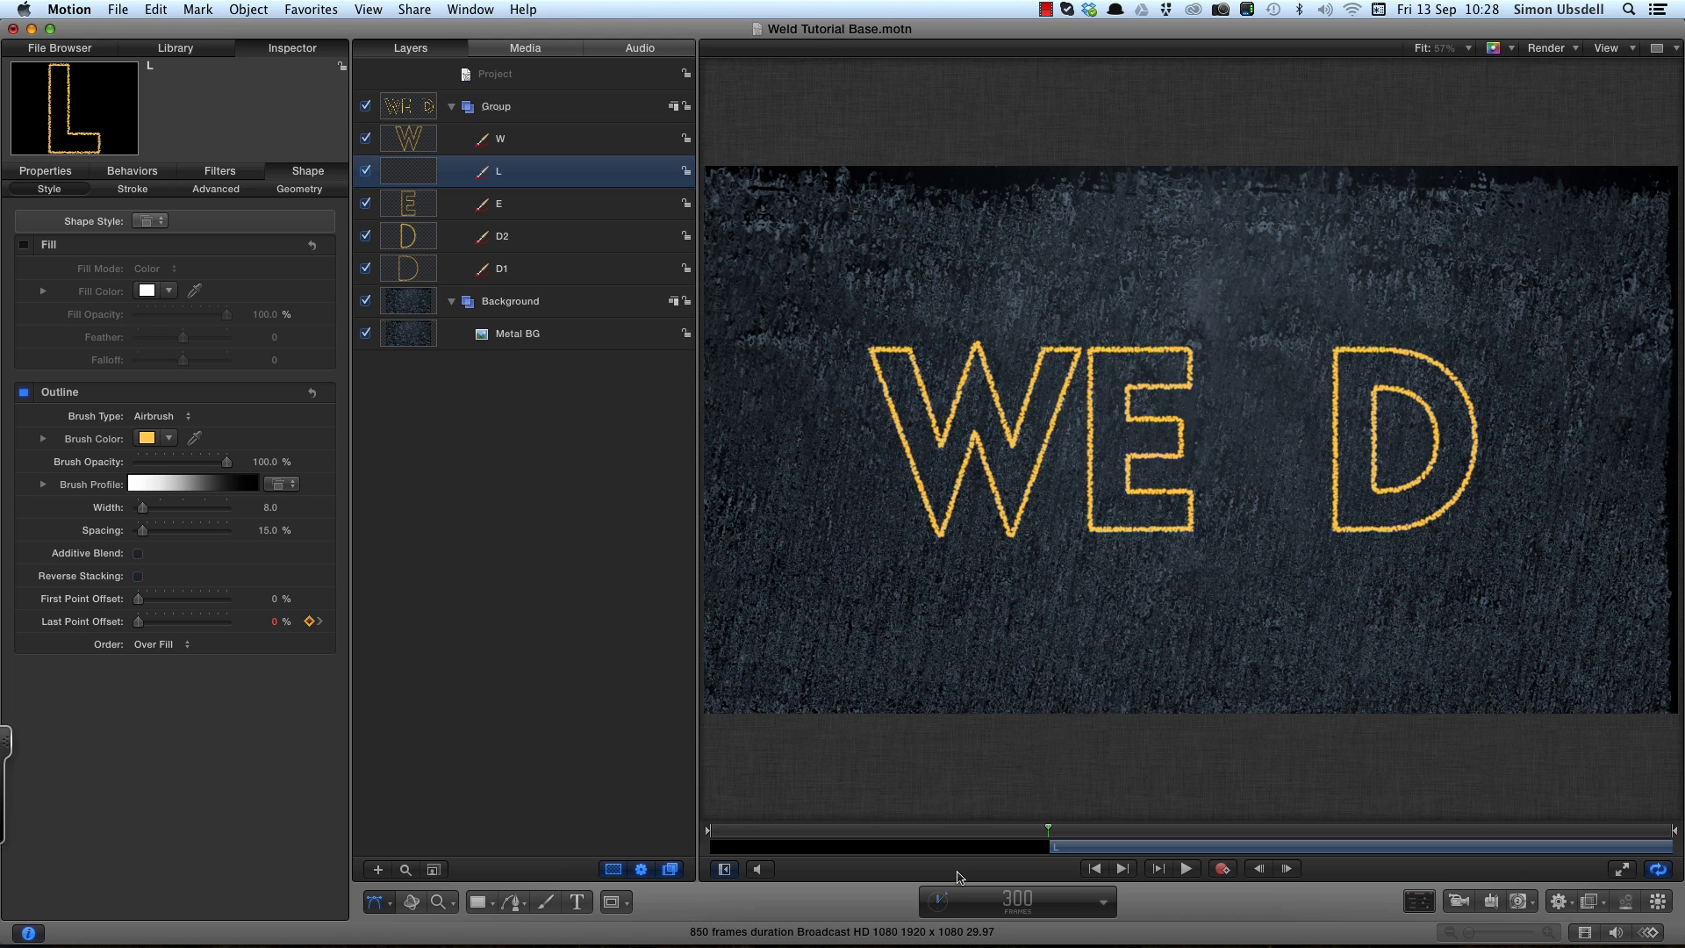
Start D1 at frame 450 and D2 at frame 600, then preview the staggered write-on.
{"action": "type", "text": "450"}
{"action": "key", "text": "Return"}
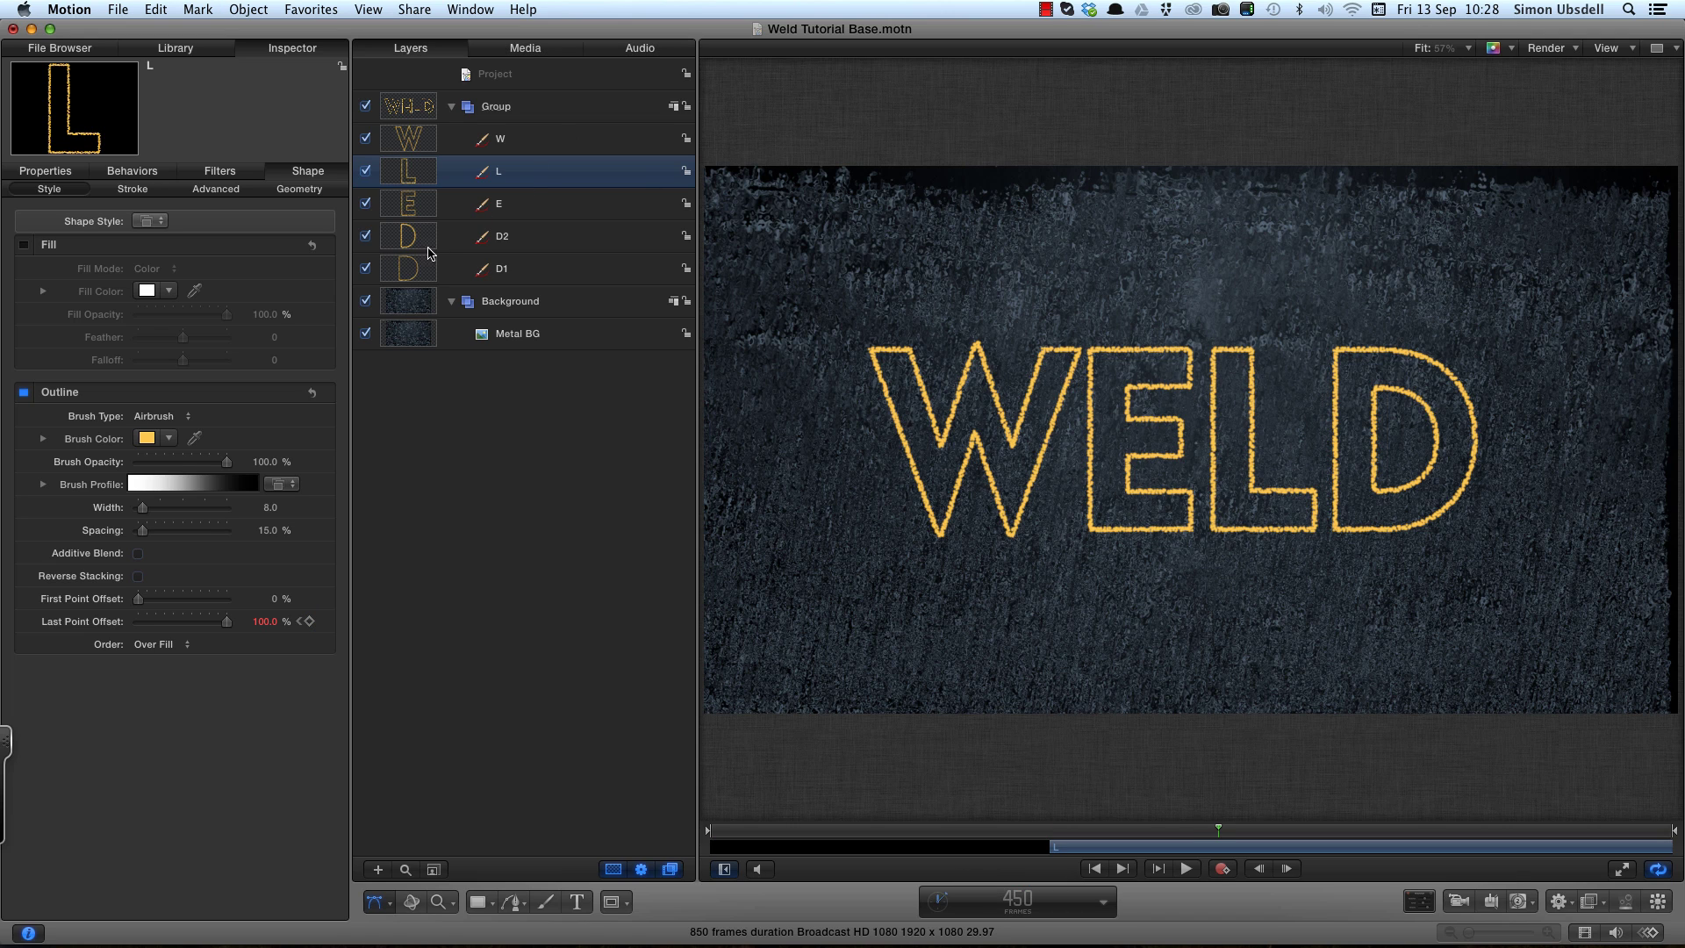
{"action": "left_click", "coordinate": [405, 273]}
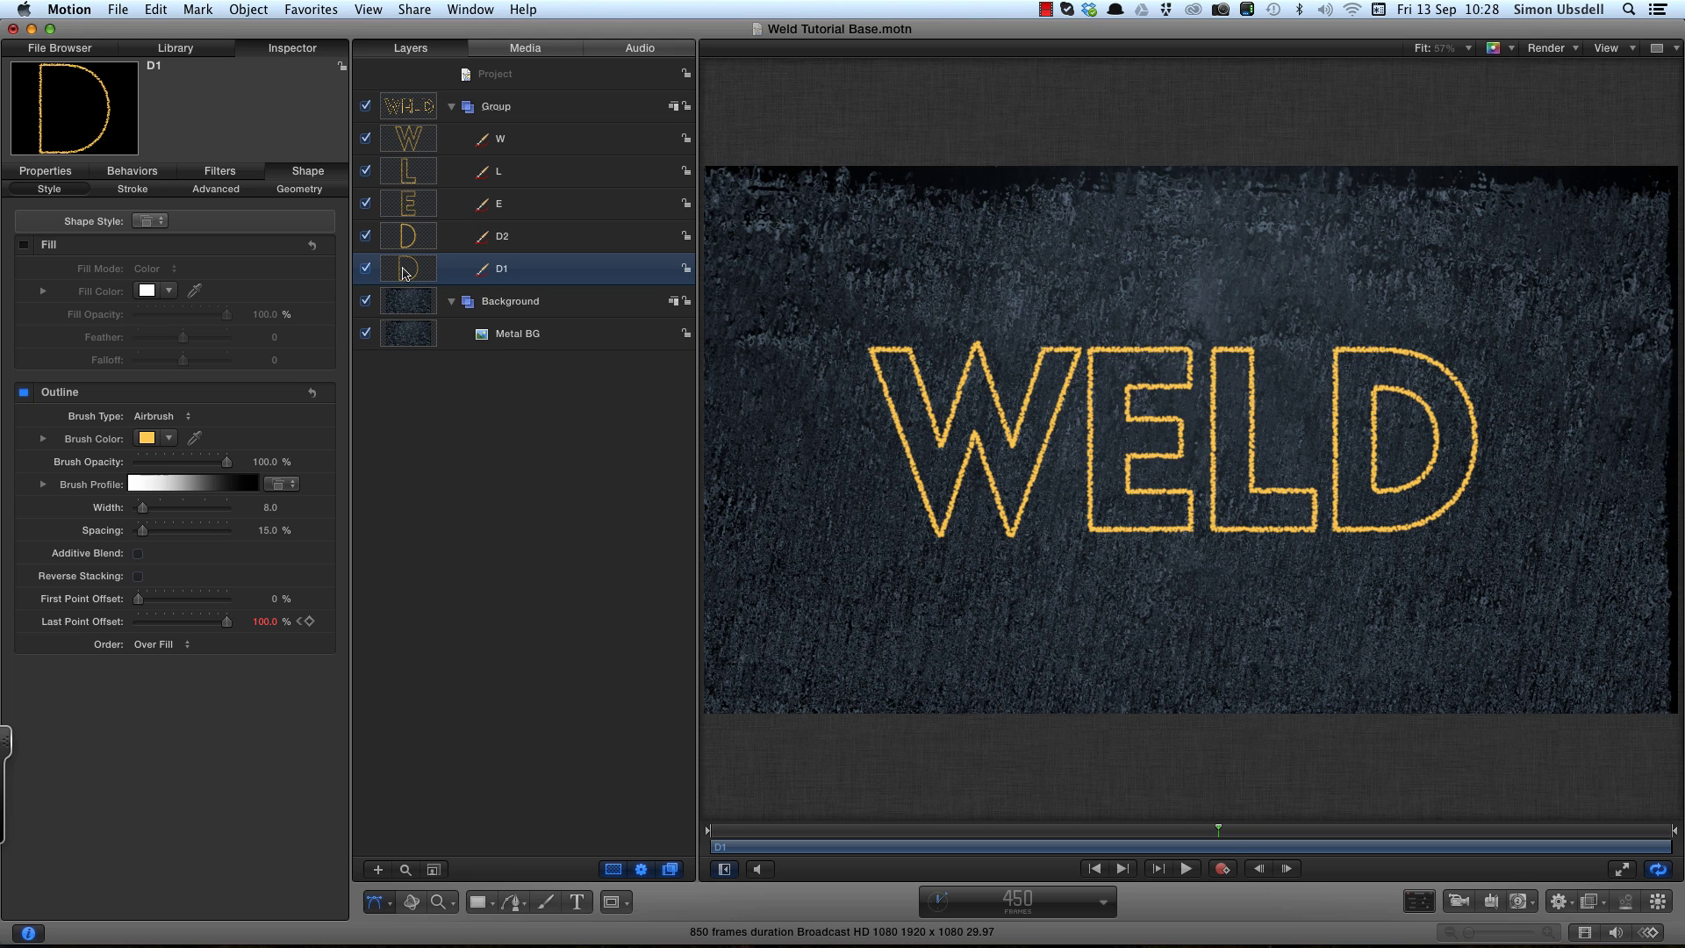
{"action": "key", "text": "shift+bracketleft"}
{"action": "type", "text": "600"}
{"action": "key", "text": "Return"}
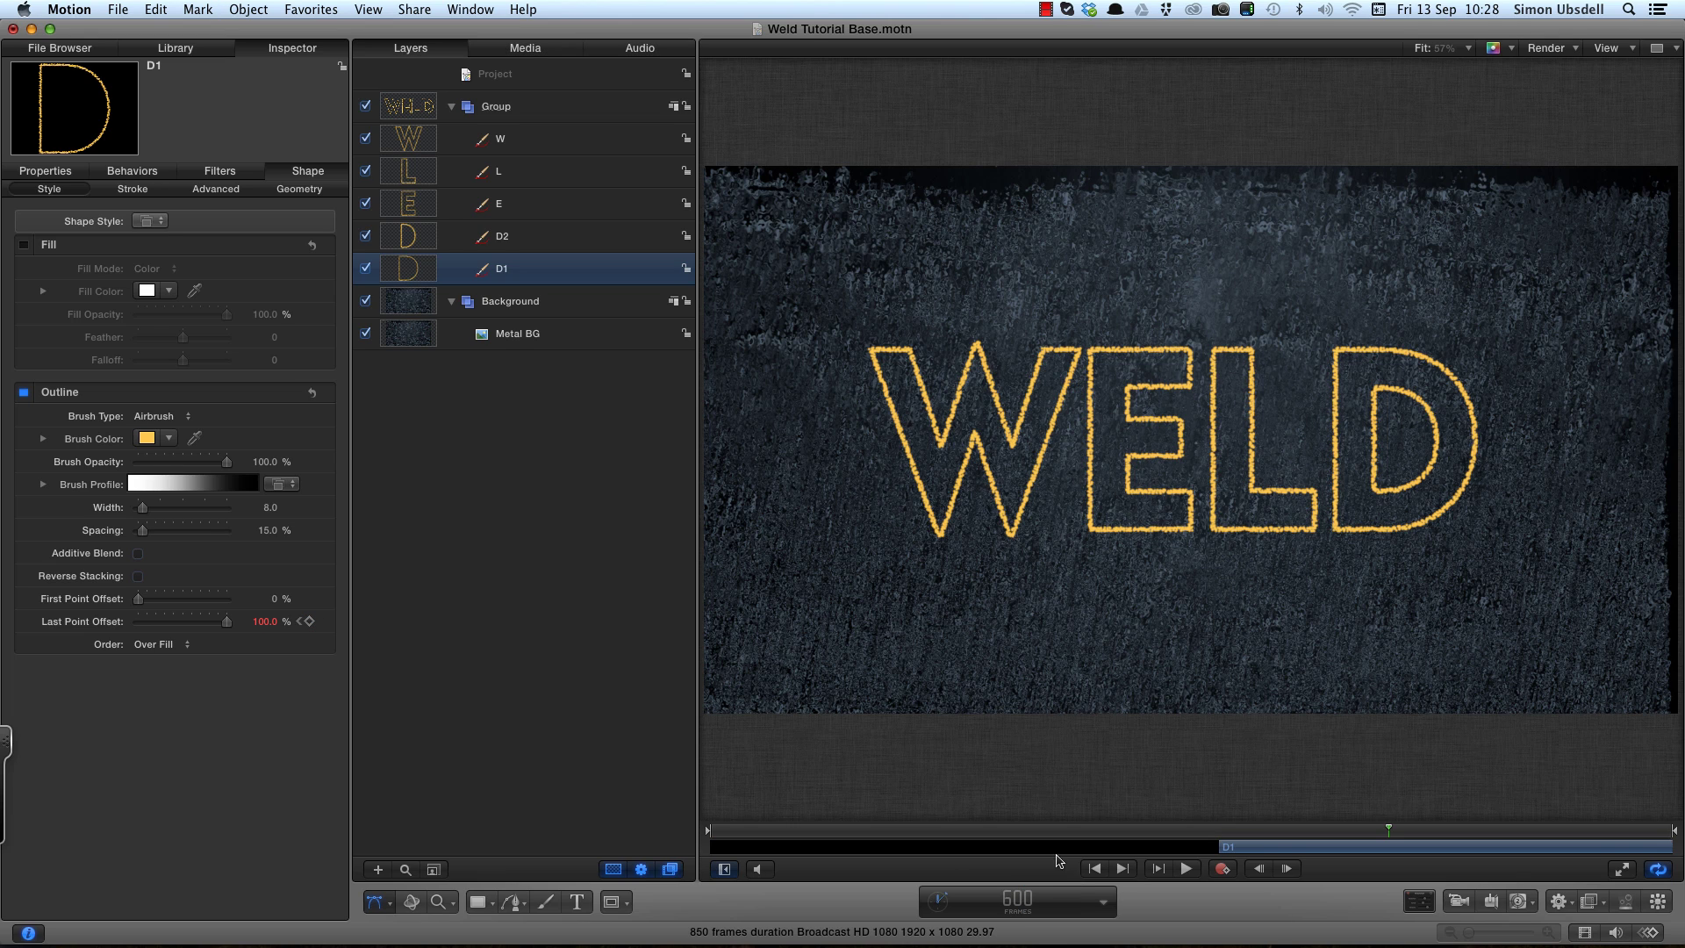
{"action": "left_click", "coordinate": [408, 243]}
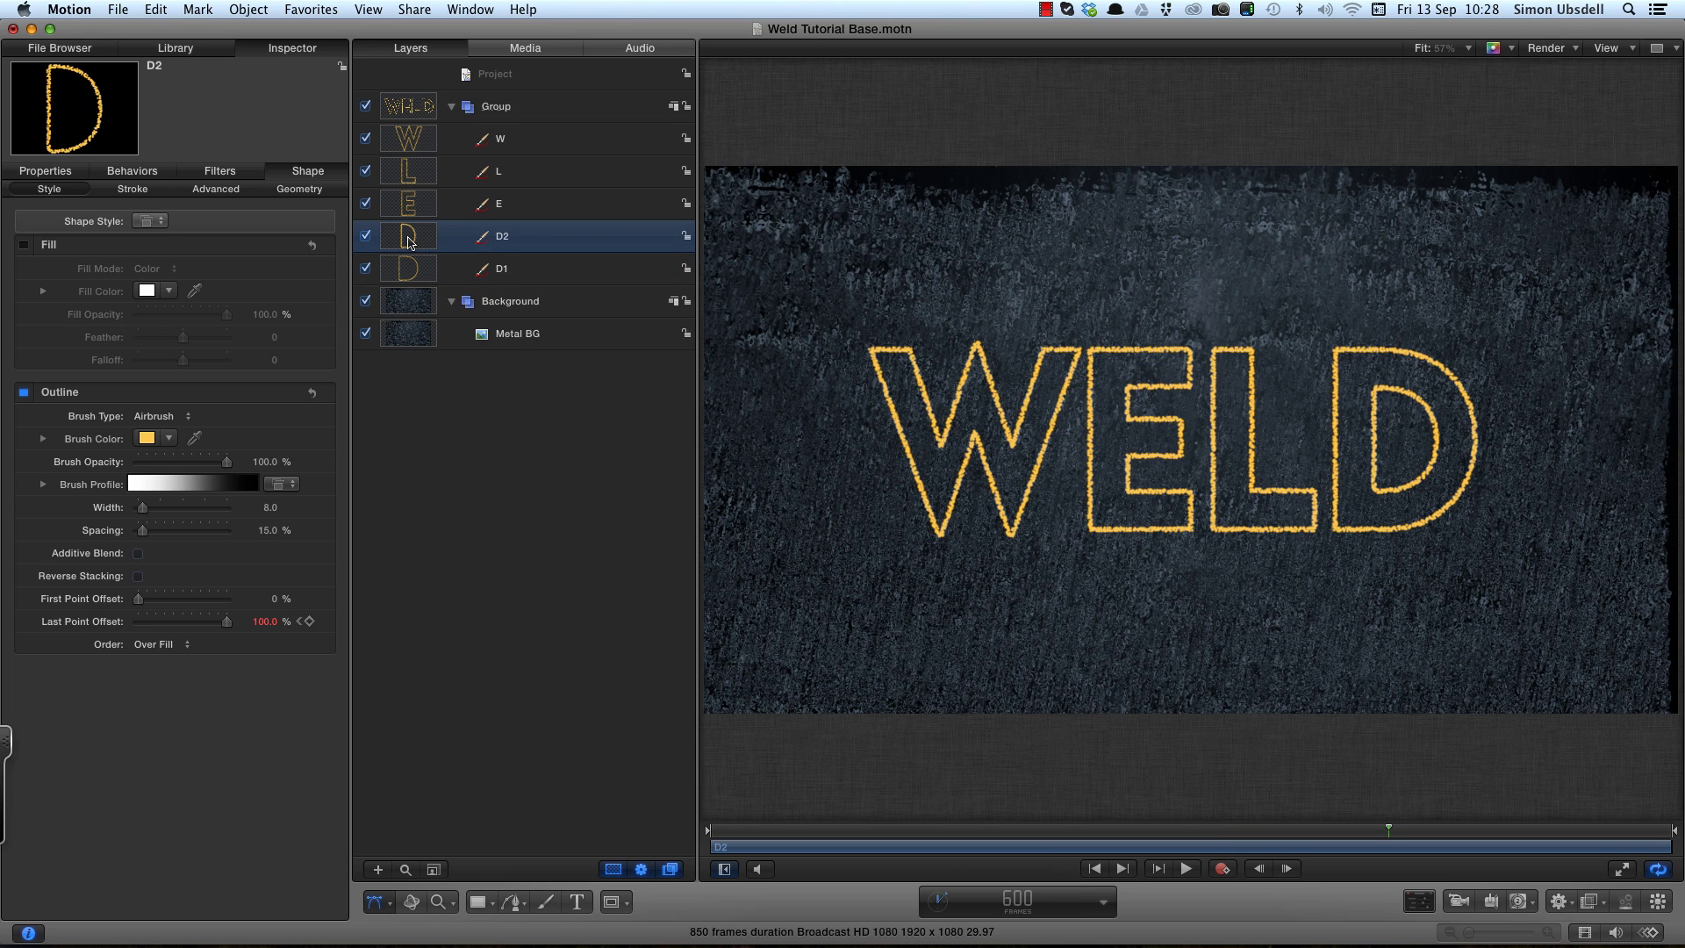
{"action": "key", "text": "shift+bracketleft"}
{"action": "mouse_move", "coordinate": [716, 834]}
{"action": "left_mouse_down"}
{"action": "mouse_move", "coordinate": [1569, 851]}
{"action": "mouse_move", "coordinate": [834, 849]}
{"action": "mouse_move", "coordinate": [857, 850]}
{"action": "left_mouse_up"}
Duplicate the letters group, name the groups Letters and Dark Letters, and move Dark Letters below.
{"action": "right_click", "coordinate": [409, 105]}
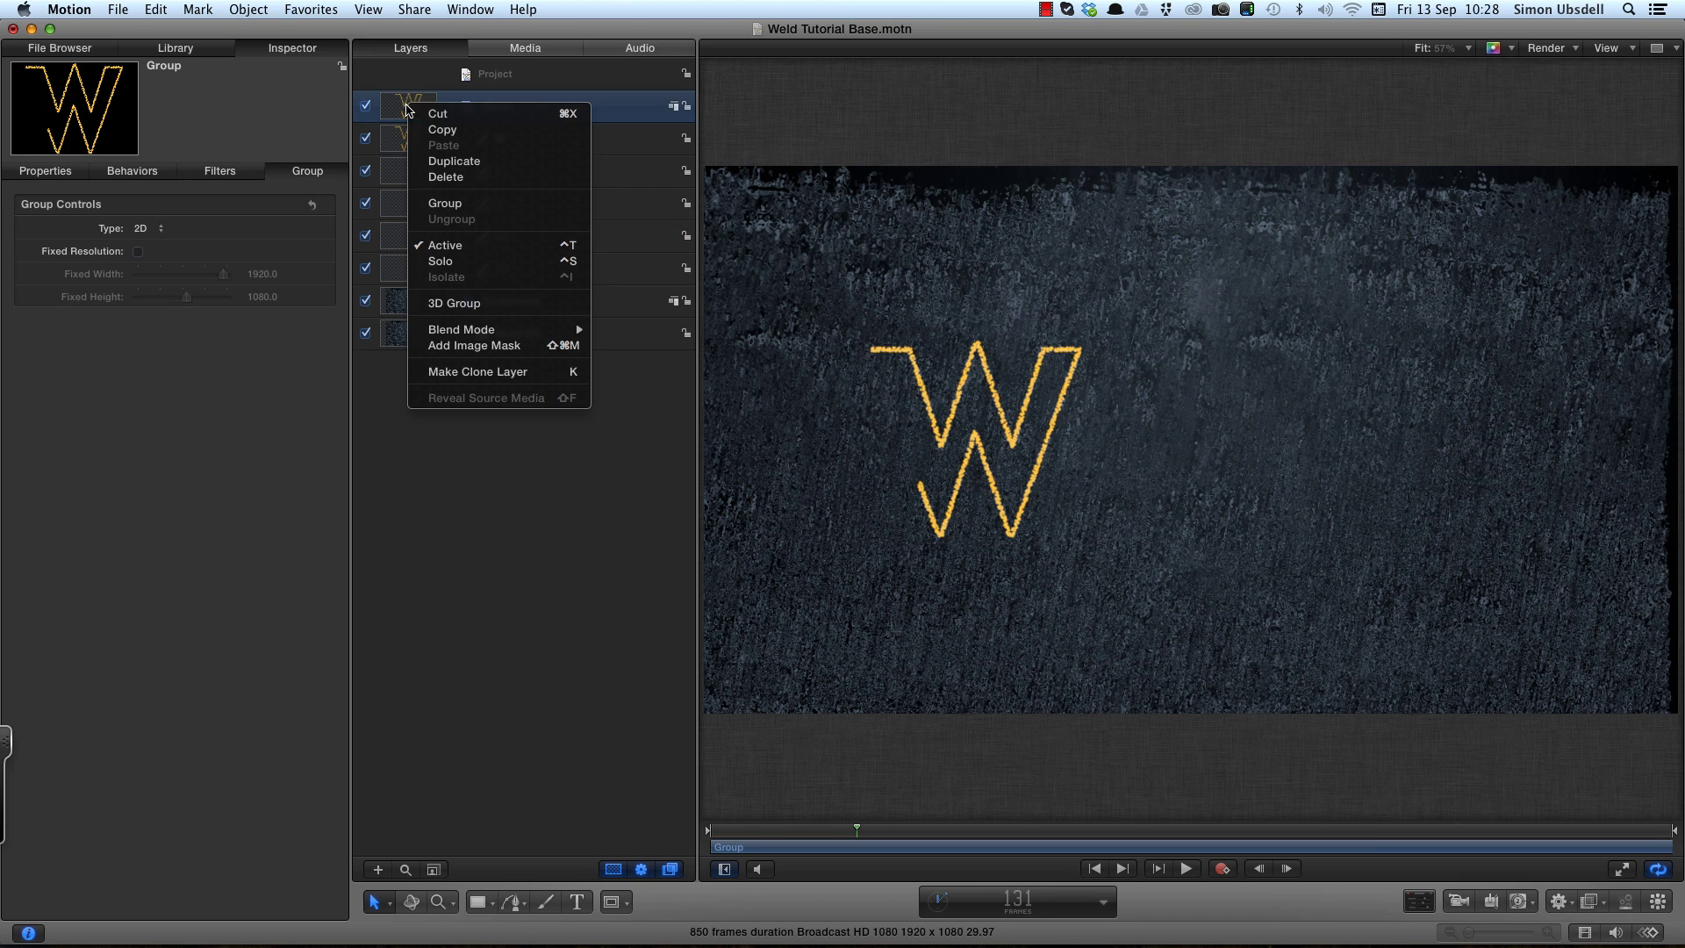
{"action": "left_click", "coordinate": [454, 161]}
{"action": "double_click", "coordinate": [505, 301]}
{"action": "type", "text": "Letters"}
{"action": "double_click", "coordinate": [497, 107]}
{"action": "type", "text": "Dark Letters"}
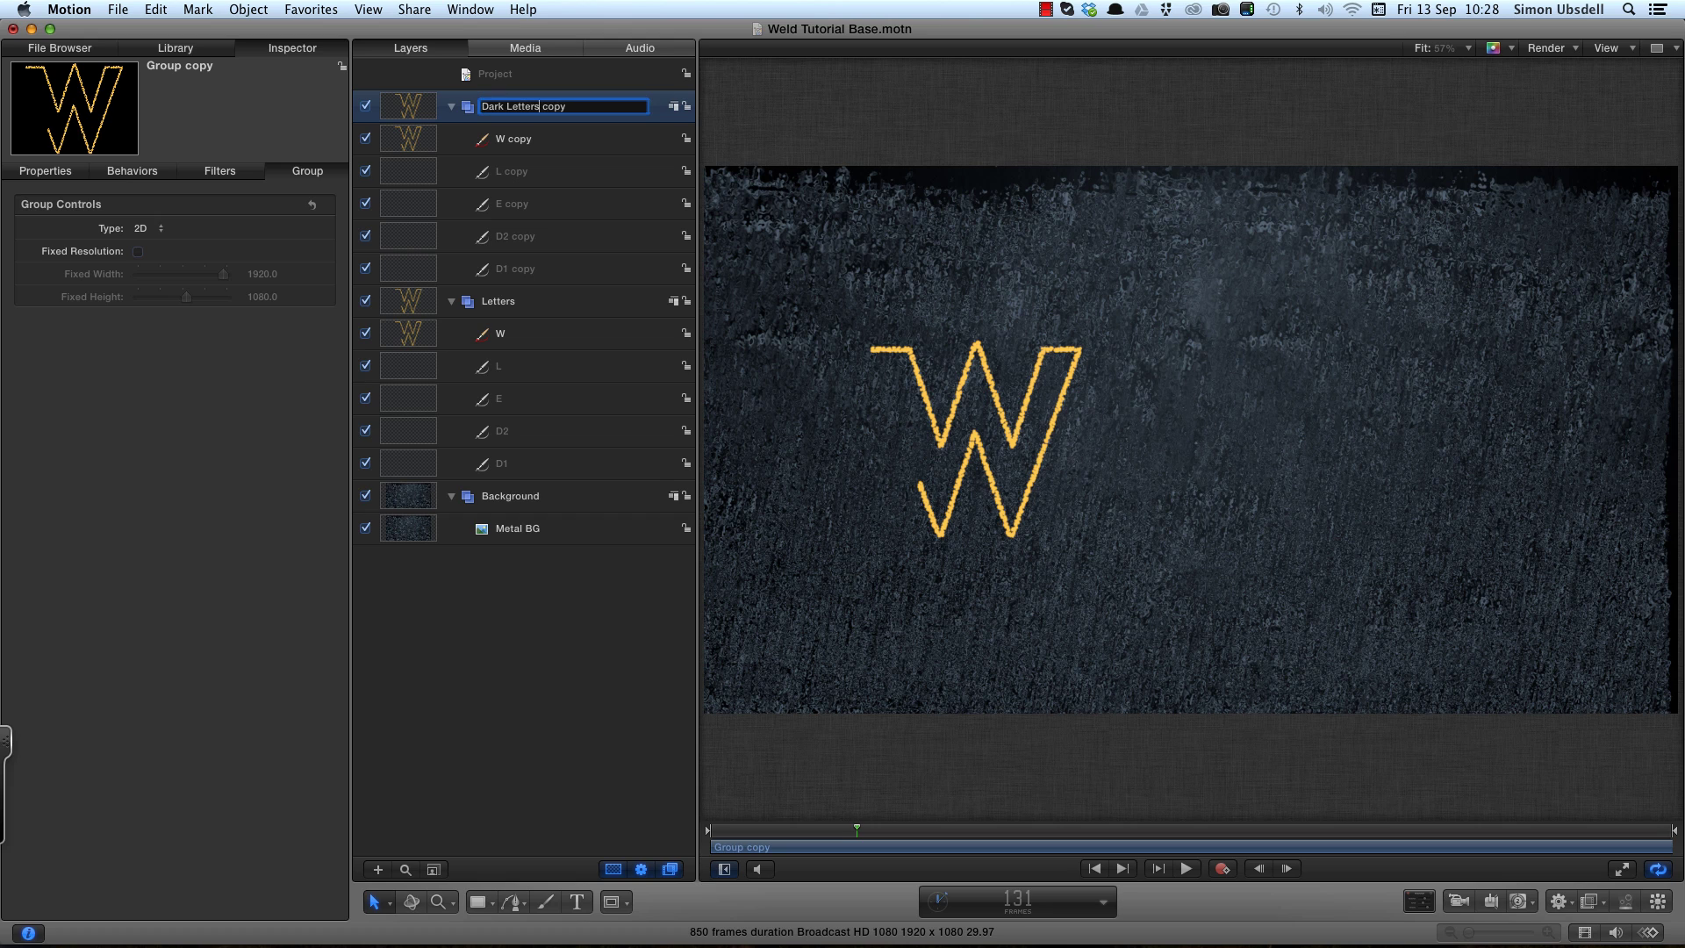
{"action": "key", "text": "Delete"}
{"action": "key", "text": "Delete"}
{"action": "key", "text": "Delete"}
{"action": "key", "text": "Delete"}
{"action": "key", "text": "Delete"}
{"action": "key", "text": "Return"}
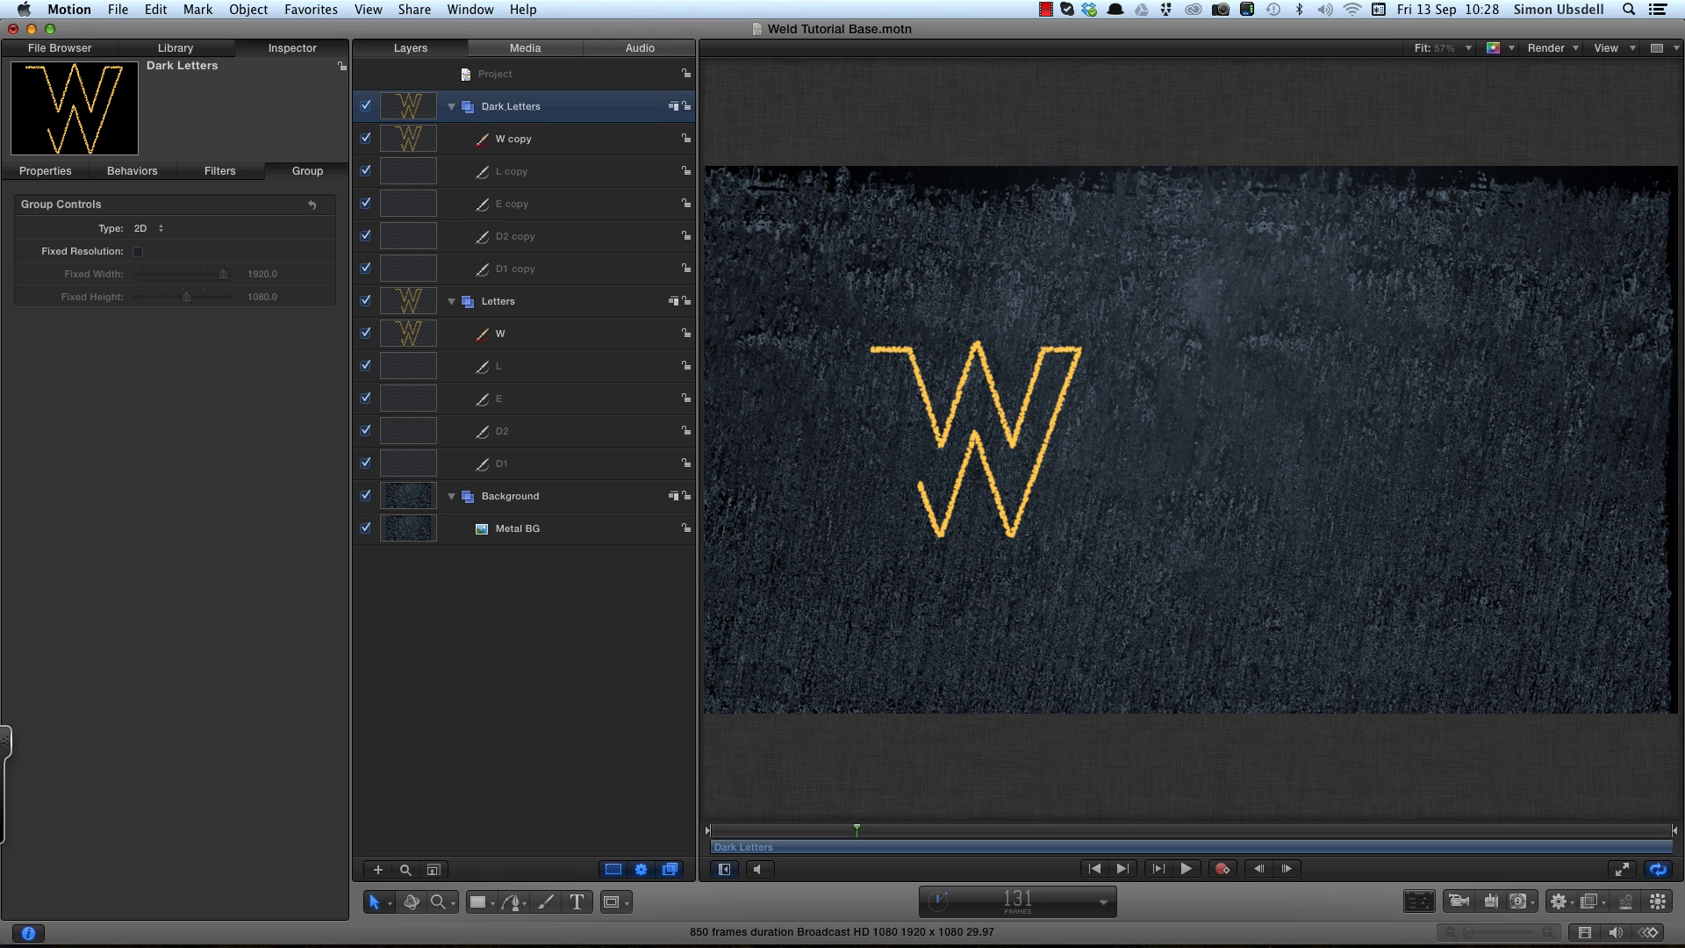
{"action": "key", "text": "super+bracketleft"}
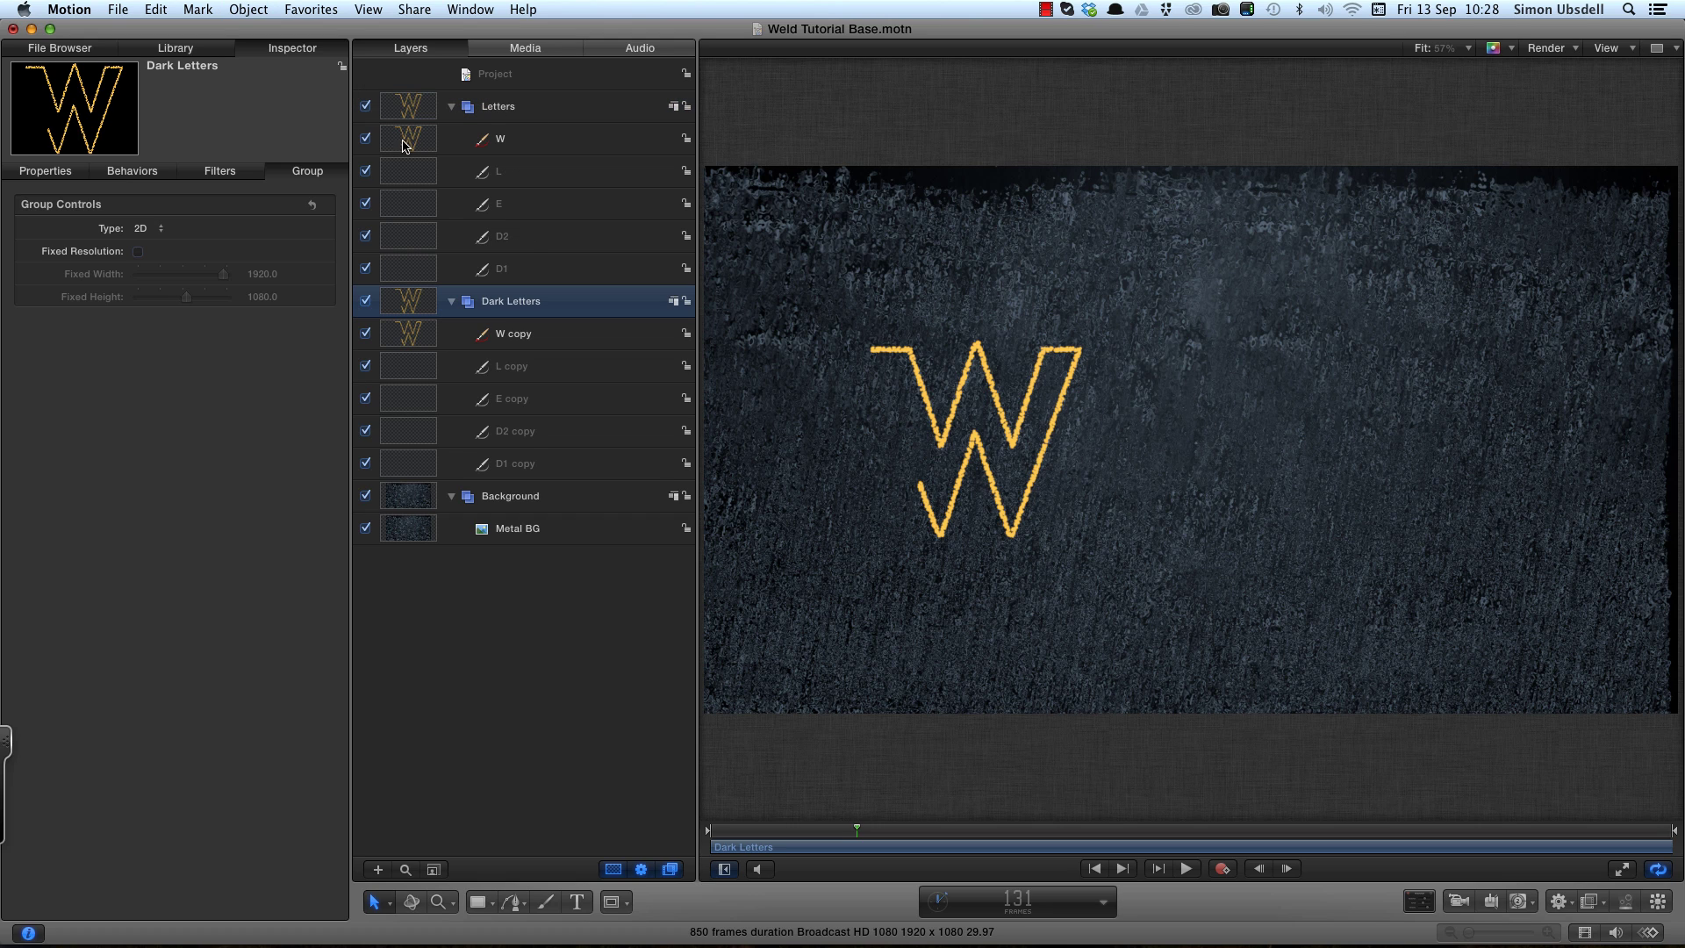
Give all copied letter outlines a black brush color and a width of 16.
{"action": "left_click", "coordinate": [514, 333]}
{"action": "left_click", "coordinate": [515, 464], "text": "shift"}
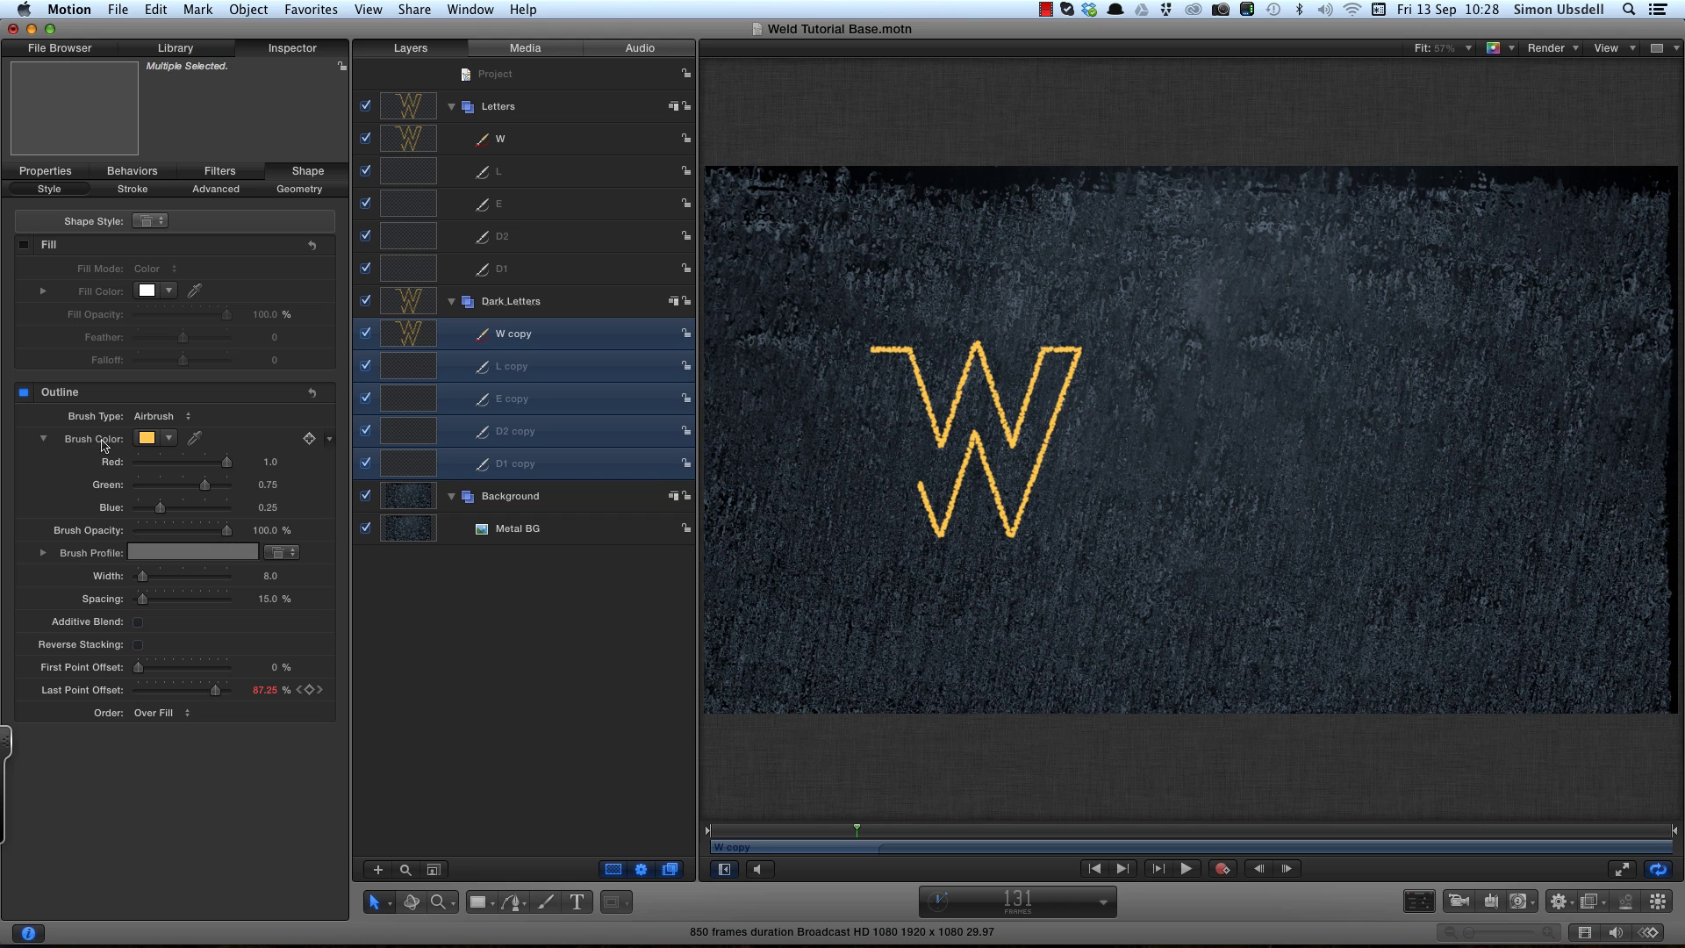
{"action": "left_click", "coordinate": [146, 439]}
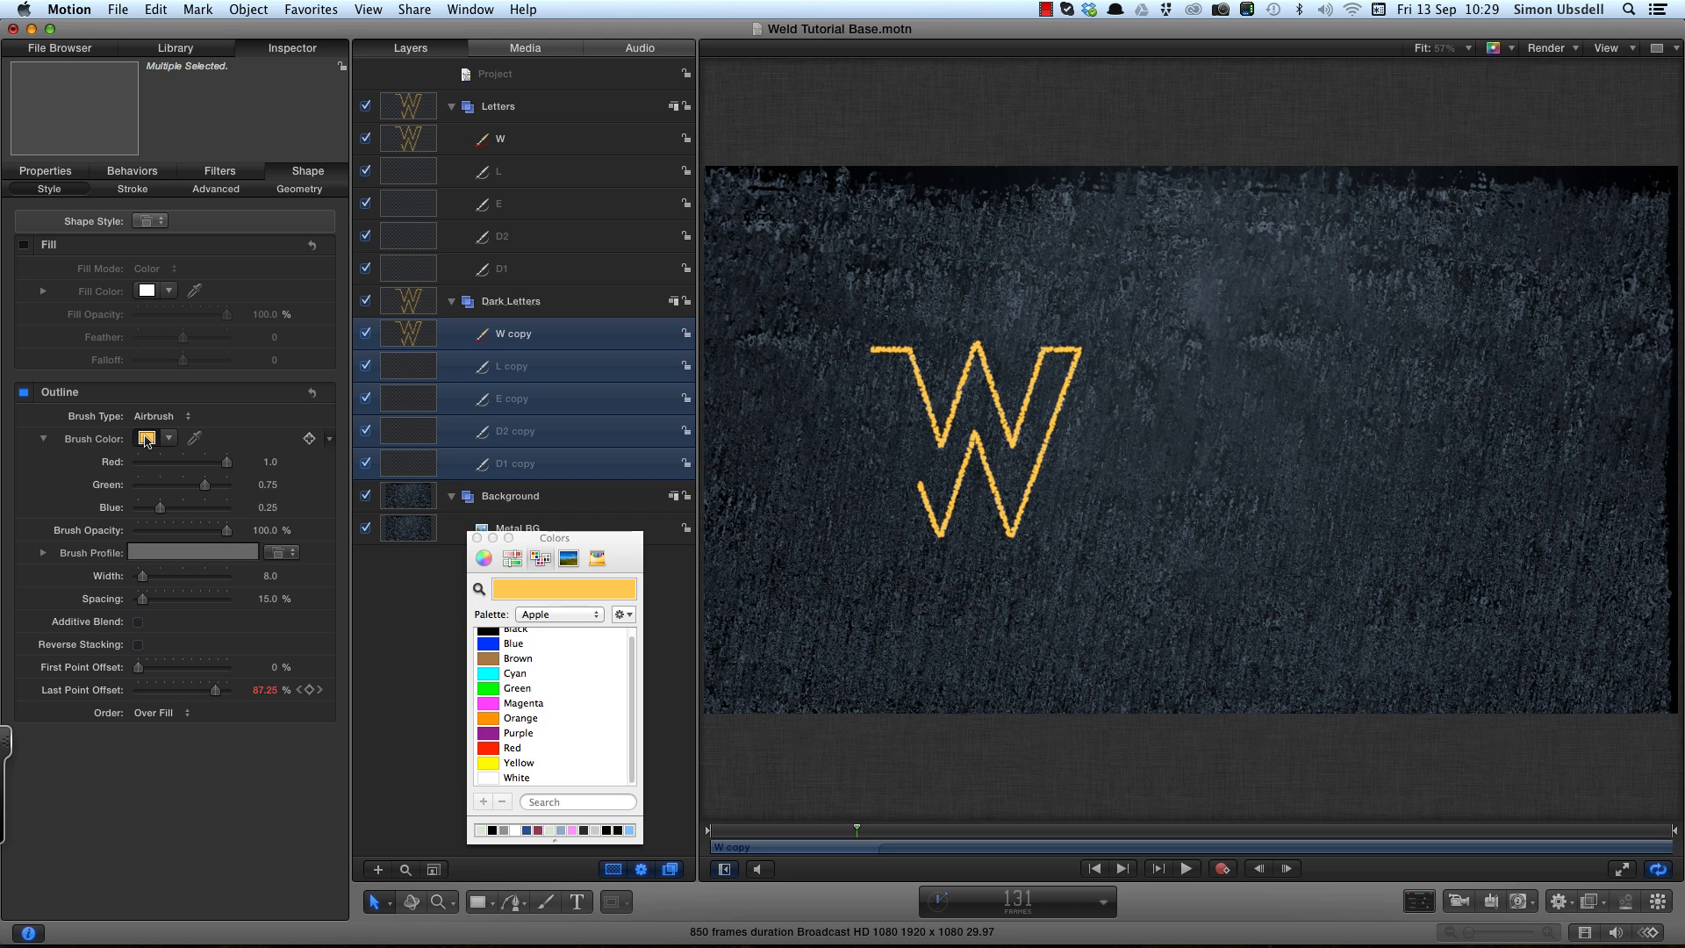
{"action": "left_click", "coordinate": [522, 629]}
{"action": "left_click", "coordinate": [271, 578]}
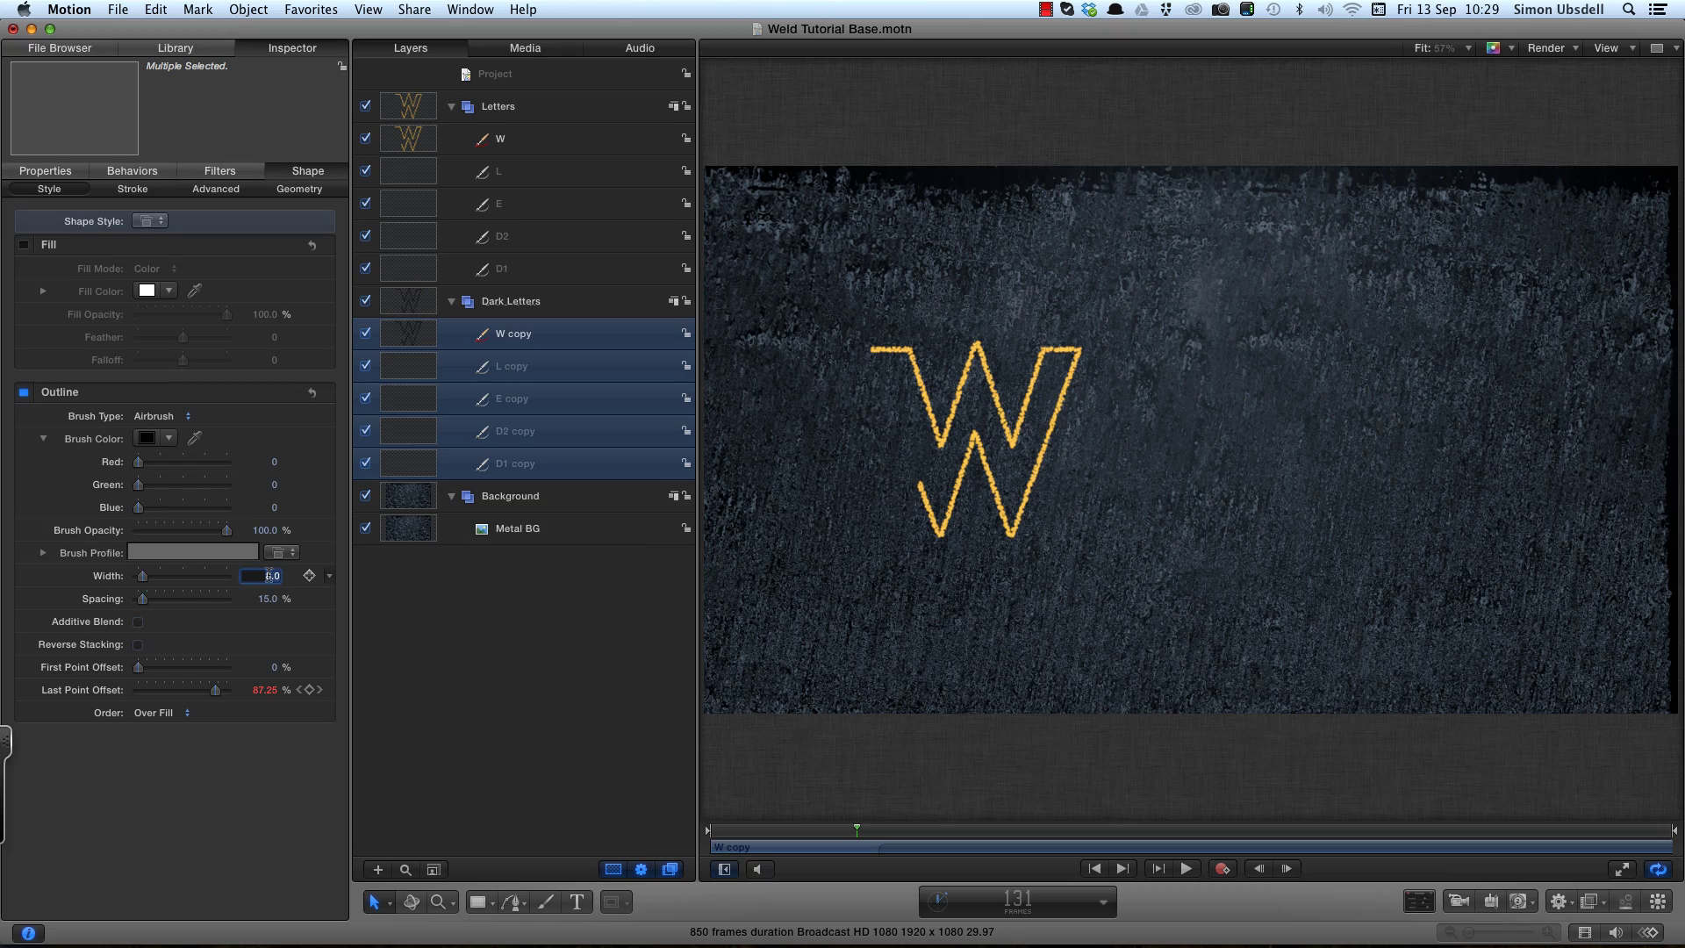
{"action": "type", "text": "16"}
{"action": "key", "text": "Return"}
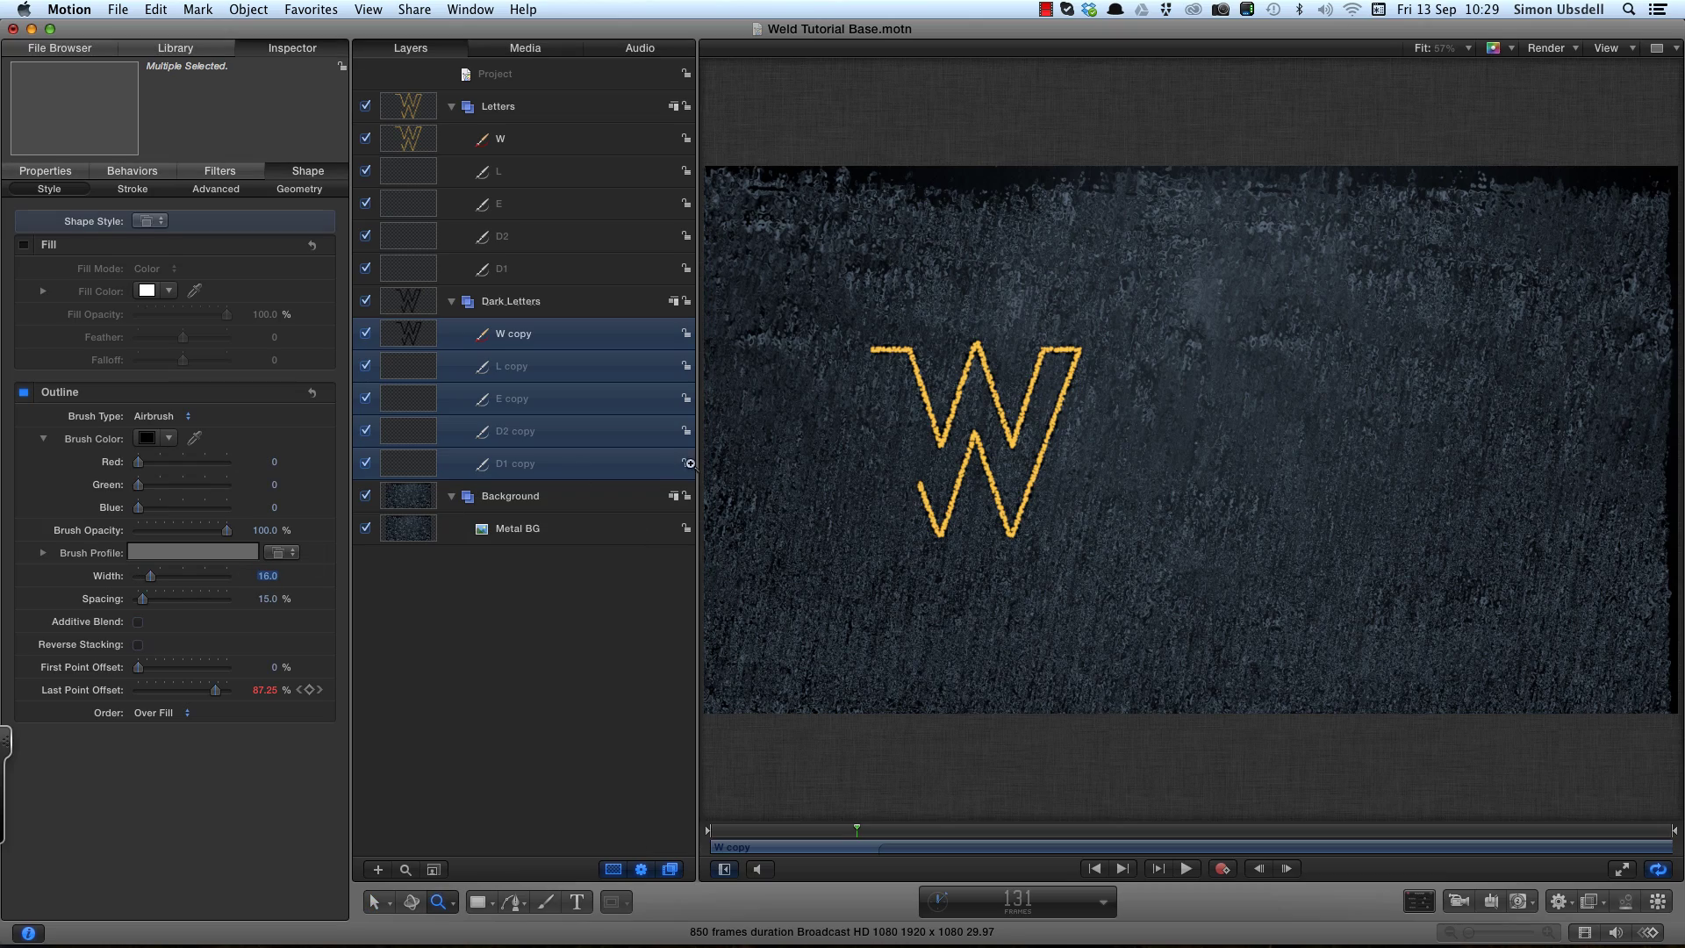
Zoom in on the W to compare the copies' outline on and off, then fit the frame.
{"action": "key", "text": "z"}
{"action": "left_click_drag", "start_coordinate": [919, 382], "coordinate": [1061, 555]}
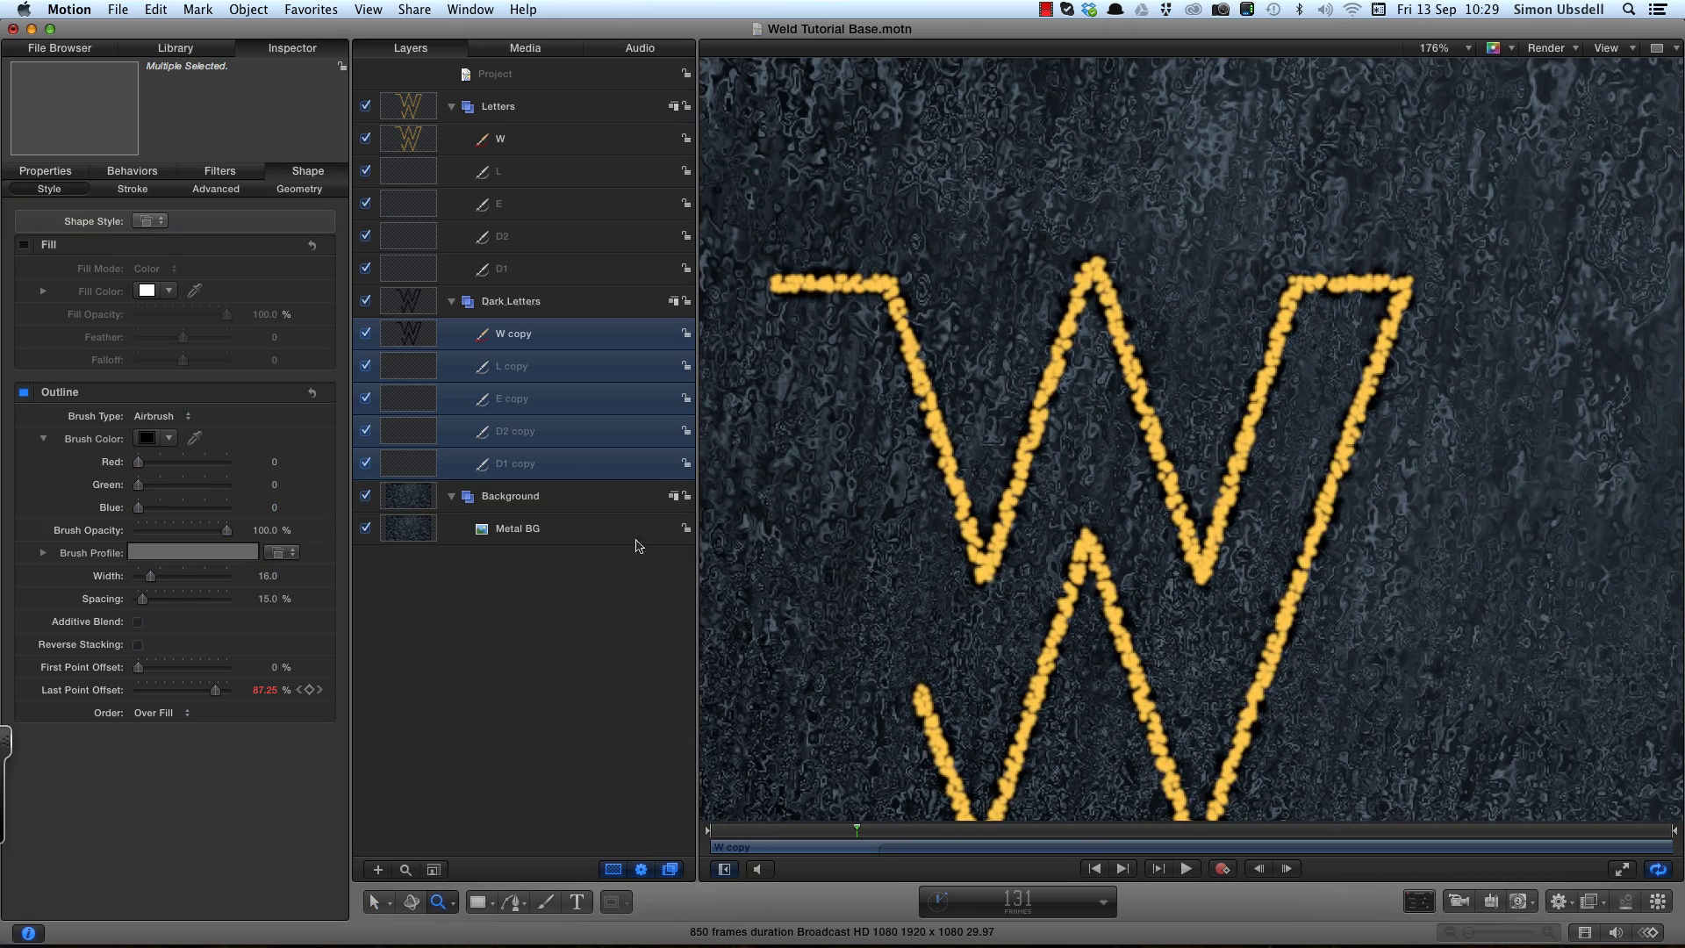
{"action": "left_click", "coordinate": [24, 392]}
{"action": "left_click", "coordinate": [23, 392]}
{"action": "left_click", "coordinate": [370, 902]}
{"action": "key", "text": "shift+z"}
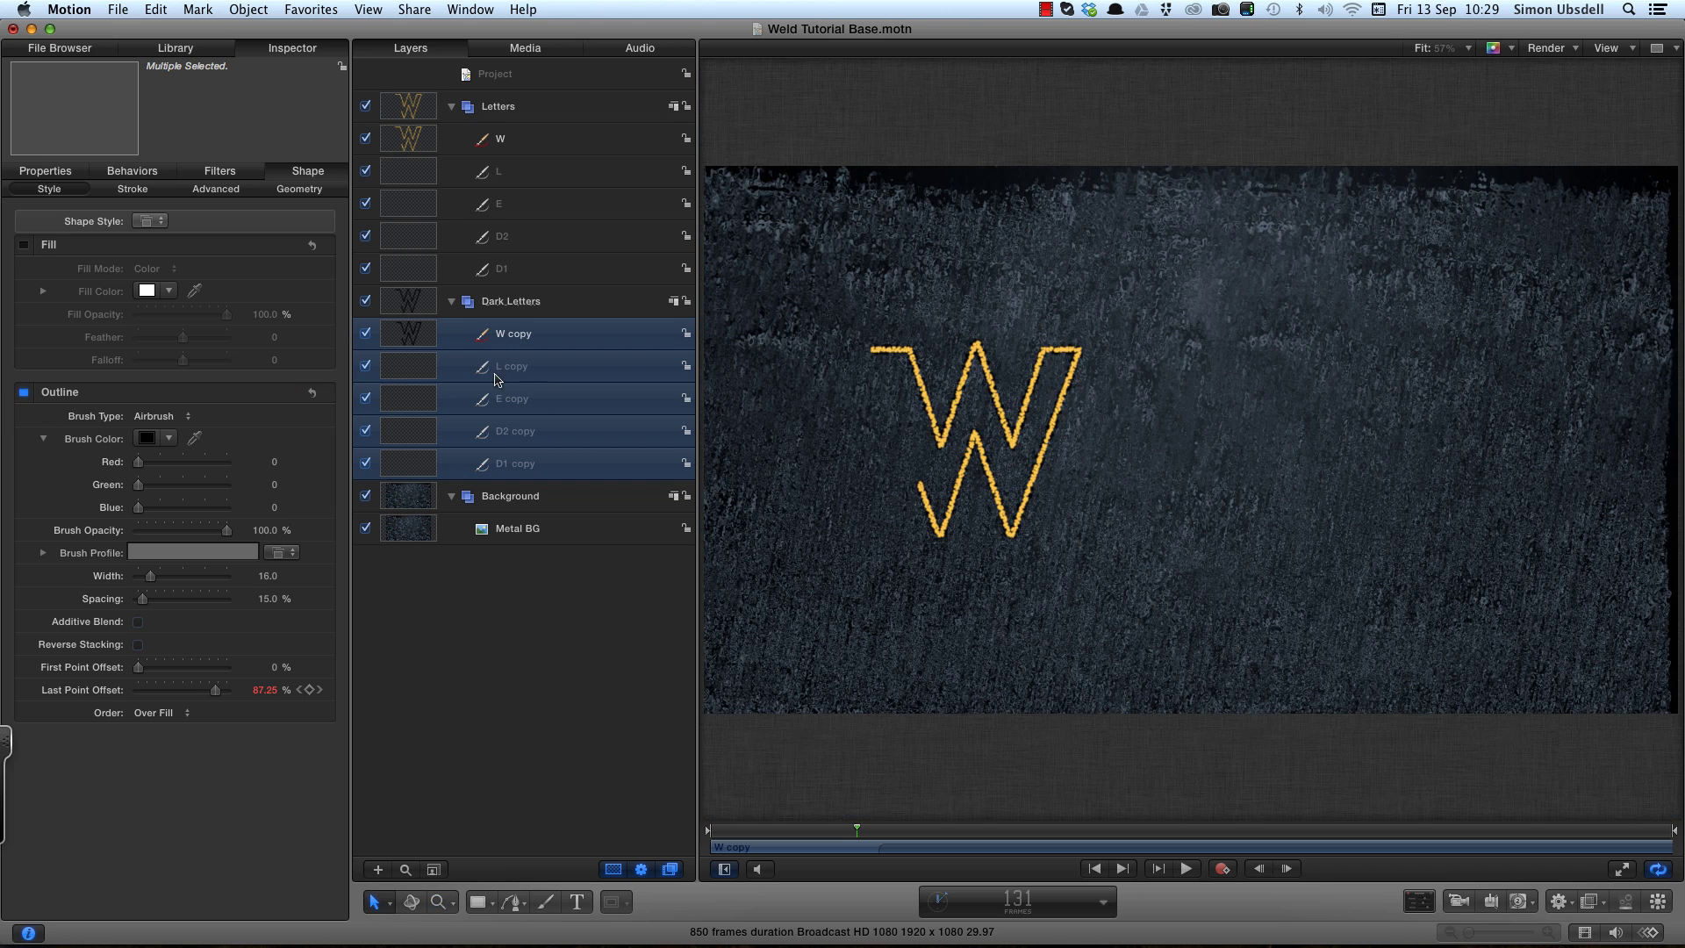
Set the copied letters' blend mode to Multiply.
{"action": "key", "text": "F1"}
{"action": "left_click", "coordinate": [153, 467]}
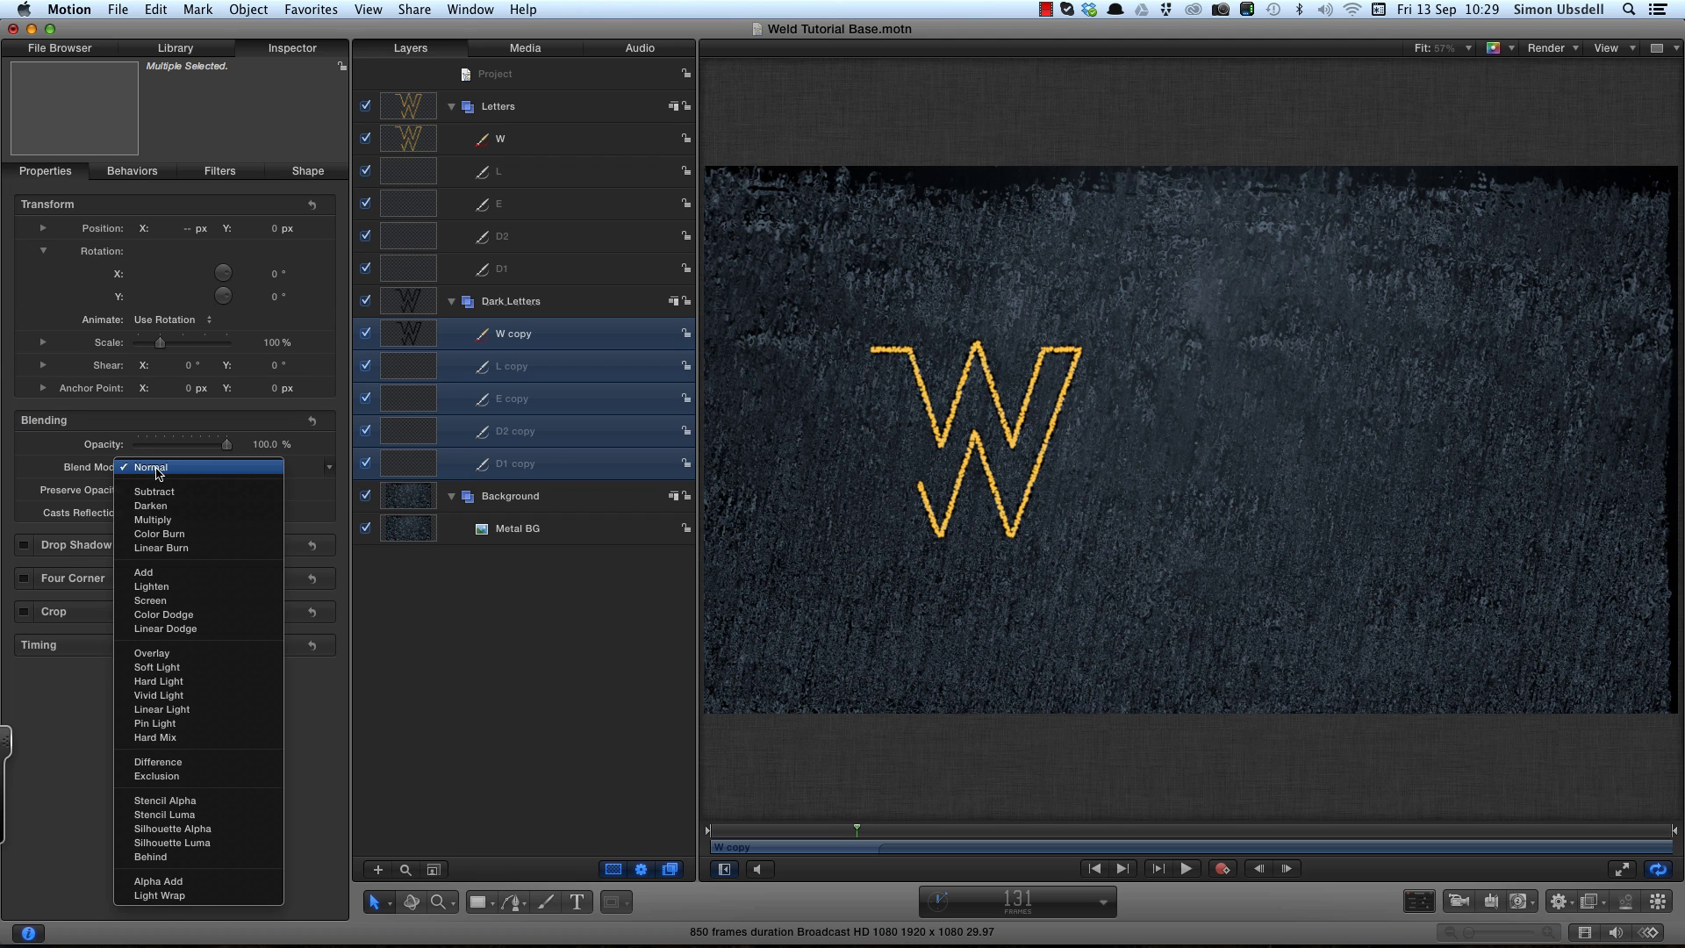
{"action": "left_click", "coordinate": [154, 521]}
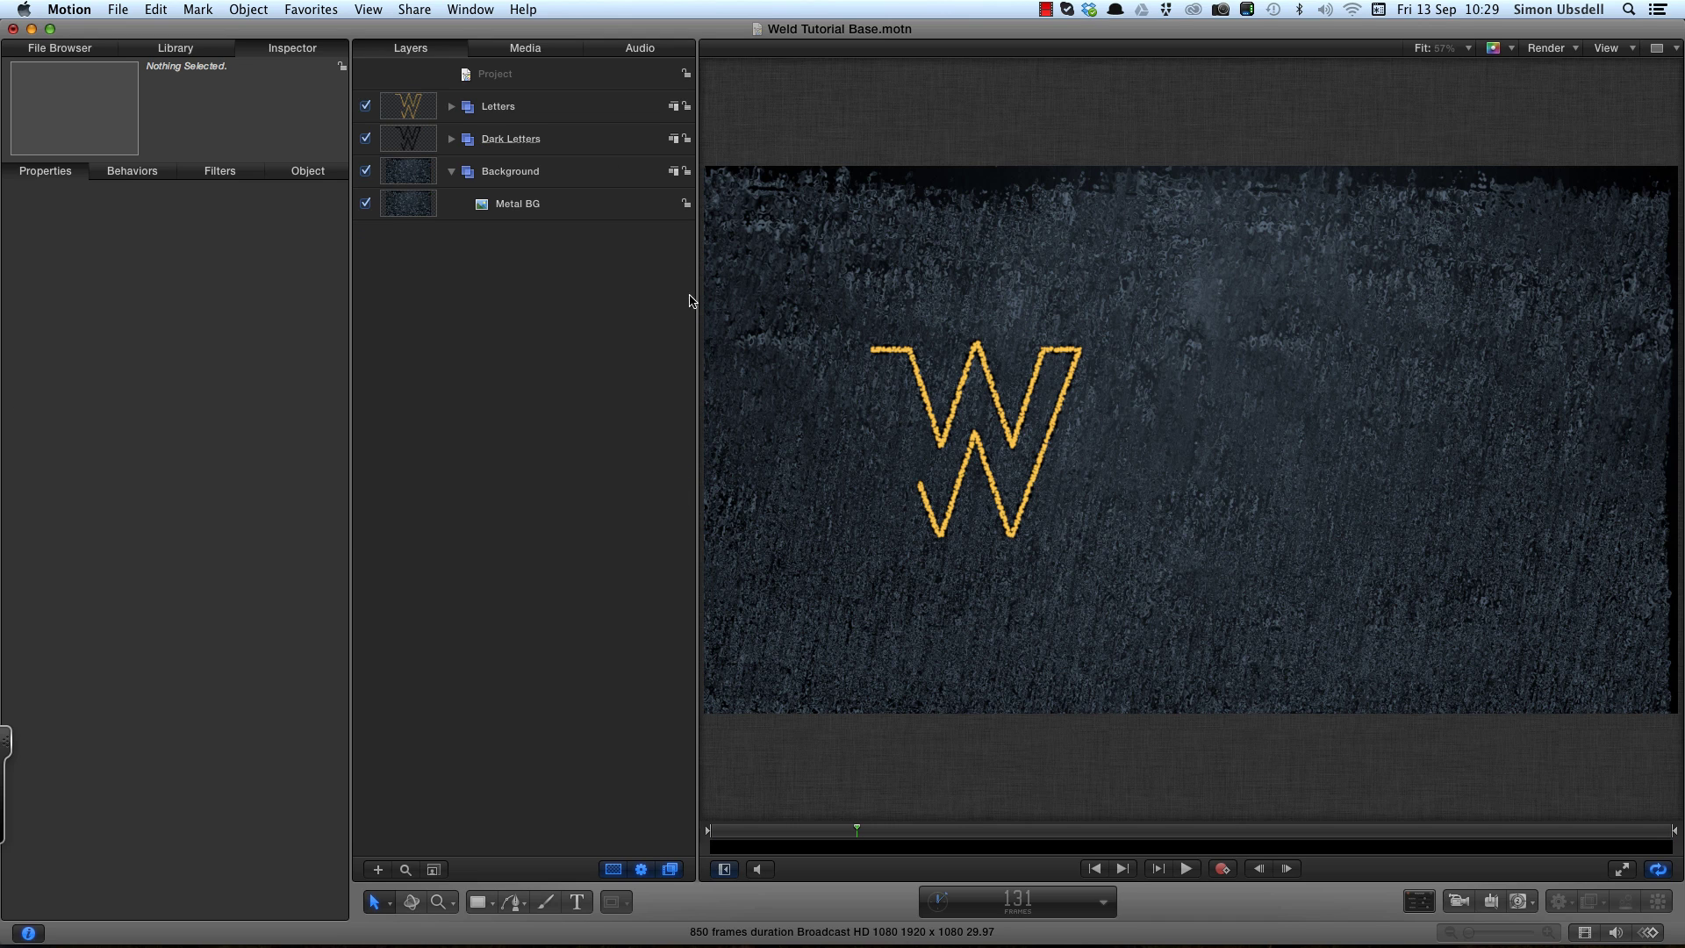
Create an empty group and apply Blurry Sparks from Library > Particle Emitters > Pyro.
{"action": "left_click", "coordinate": [515, 77]}
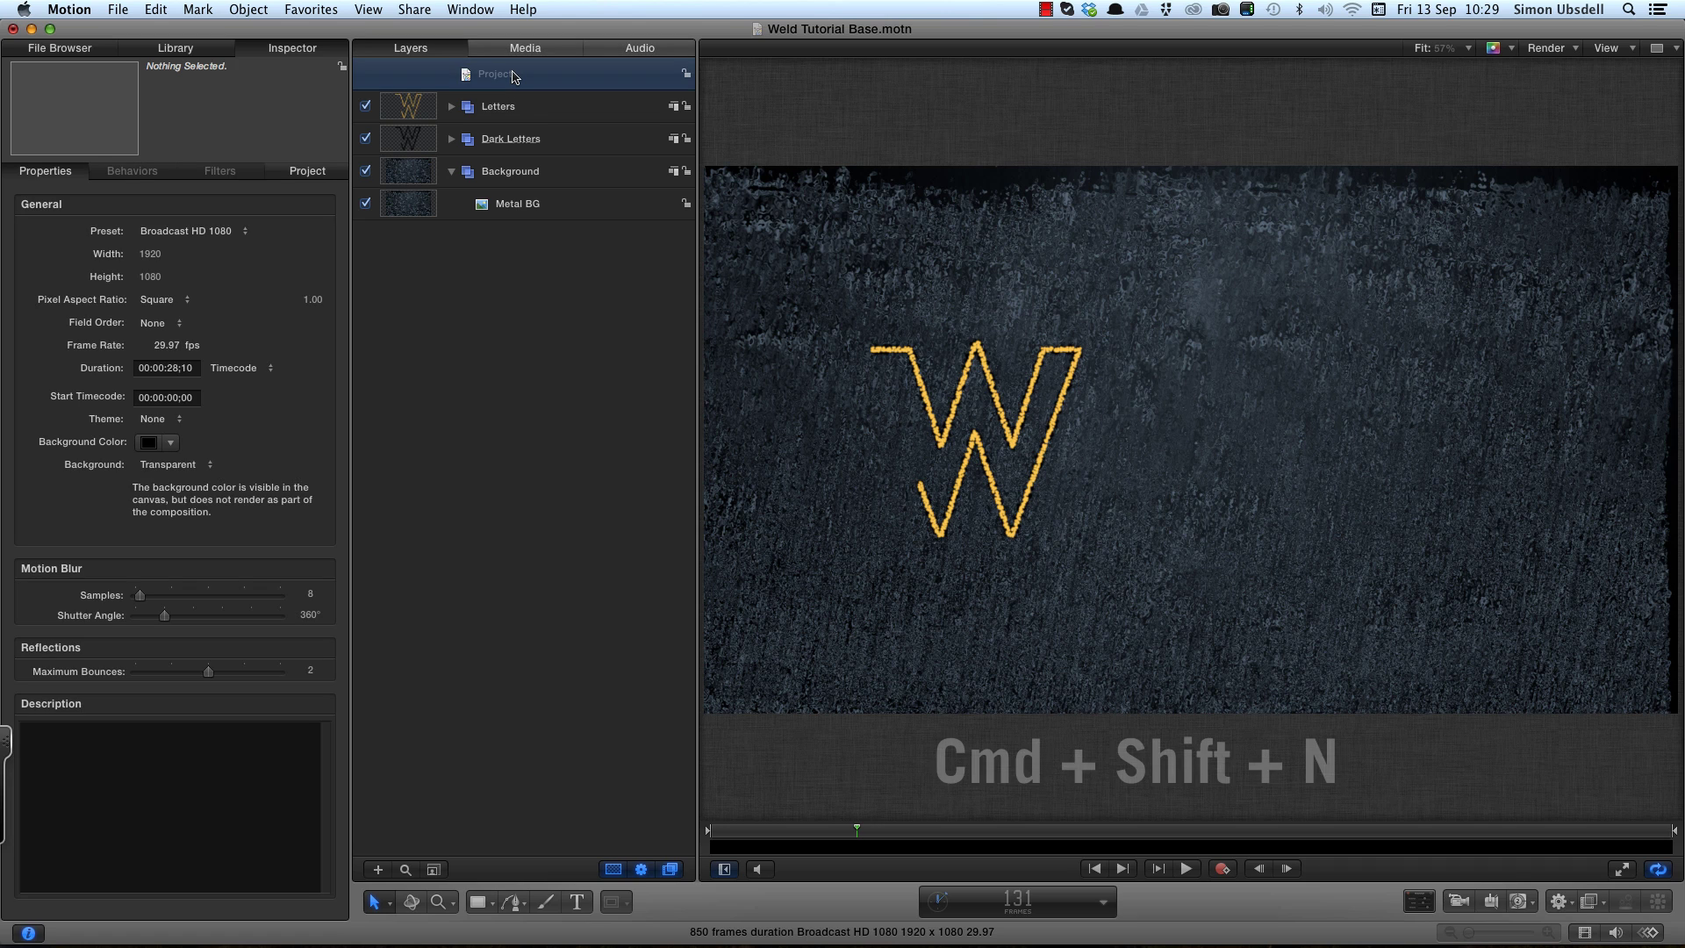
{"action": "key", "text": "super+shift+n"}
{"action": "left_click", "coordinate": [176, 48]}
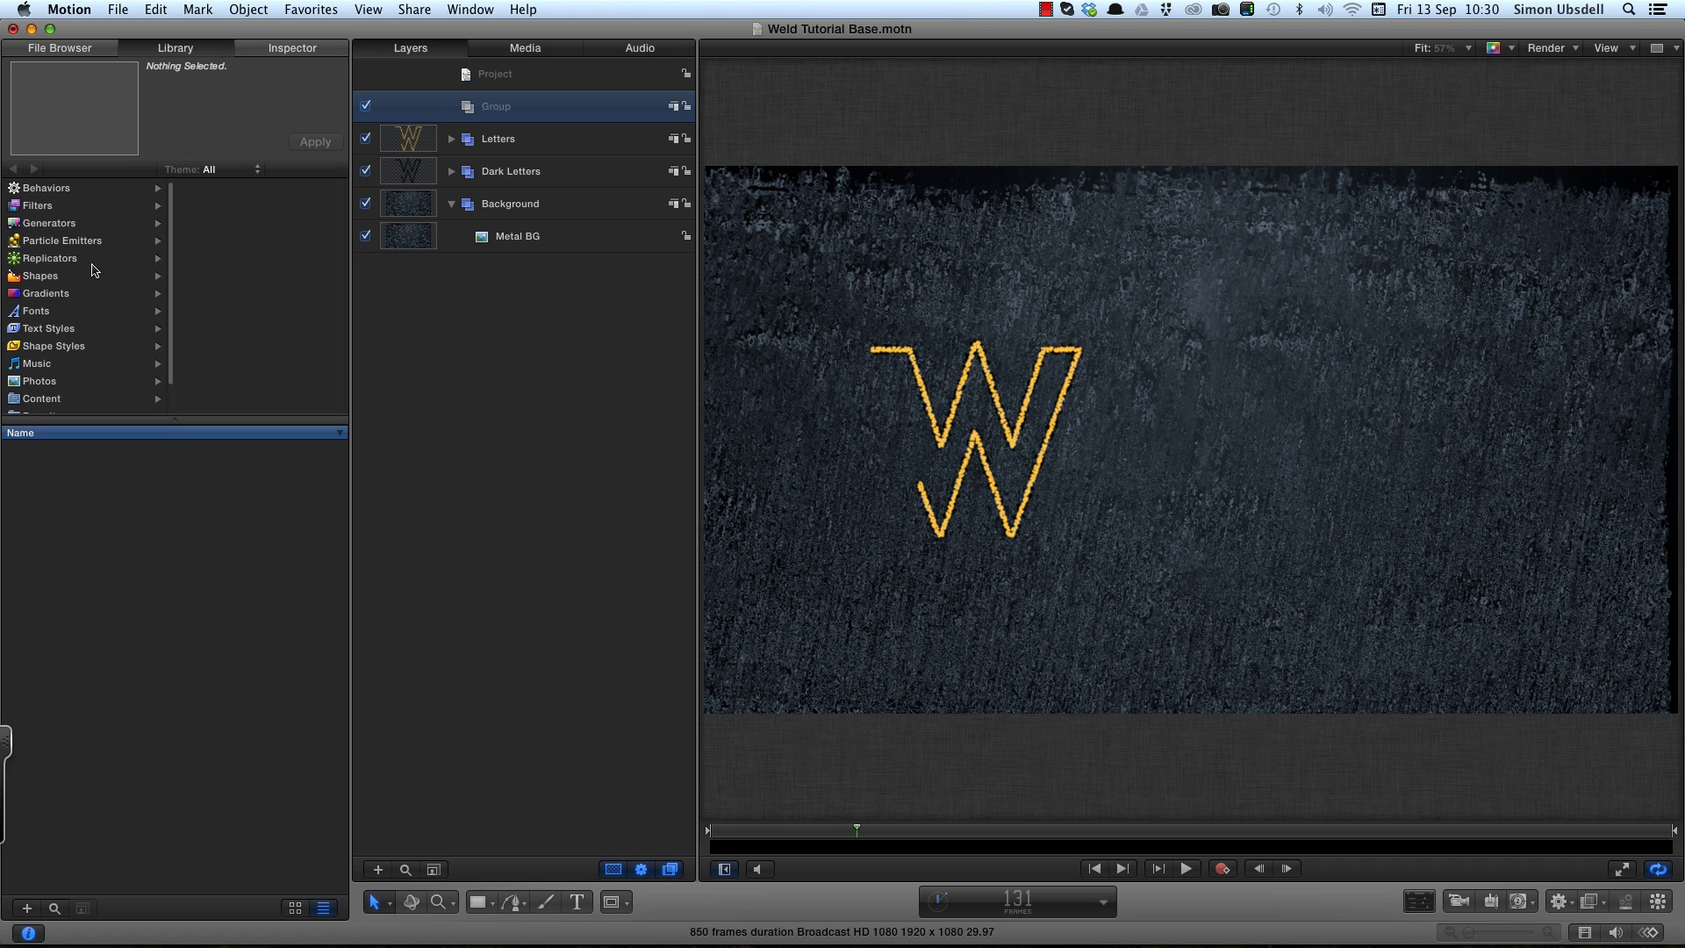
{"action": "left_click", "coordinate": [77, 242]}
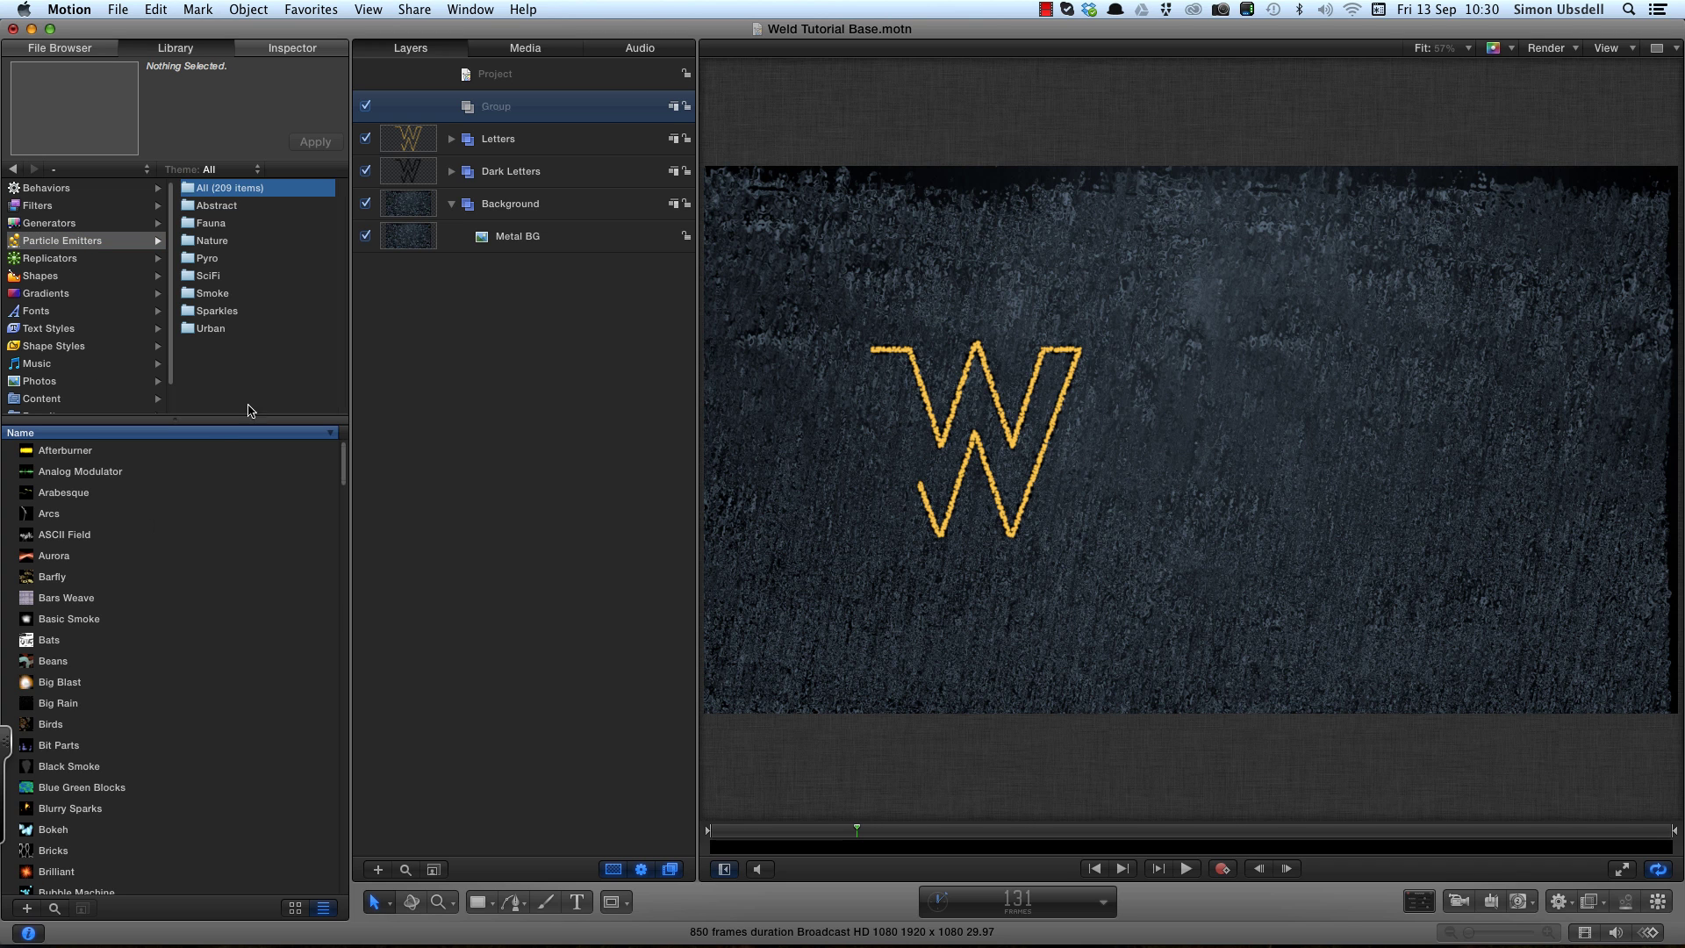
{"action": "left_click", "coordinate": [211, 260]}
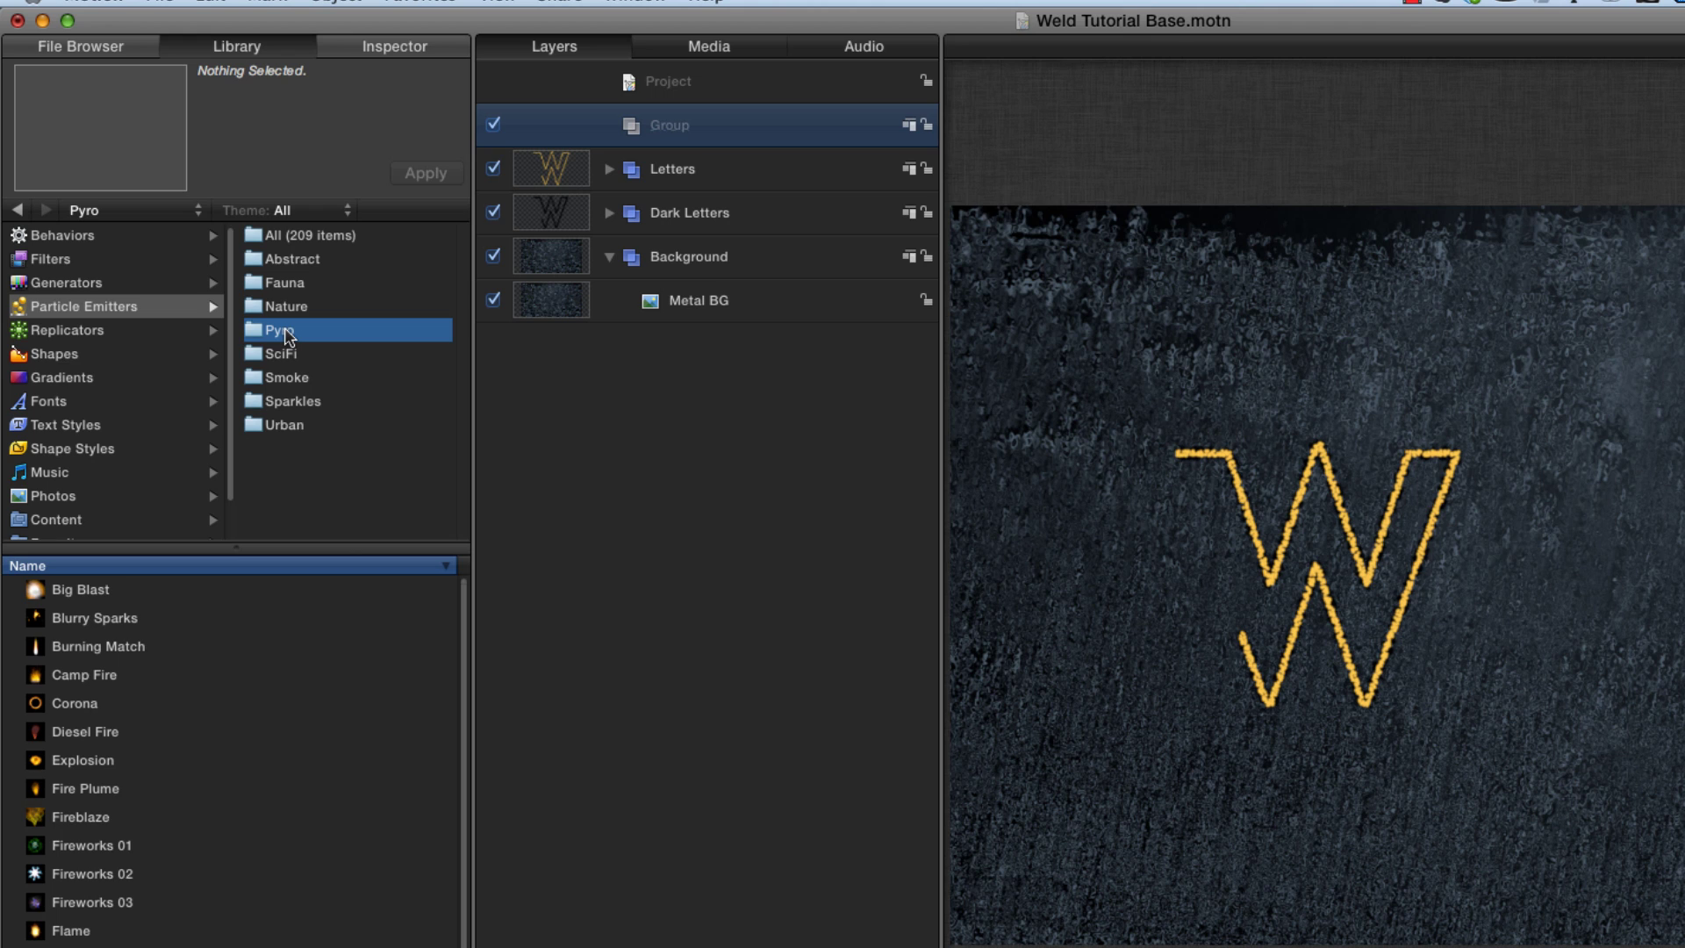
{"action": "left_click", "coordinate": [37, 619]}
{"action": "left_click", "coordinate": [425, 174]}
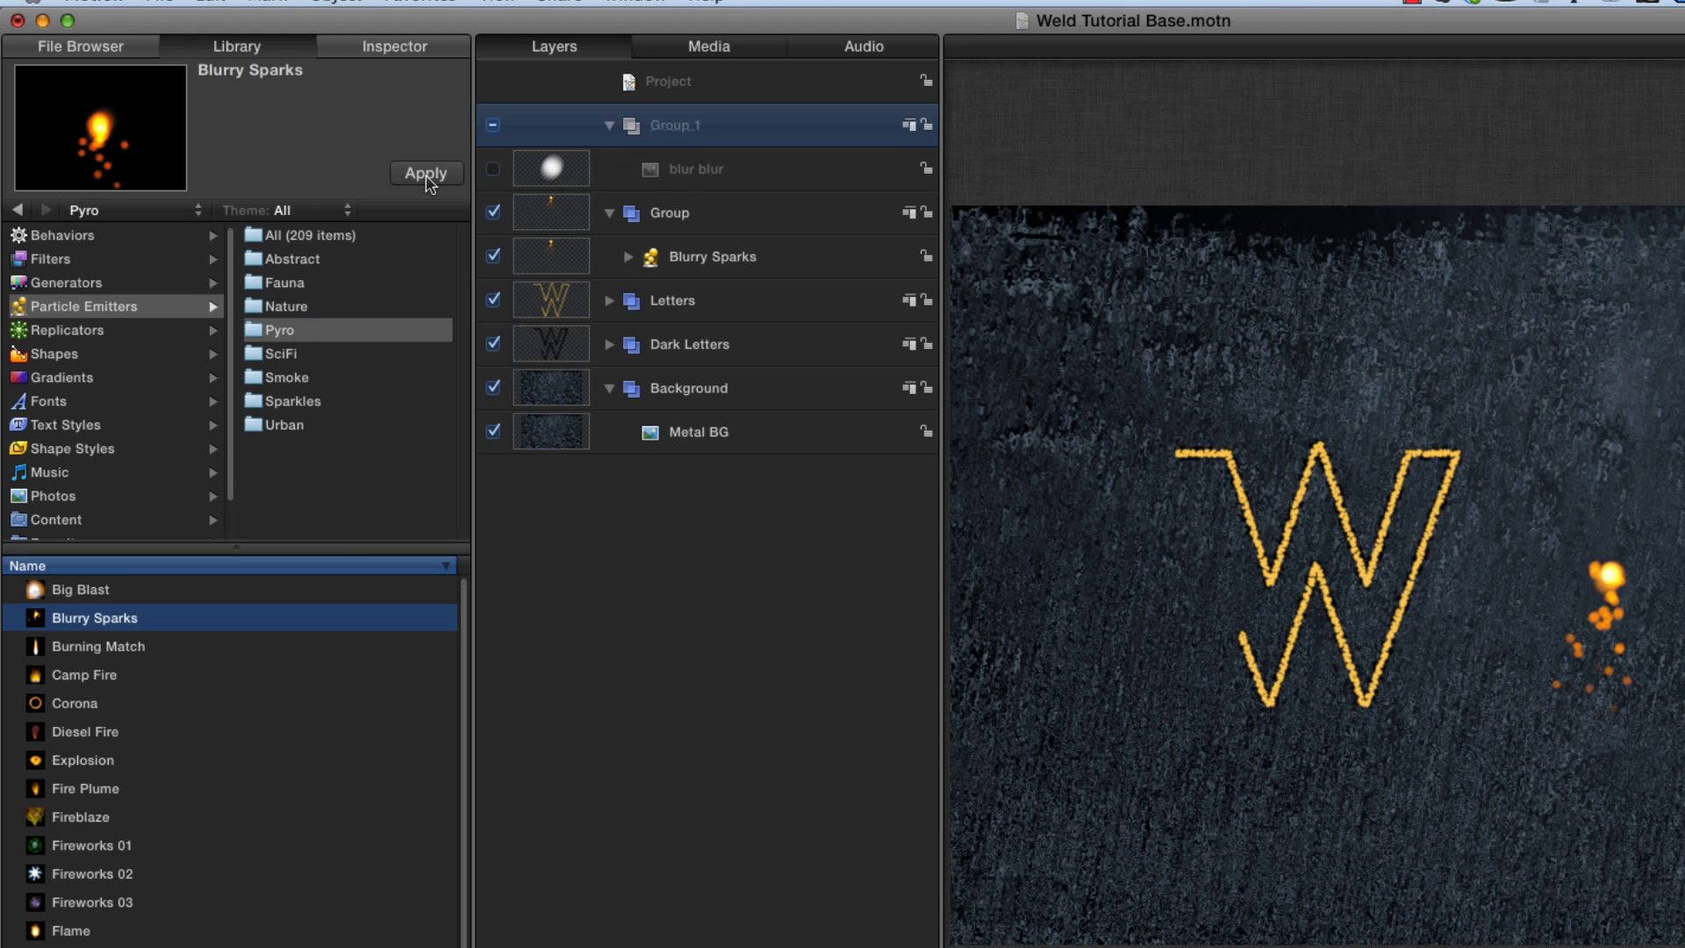
{"action": "left_click", "coordinate": [391, 46]}
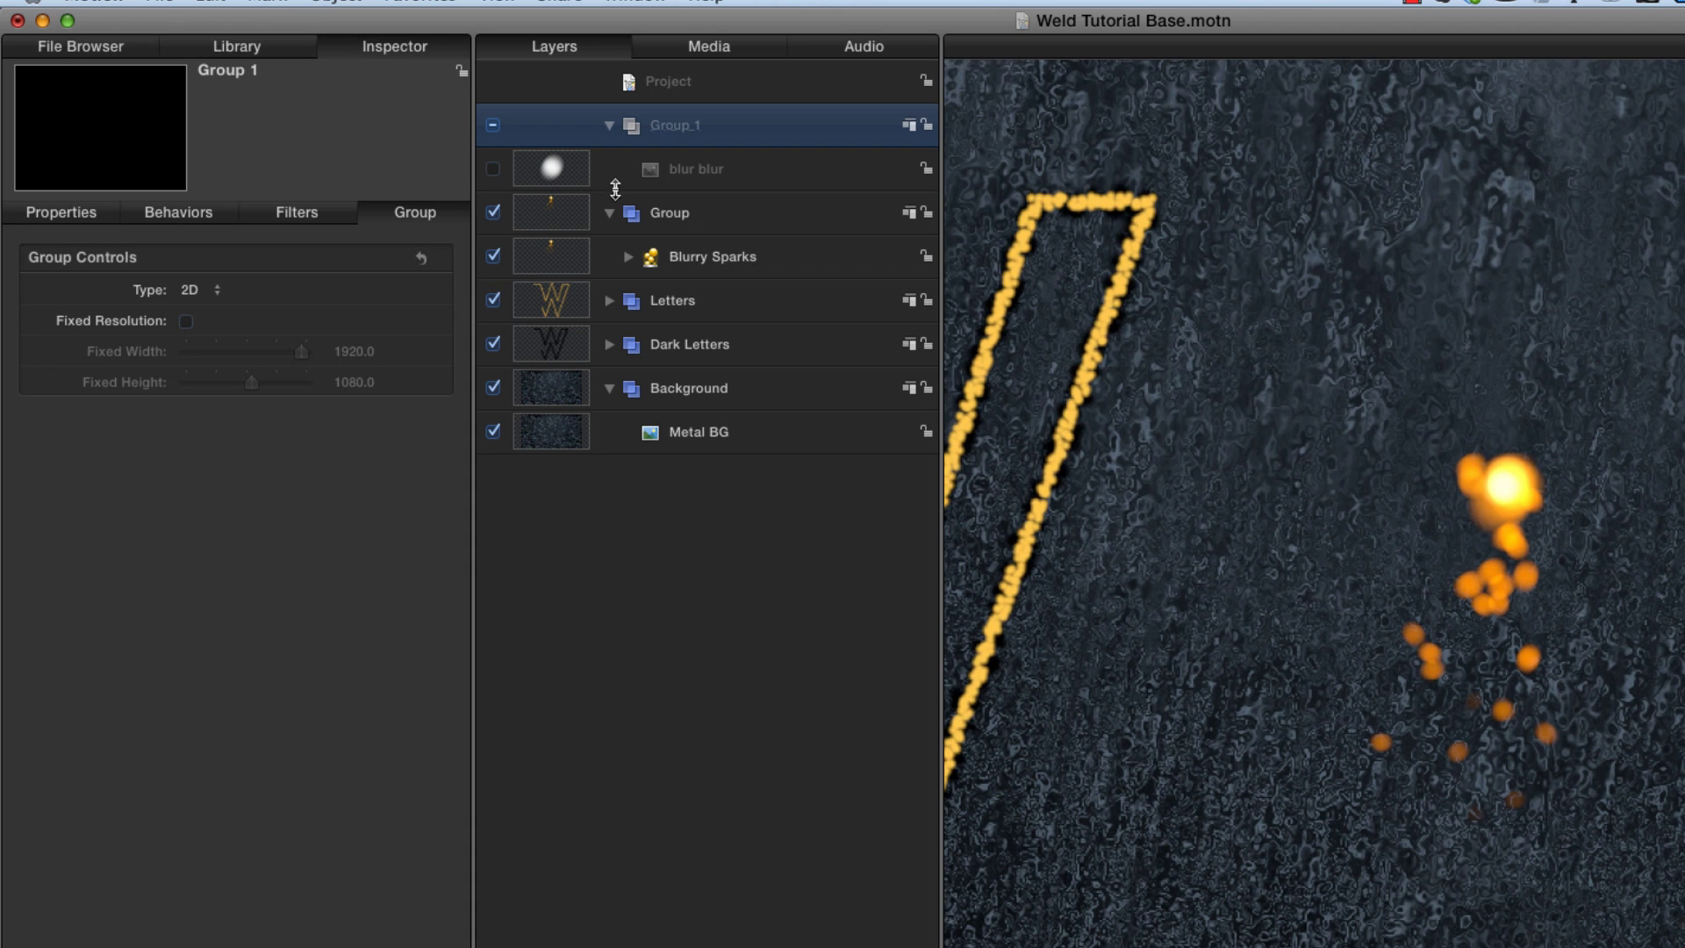
{"action": "left_click", "coordinate": [562, 172]}
Set the Blurry Sparks emitter to Birth Rate 200, Life 1.75 and Speed 50.
{"action": "left_click", "coordinate": [559, 274]}
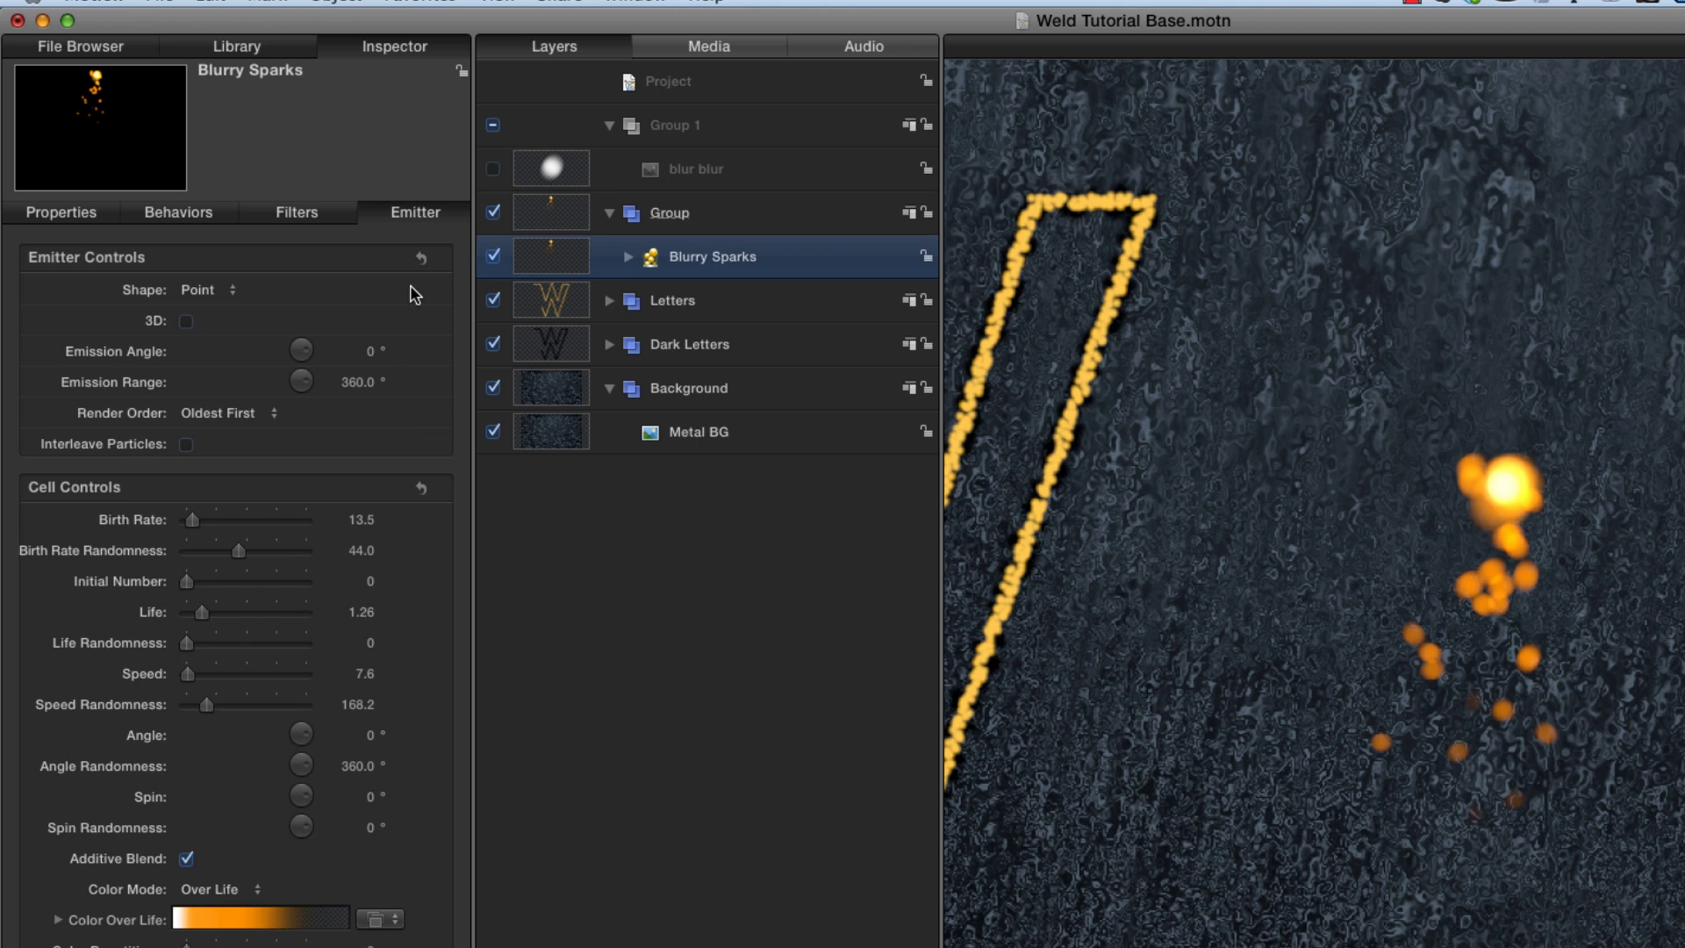
{"action": "left_click", "coordinate": [362, 519]}
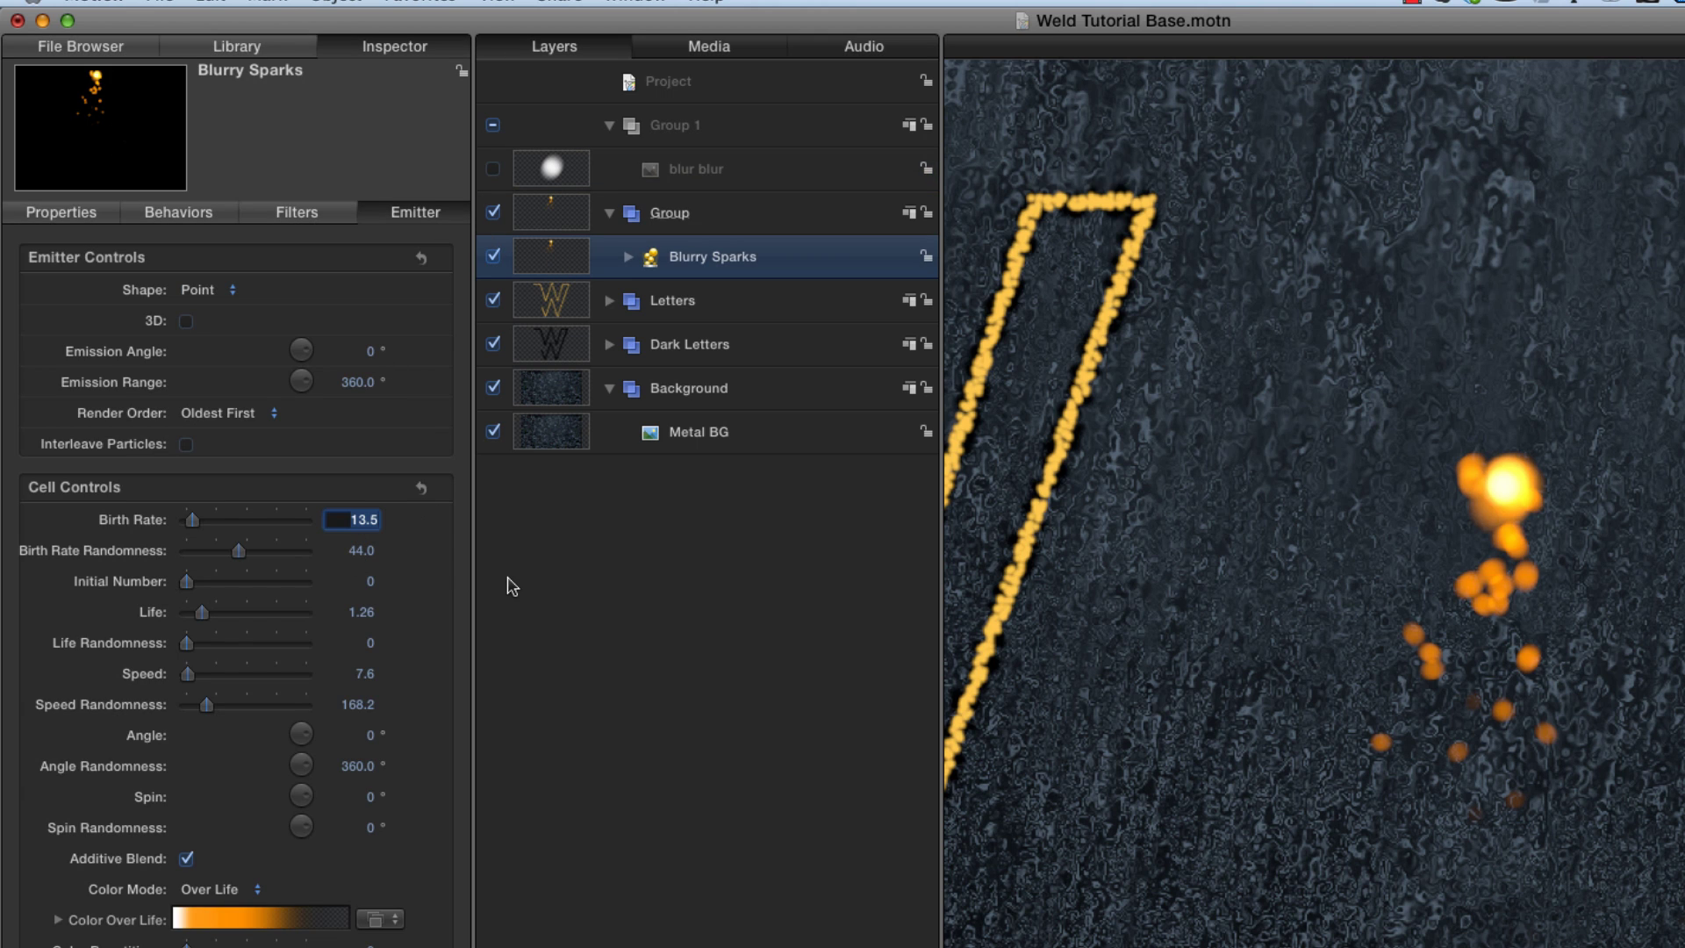
{"action": "type", "text": "200"}
{"action": "key", "text": "Return"}
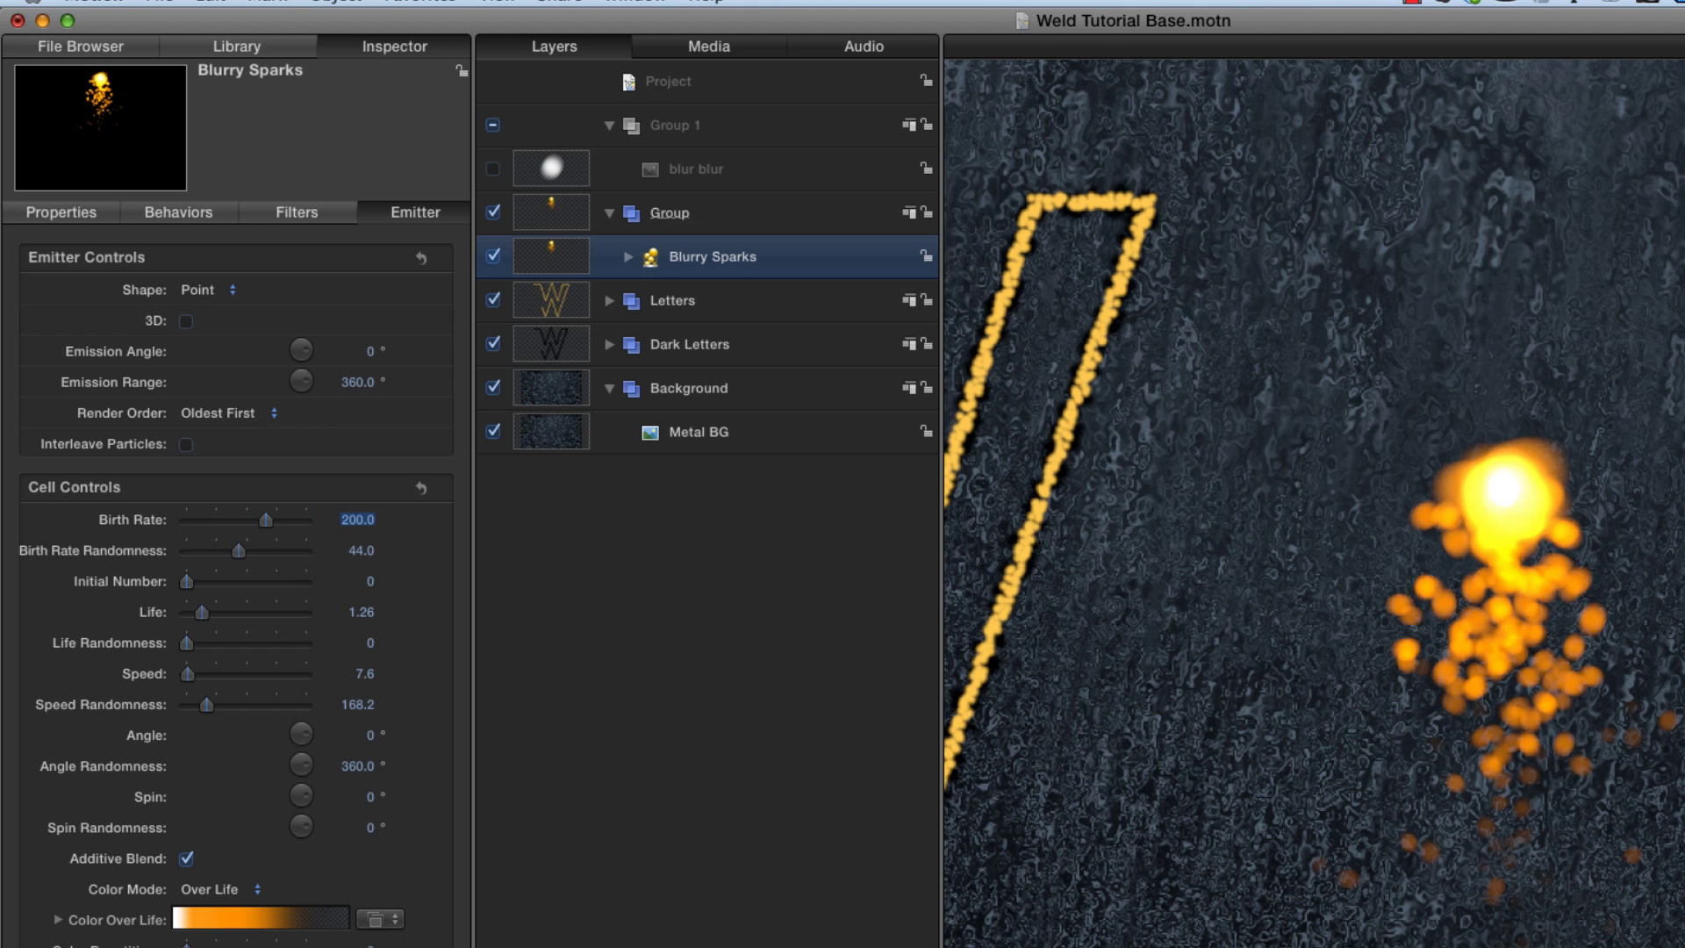
{"action": "left_click", "coordinate": [361, 611]}
{"action": "type", "text": "1"}
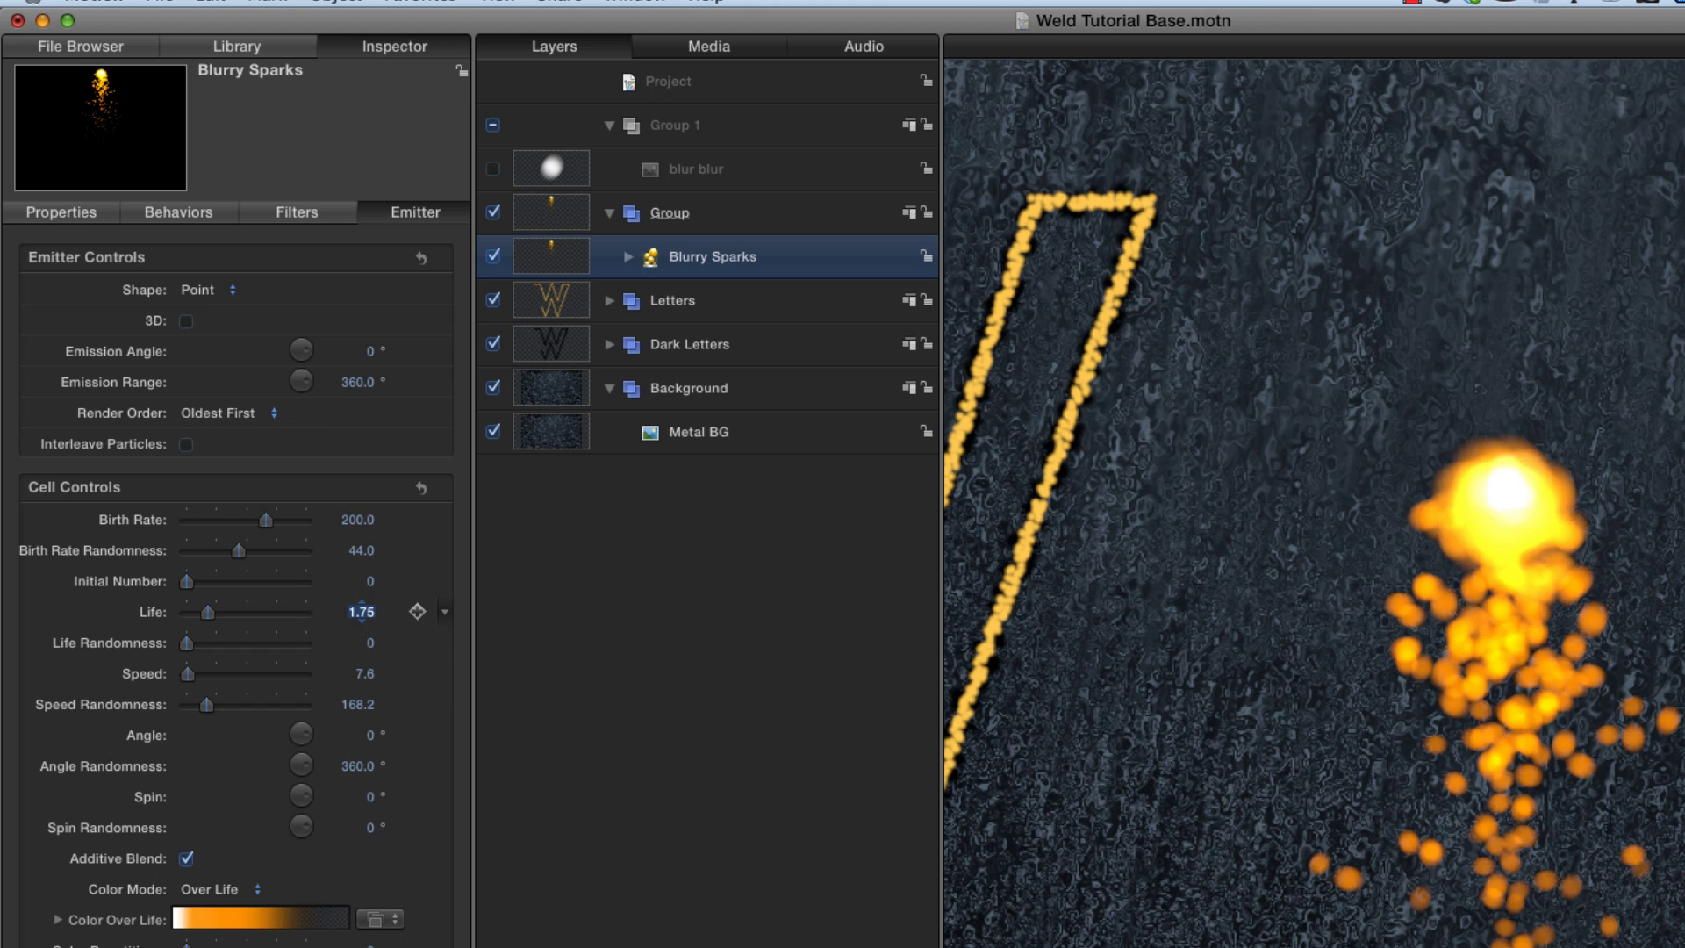
{"action": "key", "text": "Return"}
{"action": "left_click", "coordinate": [365, 674]}
{"action": "type", "text": "50"}
{"action": "key", "text": "Return"}
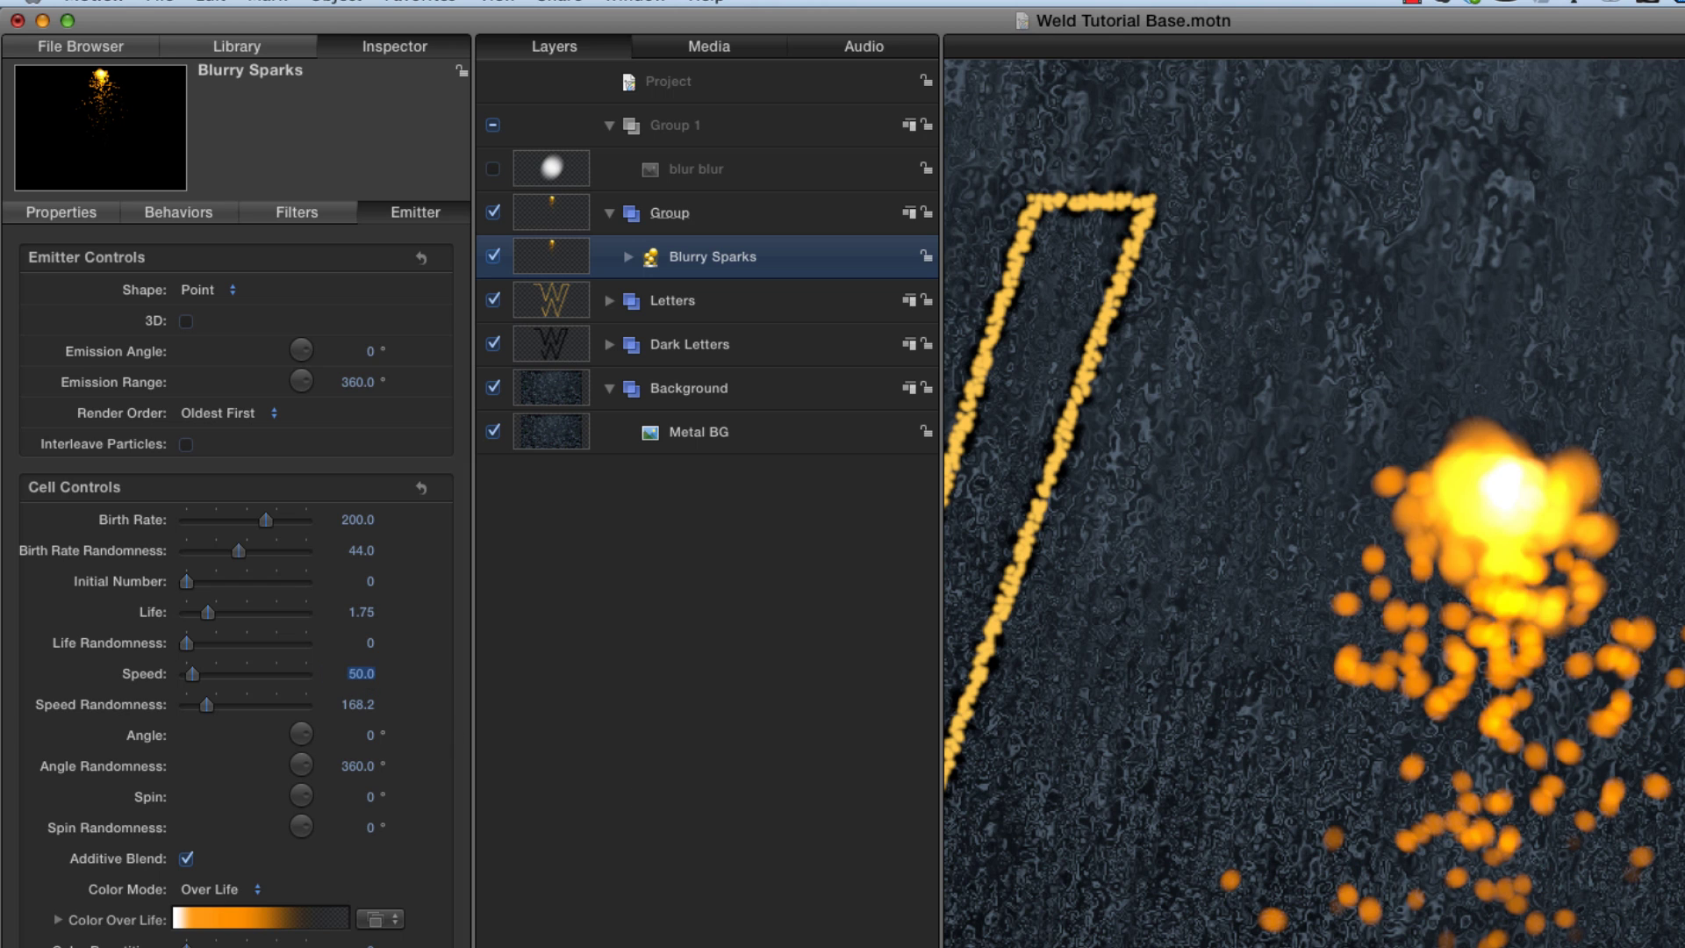
Set the sparks' Gravity behaviour acceleration to 400.
{"action": "left_click", "coordinate": [629, 256]}
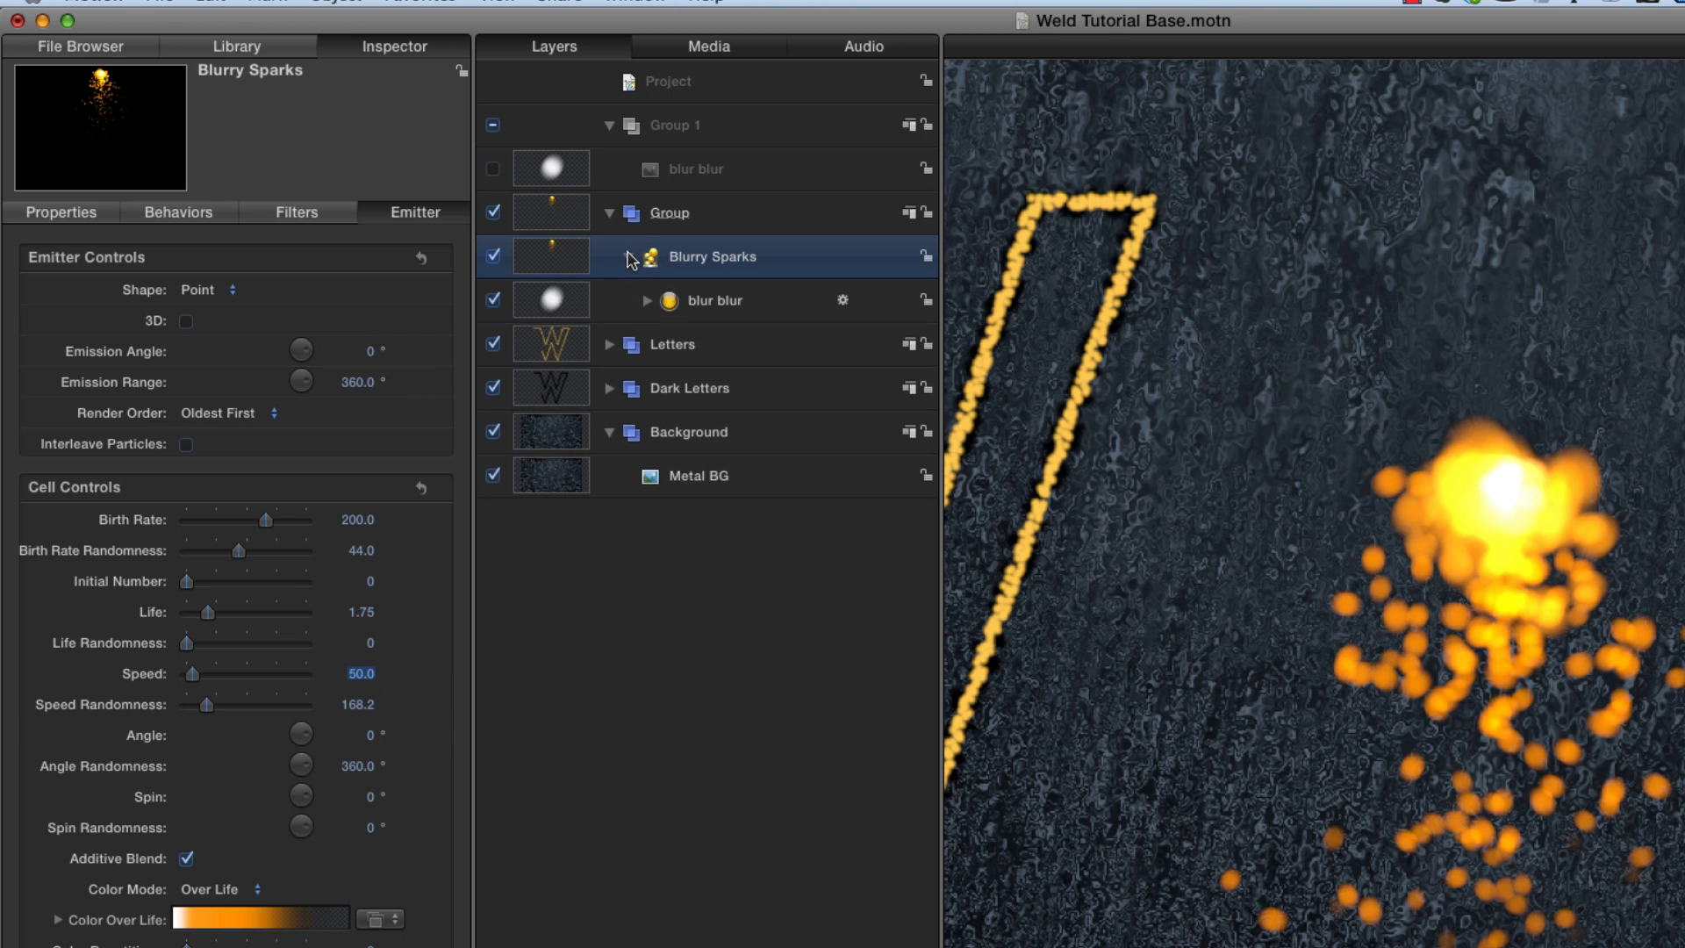
{"action": "left_click", "coordinate": [647, 300]}
{"action": "left_click", "coordinate": [637, 358]}
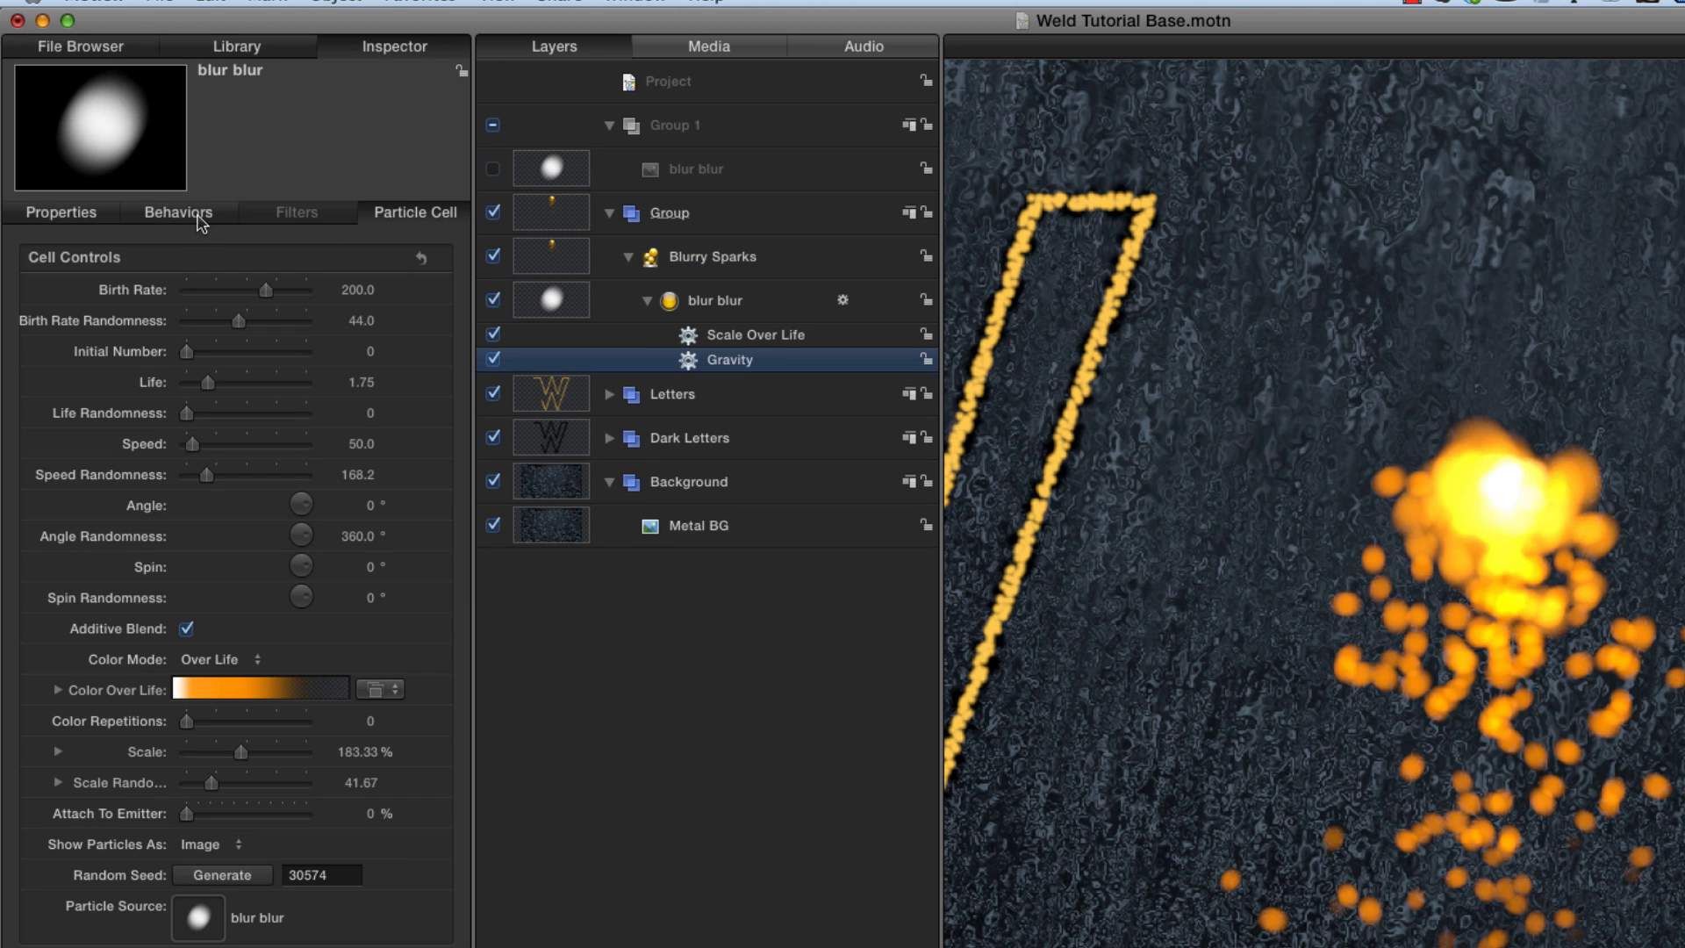
{"action": "left_click", "coordinate": [201, 215]}
{"action": "left_click", "coordinate": [358, 402]}
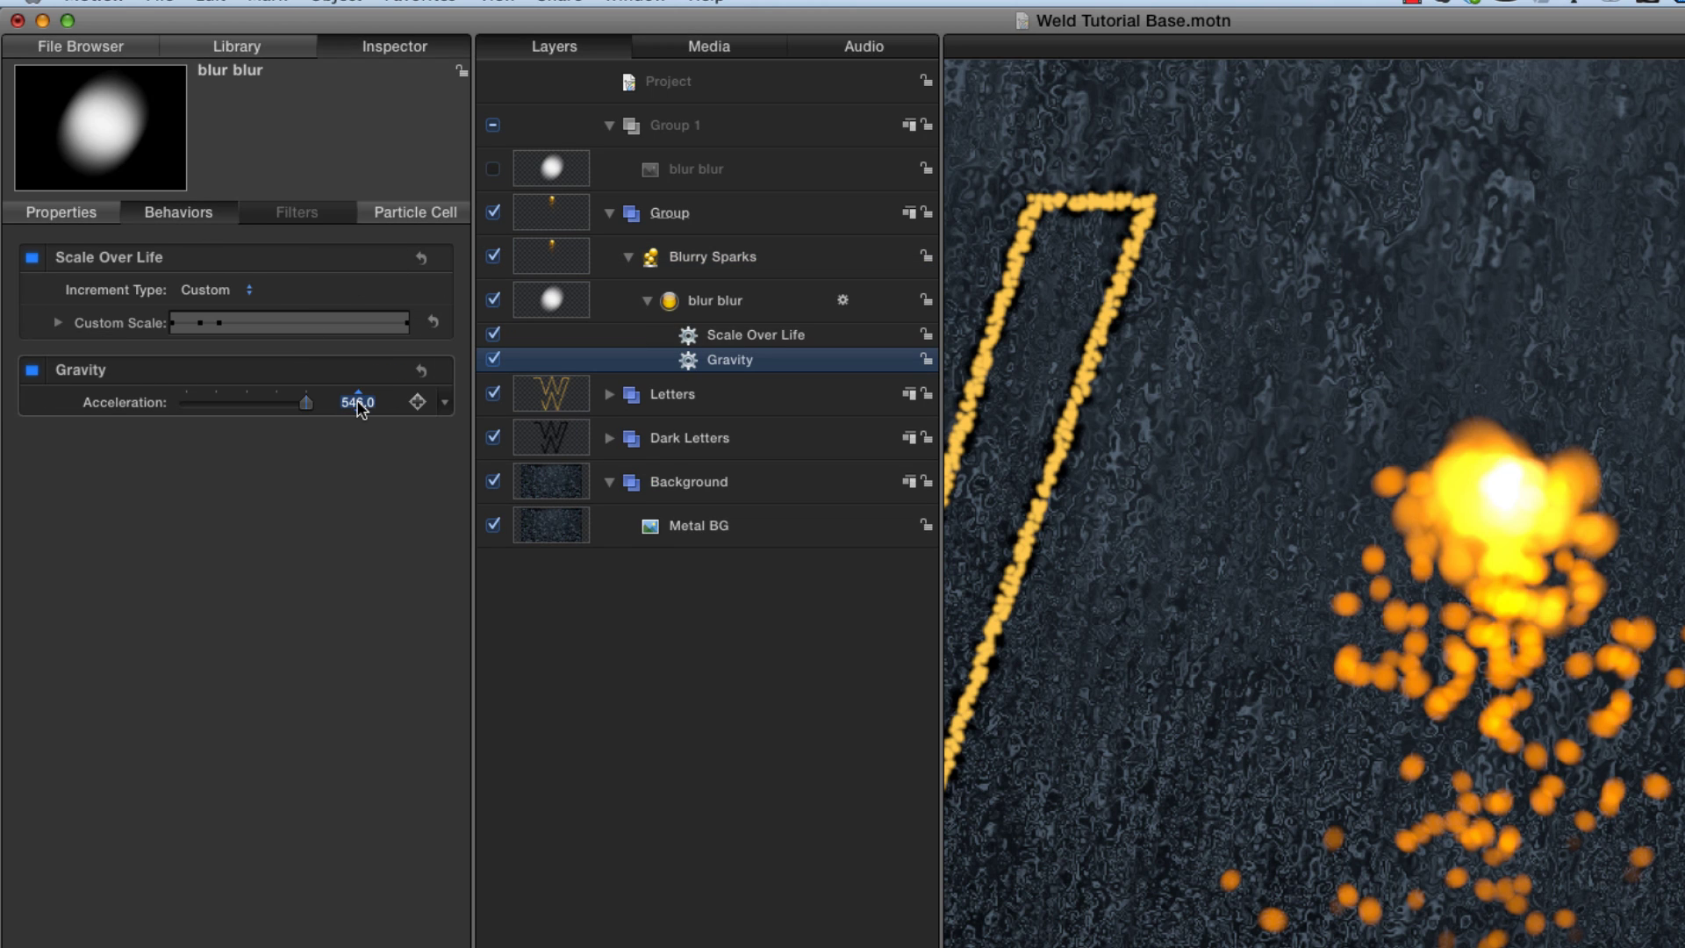
{"action": "left_click", "coordinate": [359, 404]}
{"action": "type", "text": "400"}
{"action": "left_click", "coordinate": [553, 303]}
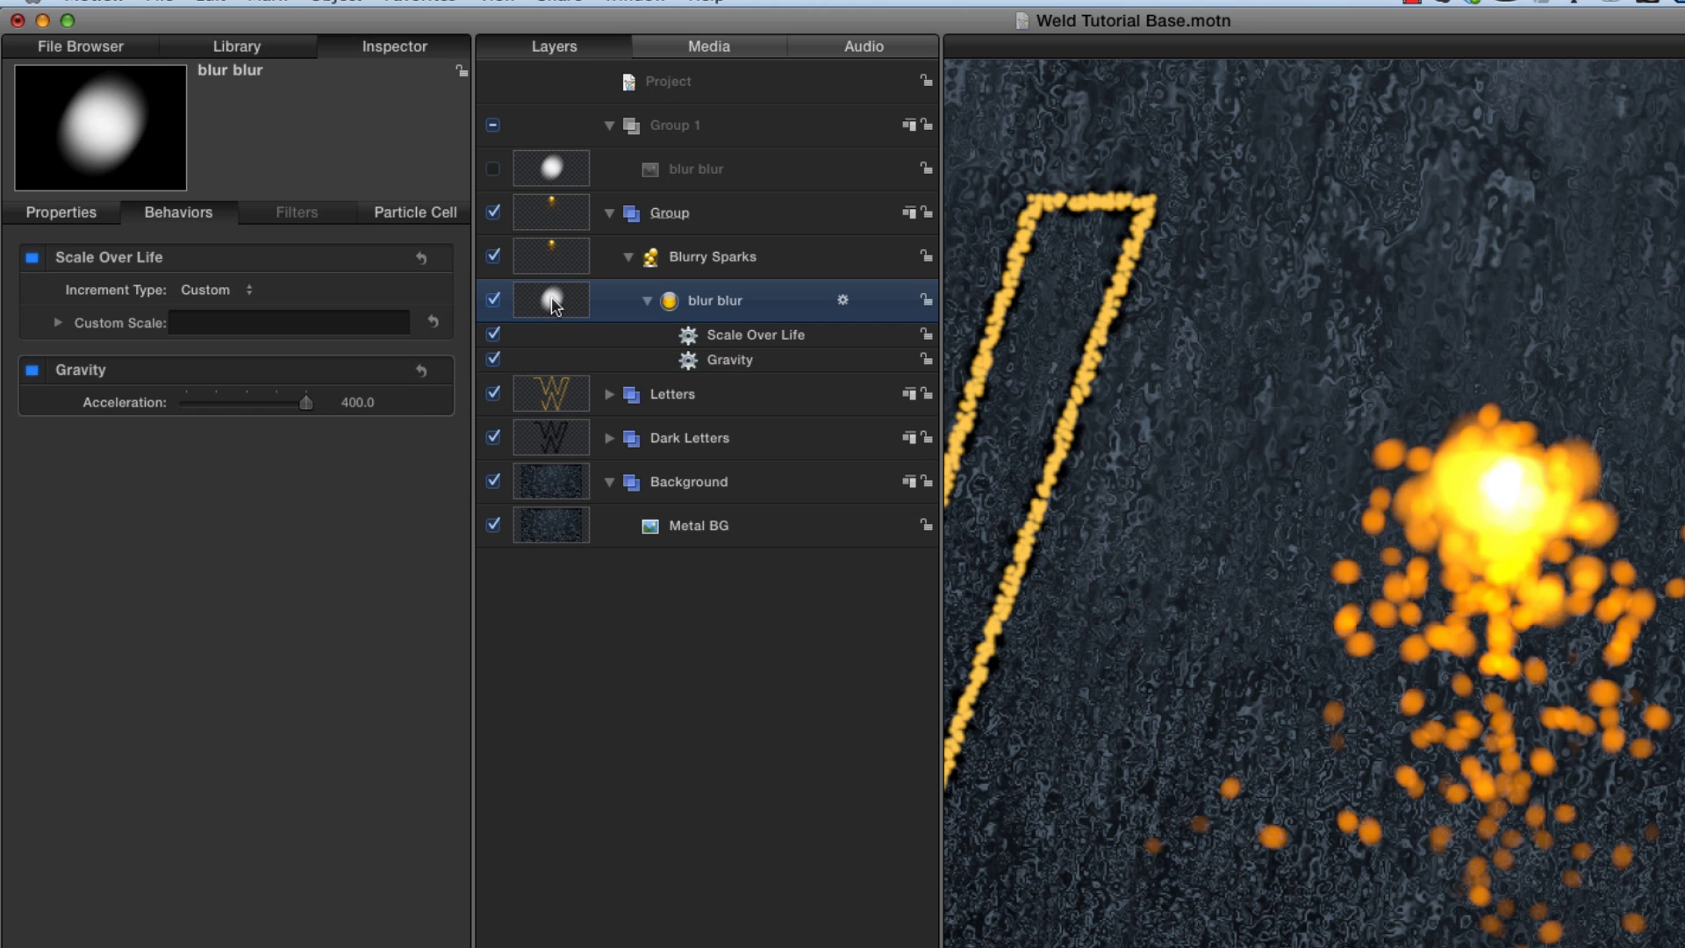
In the Color Over Life gradient, remove an extra orange stop and move the remaining one to 90%.
{"action": "left_click", "coordinate": [410, 213]}
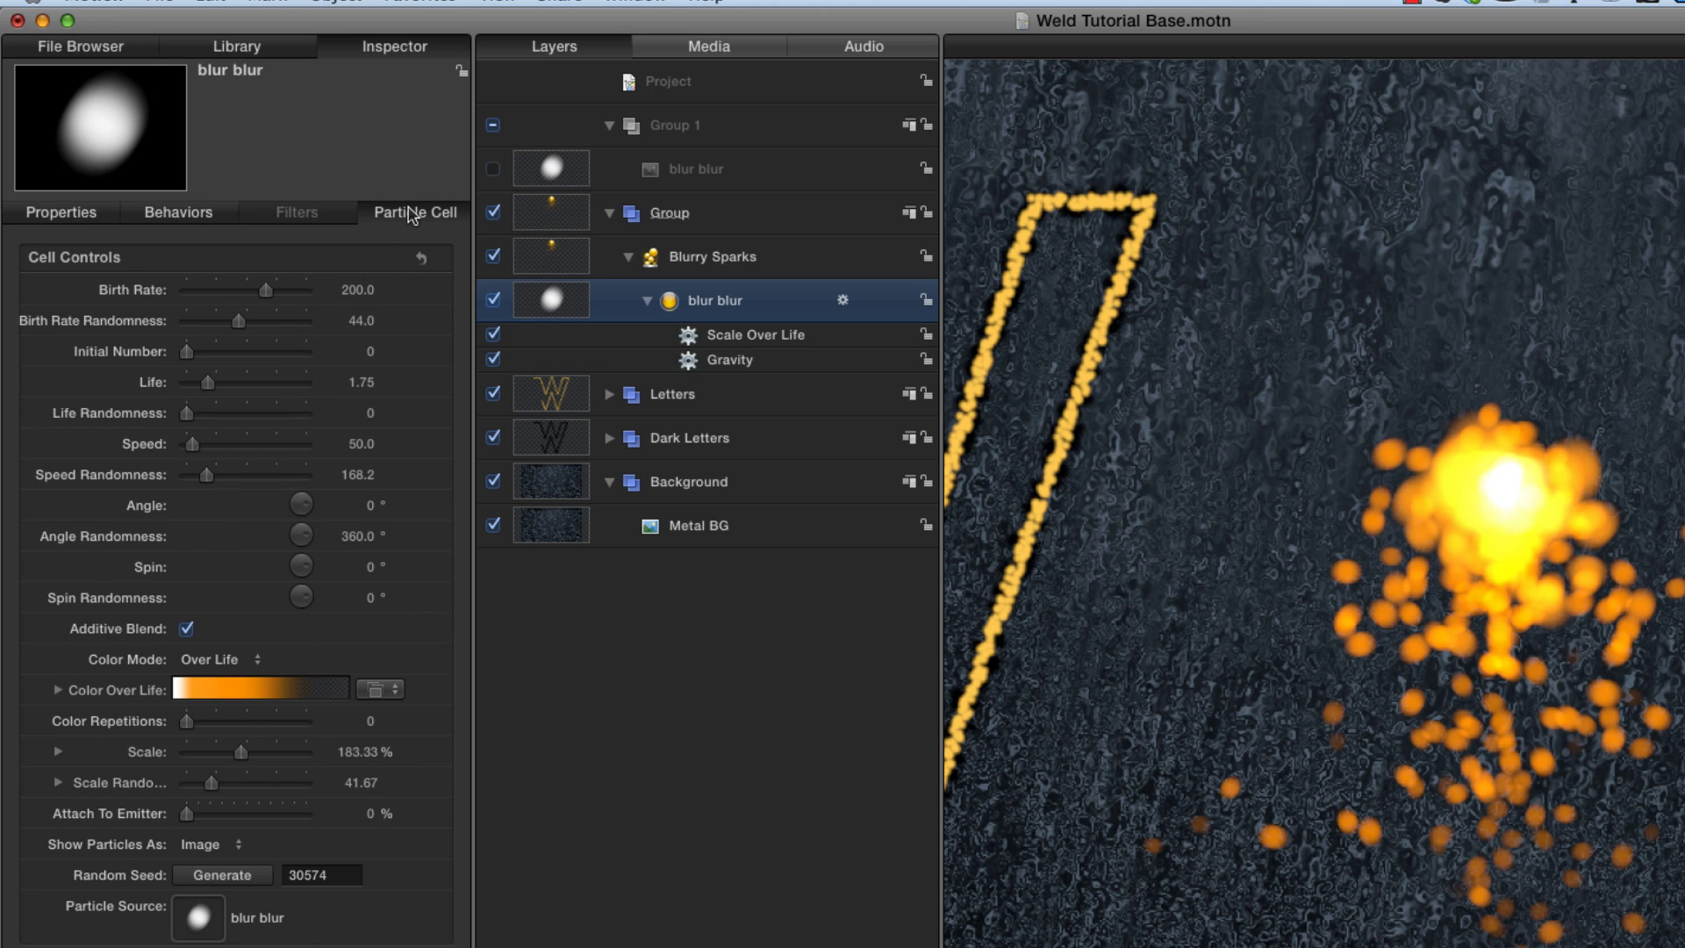
{"action": "left_click", "coordinate": [58, 690]}
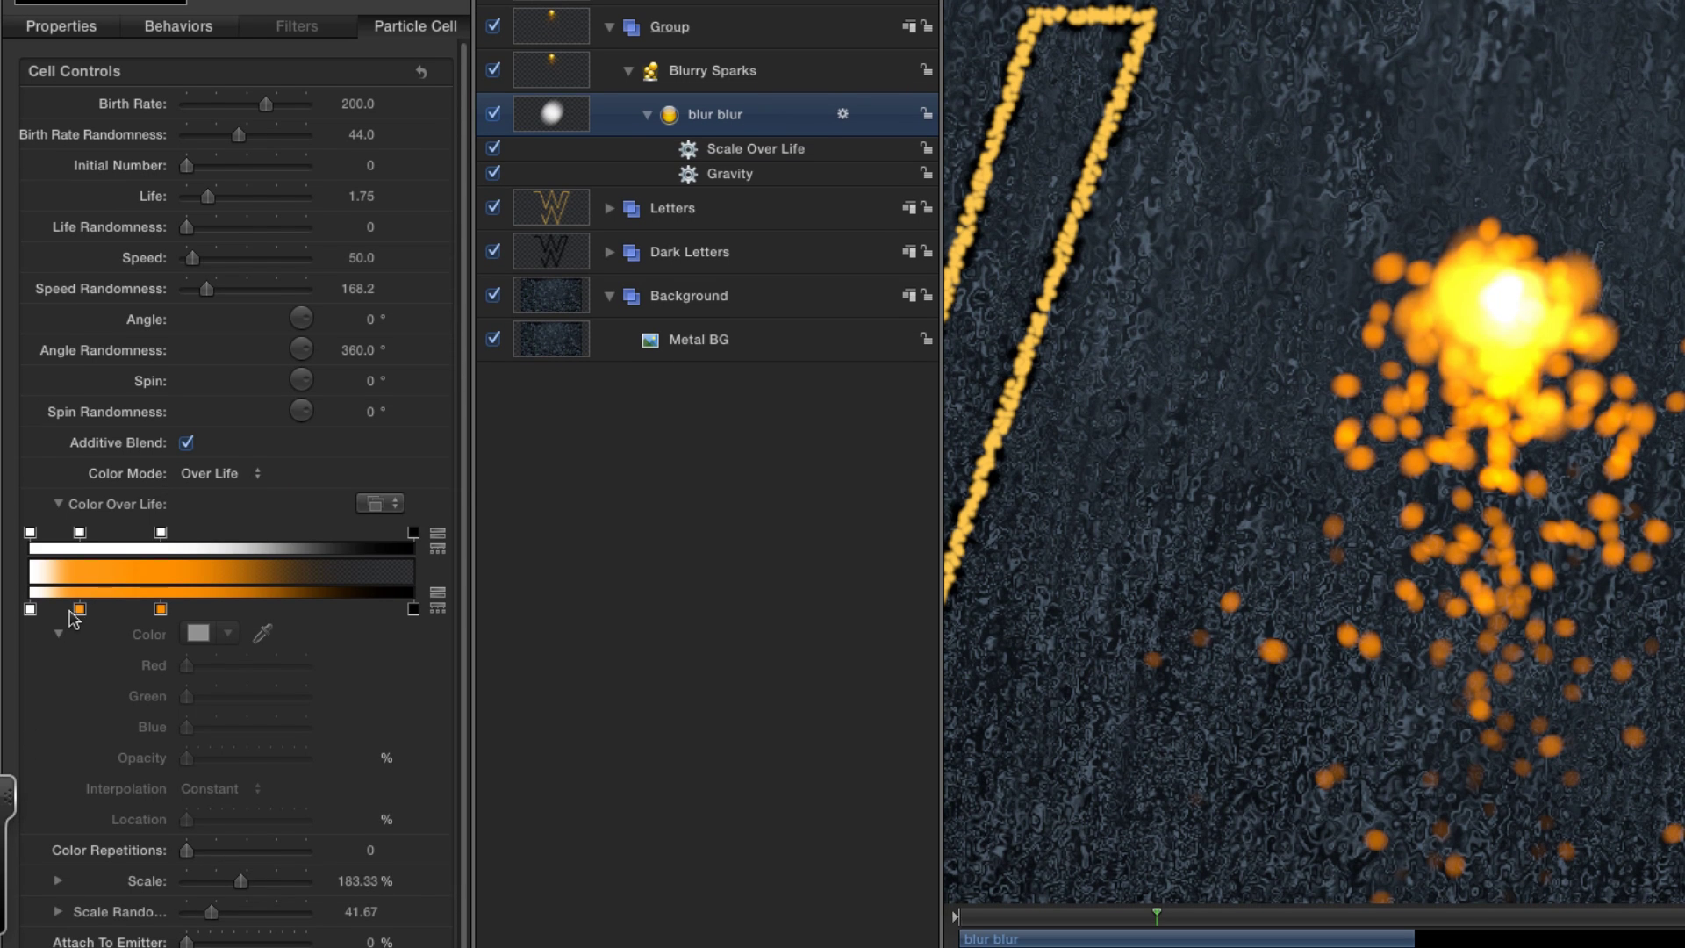
{"action": "left_click_drag", "start_coordinate": [79, 610], "coordinate": [81, 683]}
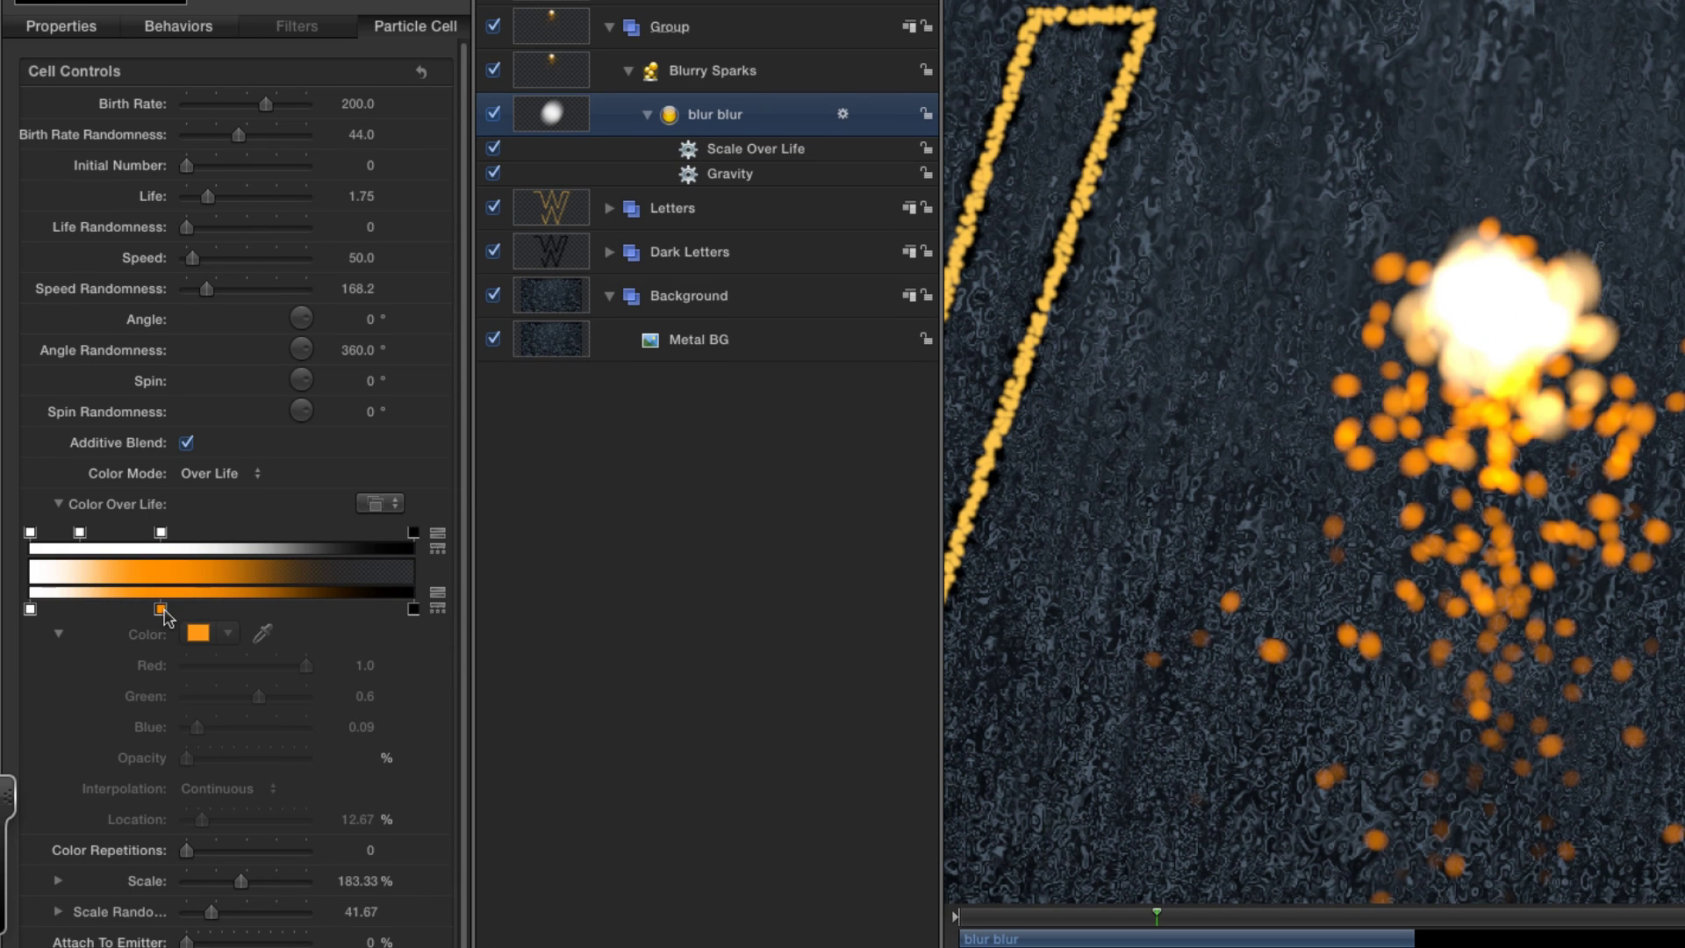
{"action": "left_click", "coordinate": [160, 609]}
{"action": "left_click", "coordinate": [358, 819]}
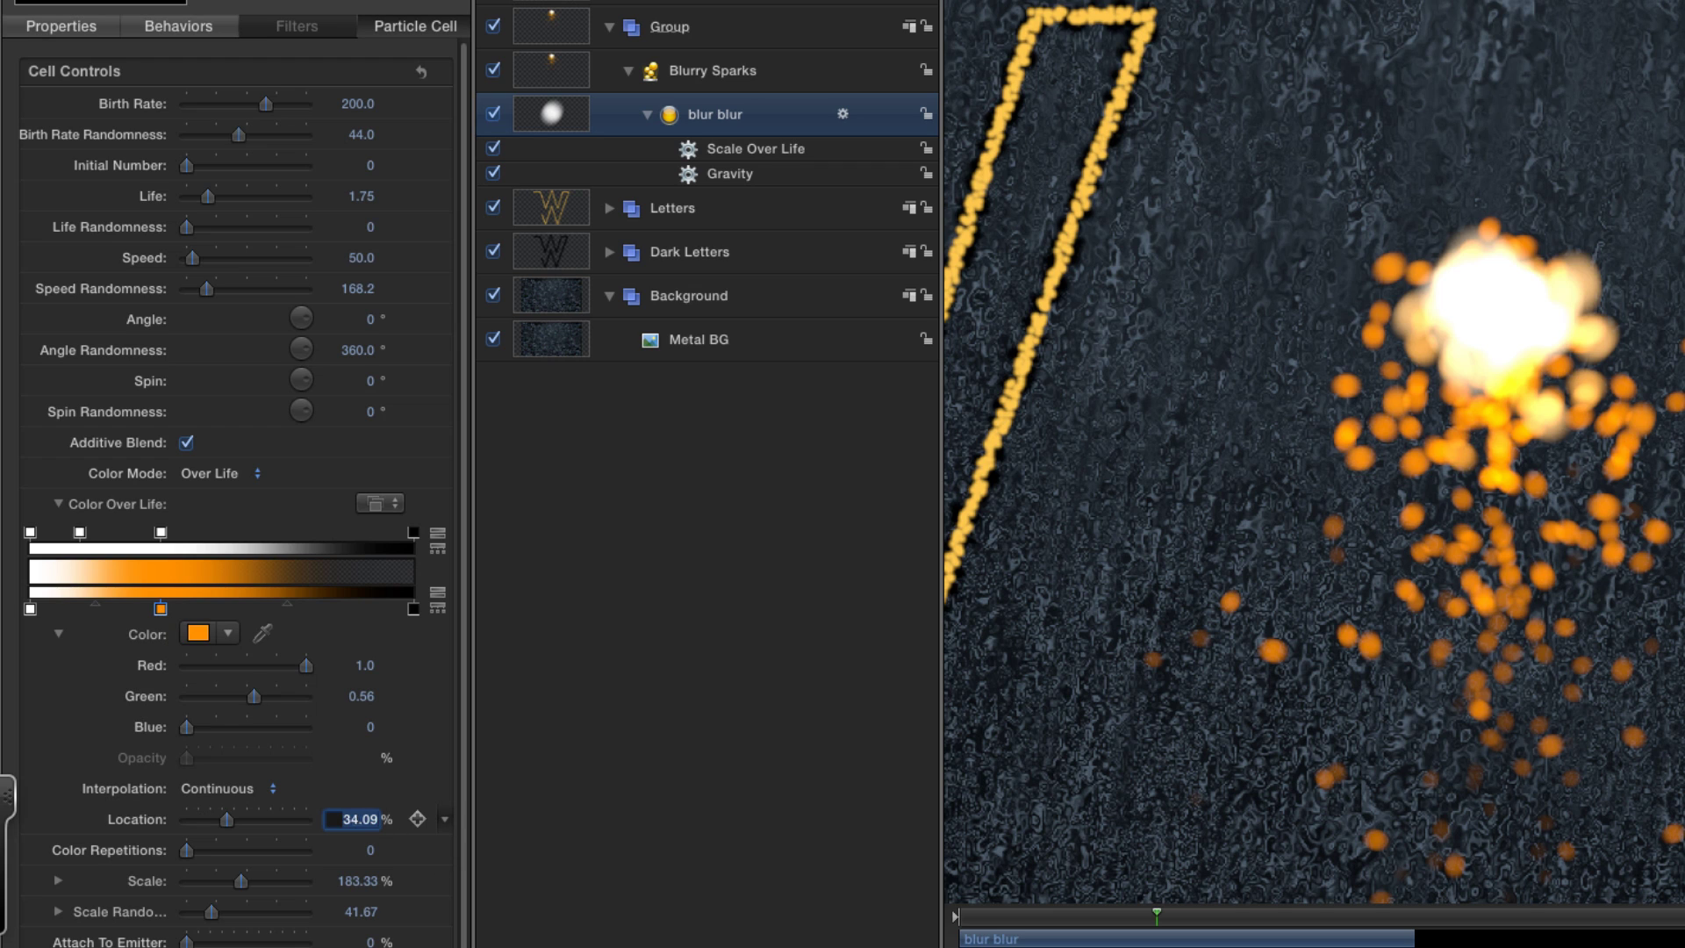
{"action": "type", "text": "90"}
{"action": "key", "text": "Return"}
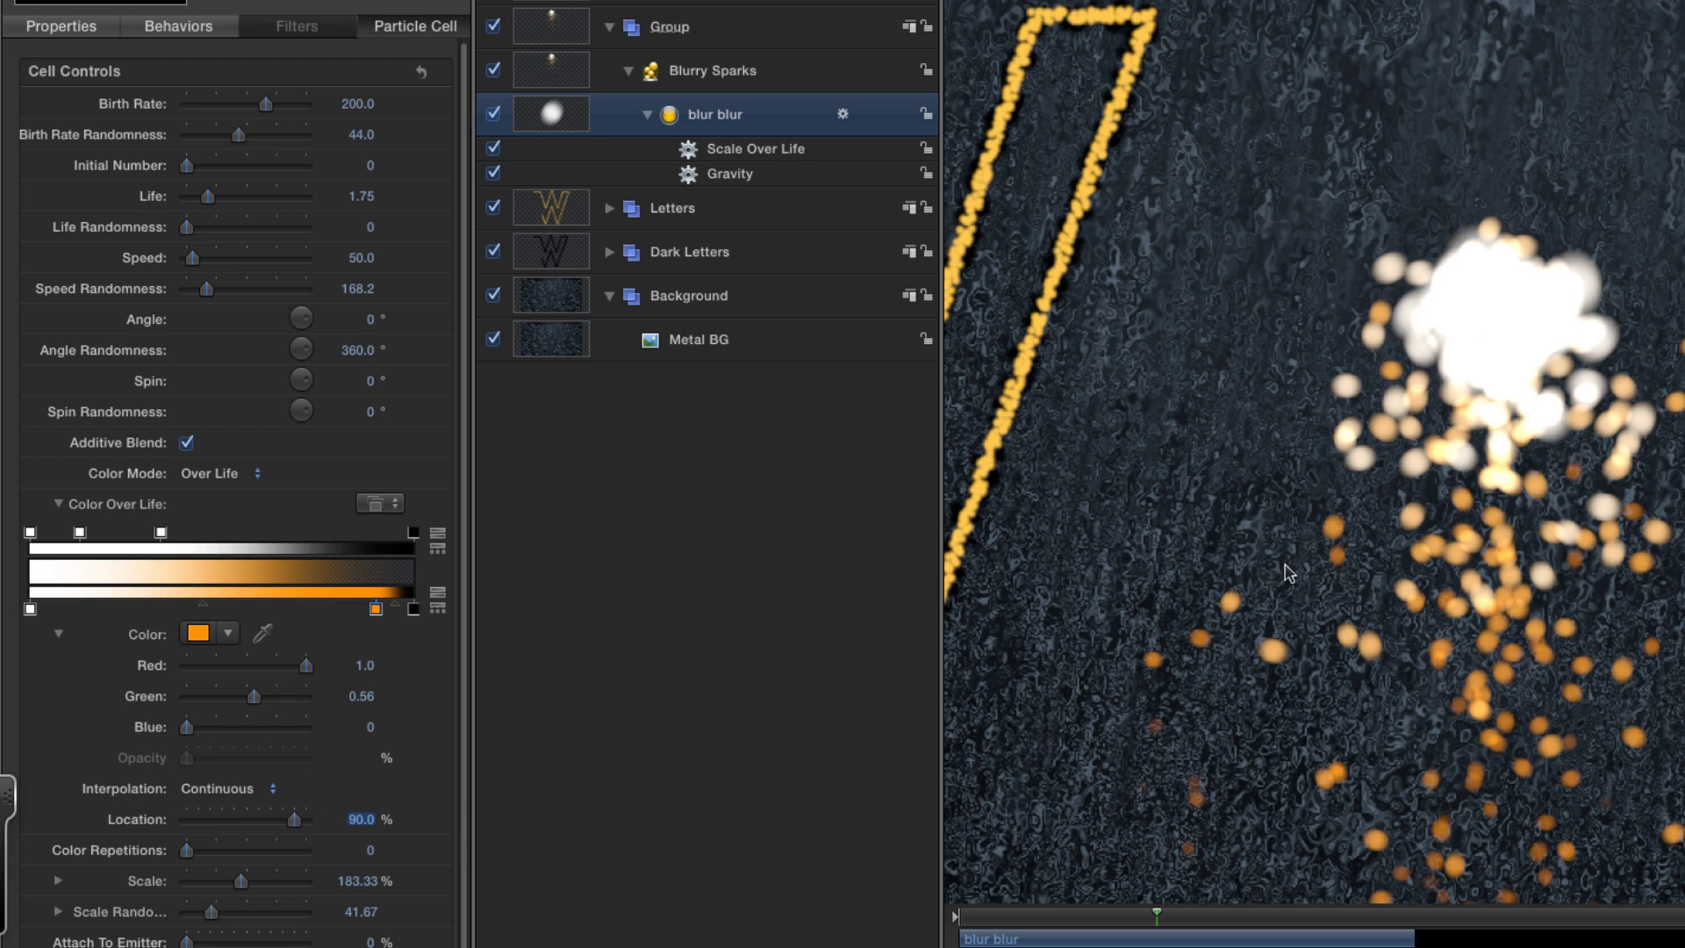
{"action": "key", "text": "shift+z"}
Set the Blurry Sparks emitter Scale to 80% and Scale Randomness to 100.
{"action": "left_click", "coordinate": [1515, 407]}
{"action": "left_click_drag", "start_coordinate": [1515, 407], "coordinate": [1503, 401]}
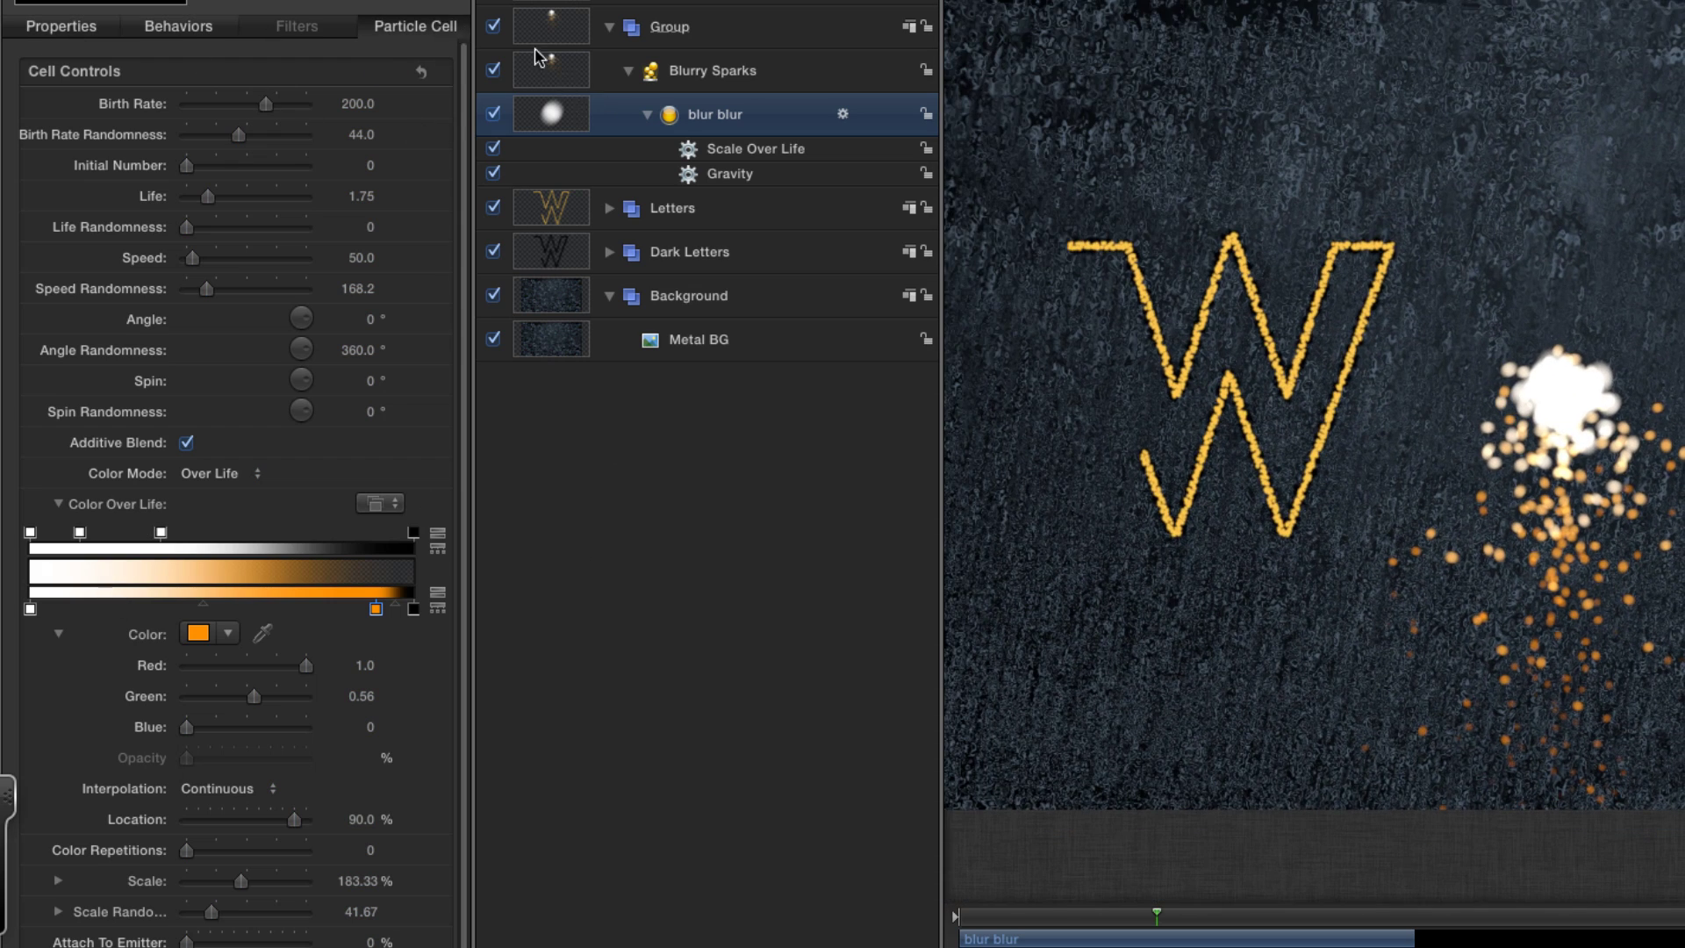
{"action": "left_click", "coordinate": [561, 70]}
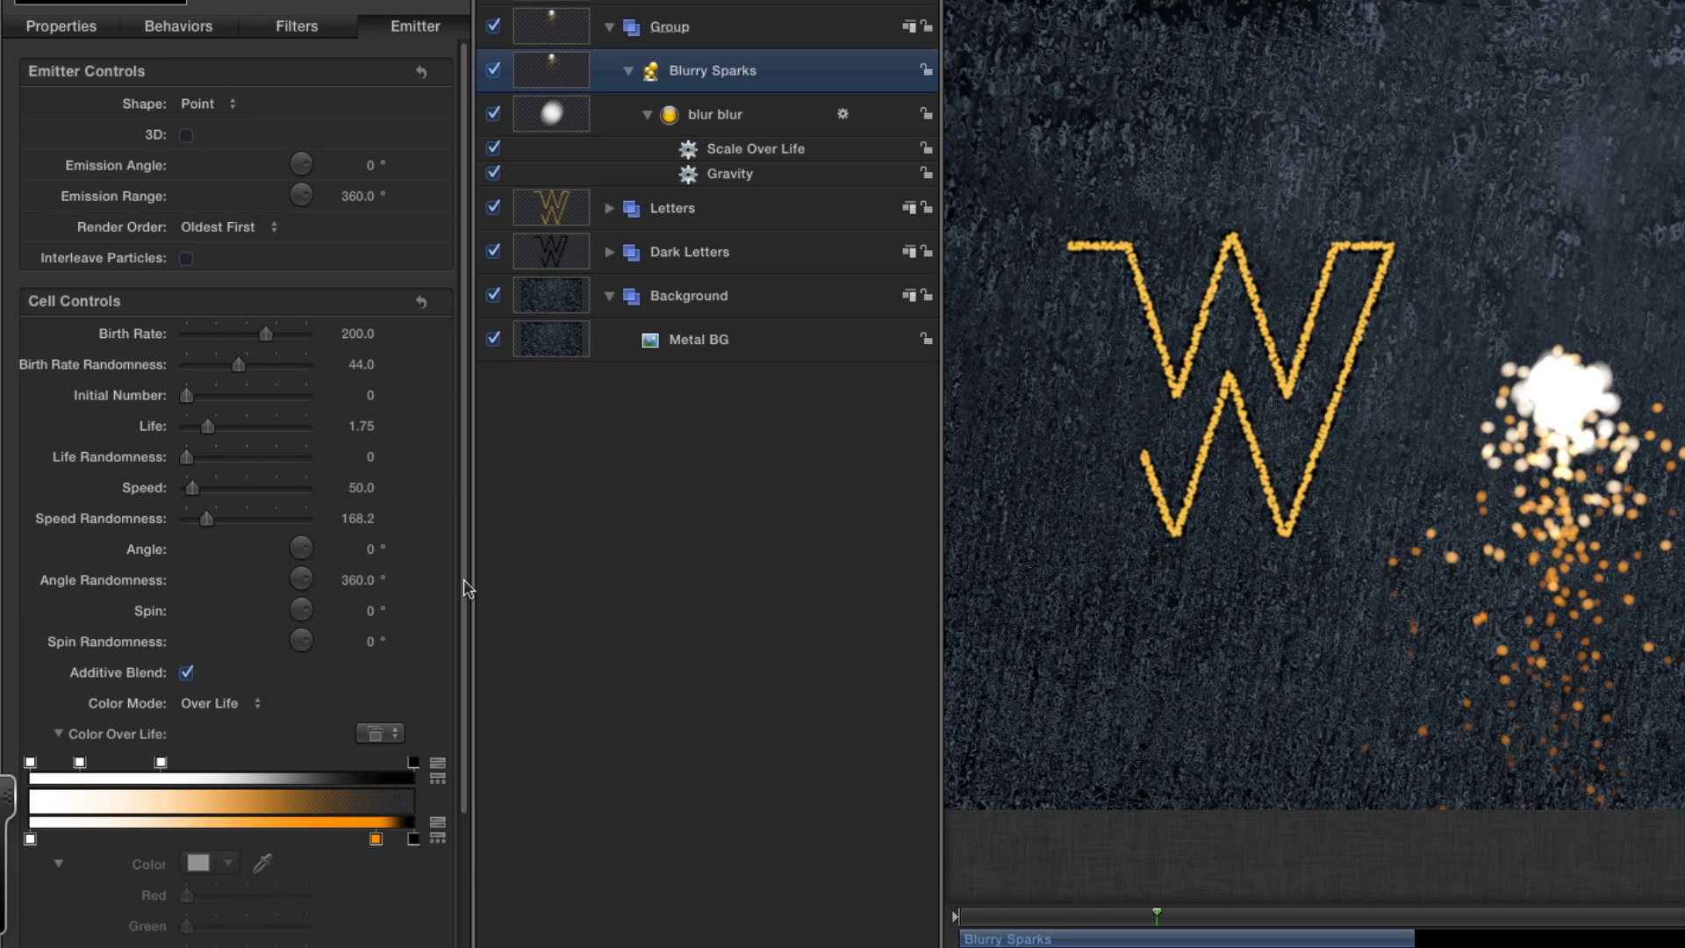
{"action": "scroll", "coordinate": [466, 588], "scroll_direction": "down", "scroll_amount": 5}
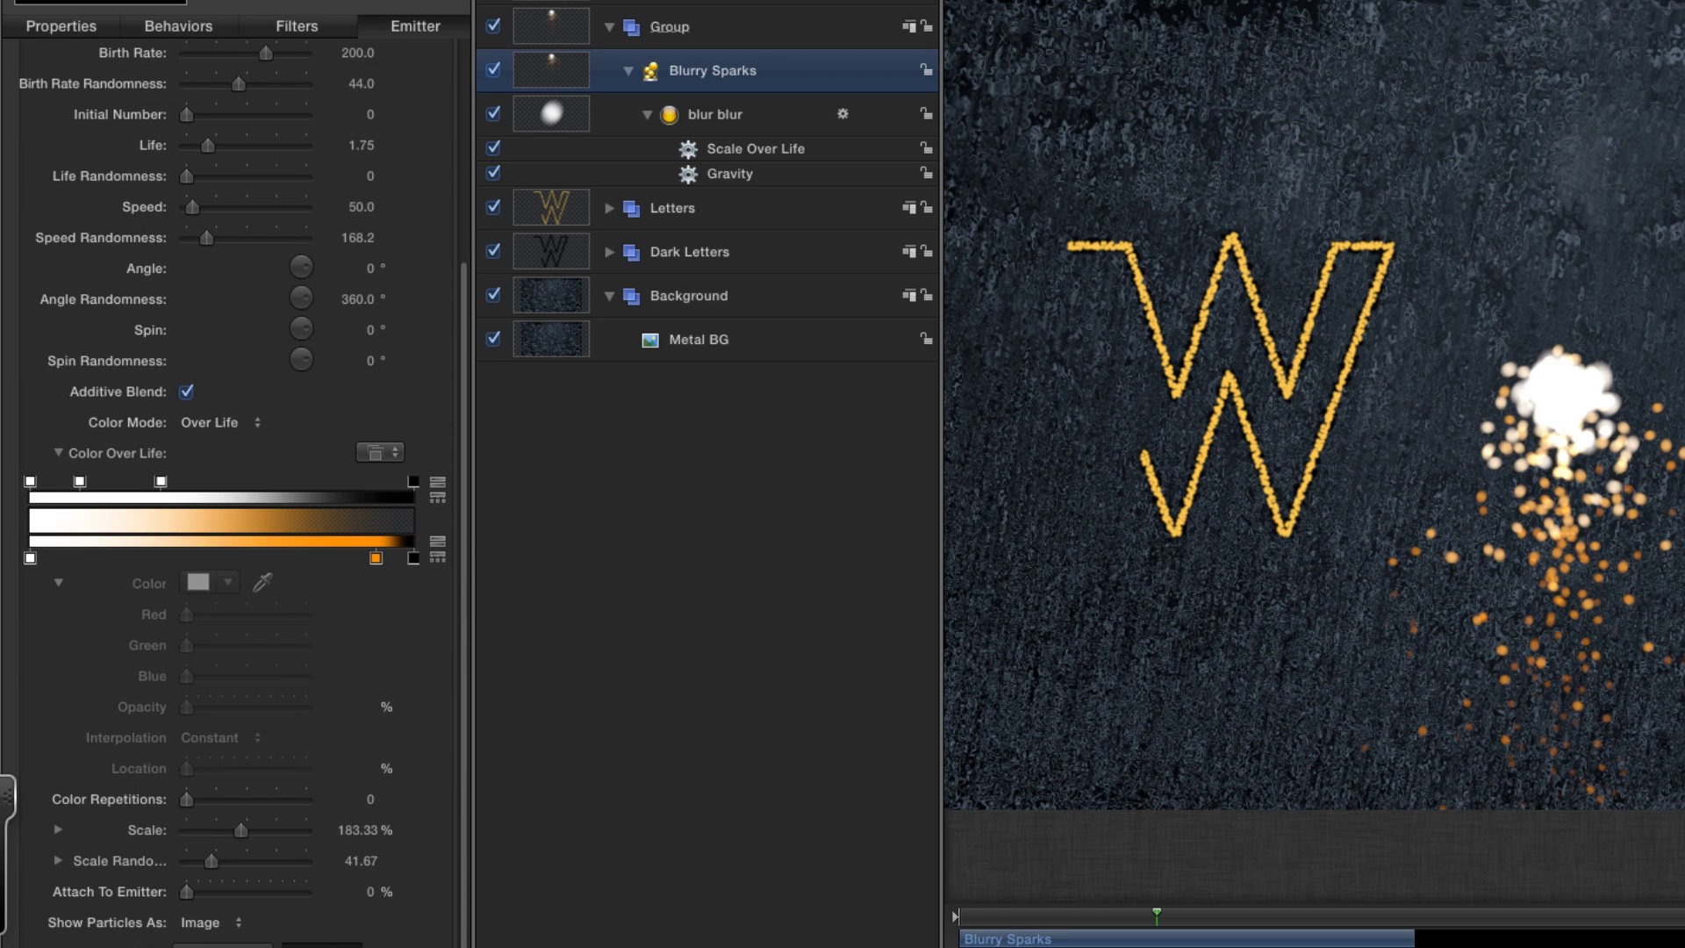
{"action": "left_click", "coordinate": [362, 831]}
{"action": "type", "text": "80"}
{"action": "key", "text": "Return"}
{"action": "key", "text": "Tab"}
{"action": "type", "text": "100"}
{"action": "key", "text": "Return"}
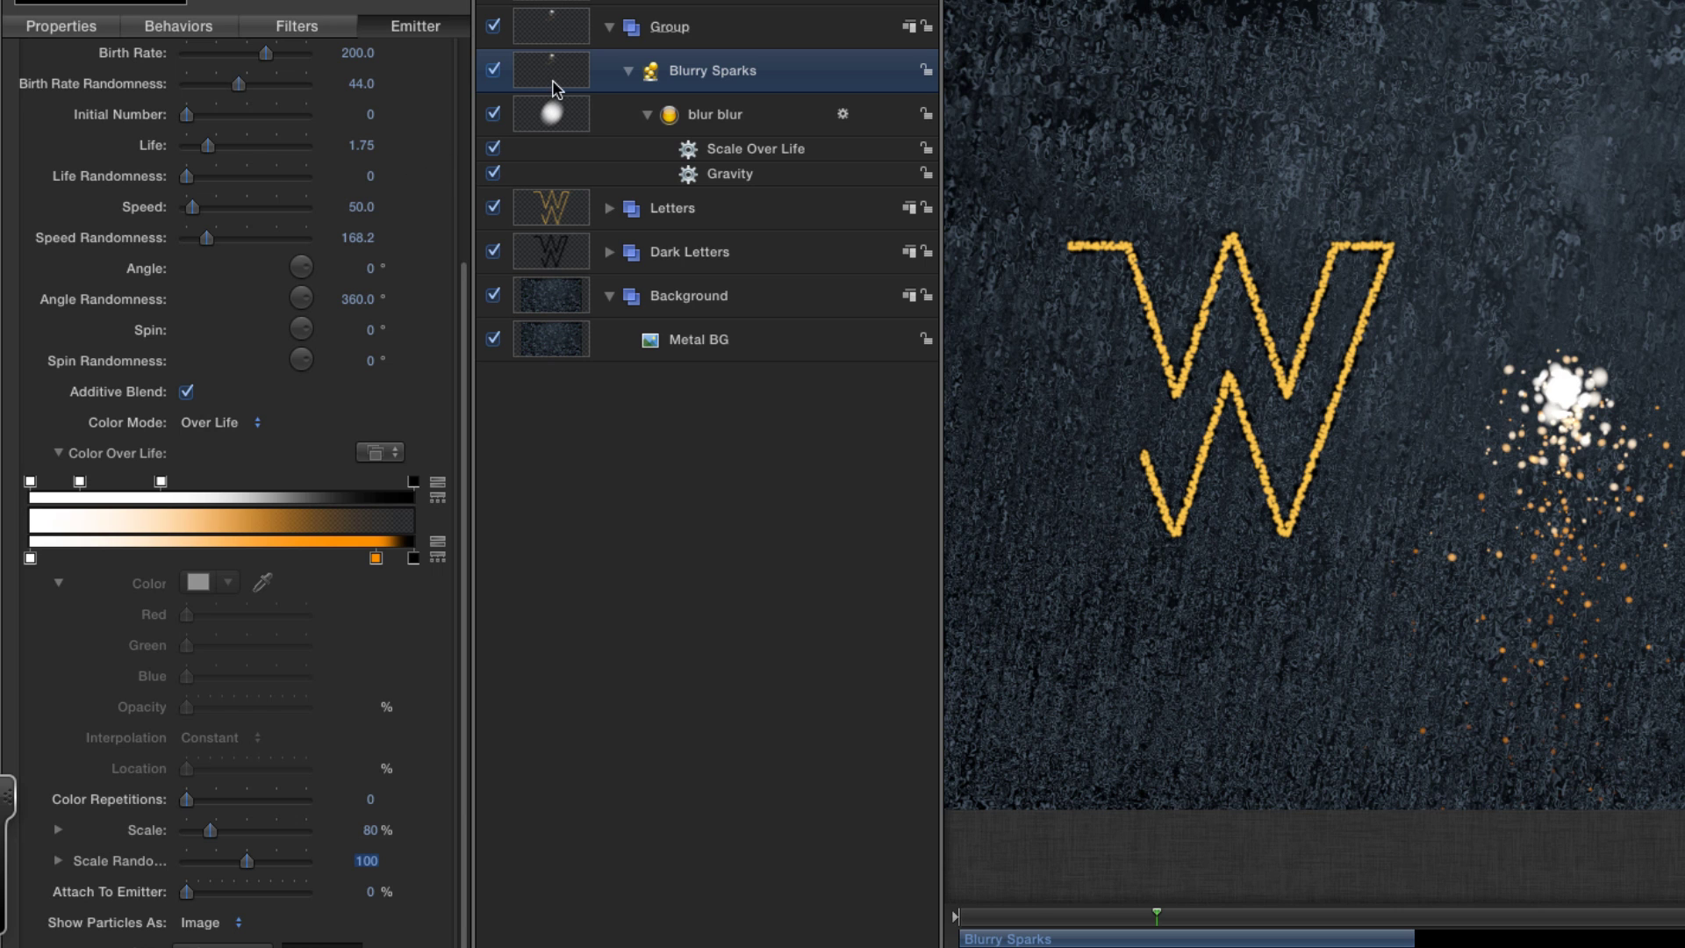
Add a Motion Path behavior to the sparks using the W letter's geometry as its shape.
{"action": "key", "text": "F1"}
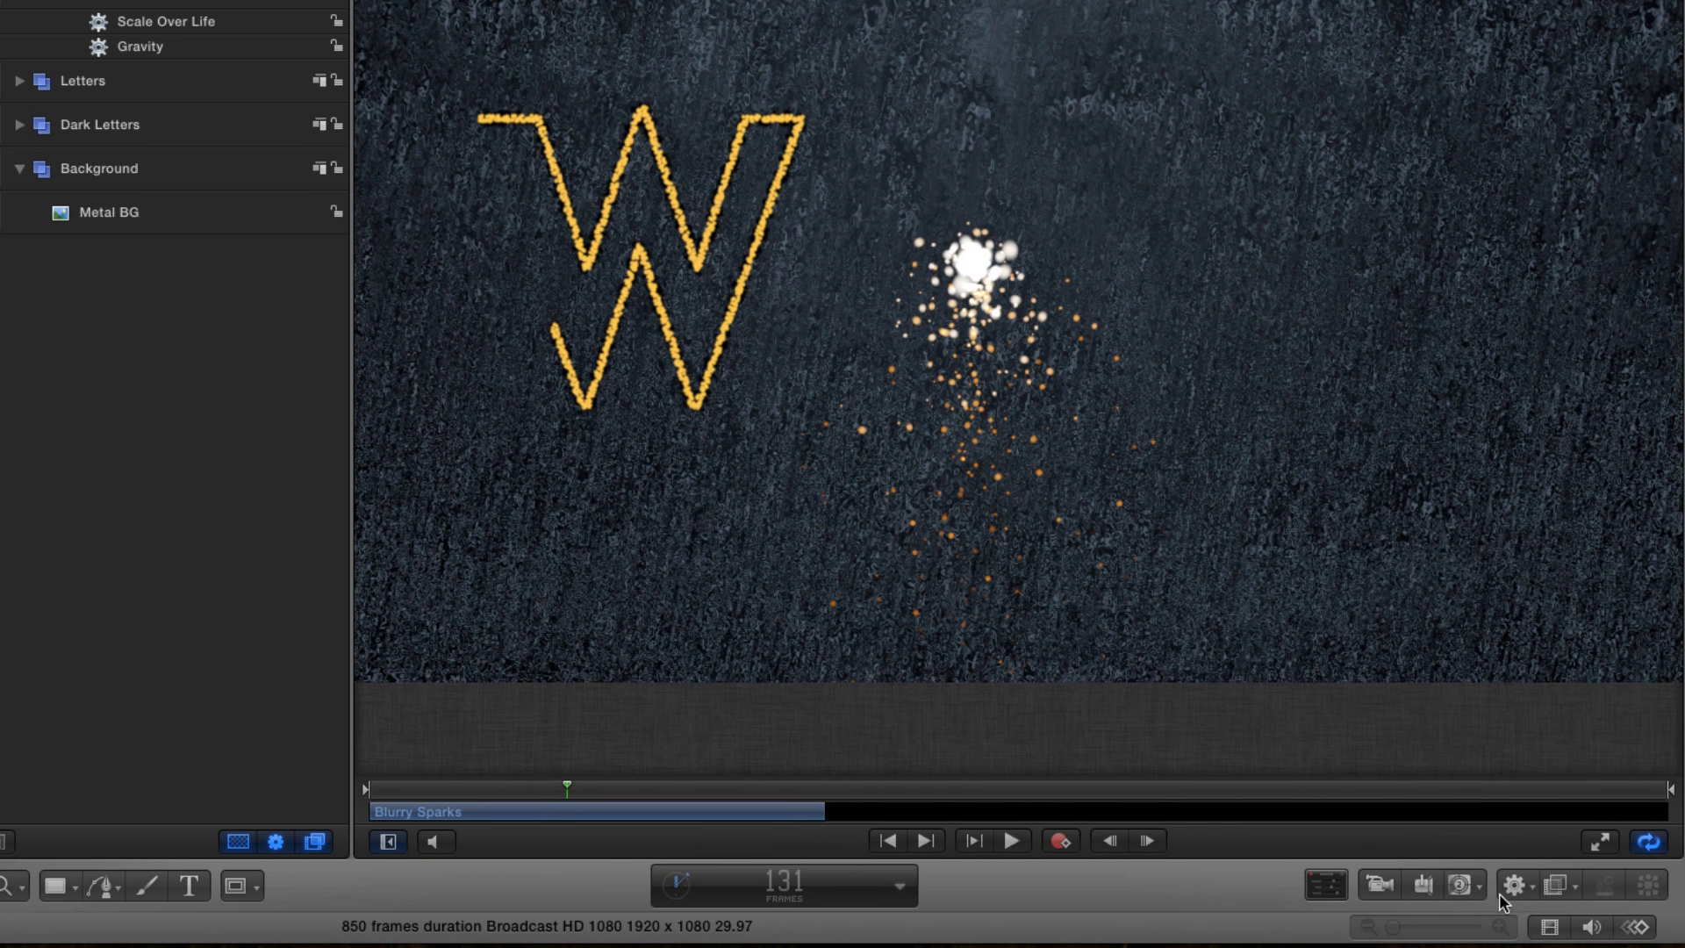
{"action": "left_click", "coordinate": [1645, 913]}
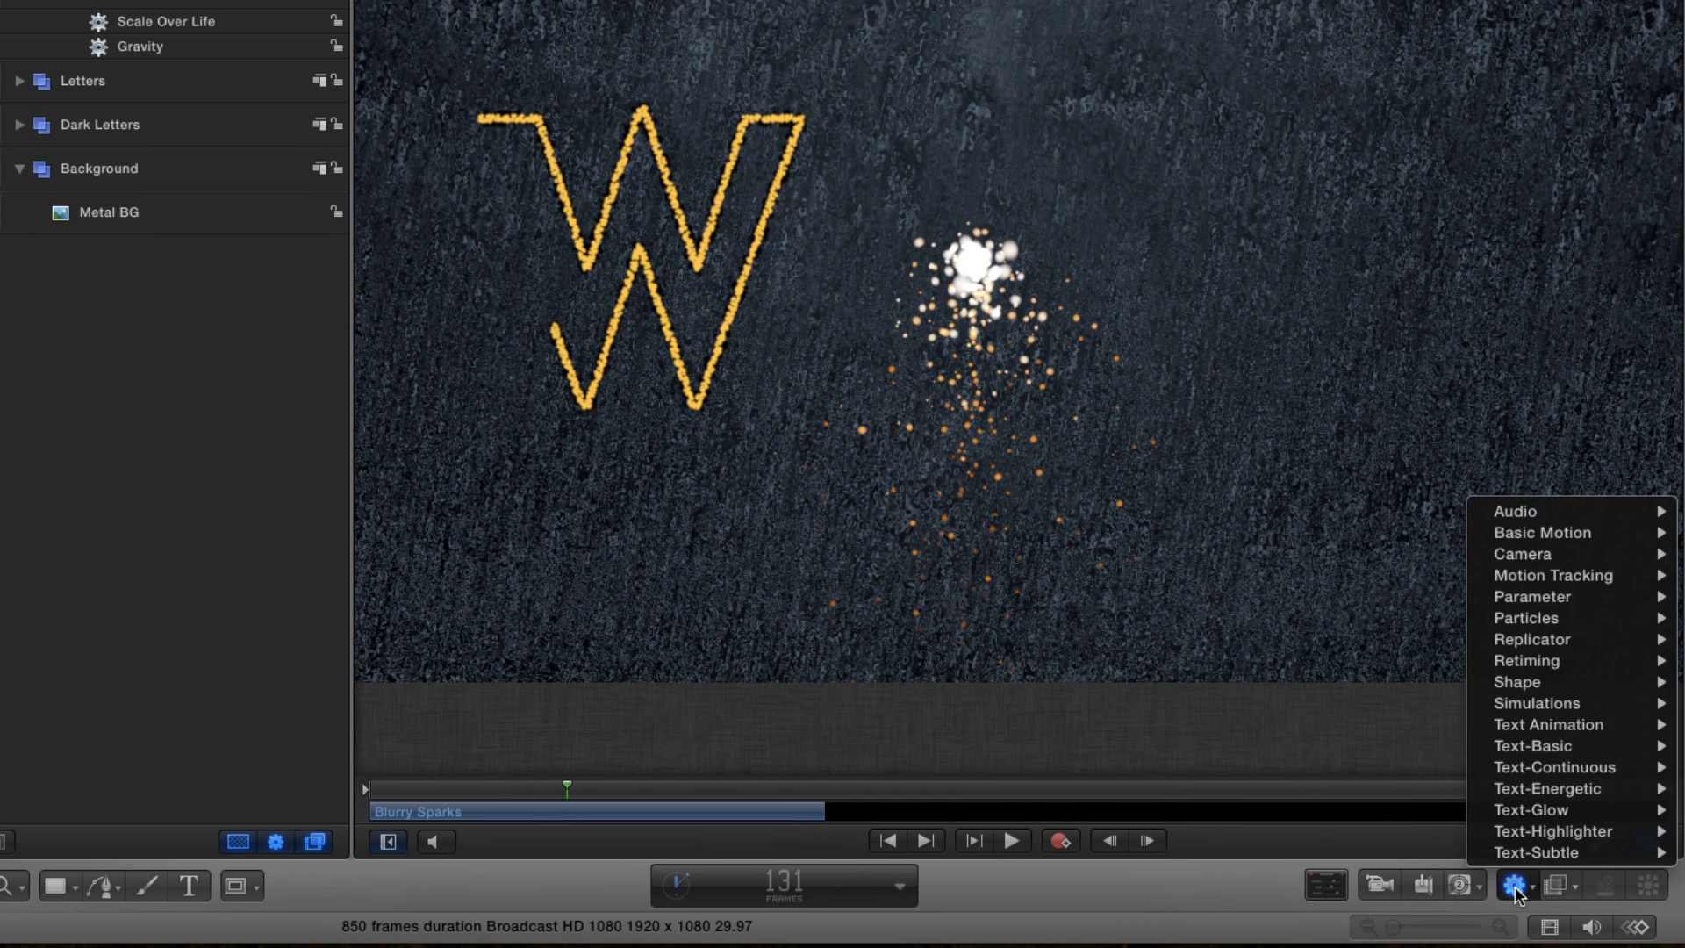
{"action": "mouse_move", "coordinate": [1567, 542]}
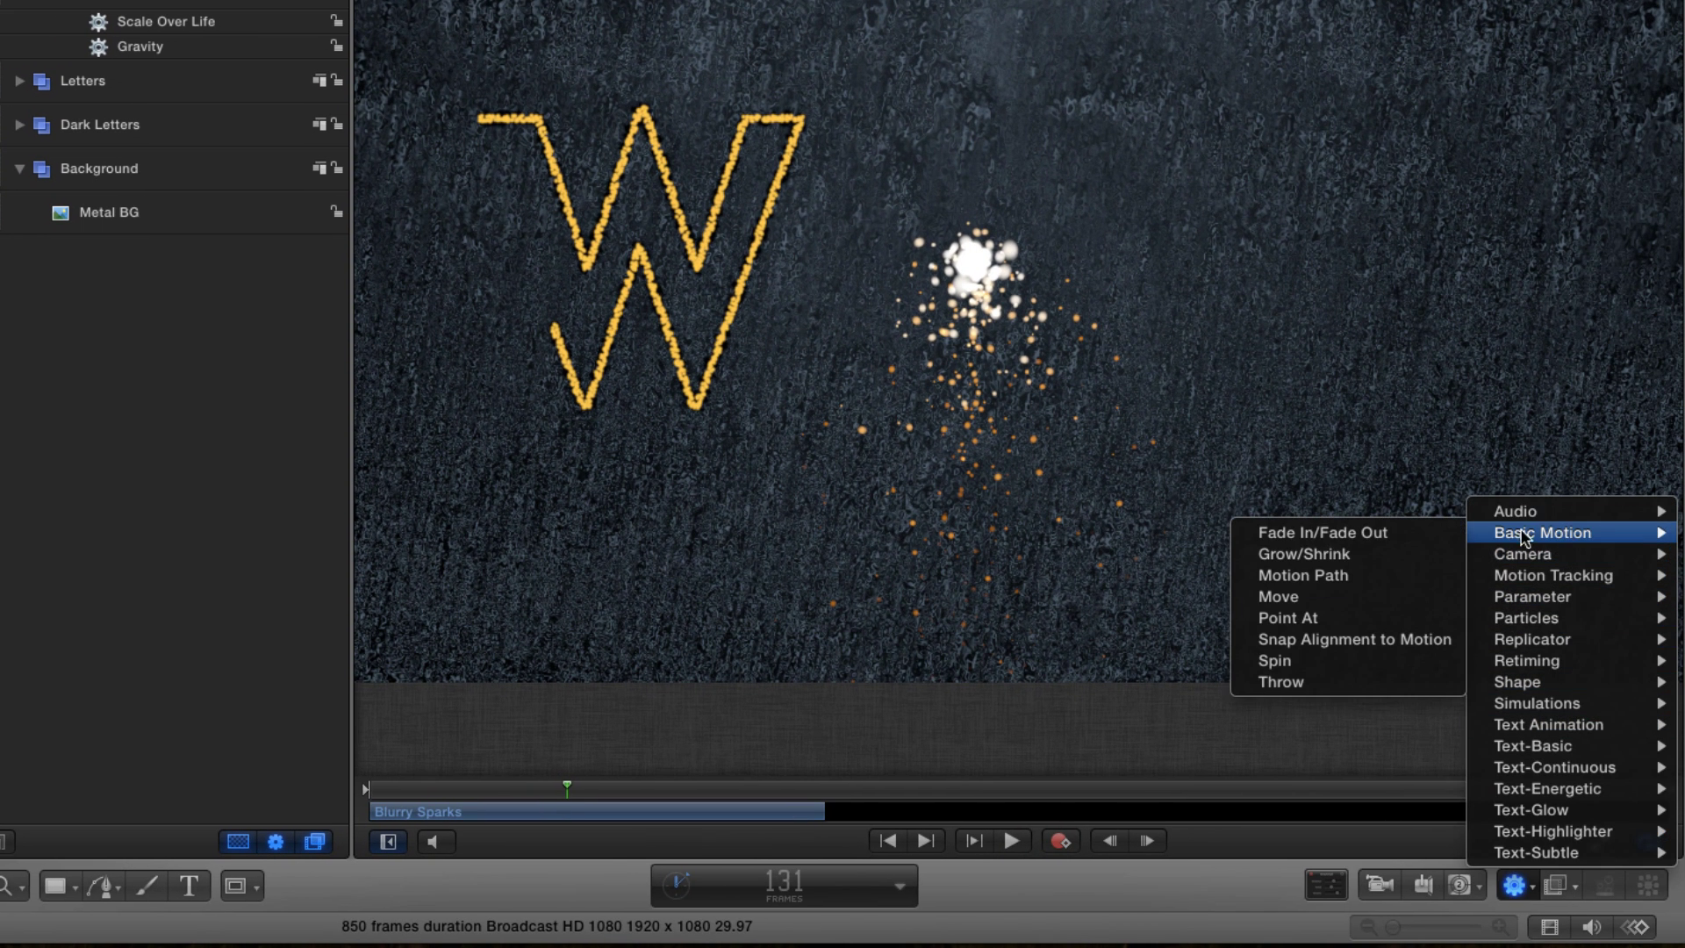
{"action": "left_click", "coordinate": [1290, 576]}
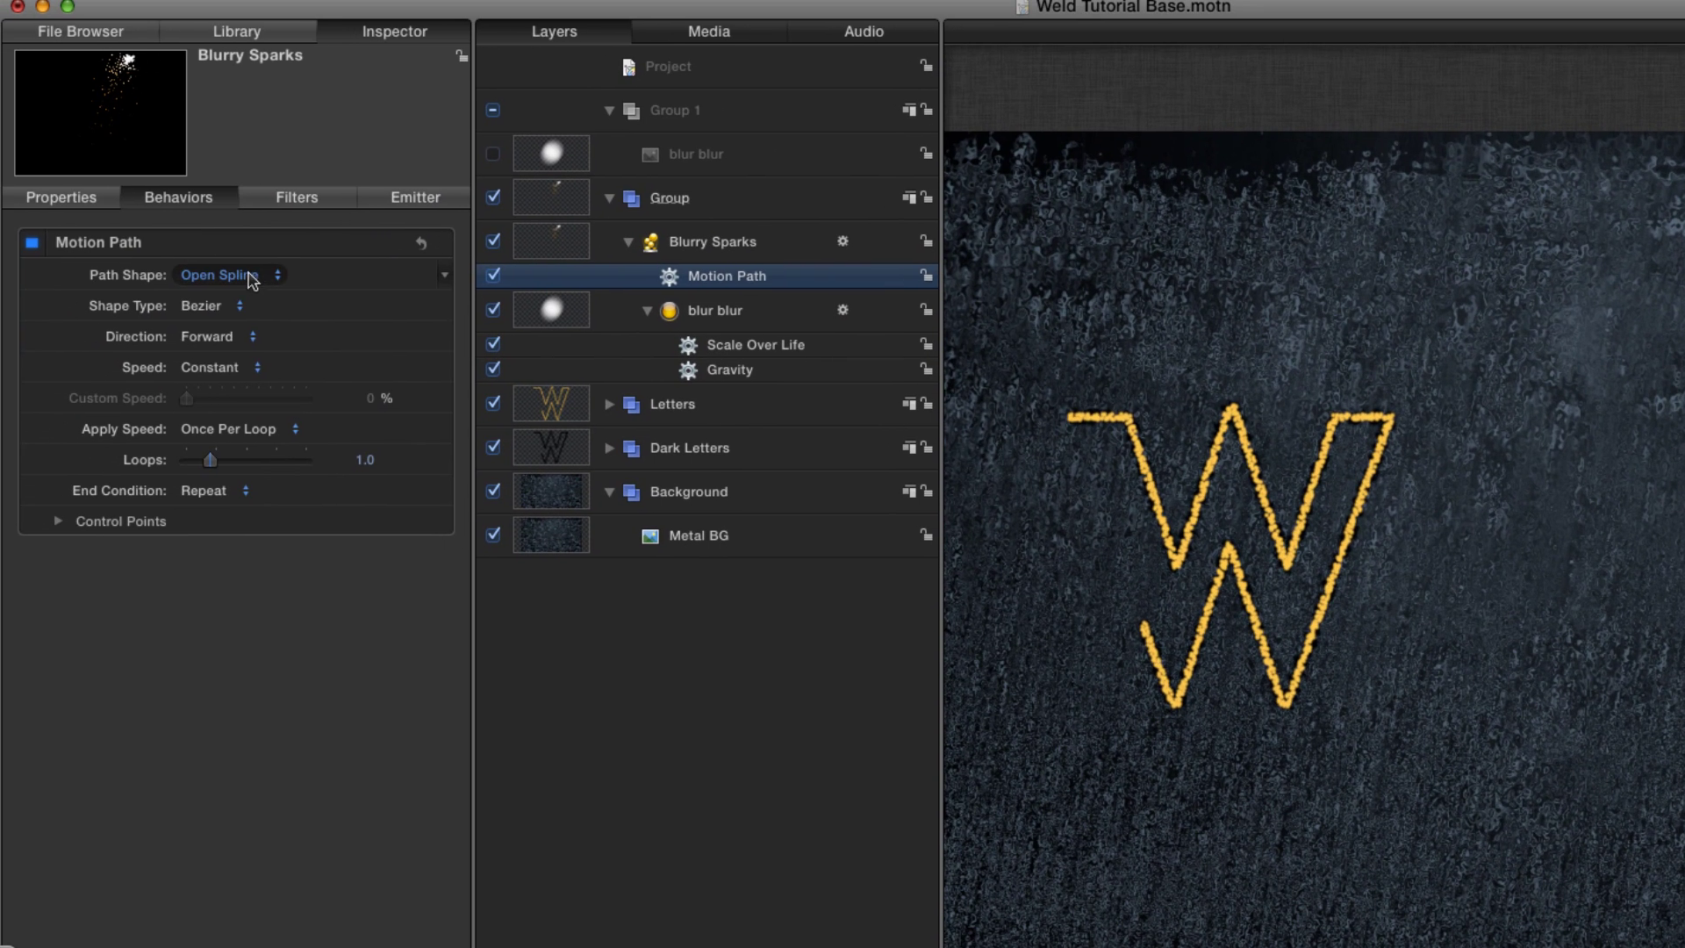
{"action": "left_click", "coordinate": [249, 275]}
{"action": "left_click", "coordinate": [246, 371]}
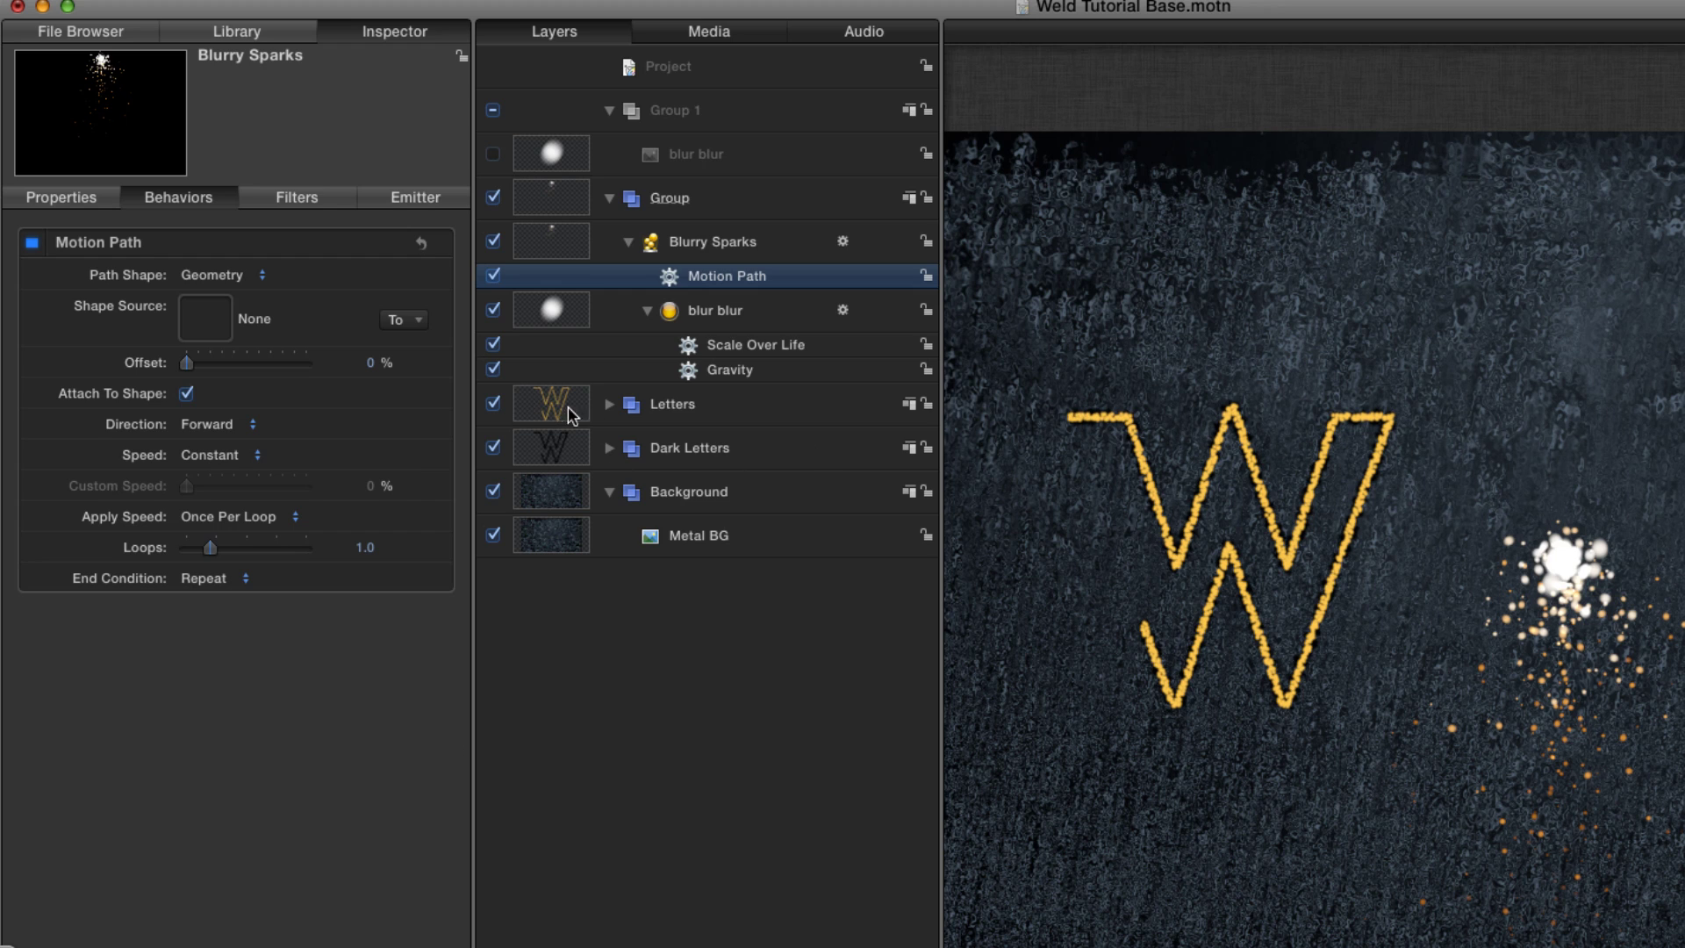
{"action": "left_click", "coordinate": [609, 405]}
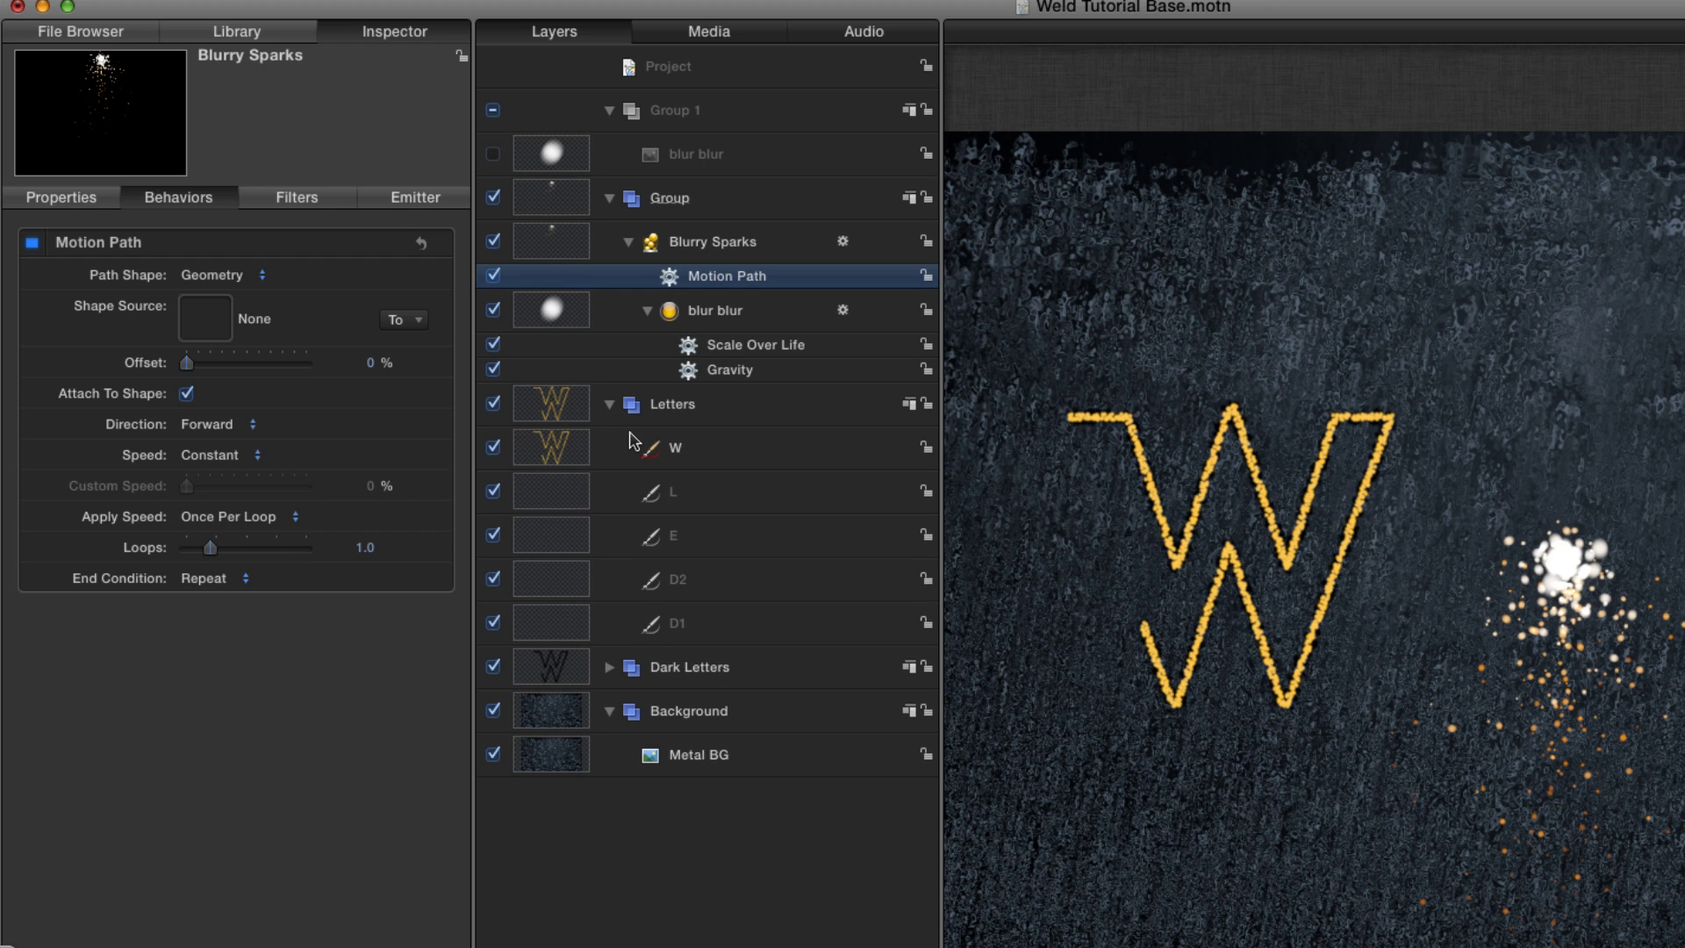
{"action": "left_click_drag", "start_coordinate": [558, 454], "coordinate": [203, 313]}
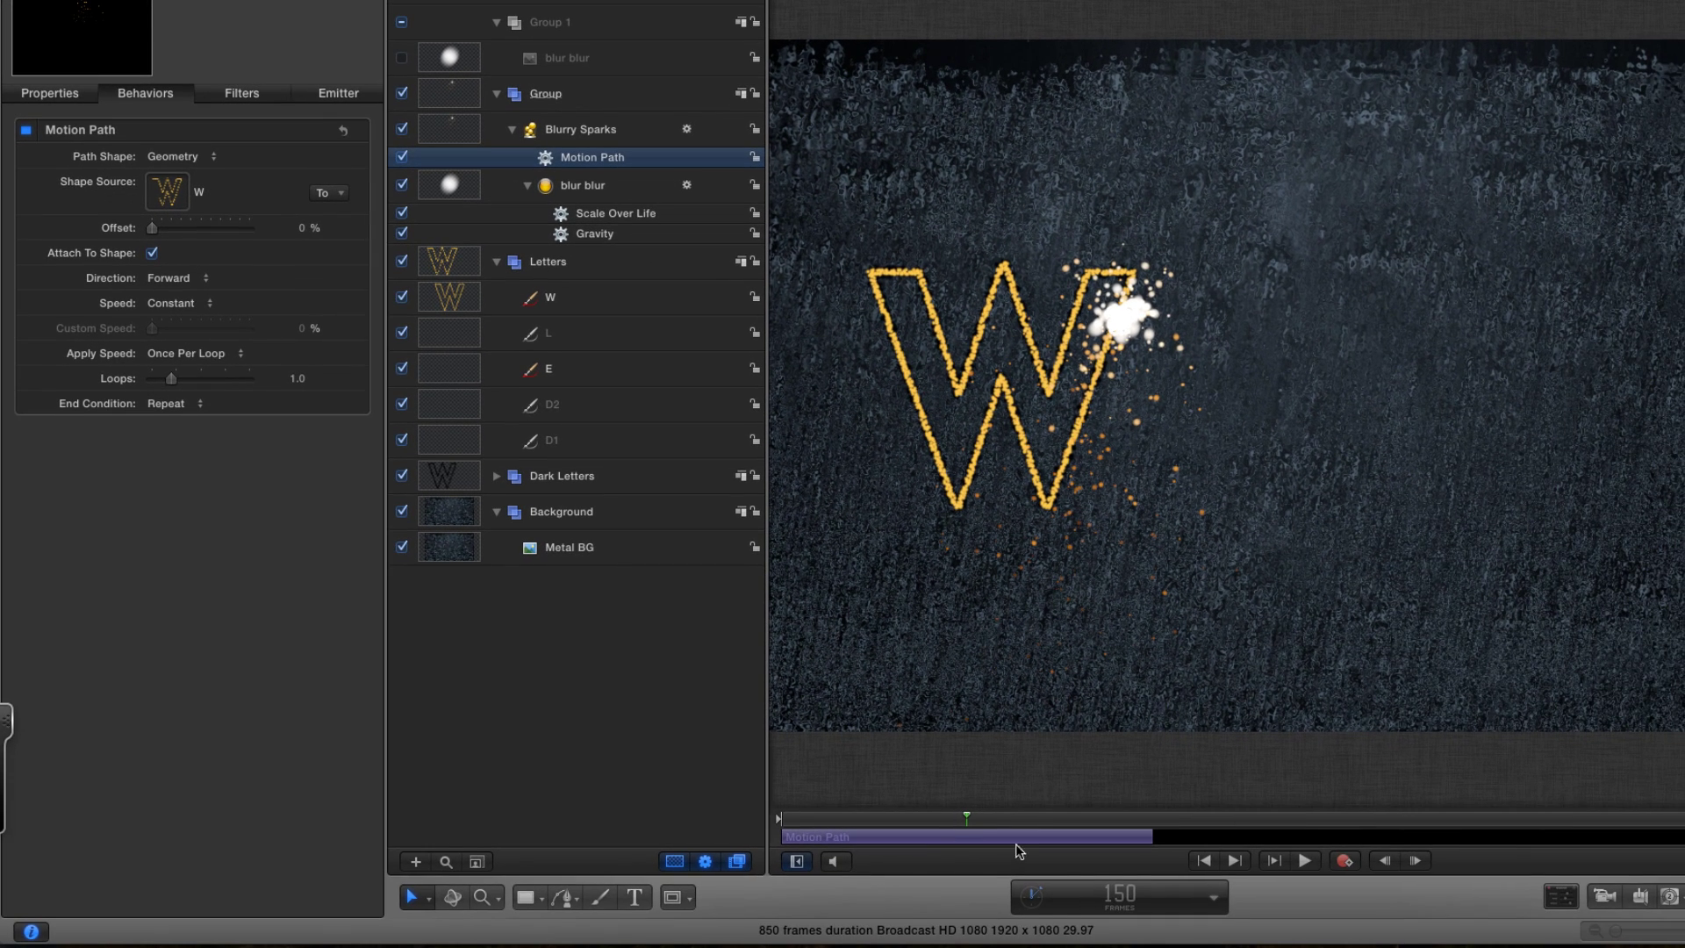
Trim the Motion Path to end at the playhead and scrub to watch the sparks trace the W.
{"action": "left_click", "coordinate": [956, 840]}
{"action": "key", "text": "o"}
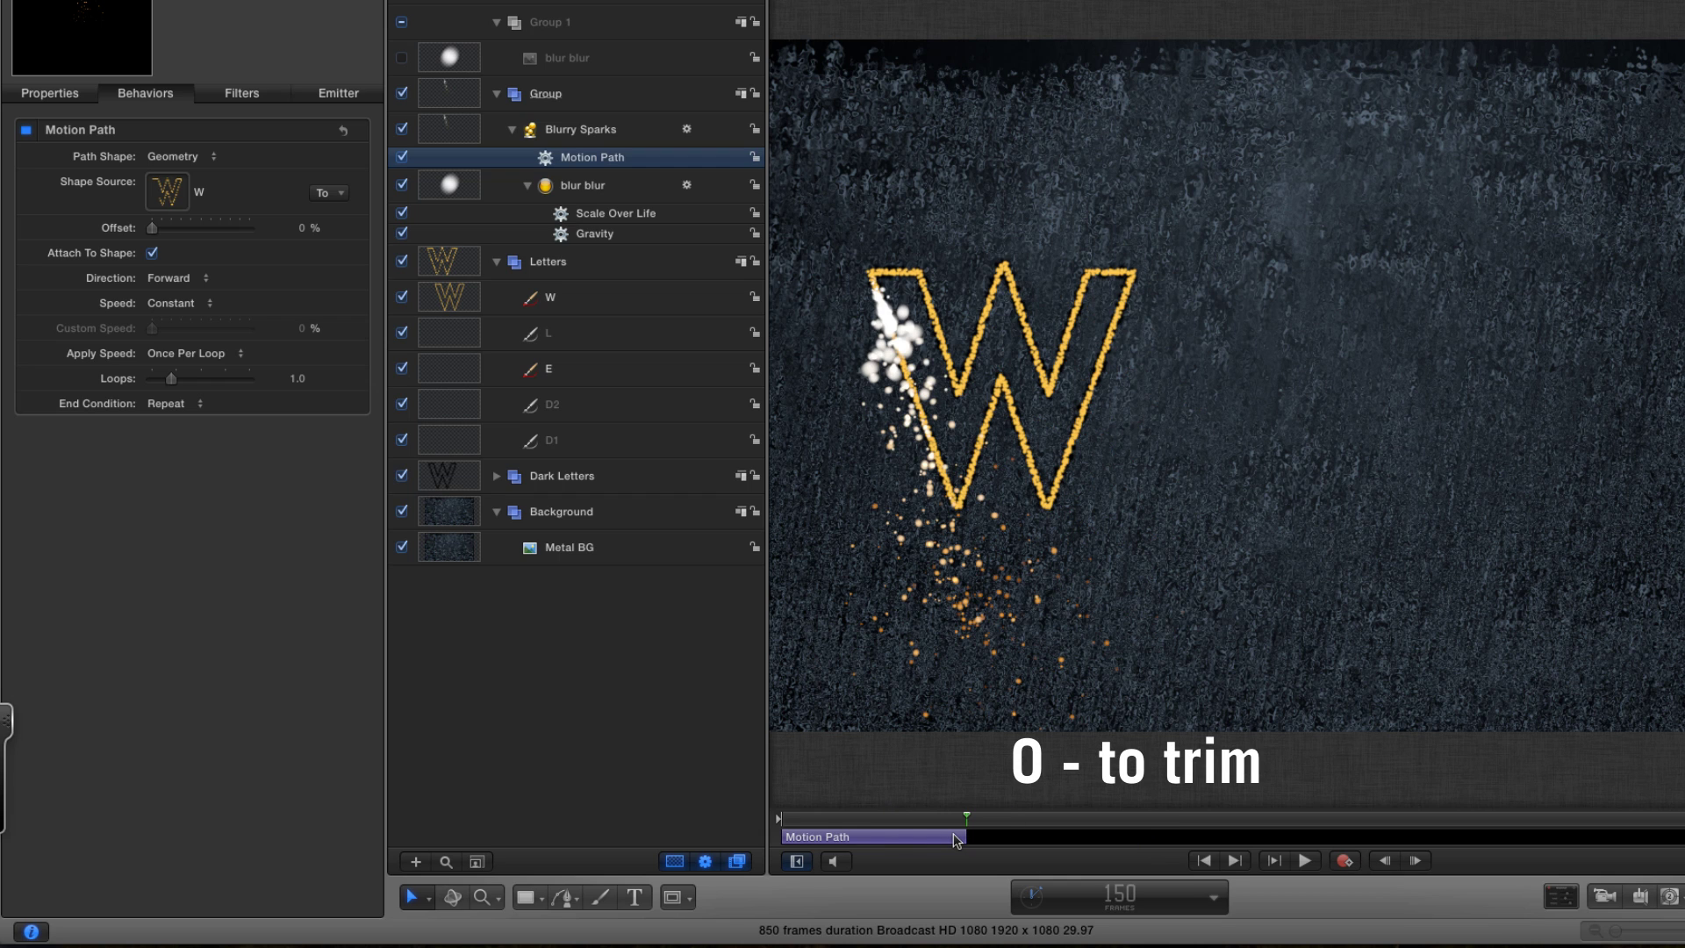
{"action": "mouse_move", "coordinate": [787, 821]}
{"action": "left_mouse_down"}
{"action": "mouse_move", "coordinate": [1102, 844]}
{"action": "mouse_move", "coordinate": [965, 846]}
{"action": "left_mouse_up"}
Keyframe the blur blur cell's Birth Rate and Birth Rate Randomness, then drop both to 0.
{"action": "left_click", "coordinate": [583, 185]}
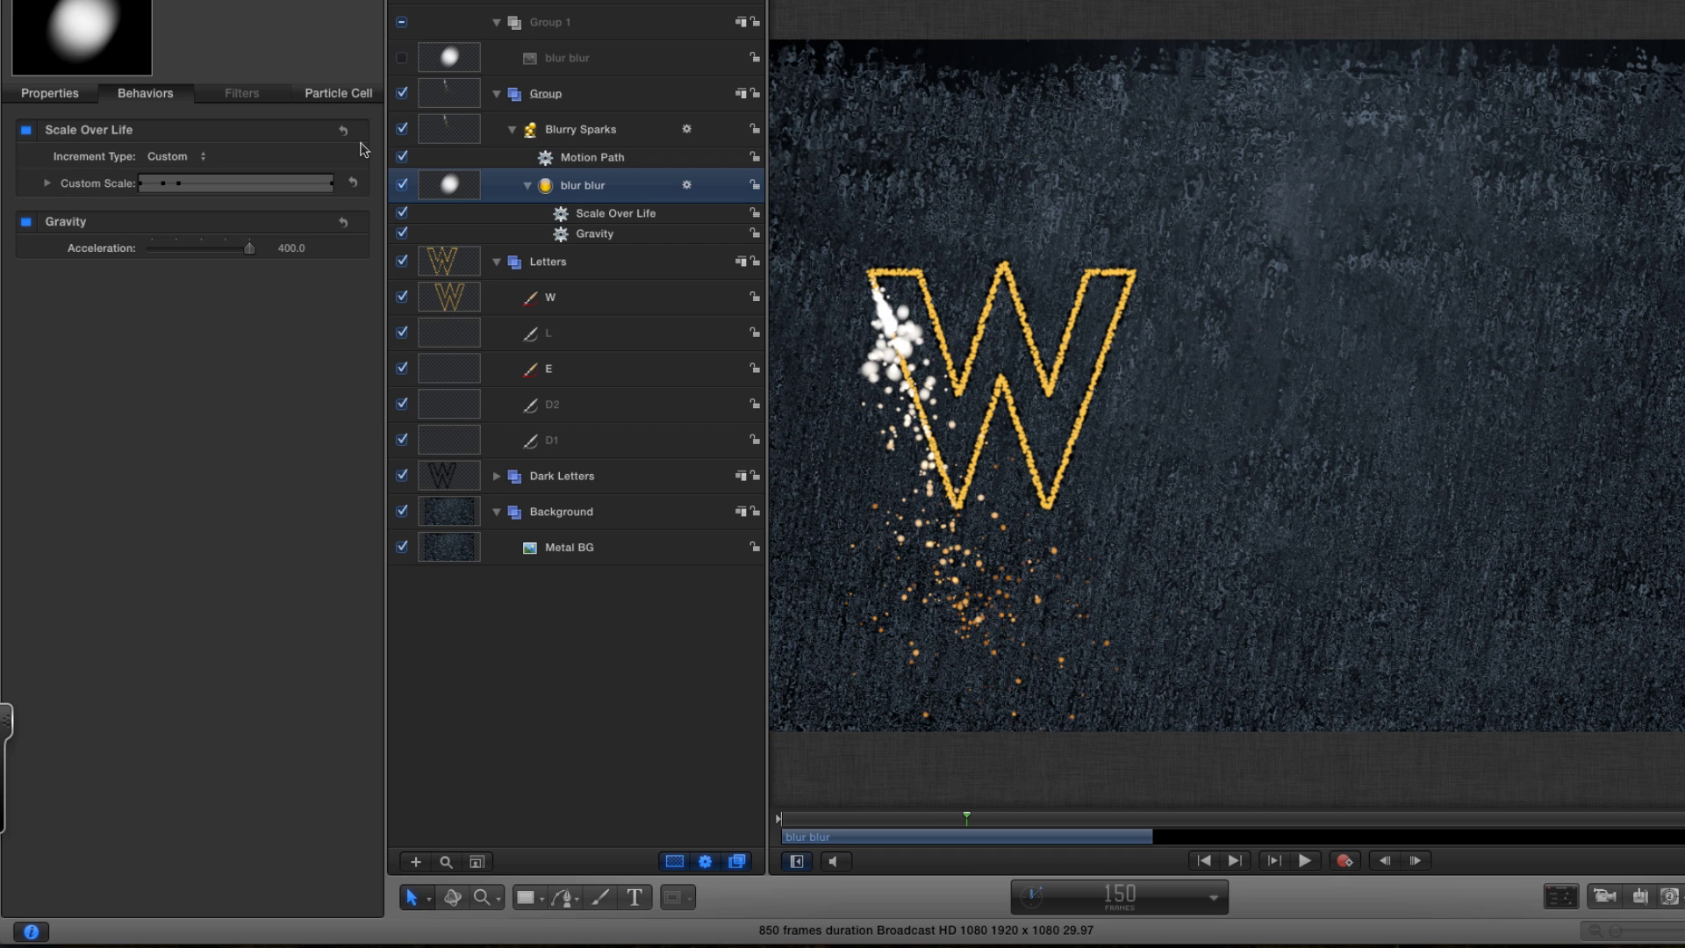
{"action": "left_click", "coordinate": [321, 92]}
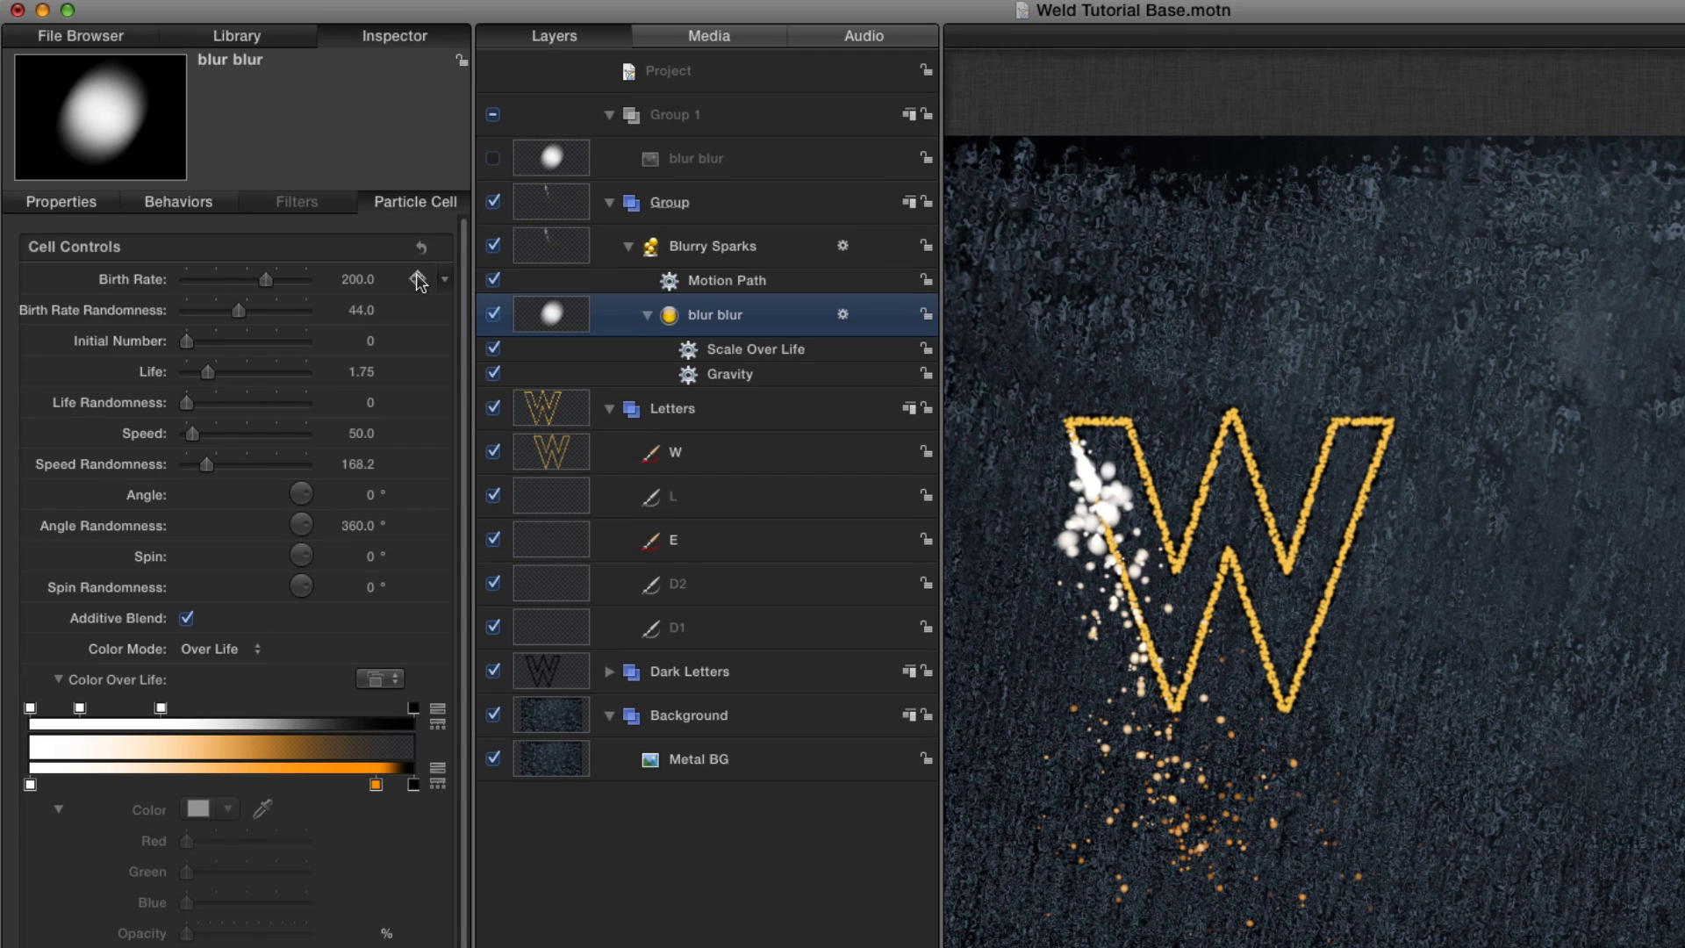
{"action": "left_click", "coordinate": [419, 280]}
{"action": "left_click", "coordinate": [418, 310]}
{"action": "left_click_drag", "start_coordinate": [269, 281], "coordinate": [63, 283]}
{"action": "left_click_drag", "start_coordinate": [235, 313], "coordinate": [69, 316]}
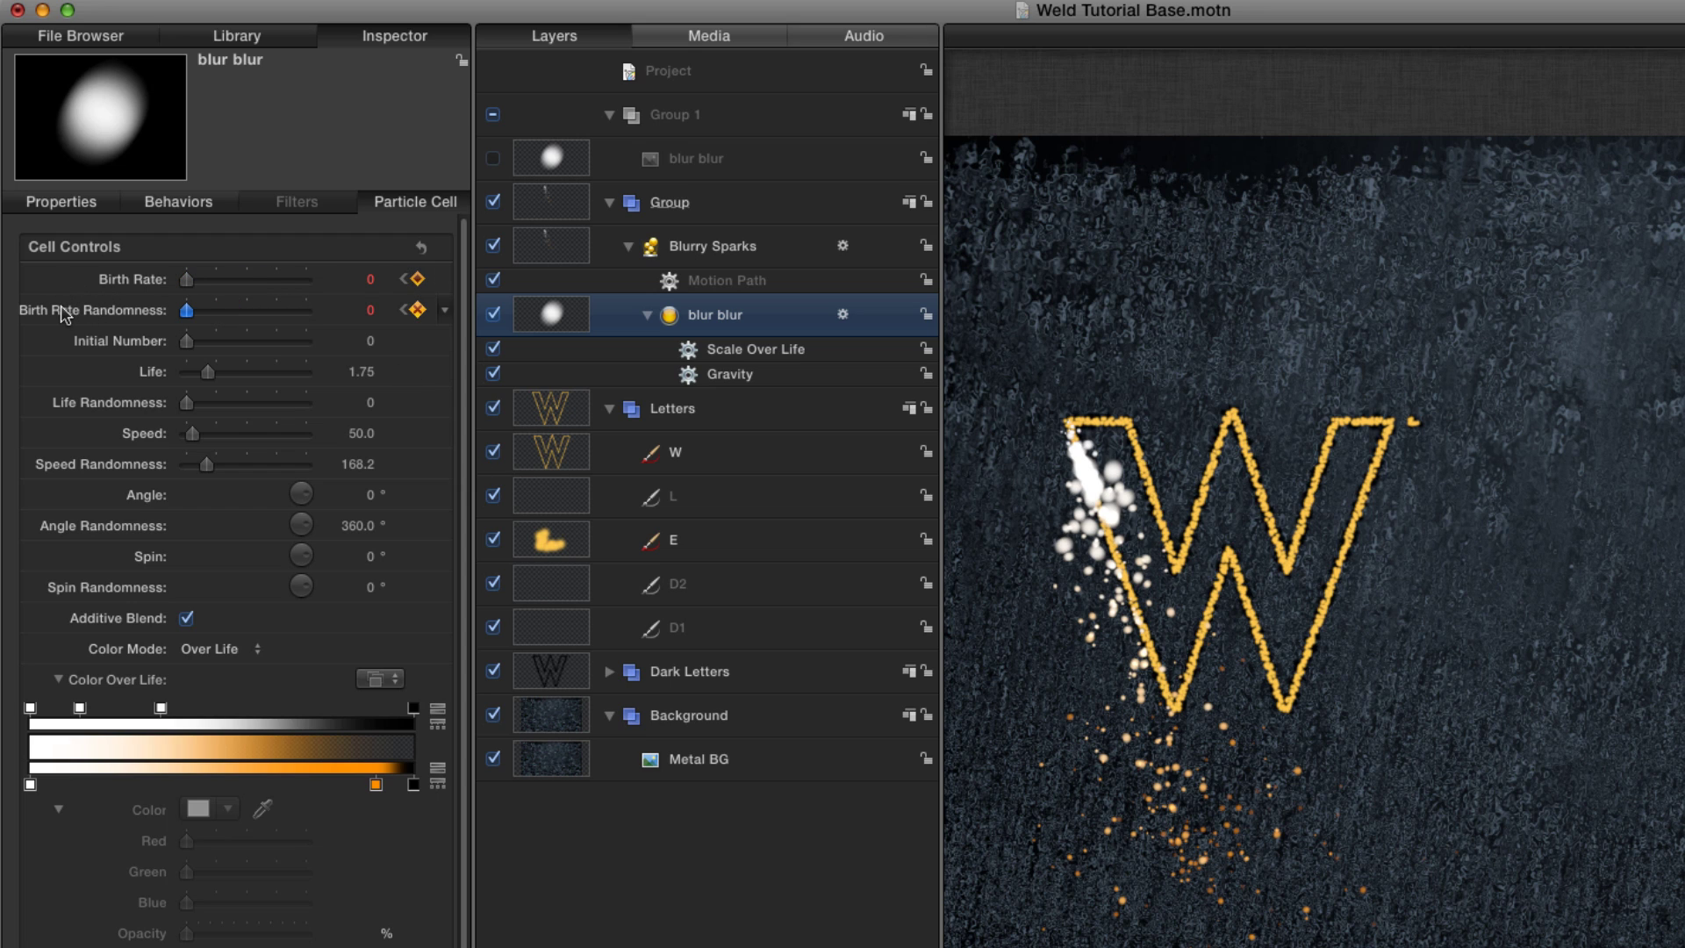
{"action": "key", "text": "space"}
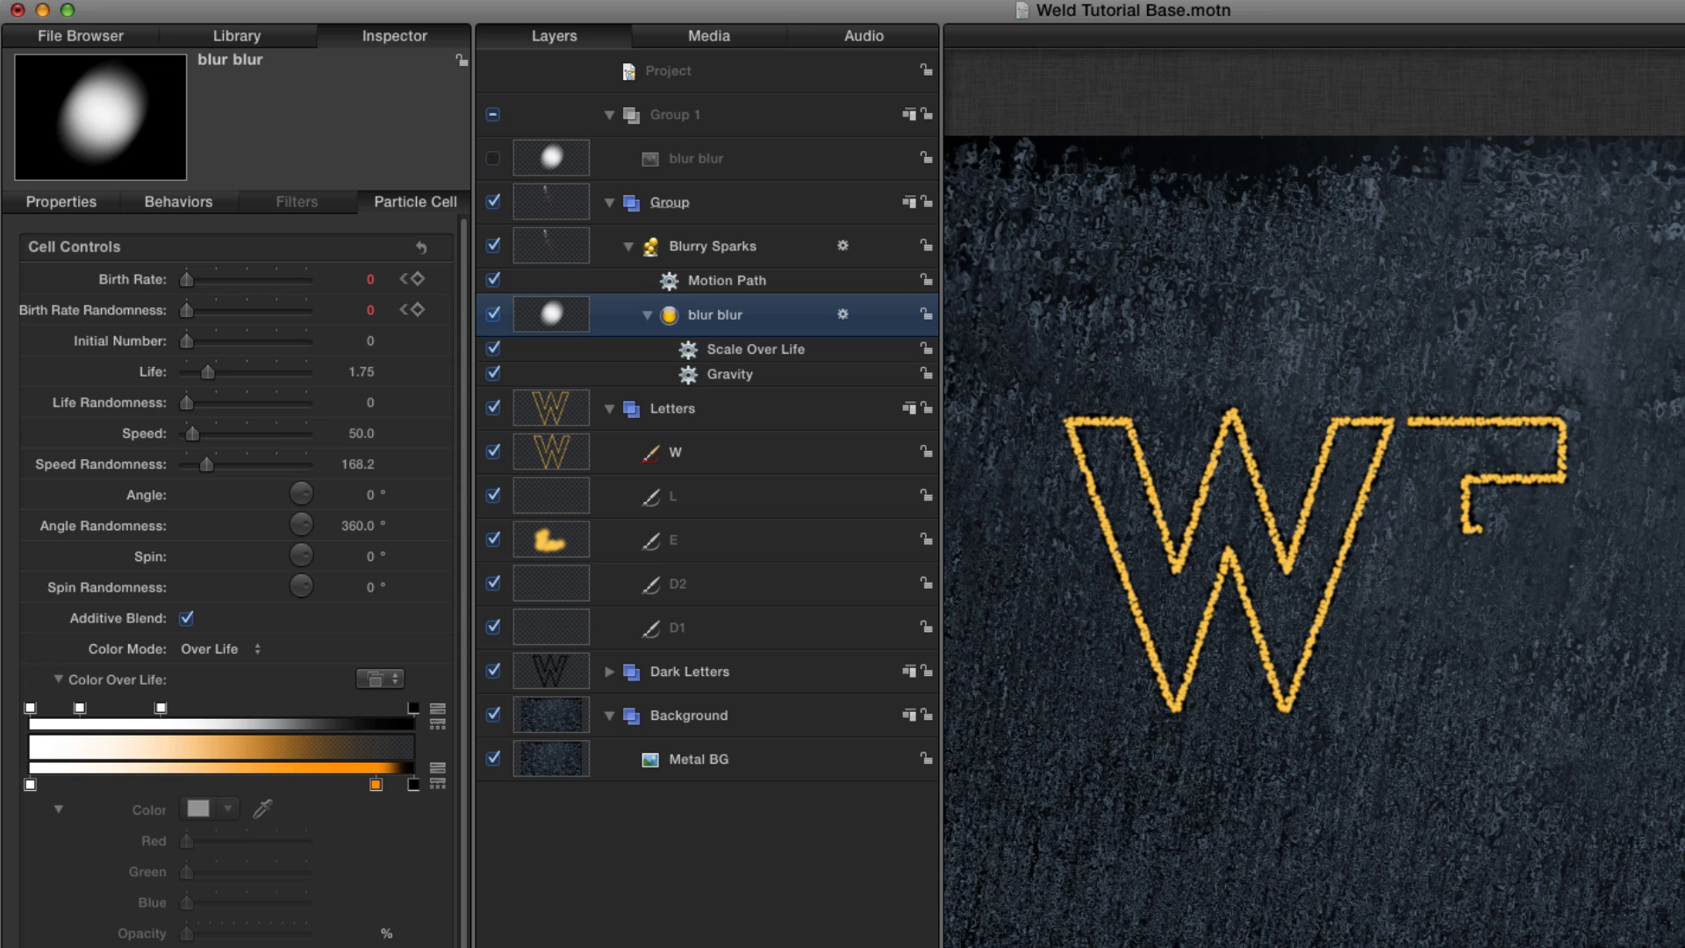
Set the Blurry Sparks emitter's blend mode to Add.
{"action": "key", "text": "Up"}
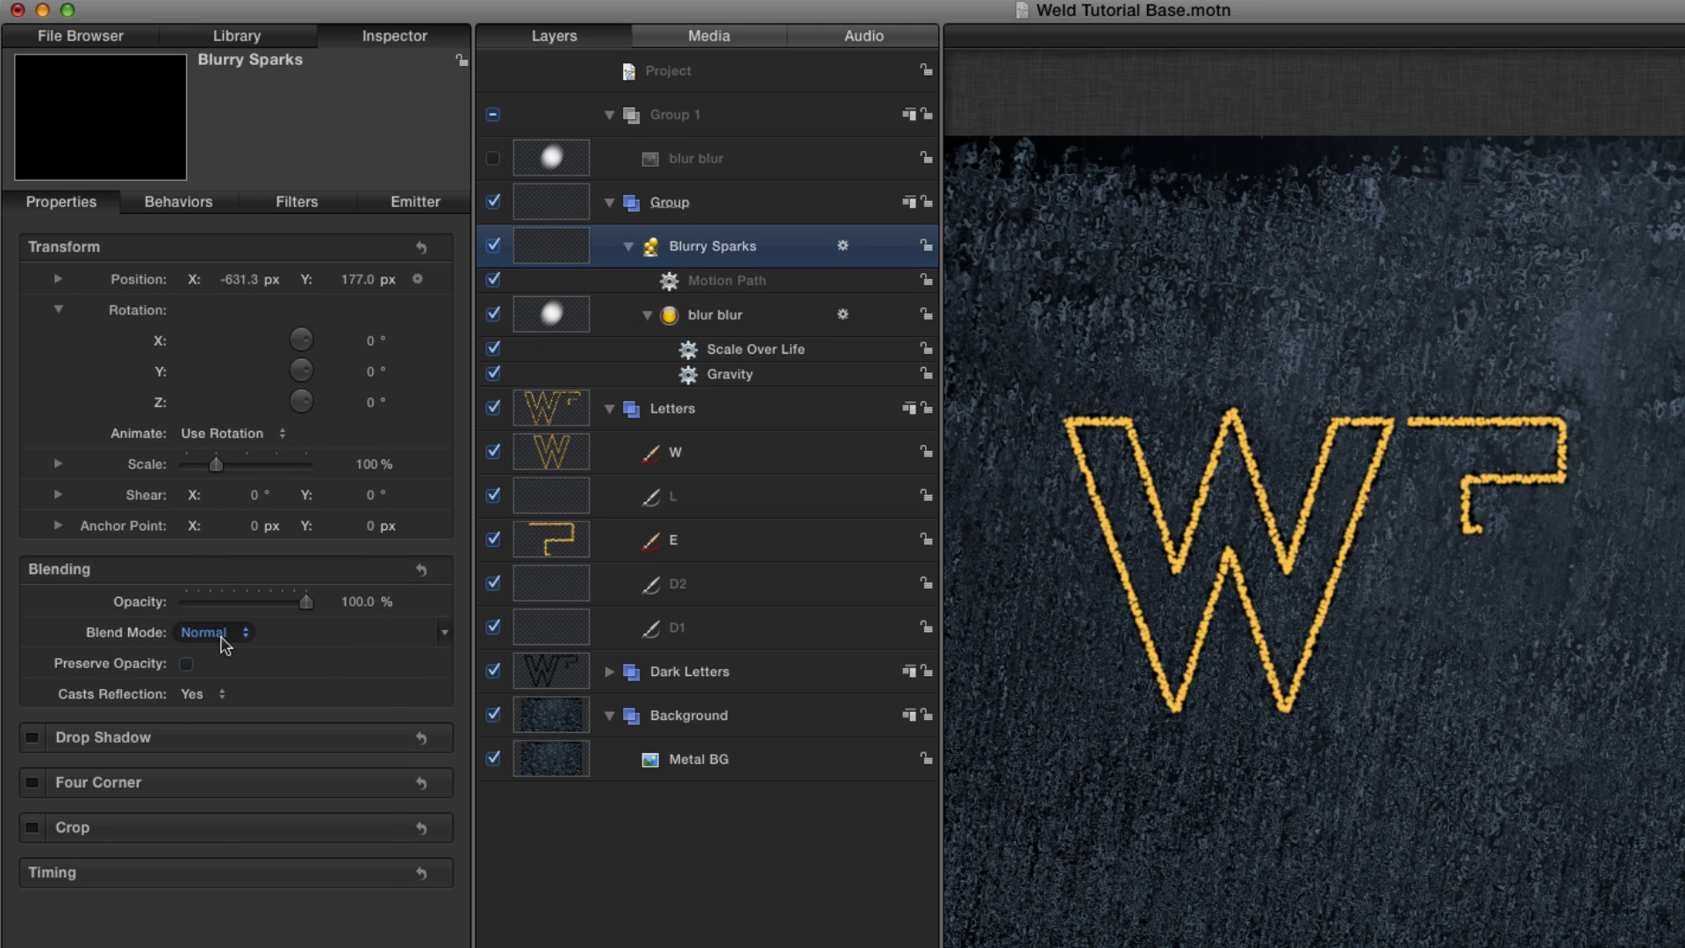
{"action": "left_click", "coordinate": [210, 633]}
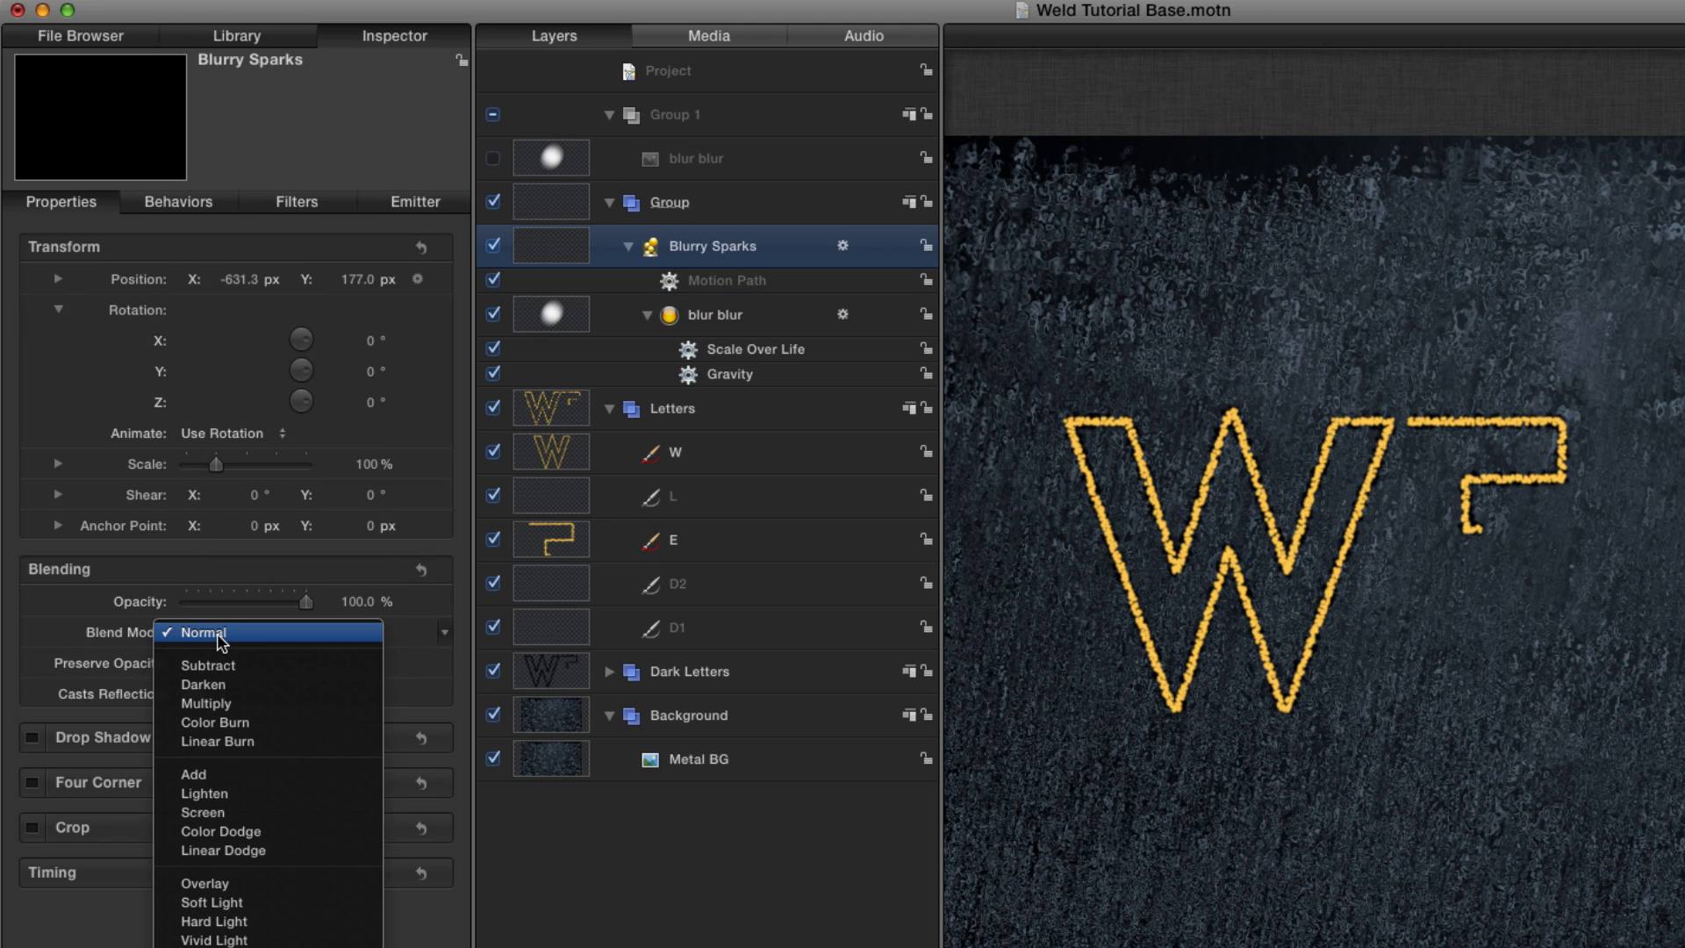
{"action": "left_click", "coordinate": [211, 775]}
{"action": "left_click", "coordinate": [687, 77]}
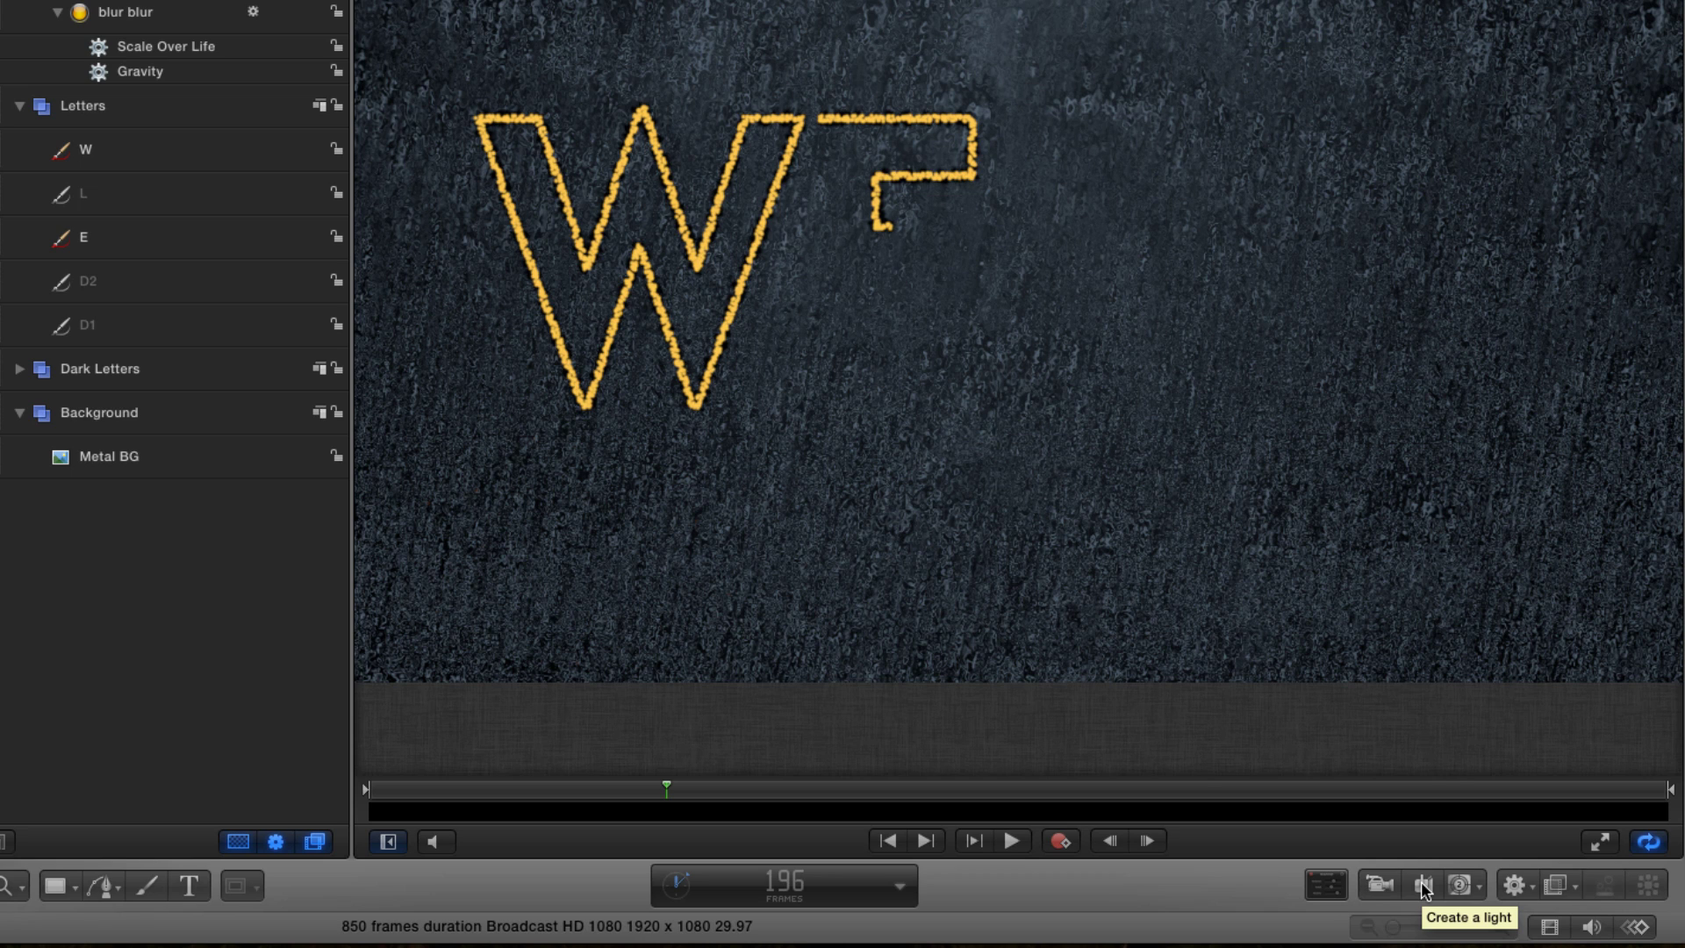
Add a light to the scene and set the Blurry Sparks' lighting shading to Off.
{"action": "left_click", "coordinate": [1424, 886]}
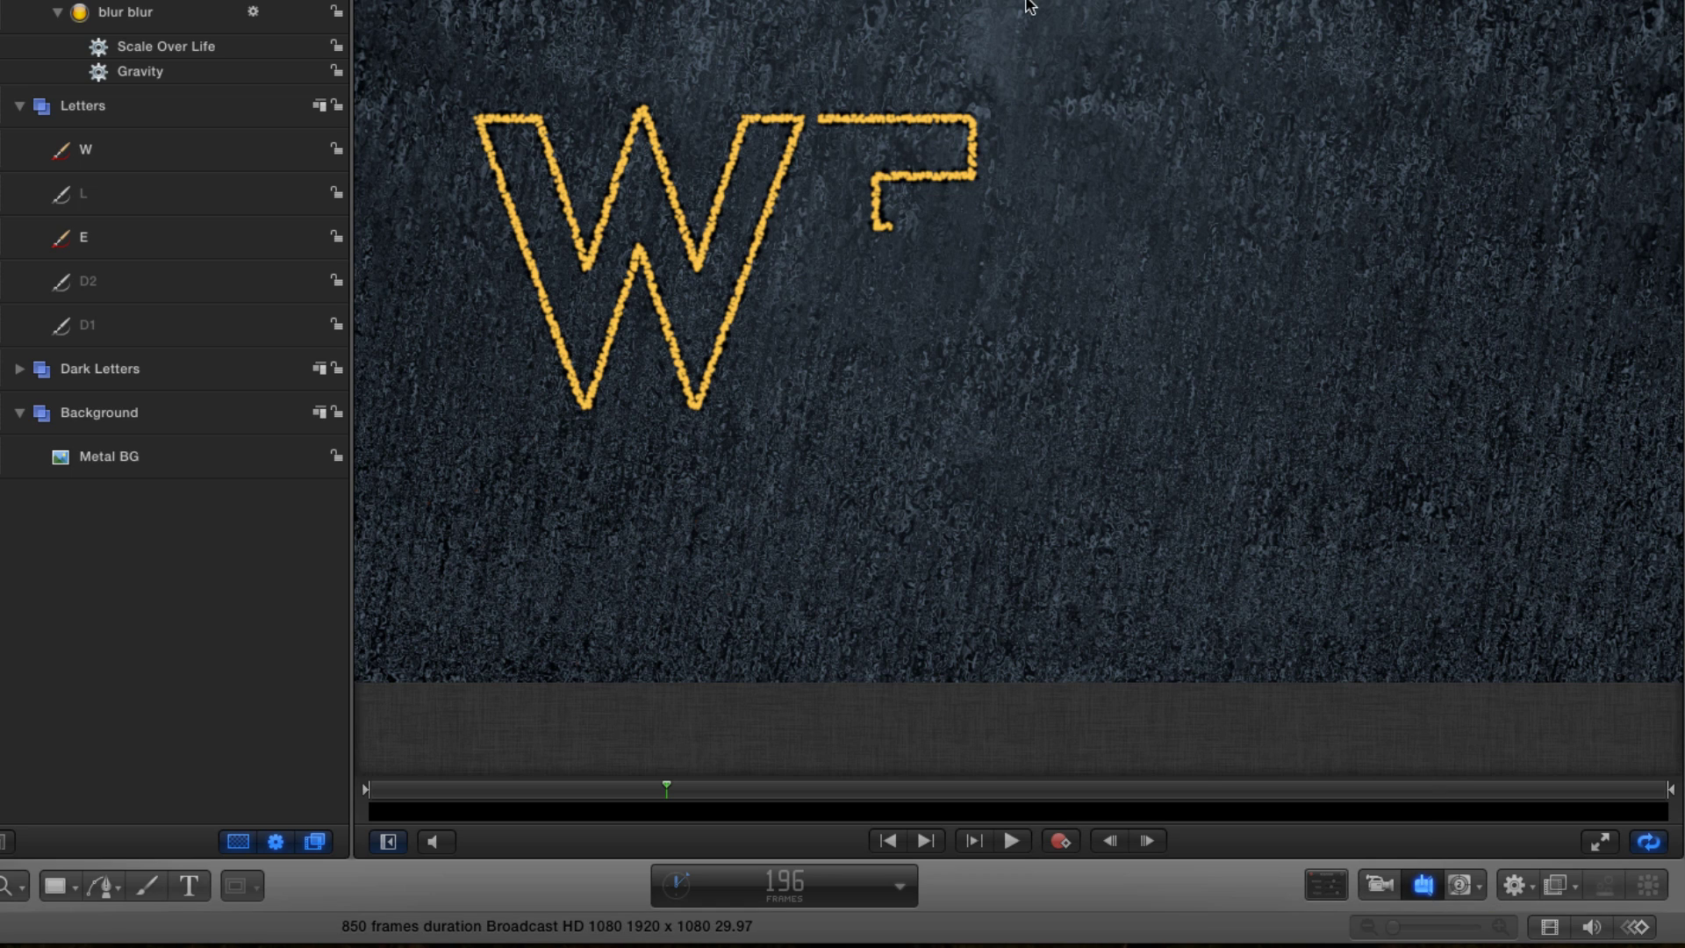
{"action": "left_click", "coordinate": [974, 257]}
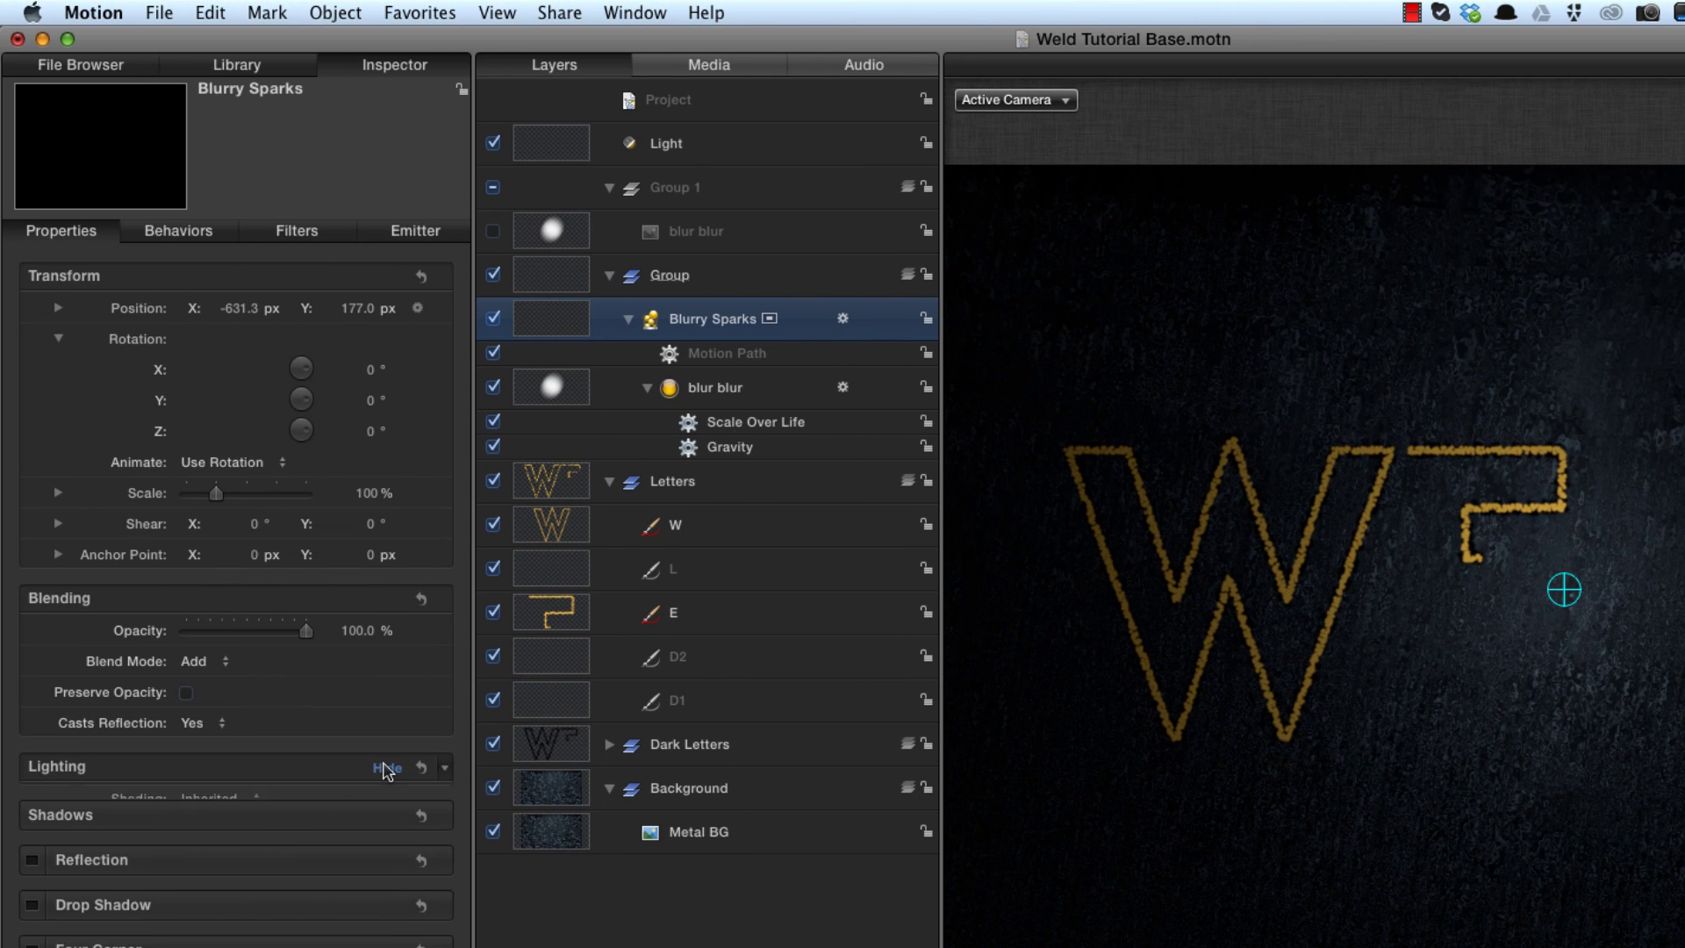
{"action": "left_click", "coordinate": [389, 766]}
{"action": "left_click", "coordinate": [211, 799]}
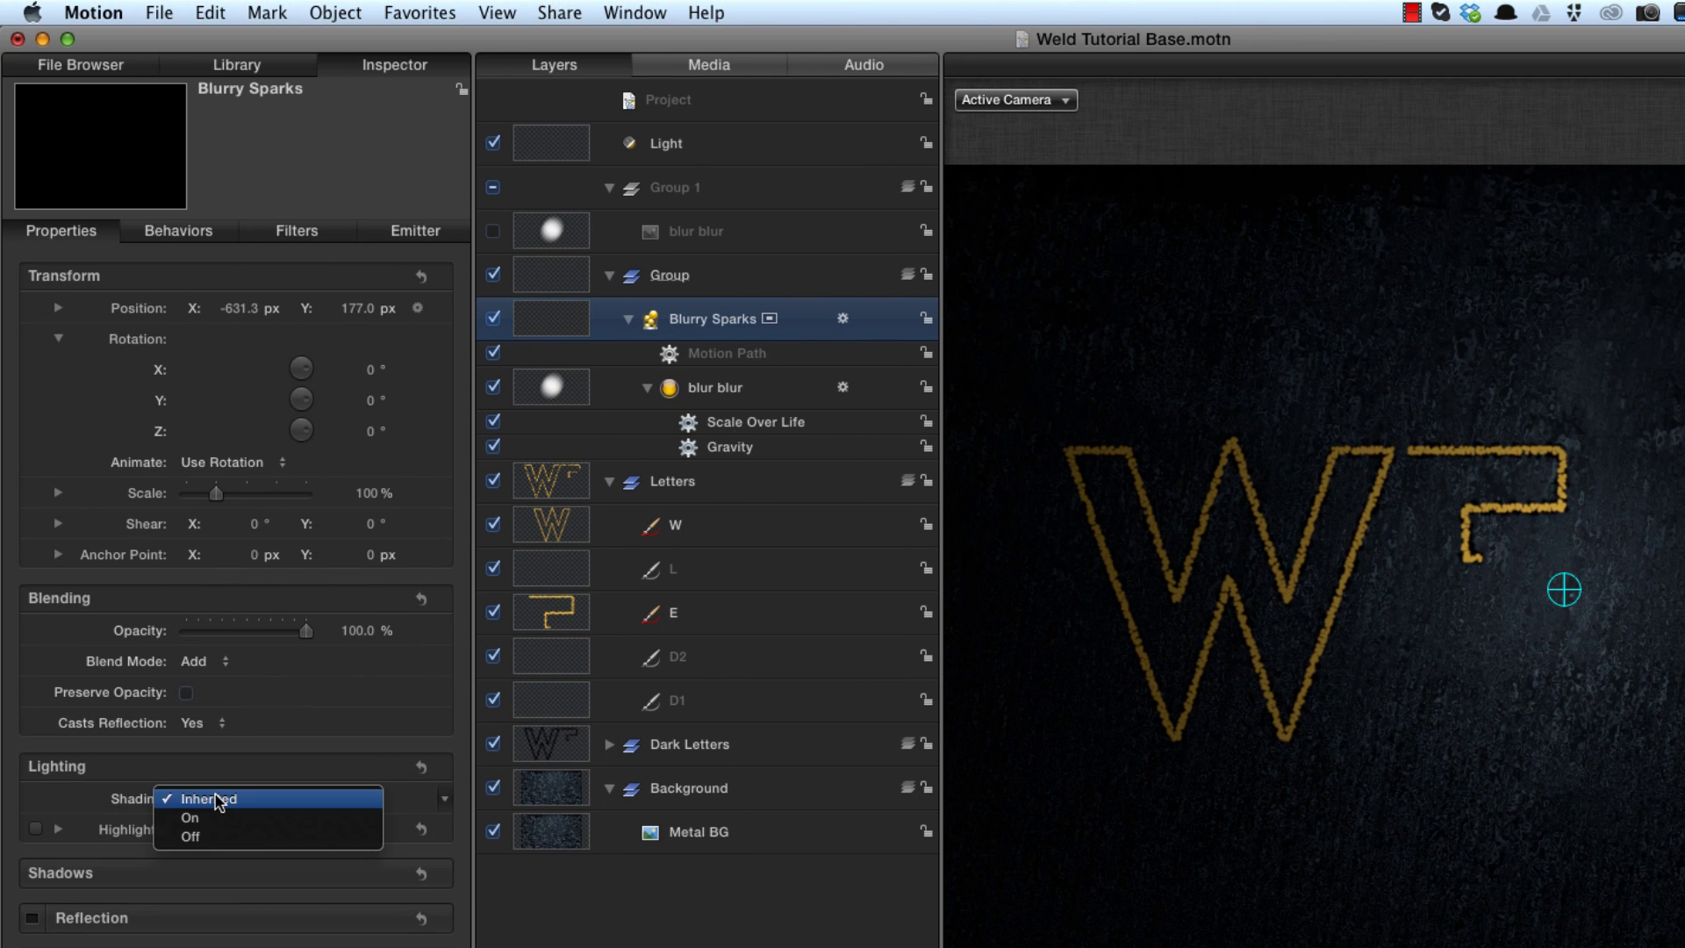
{"action": "left_click", "coordinate": [217, 838]}
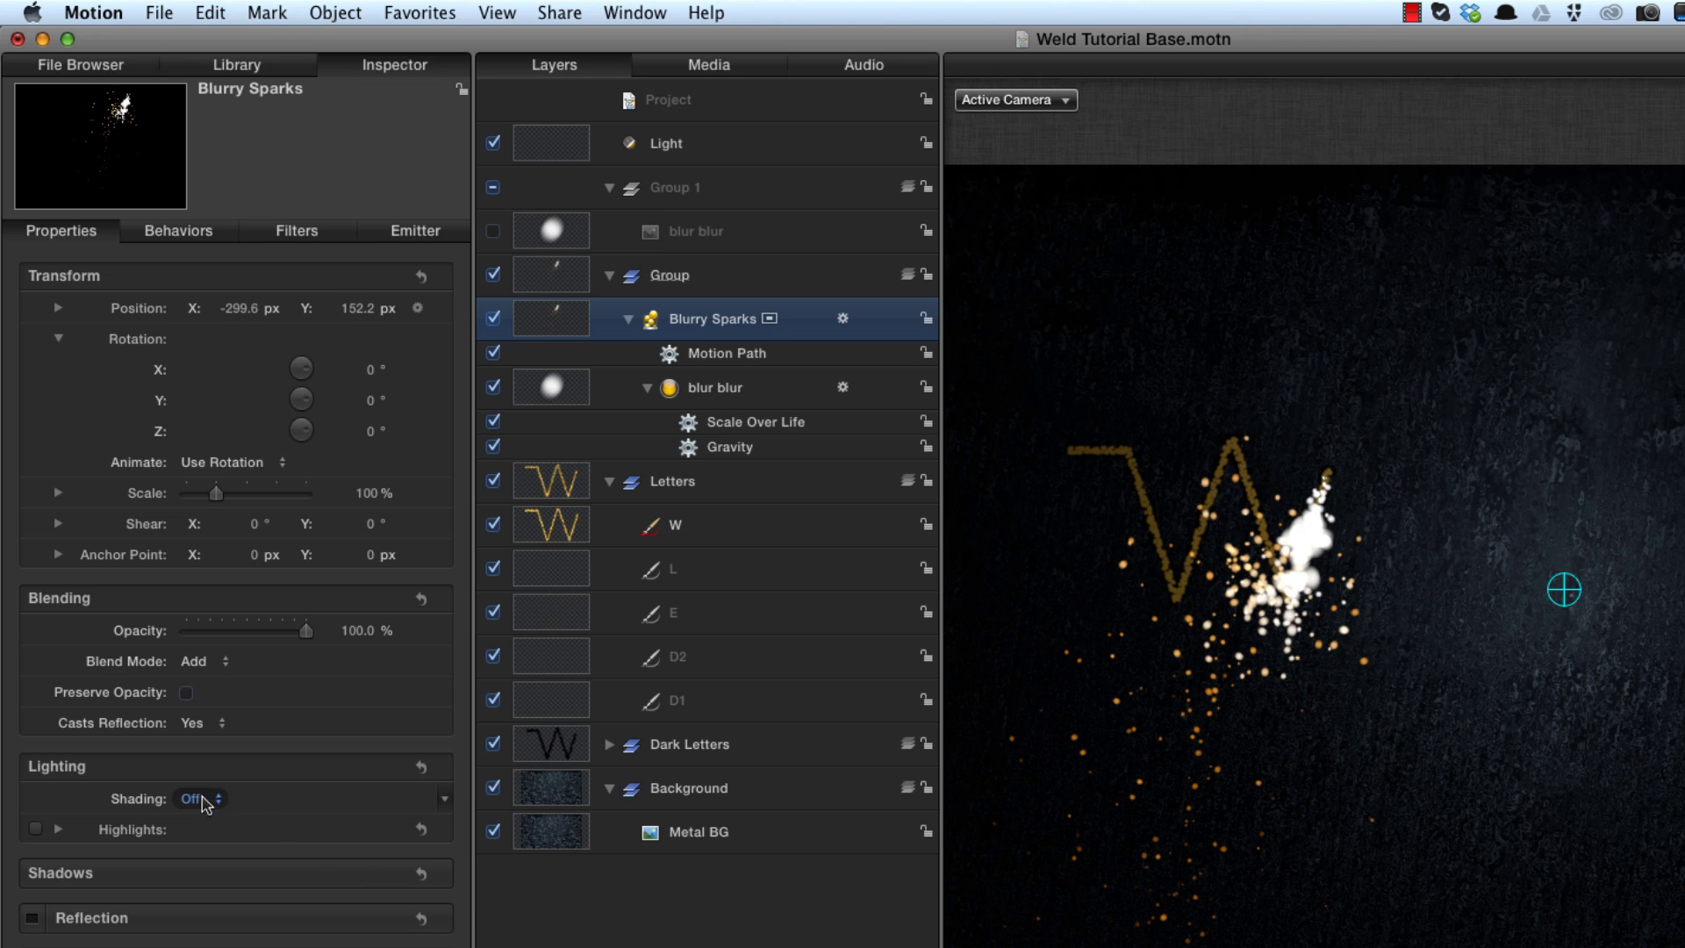
{"action": "left_click", "coordinate": [201, 803]}
{"action": "left_click", "coordinate": [216, 761]}
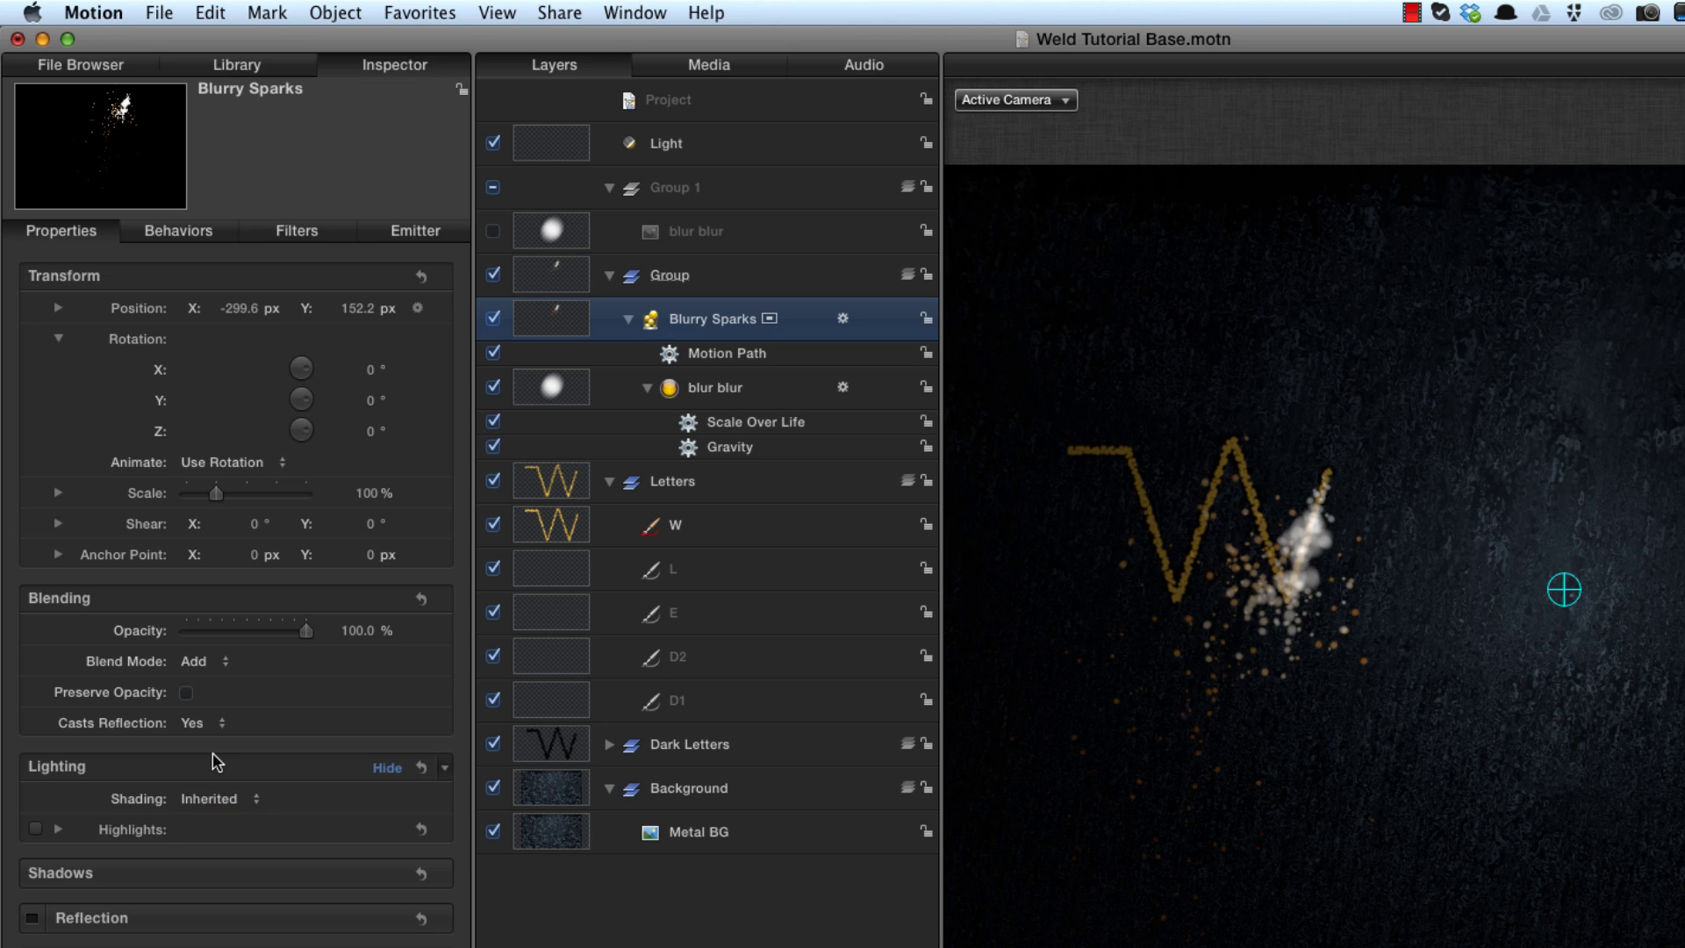
{"action": "left_click", "coordinate": [196, 799]}
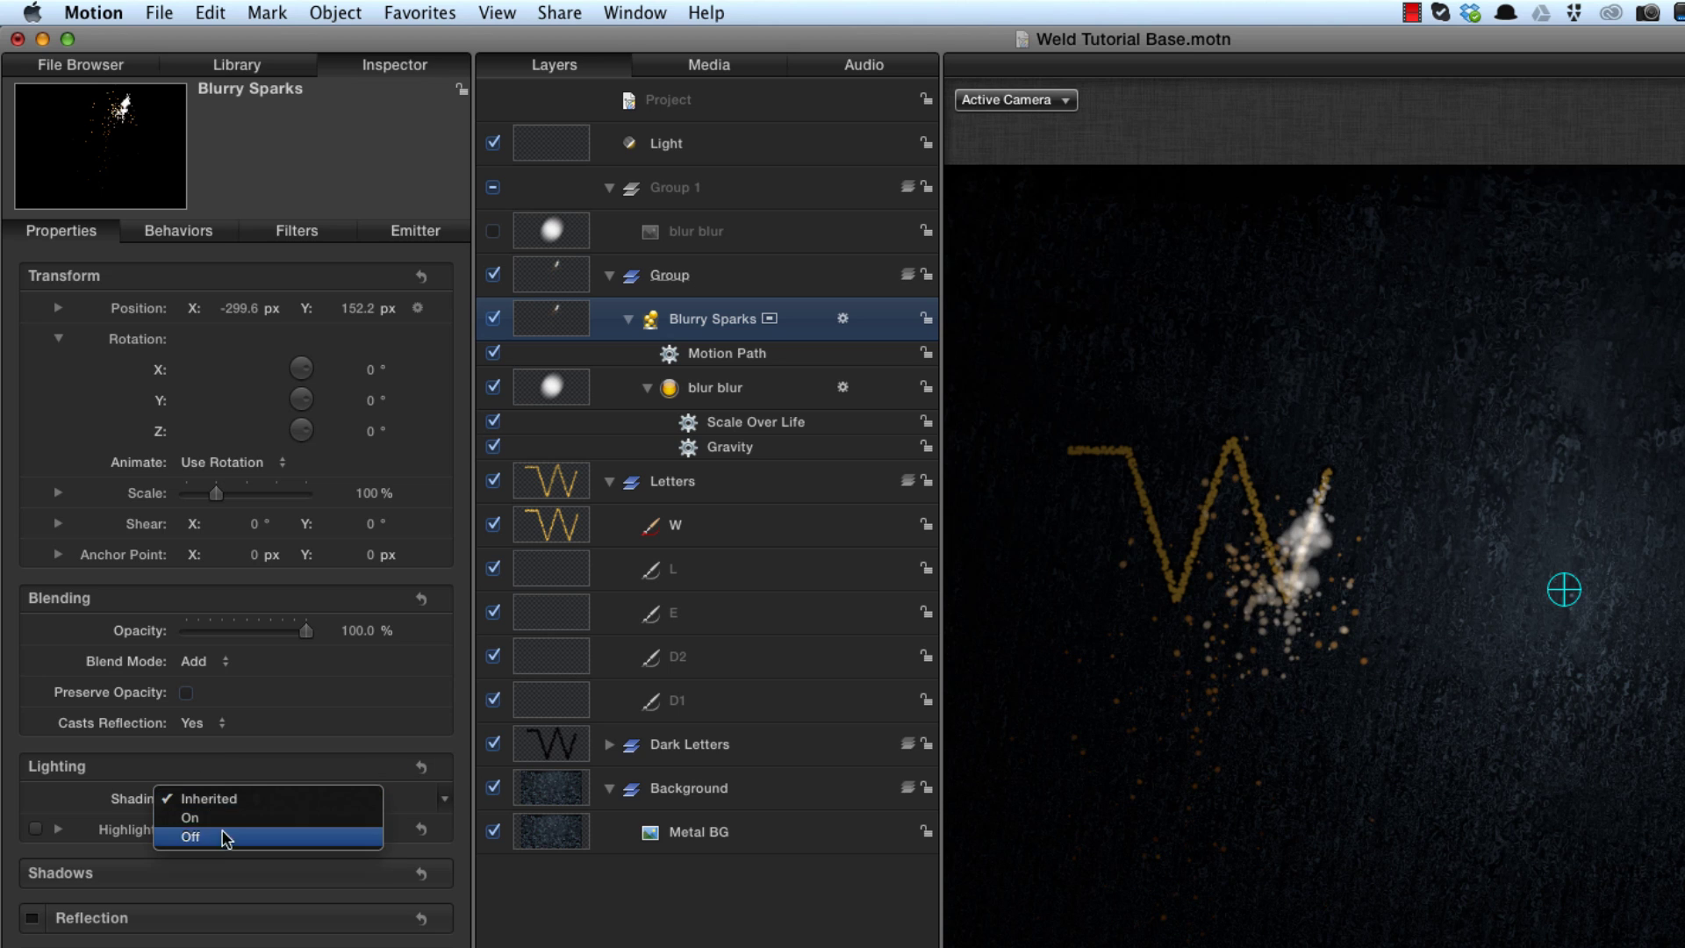
{"action": "key", "text": "Return"}
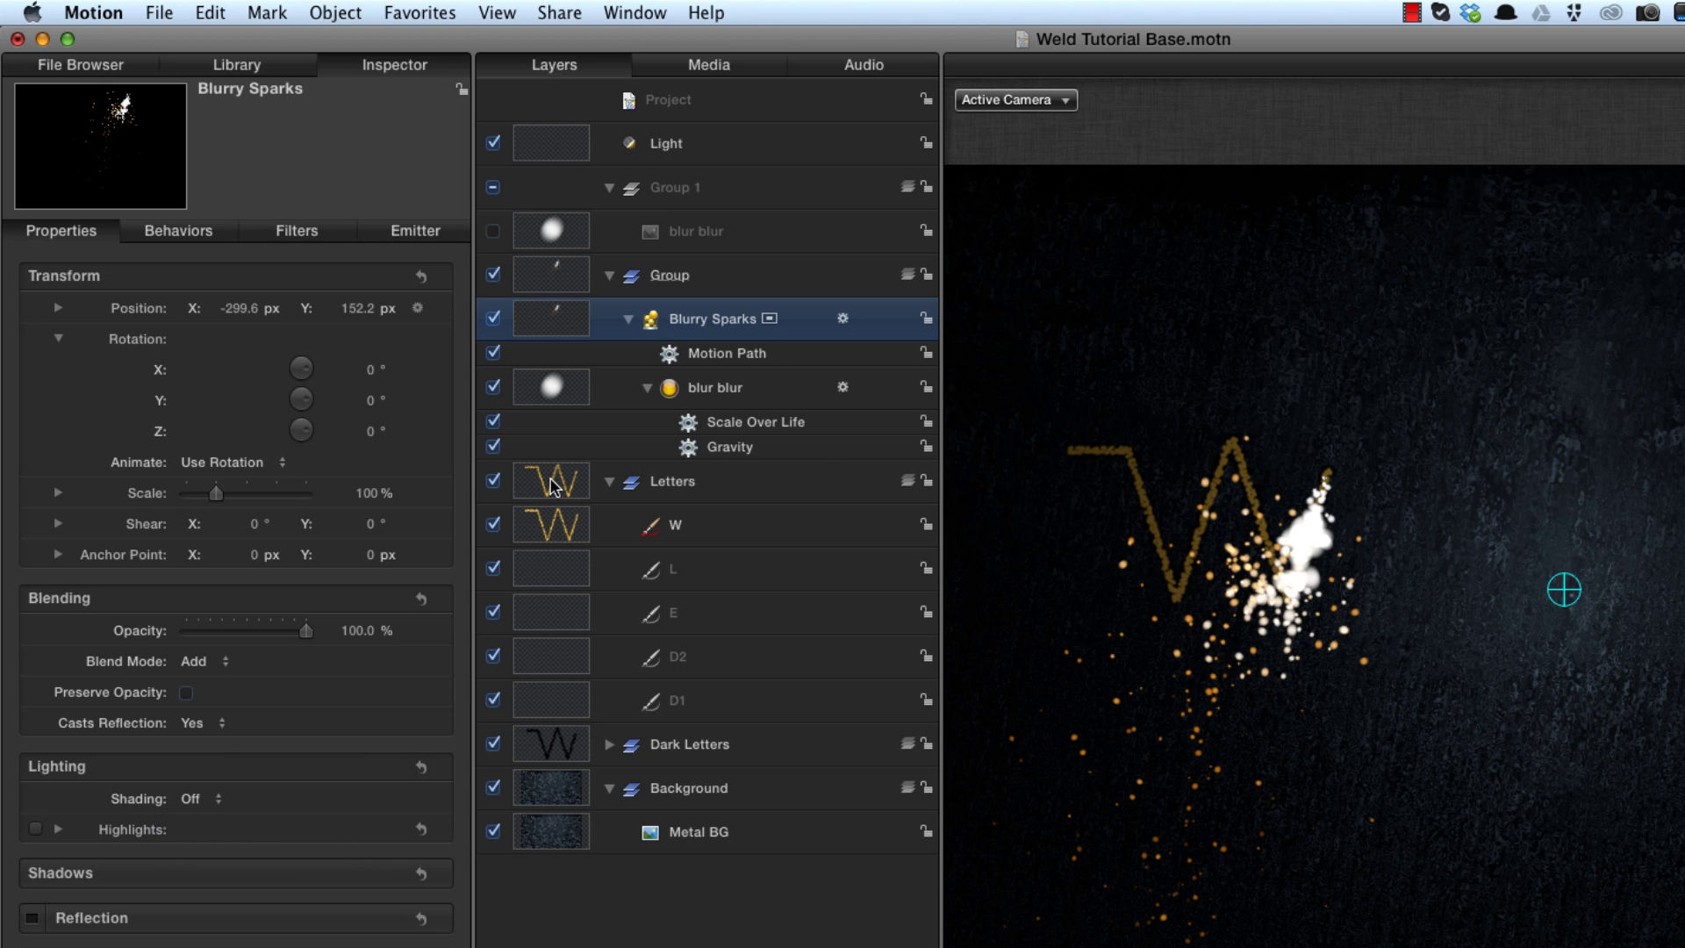
Set lighting shading to Off for the Letters group.
{"action": "left_click", "coordinate": [553, 487]}
{"action": "left_click", "coordinate": [230, 799]}
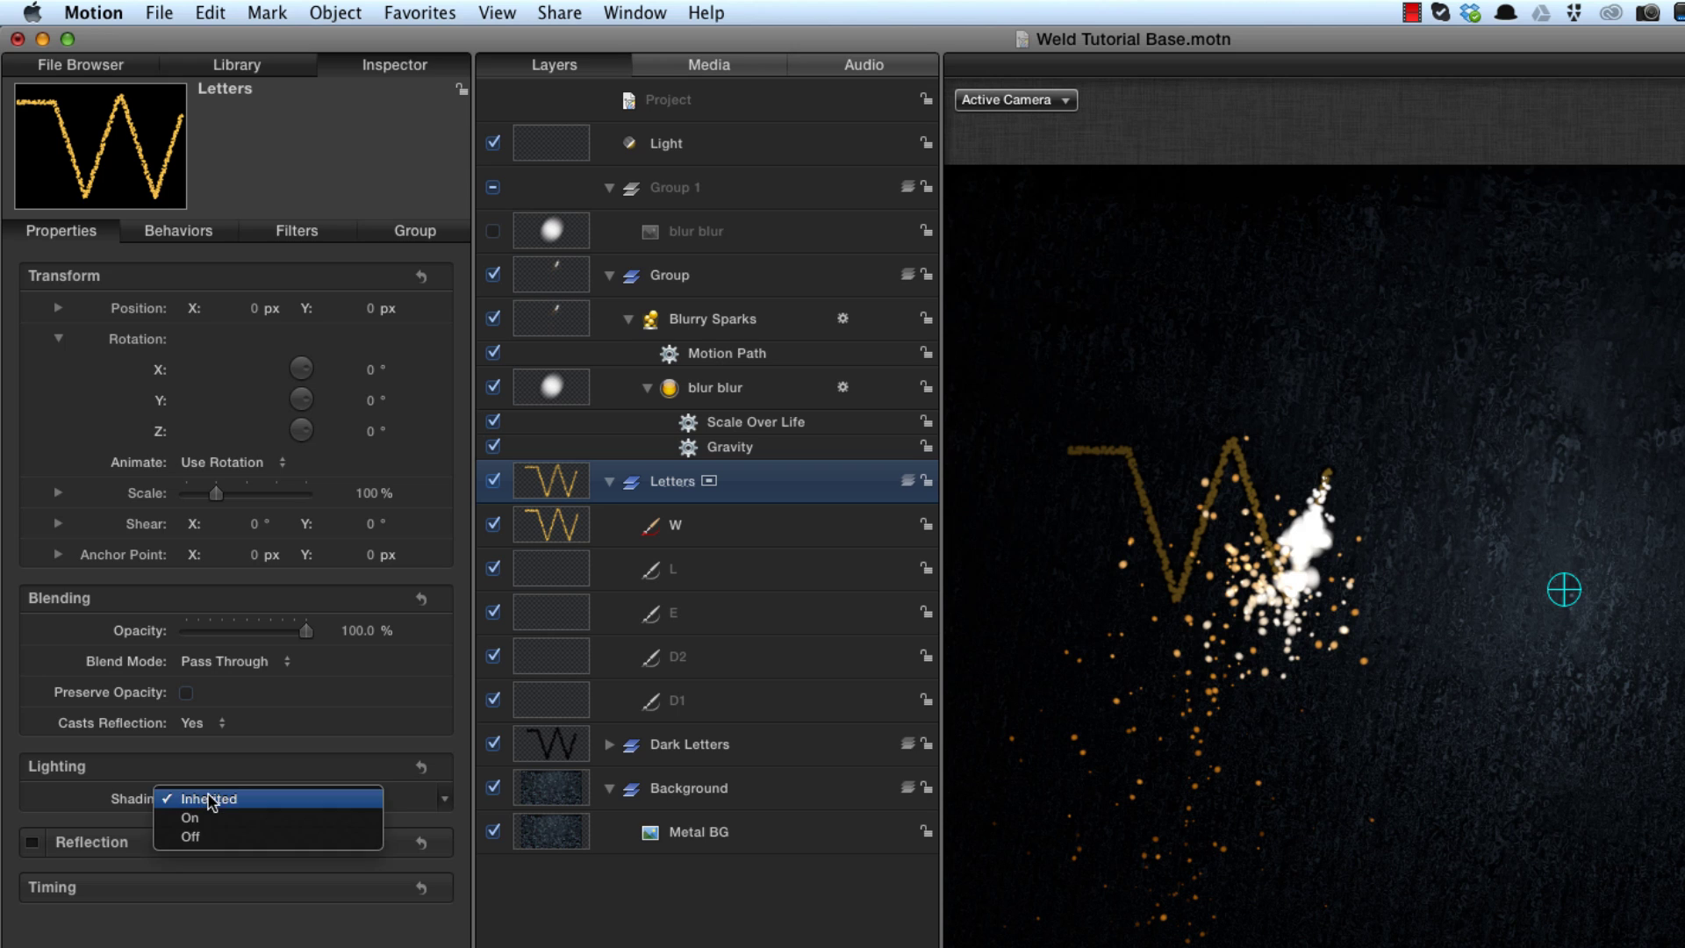
{"action": "left_click", "coordinate": [210, 838]}
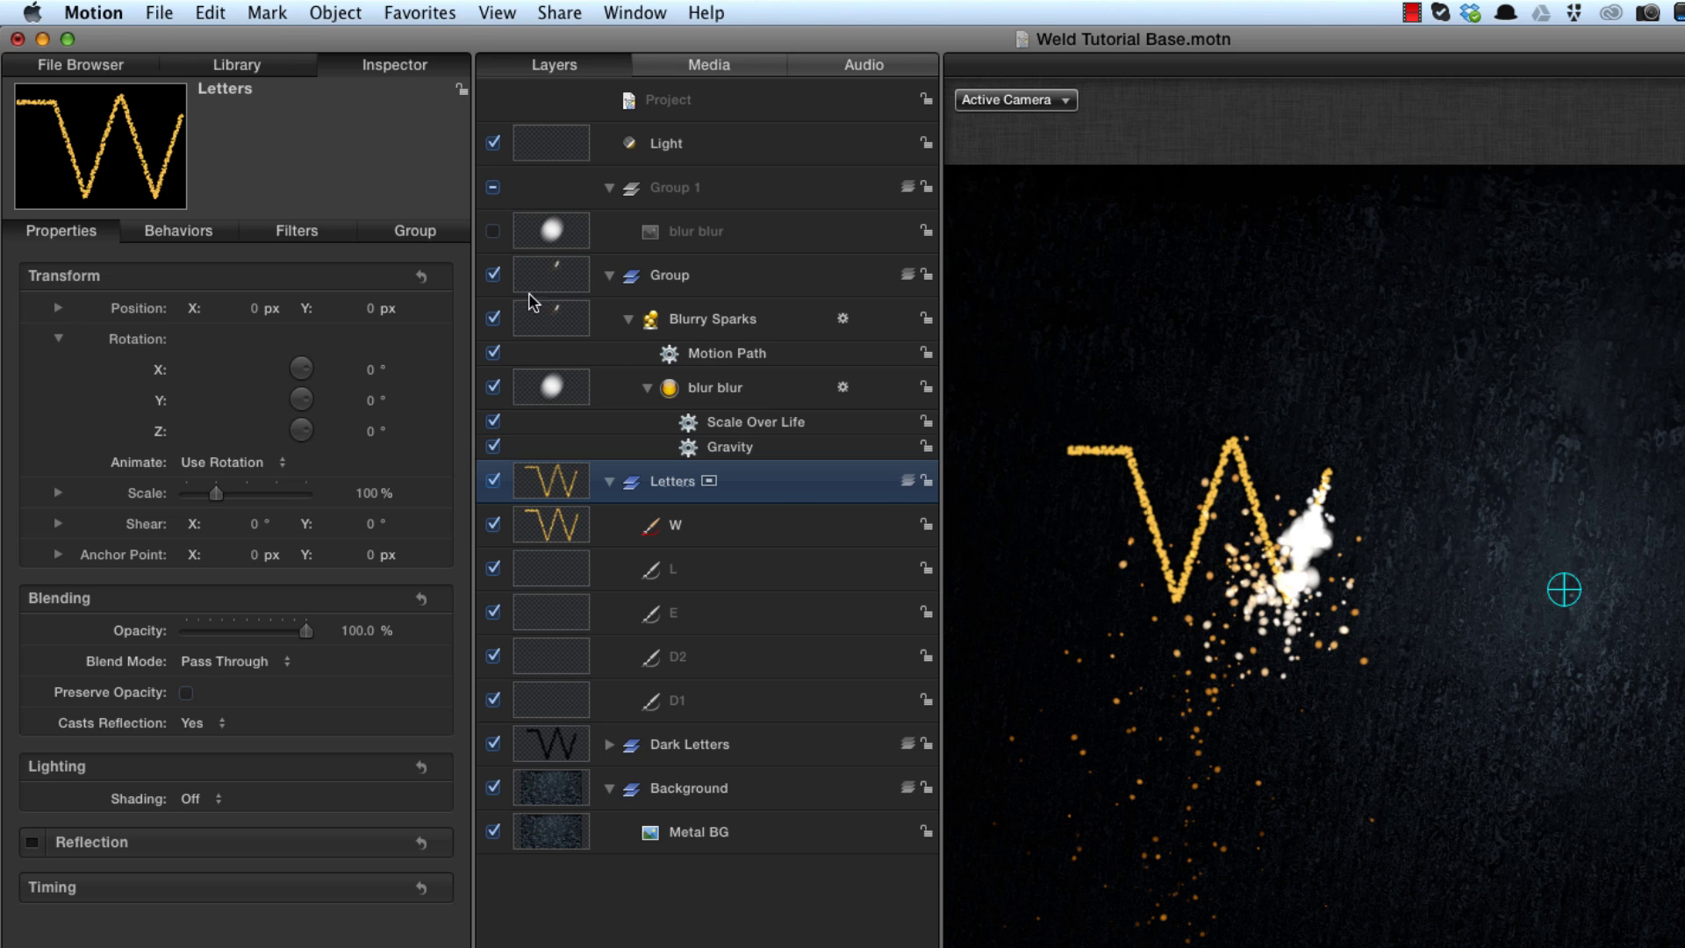
{"action": "left_click", "coordinate": [555, 282]}
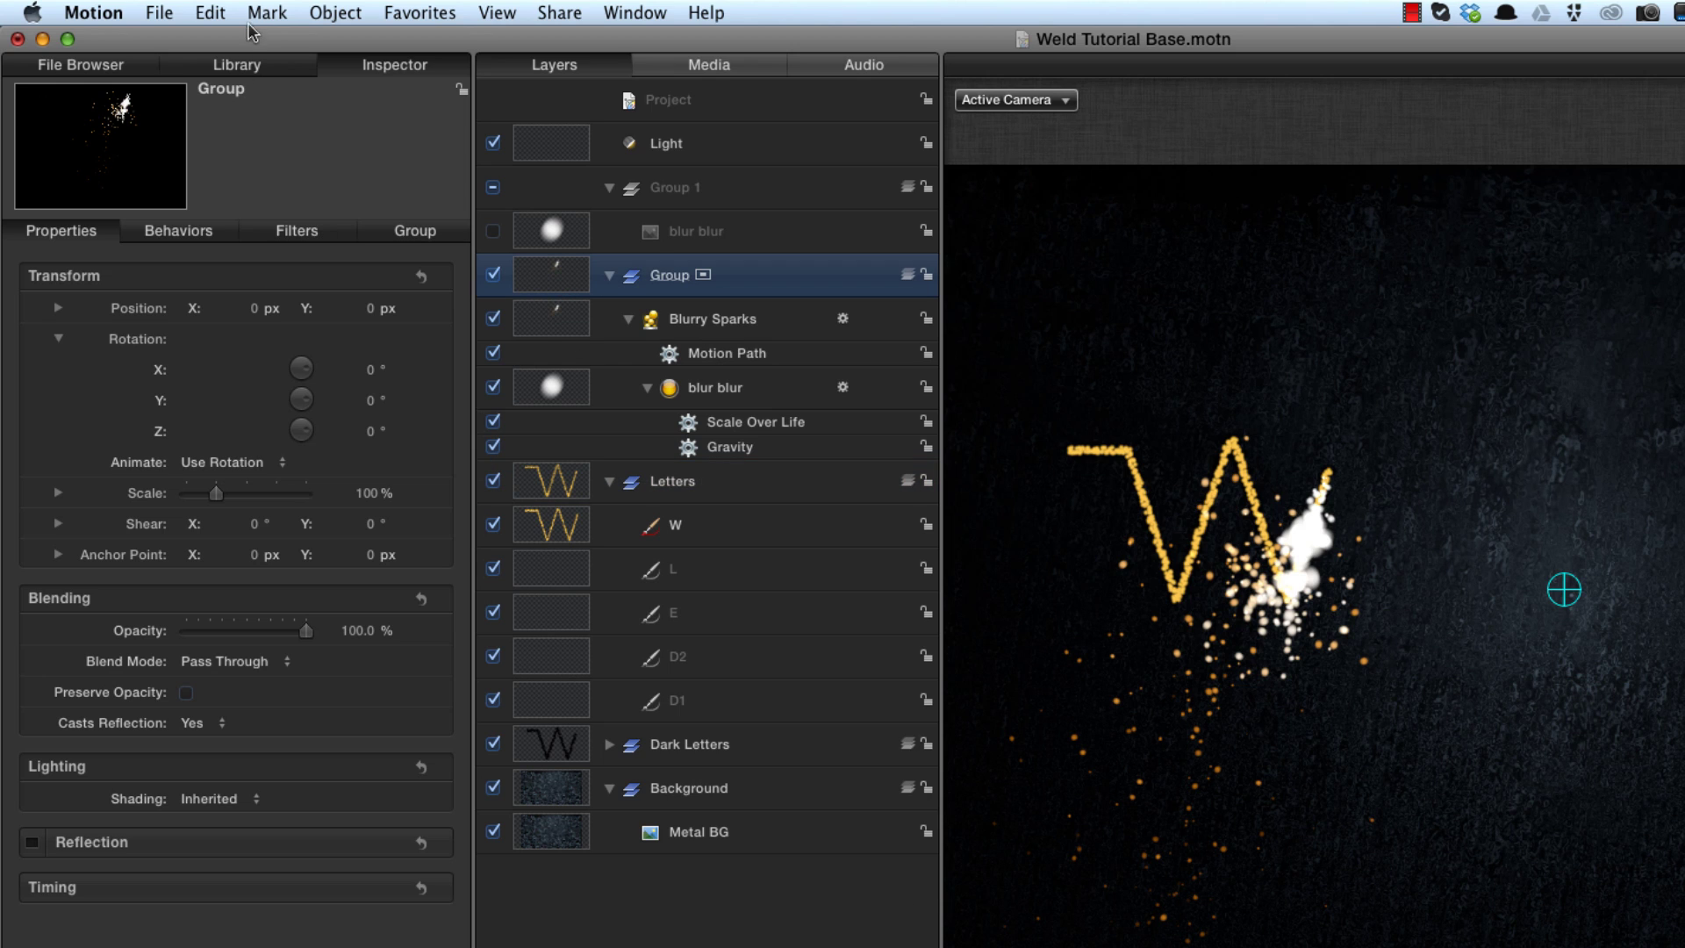
Apply the Smokey Variation smoke emitter from the Library.
{"action": "left_click", "coordinate": [246, 66]}
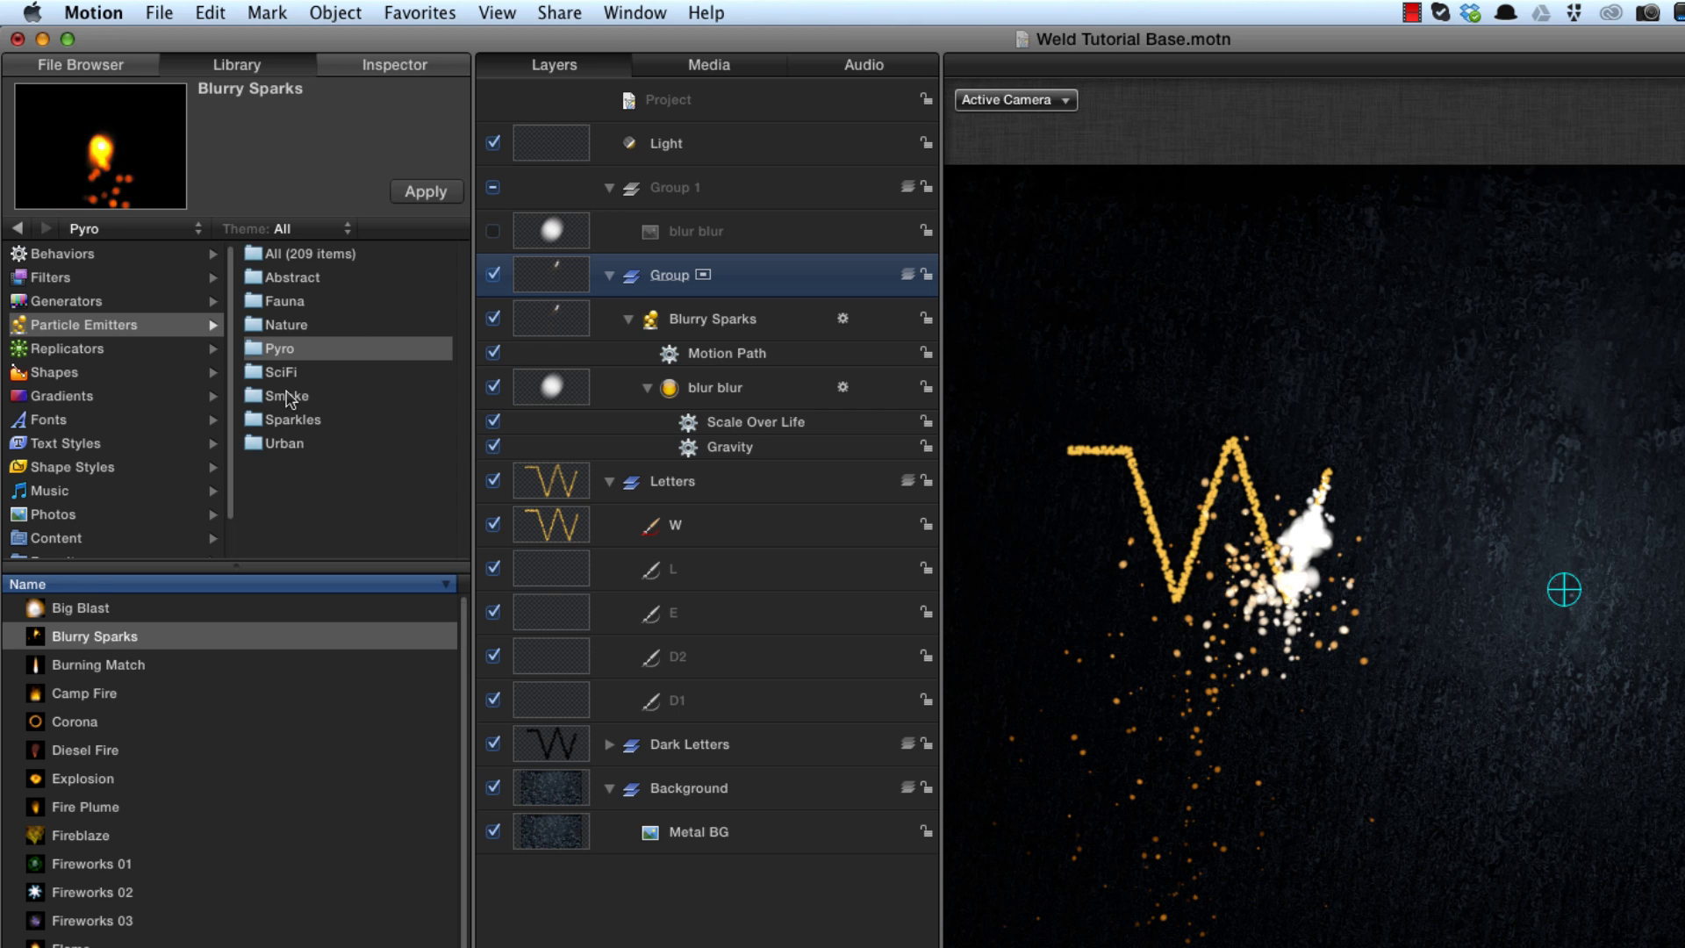
{"action": "left_click", "coordinate": [288, 396]}
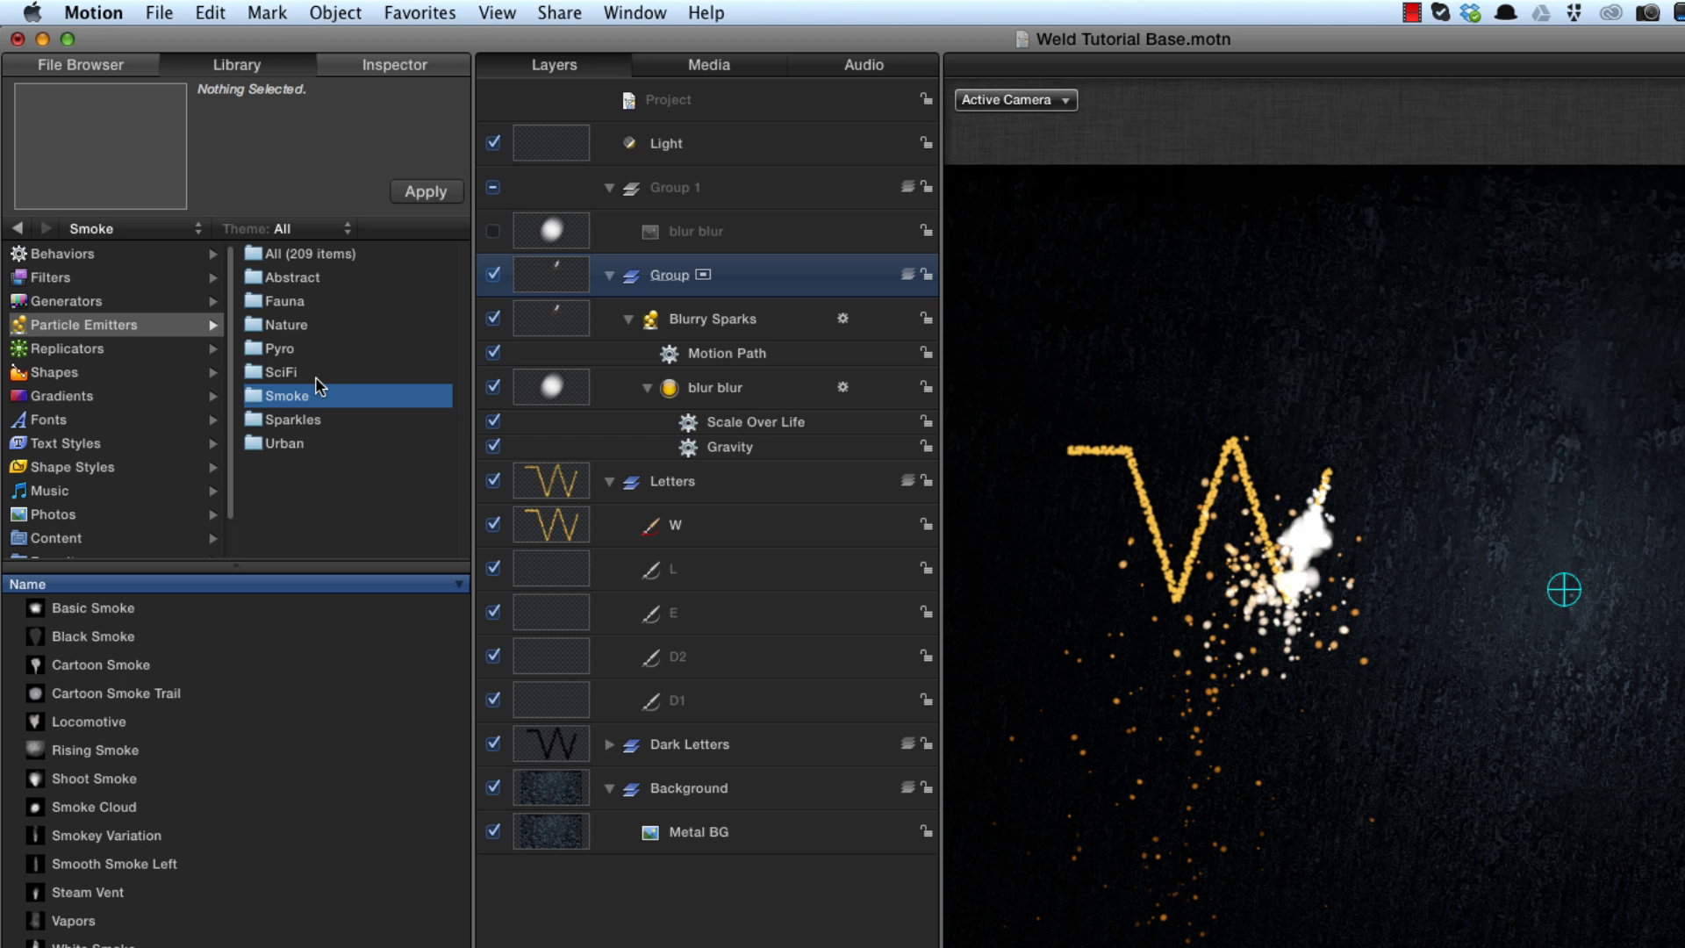
{"action": "left_click", "coordinate": [39, 838]}
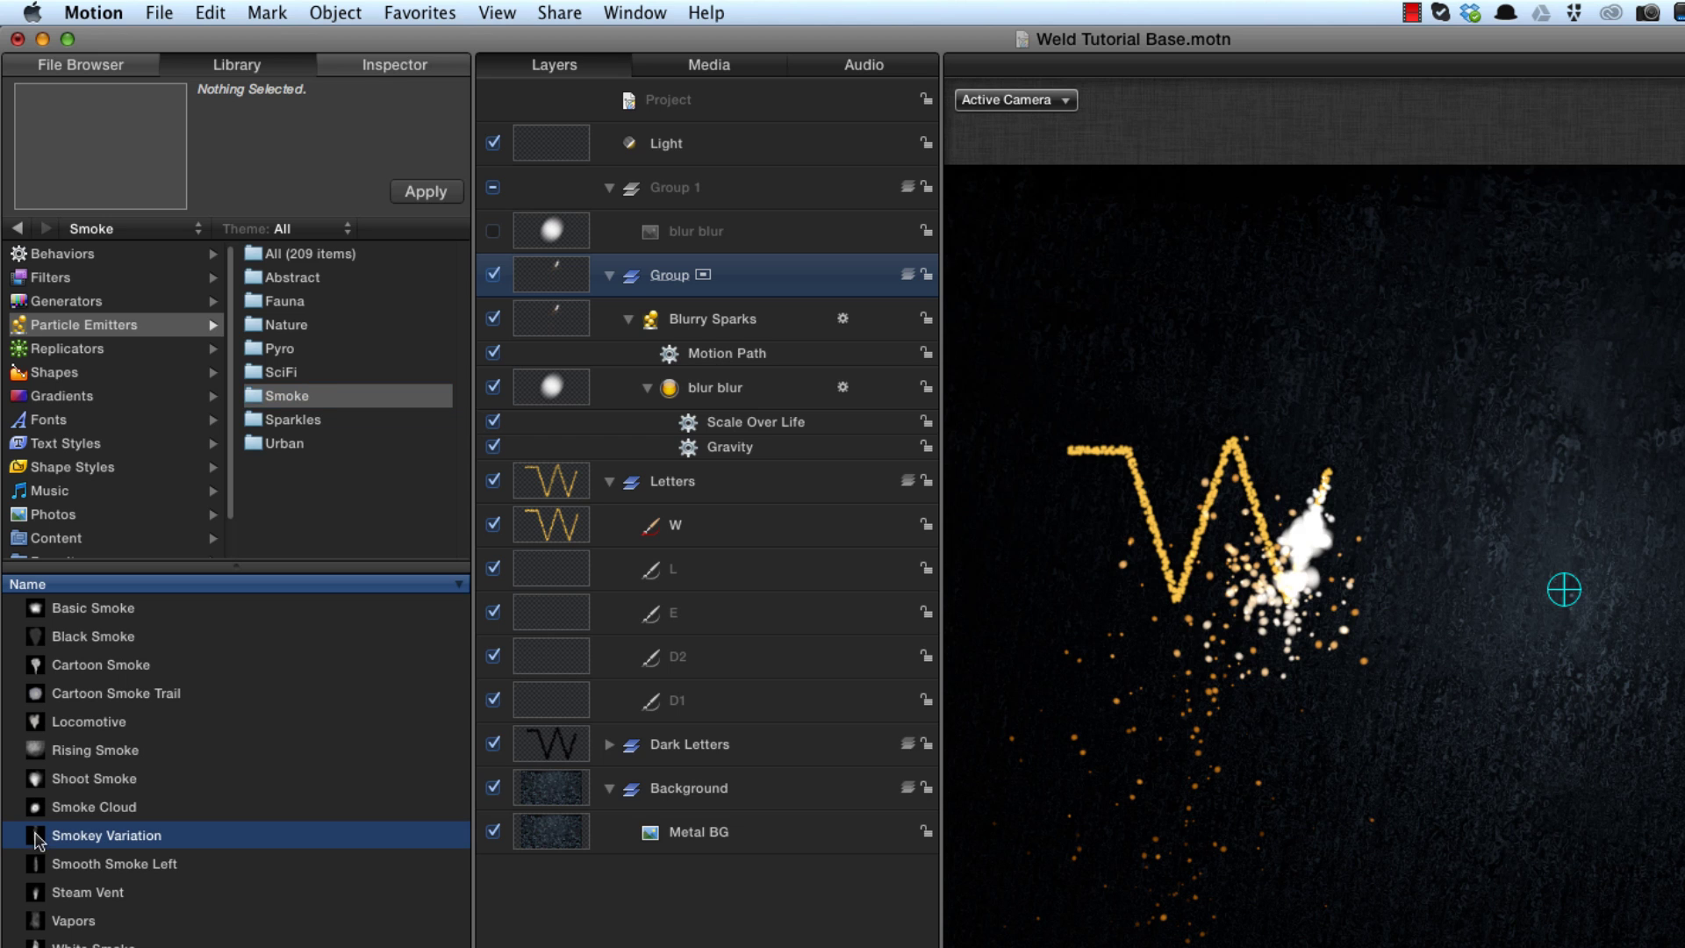
{"action": "left_click", "coordinate": [421, 194]}
{"action": "key", "text": "super+3"}
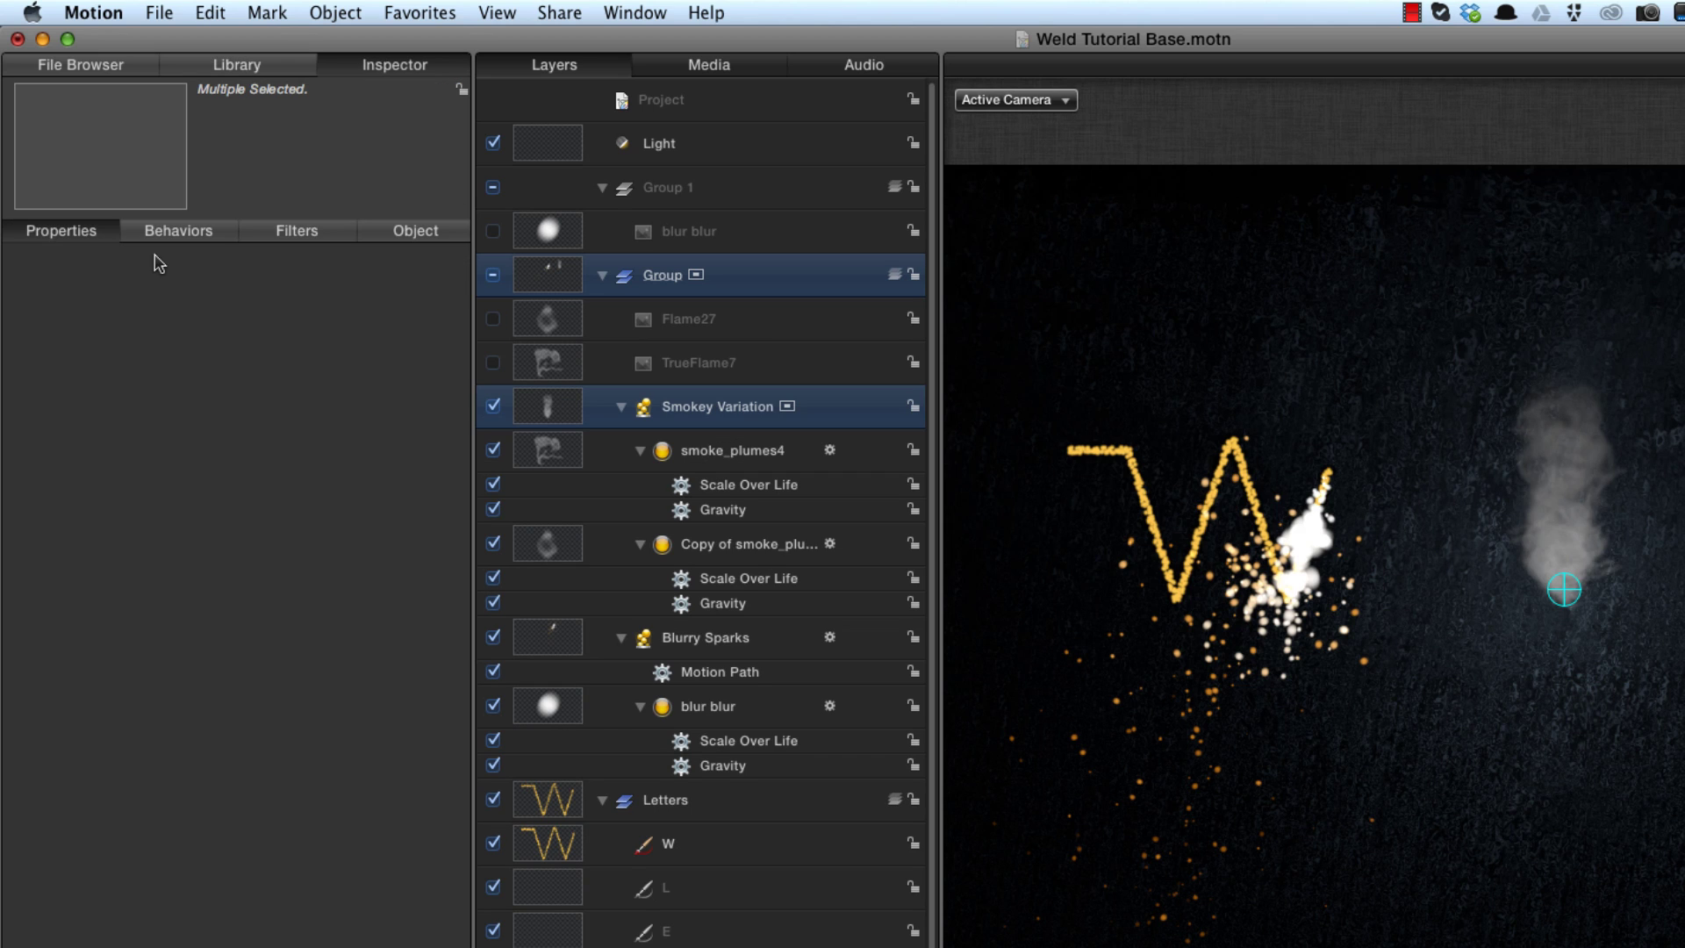
Set the Smokey Variation emitter's Emission Range to 360°.
{"action": "left_click", "coordinate": [555, 410]}
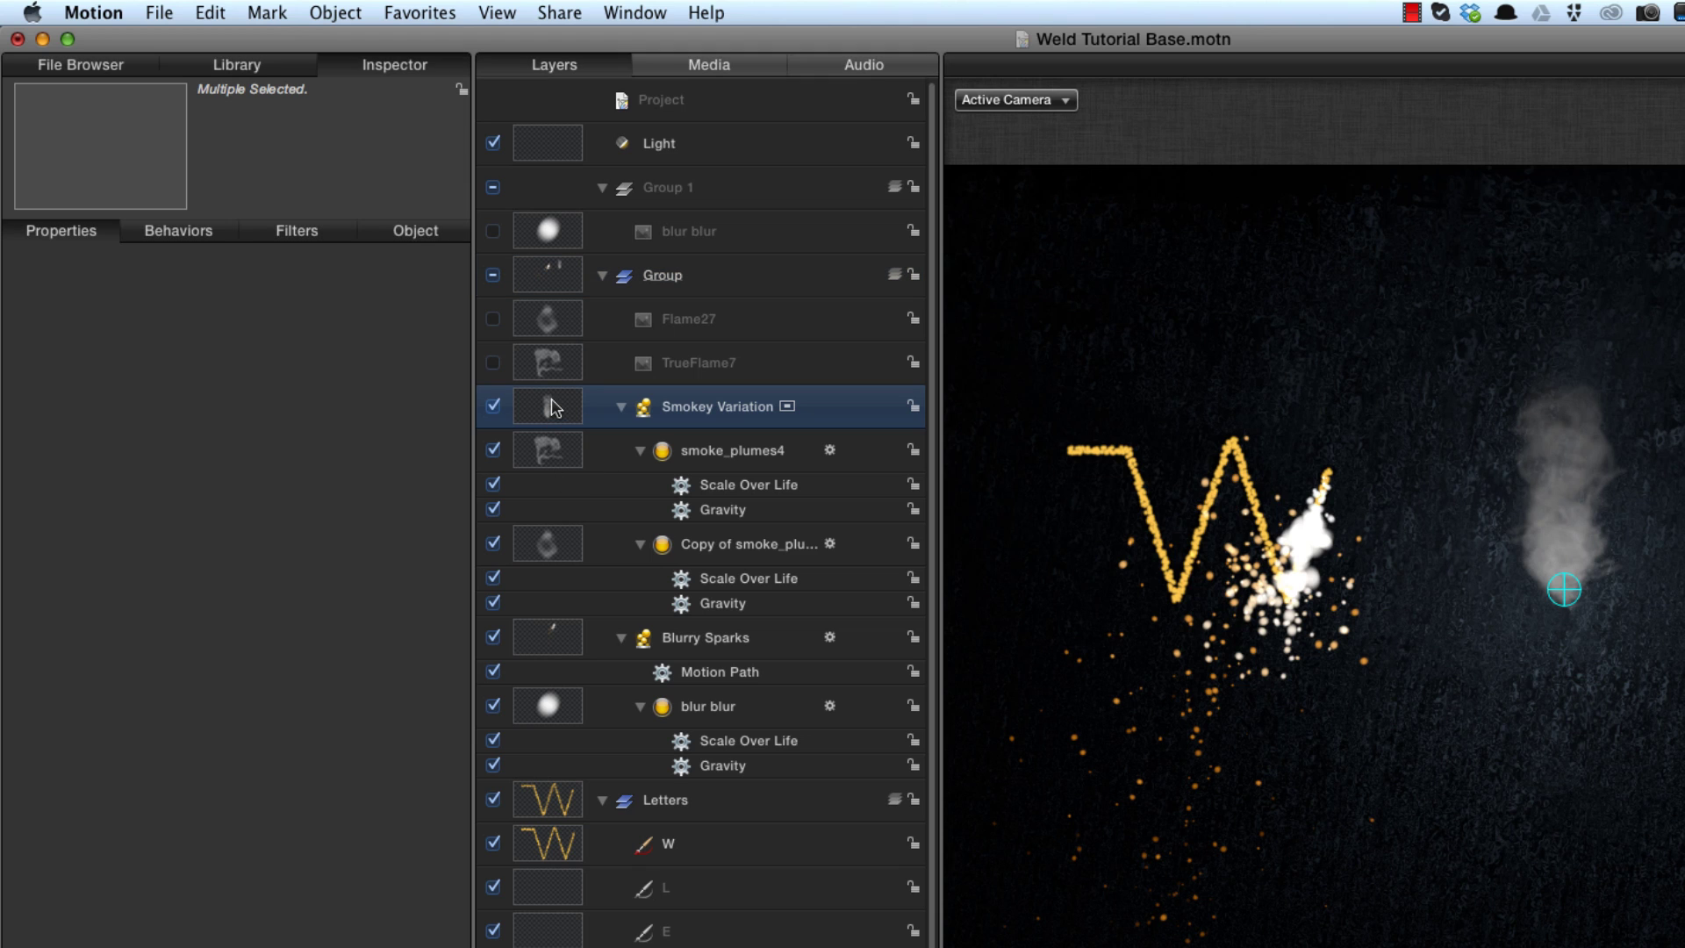
{"action": "left_click", "coordinate": [414, 237]}
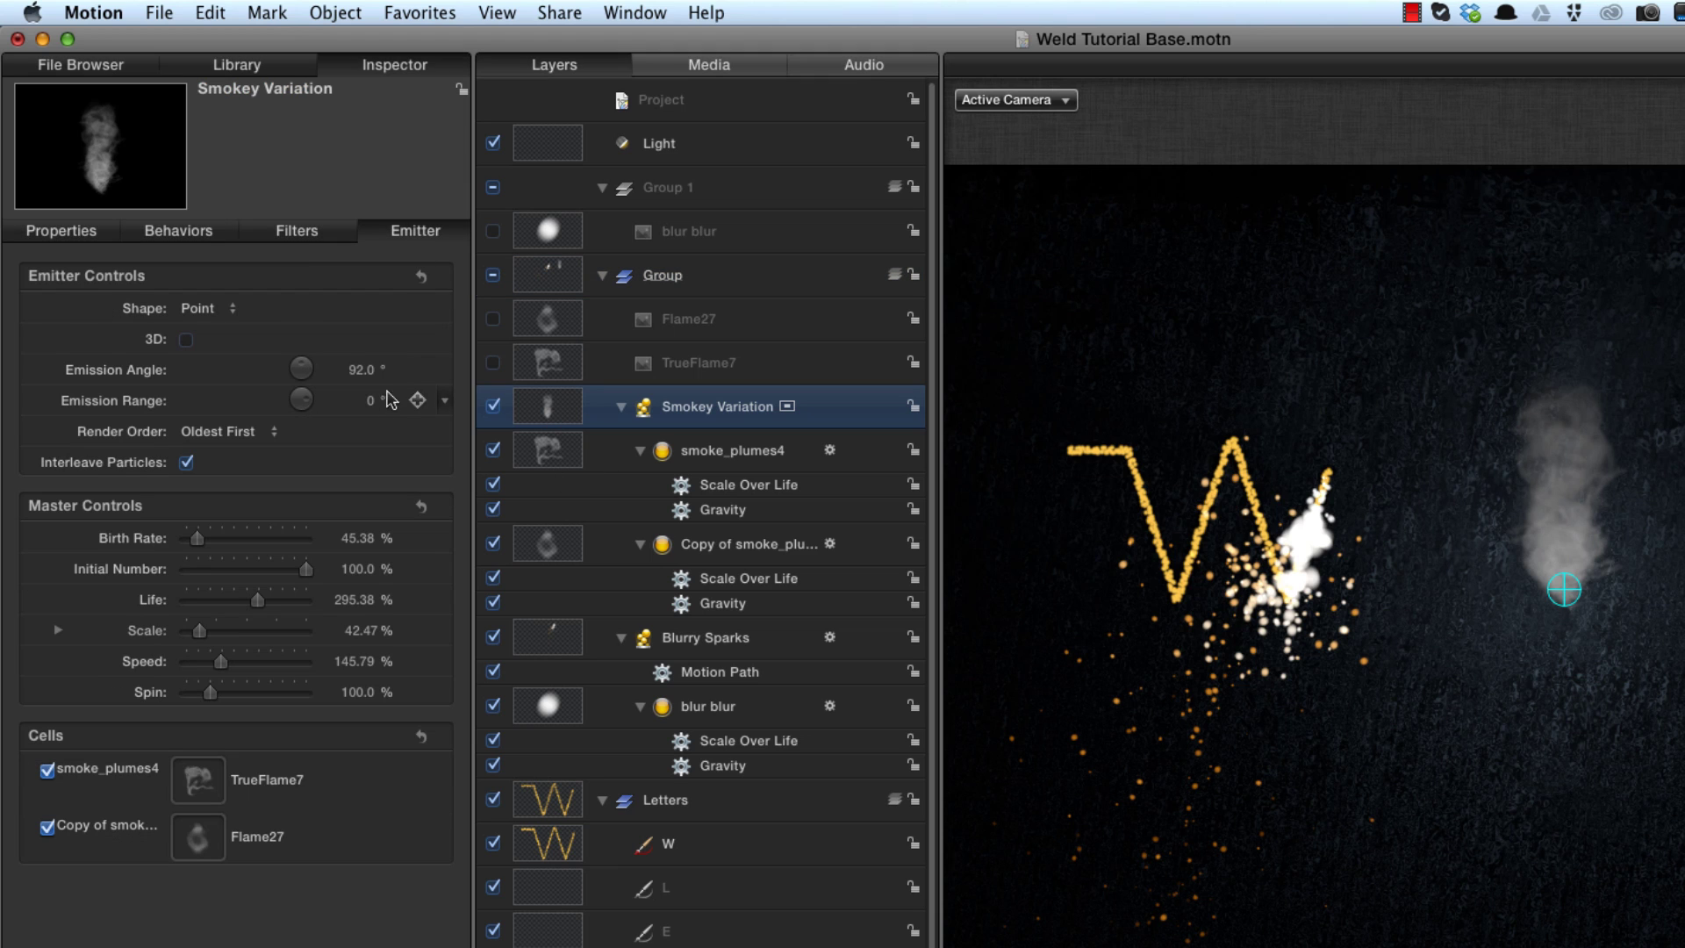
{"action": "left_click", "coordinate": [372, 402]}
{"action": "type", "text": "360"}
{"action": "key", "text": "Return"}
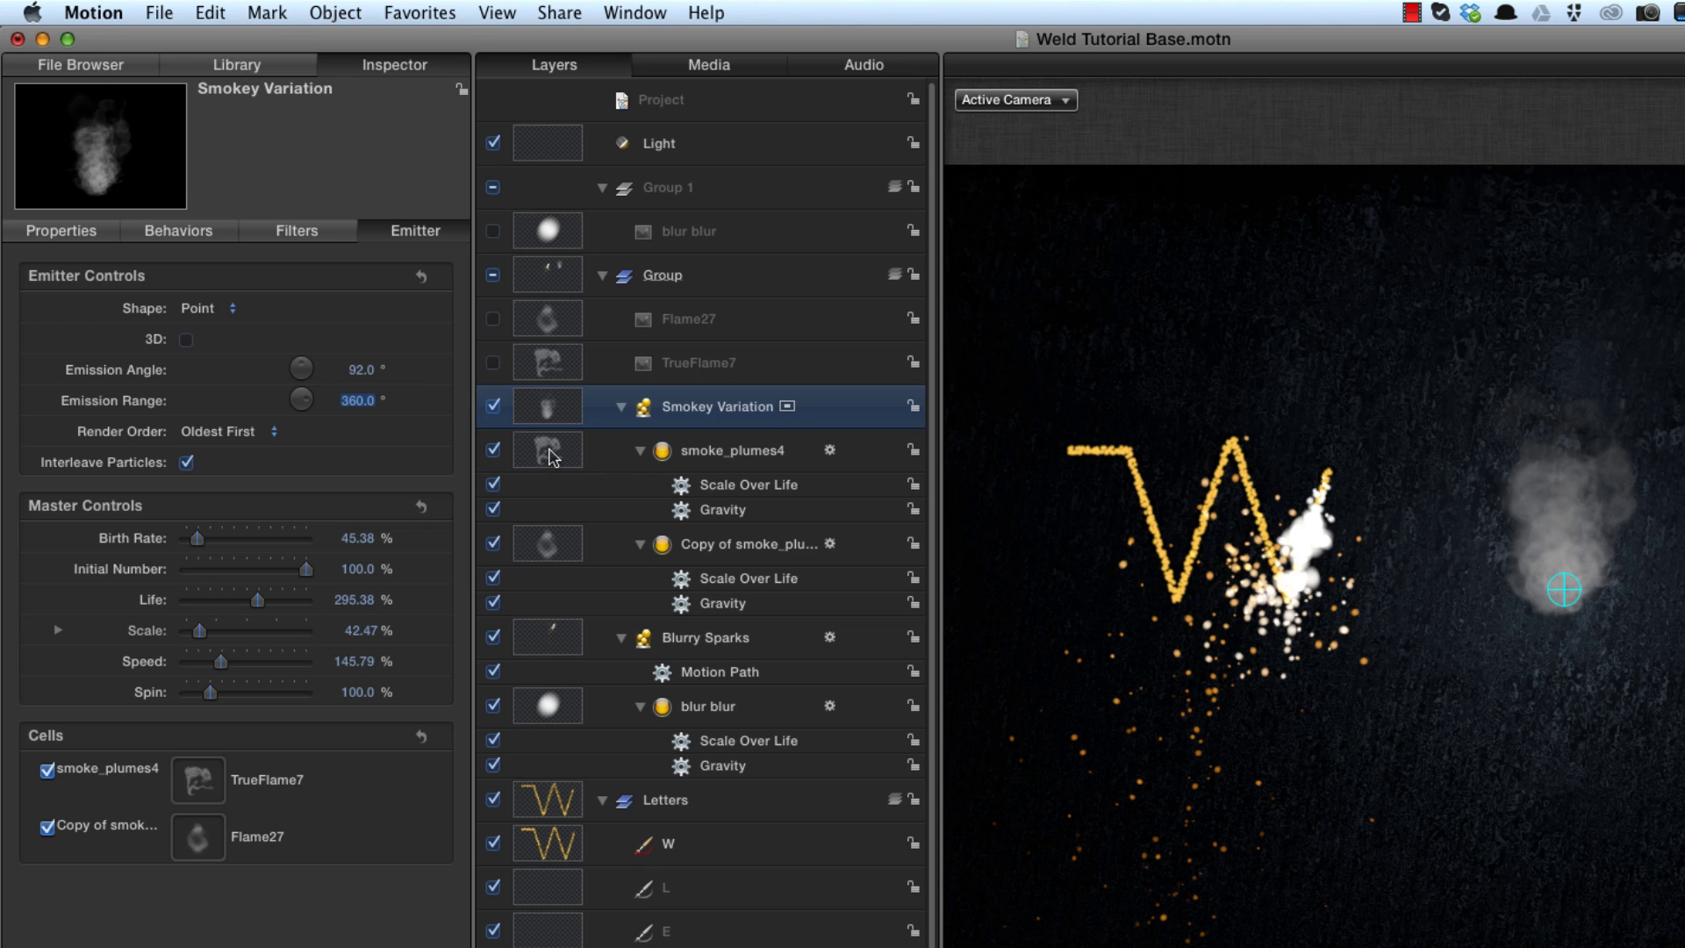
Give both smoke_plumes4 cells Life 2.0 and Speed 6.0.
{"action": "left_click", "coordinate": [552, 456]}
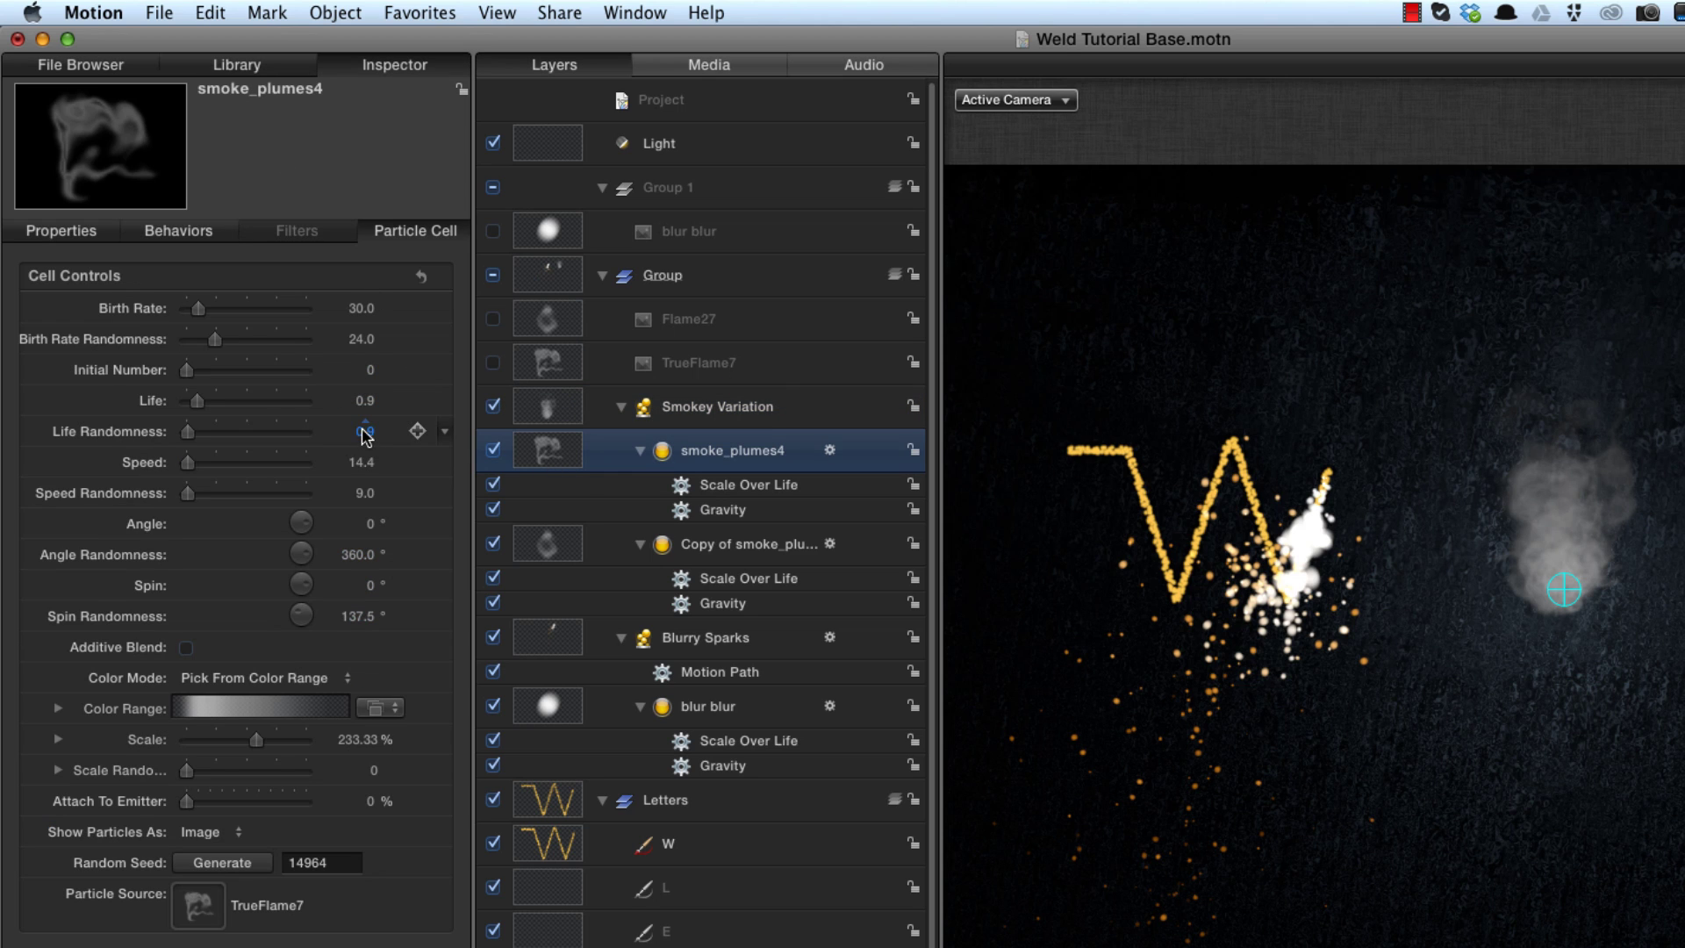
{"action": "left_click", "coordinate": [365, 402]}
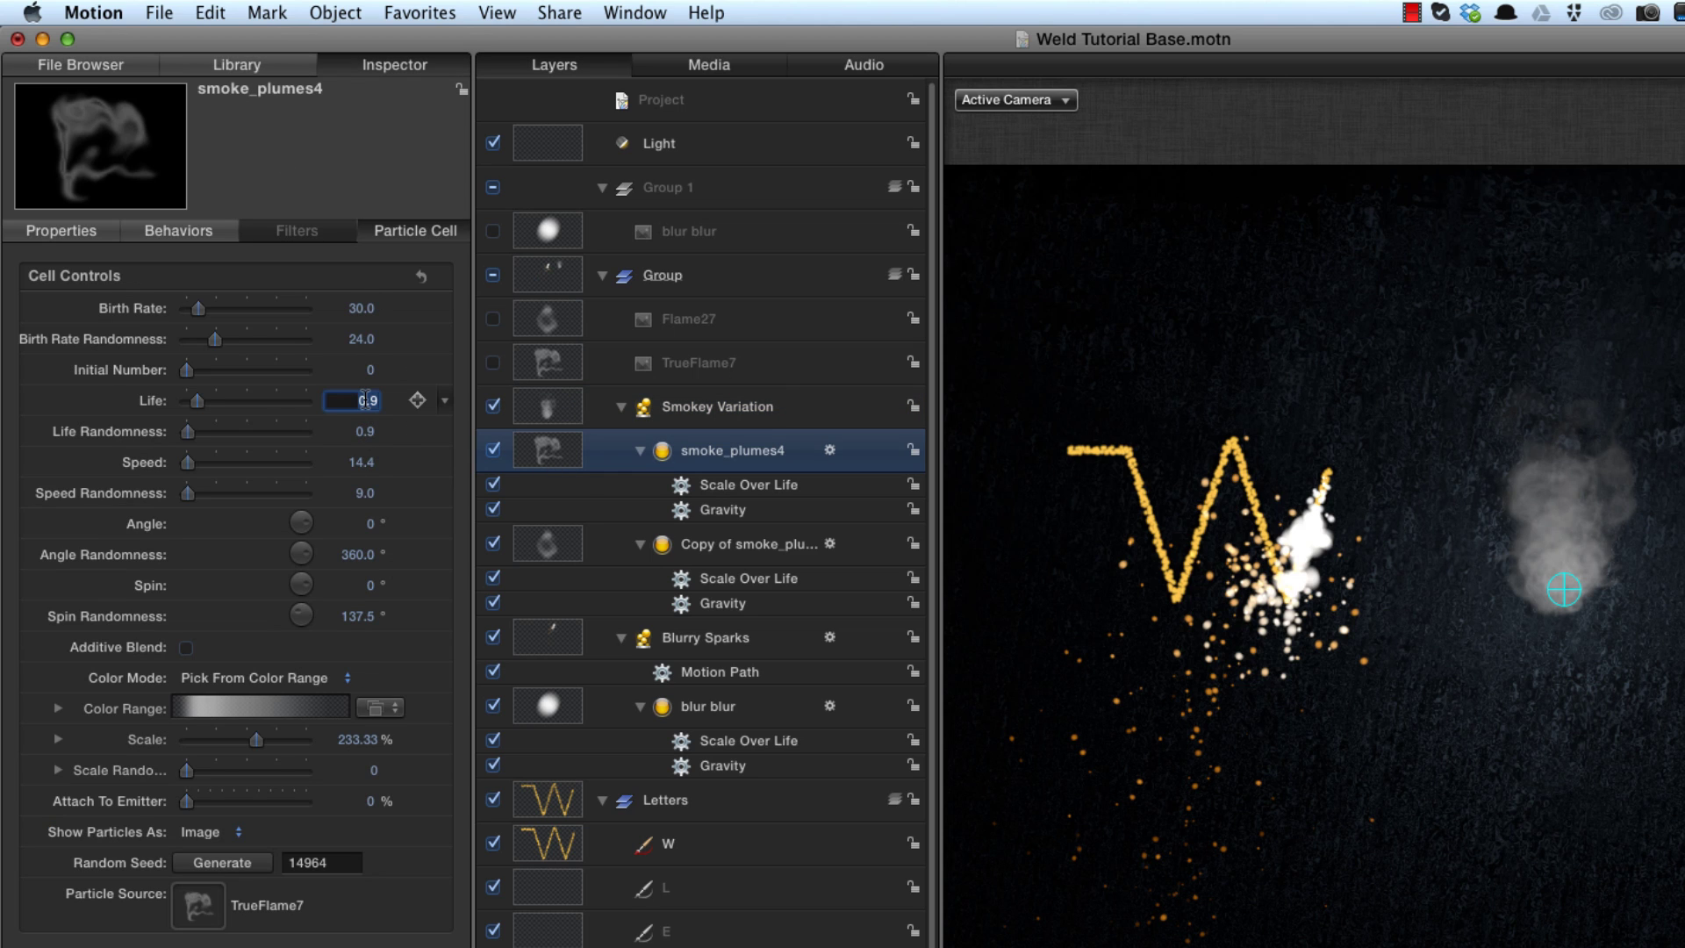
{"action": "type", "text": "2"}
{"action": "key", "text": "Tab"}
{"action": "key", "text": "Tab"}
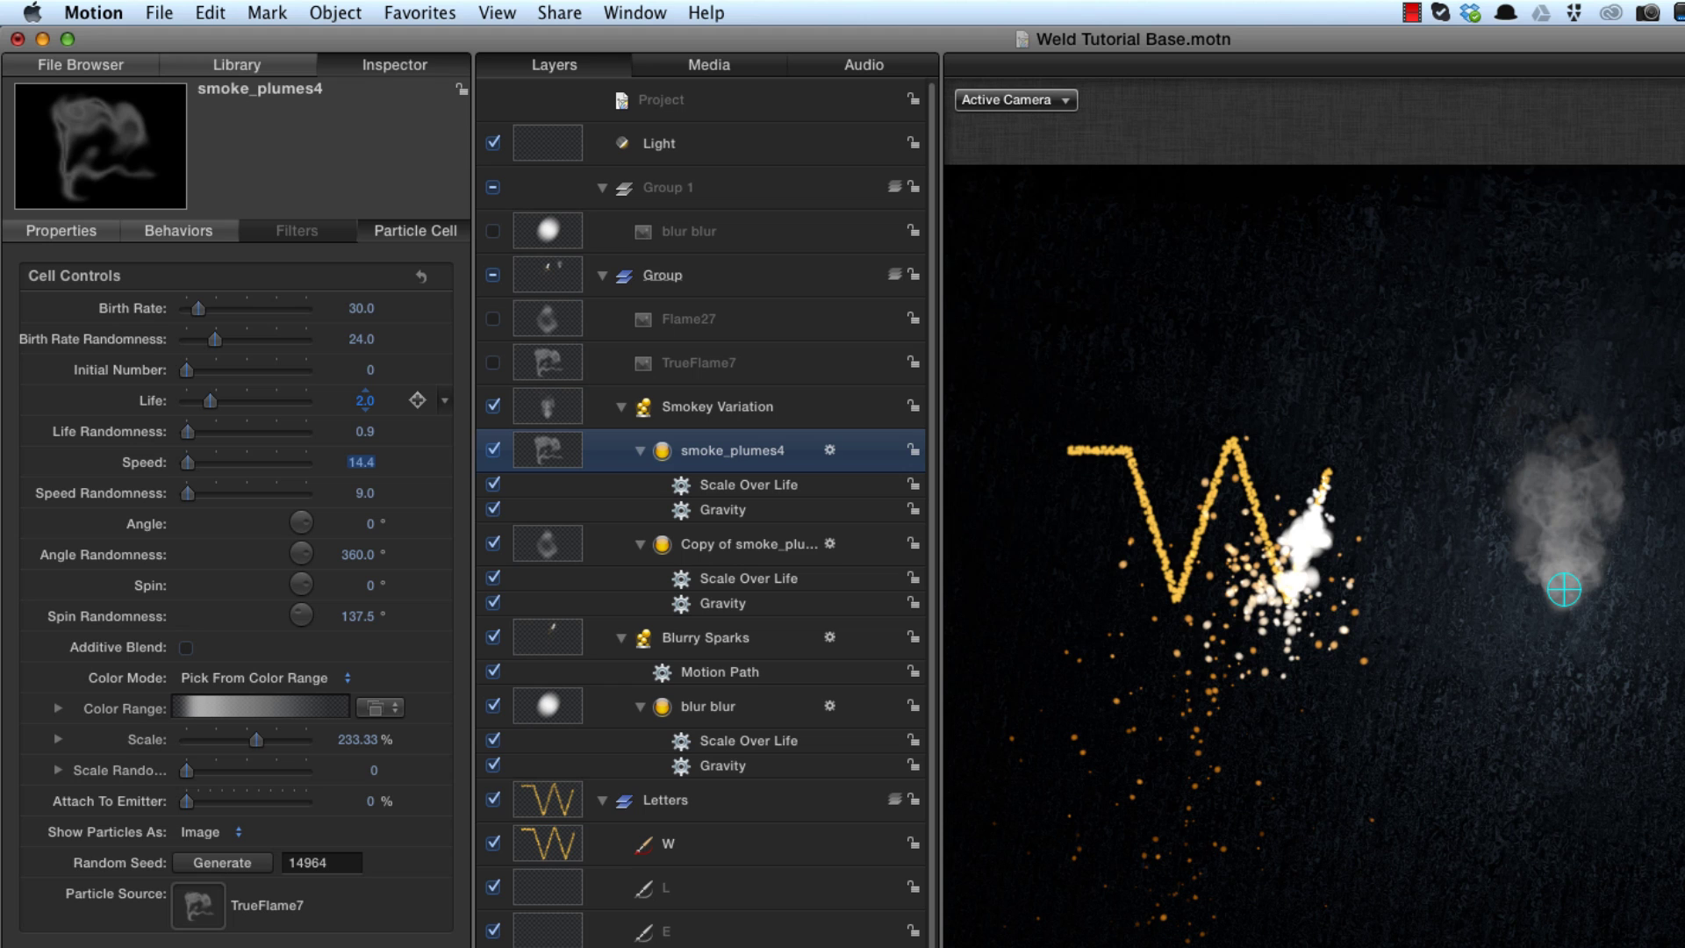
{"action": "left_click_drag", "start_coordinate": [361, 462], "coordinate": [333, 462]}
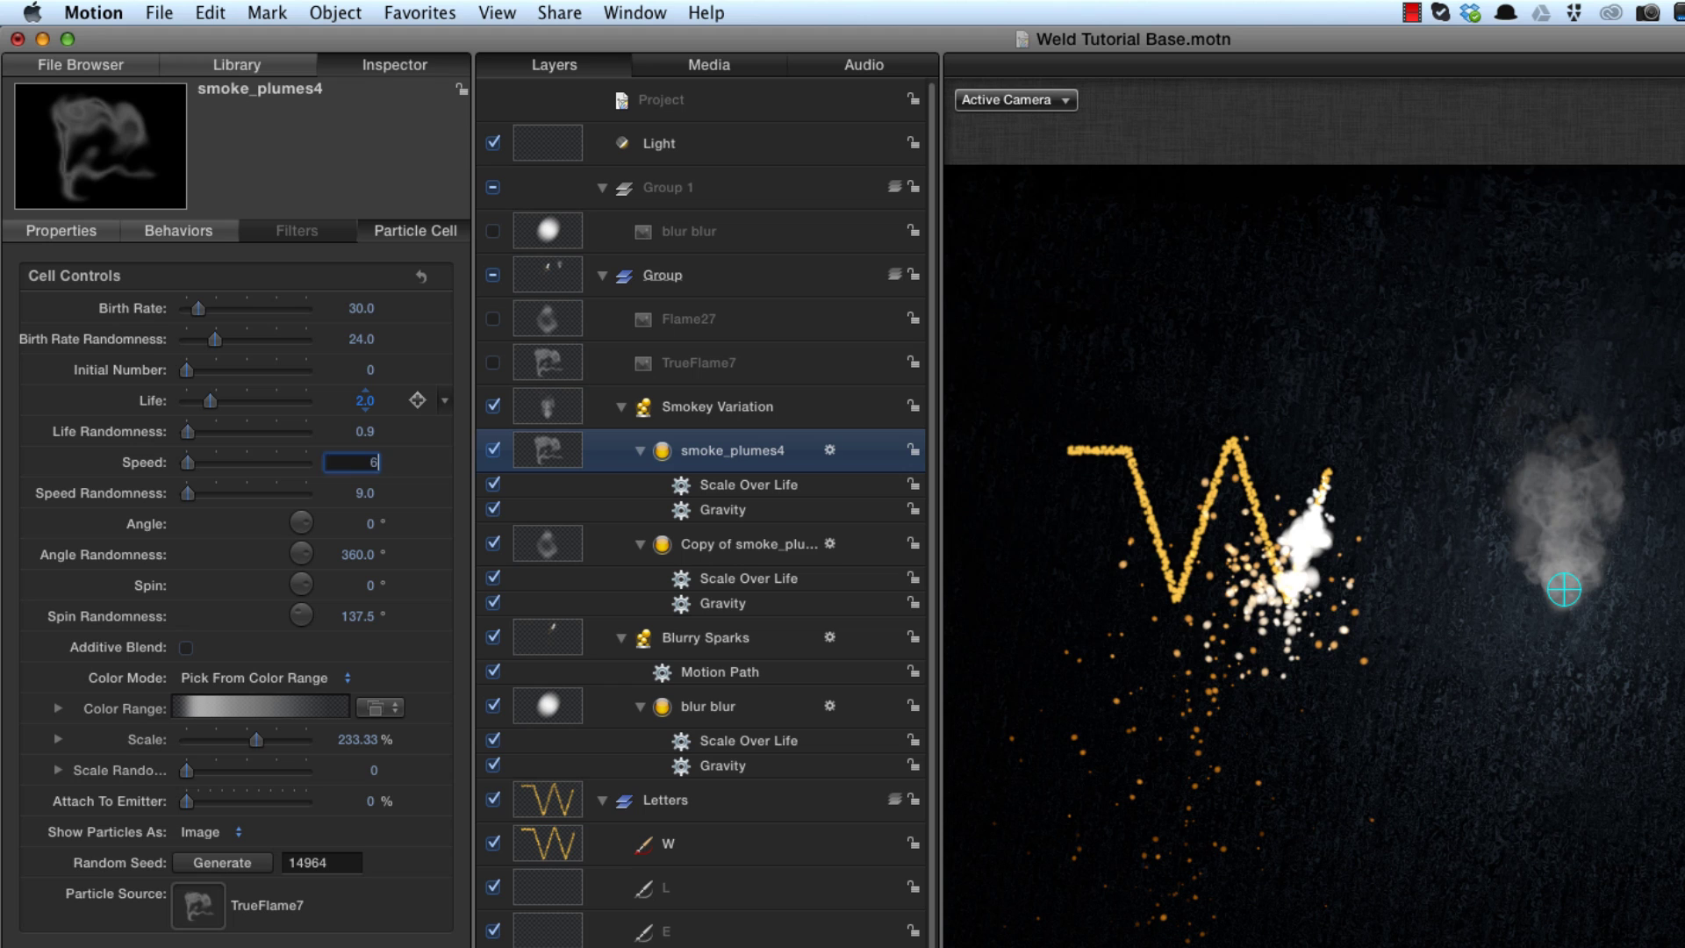
{"action": "left_click", "coordinate": [547, 555]}
{"action": "left_click", "coordinate": [364, 400]}
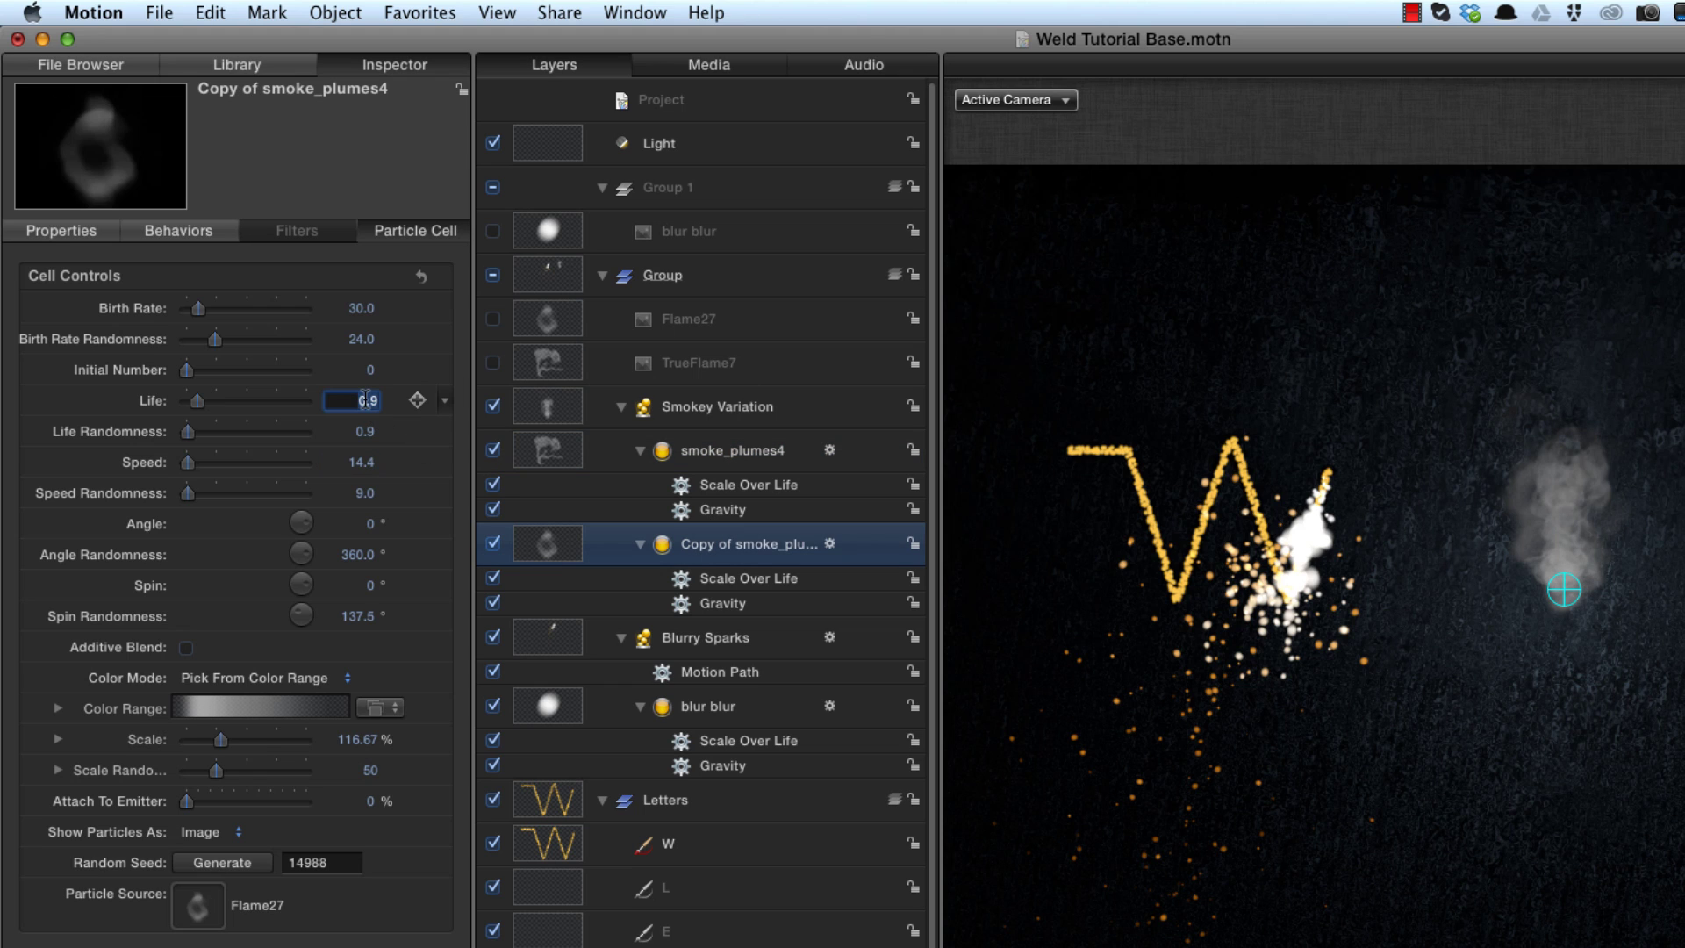
{"action": "type", "text": "2"}
{"action": "key", "text": "Tab"}
{"action": "key", "text": "Tab"}
{"action": "type", "text": "6"}
{"action": "key", "text": "Return"}
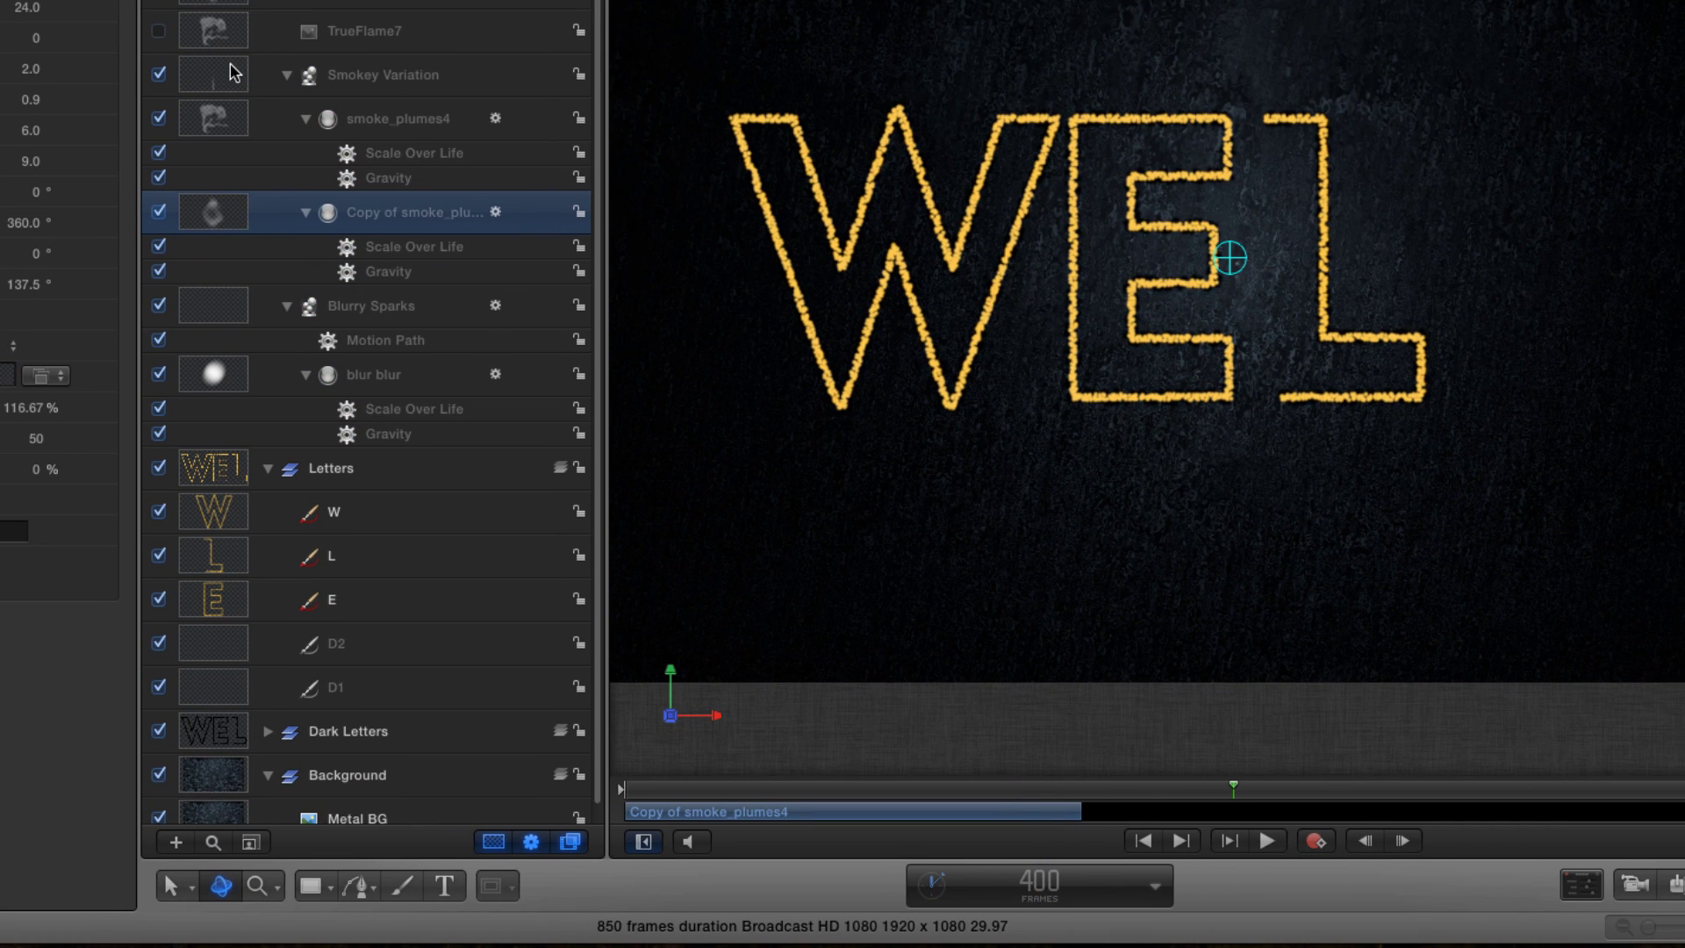
Extend the Smokey Variation emitter's out point to the current frame.
{"action": "left_click", "coordinate": [211, 63]}
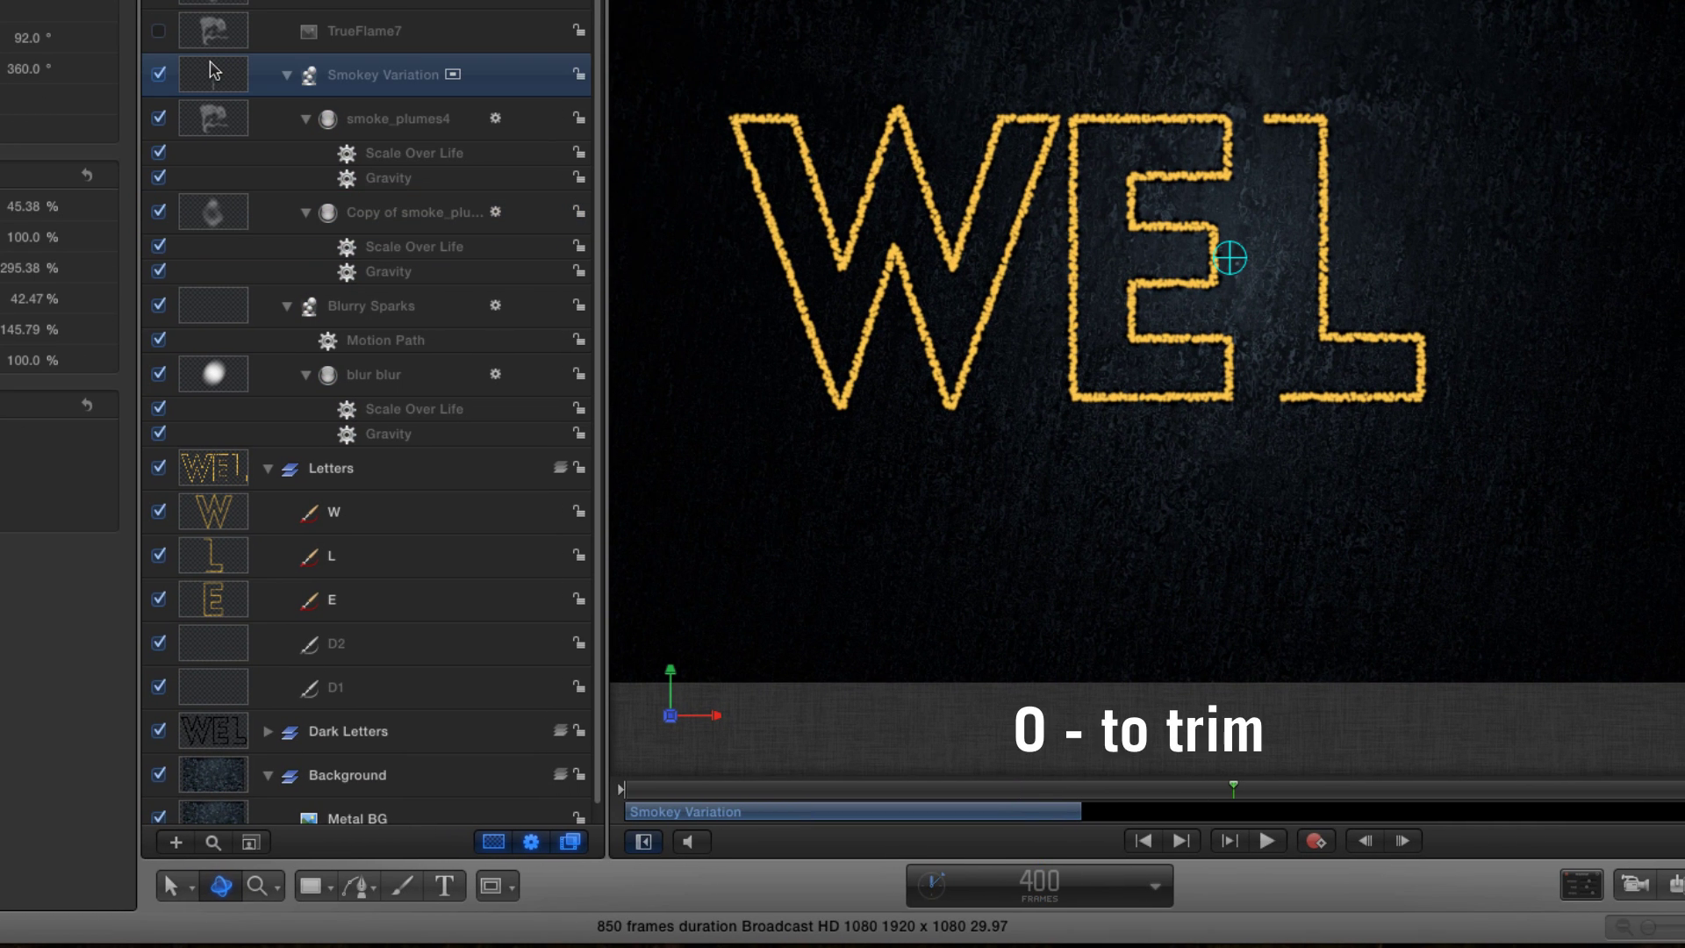
{"action": "key", "text": "o"}
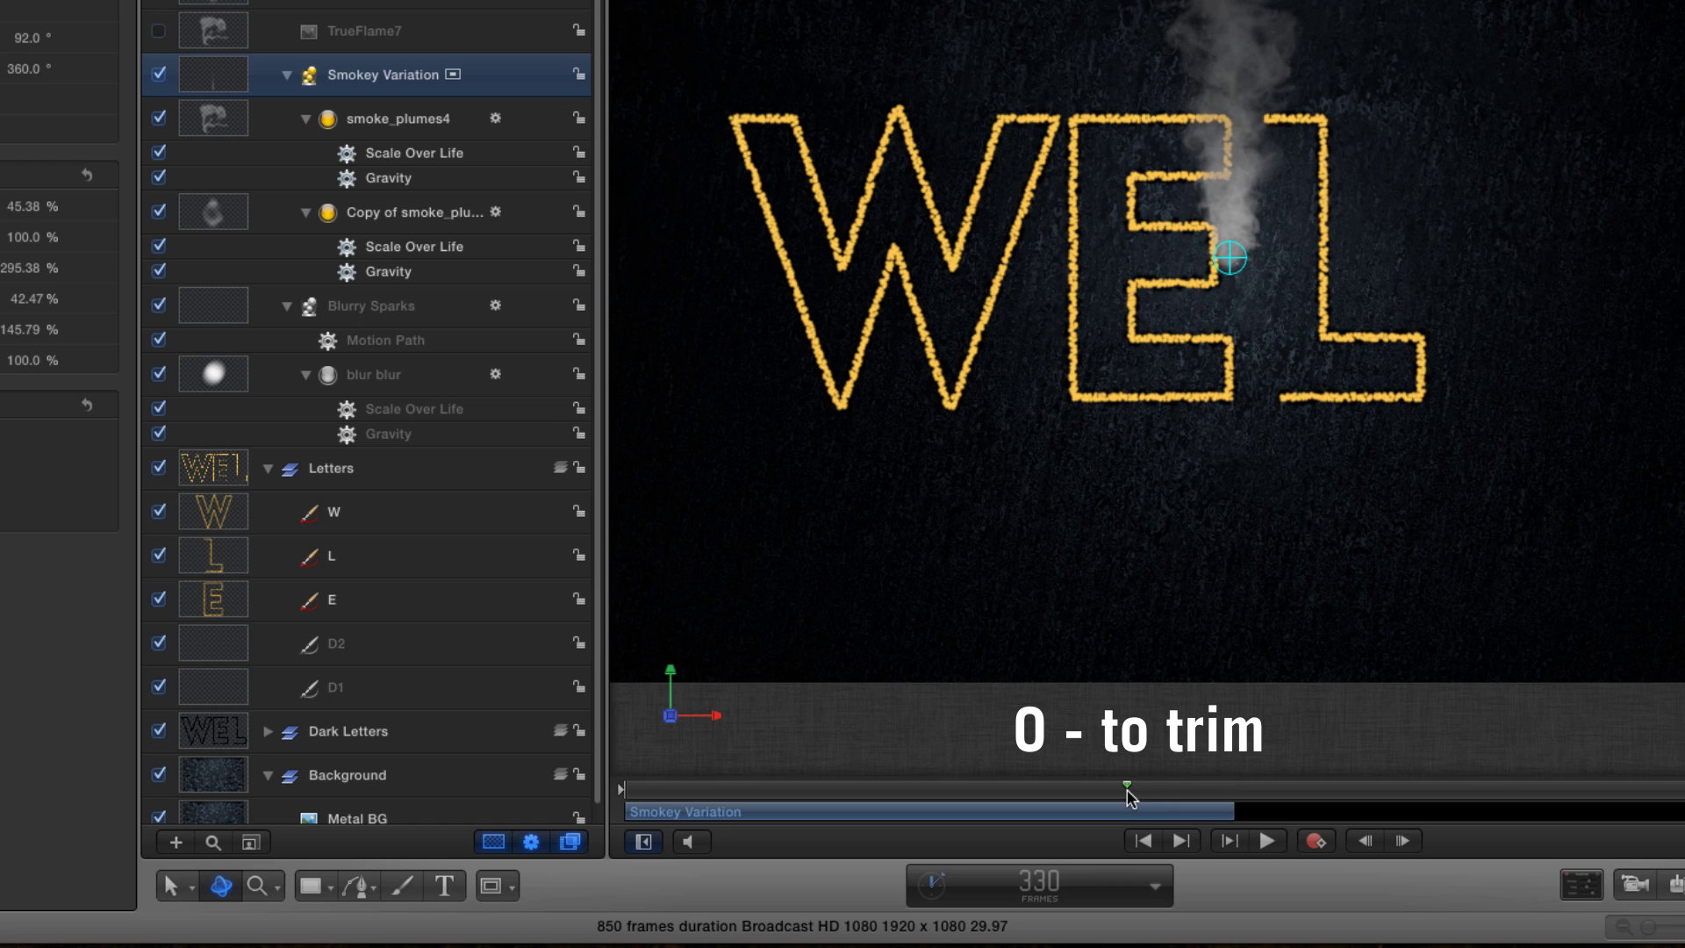
{"action": "left_click_drag", "start_coordinate": [1123, 795], "coordinate": [948, 812]}
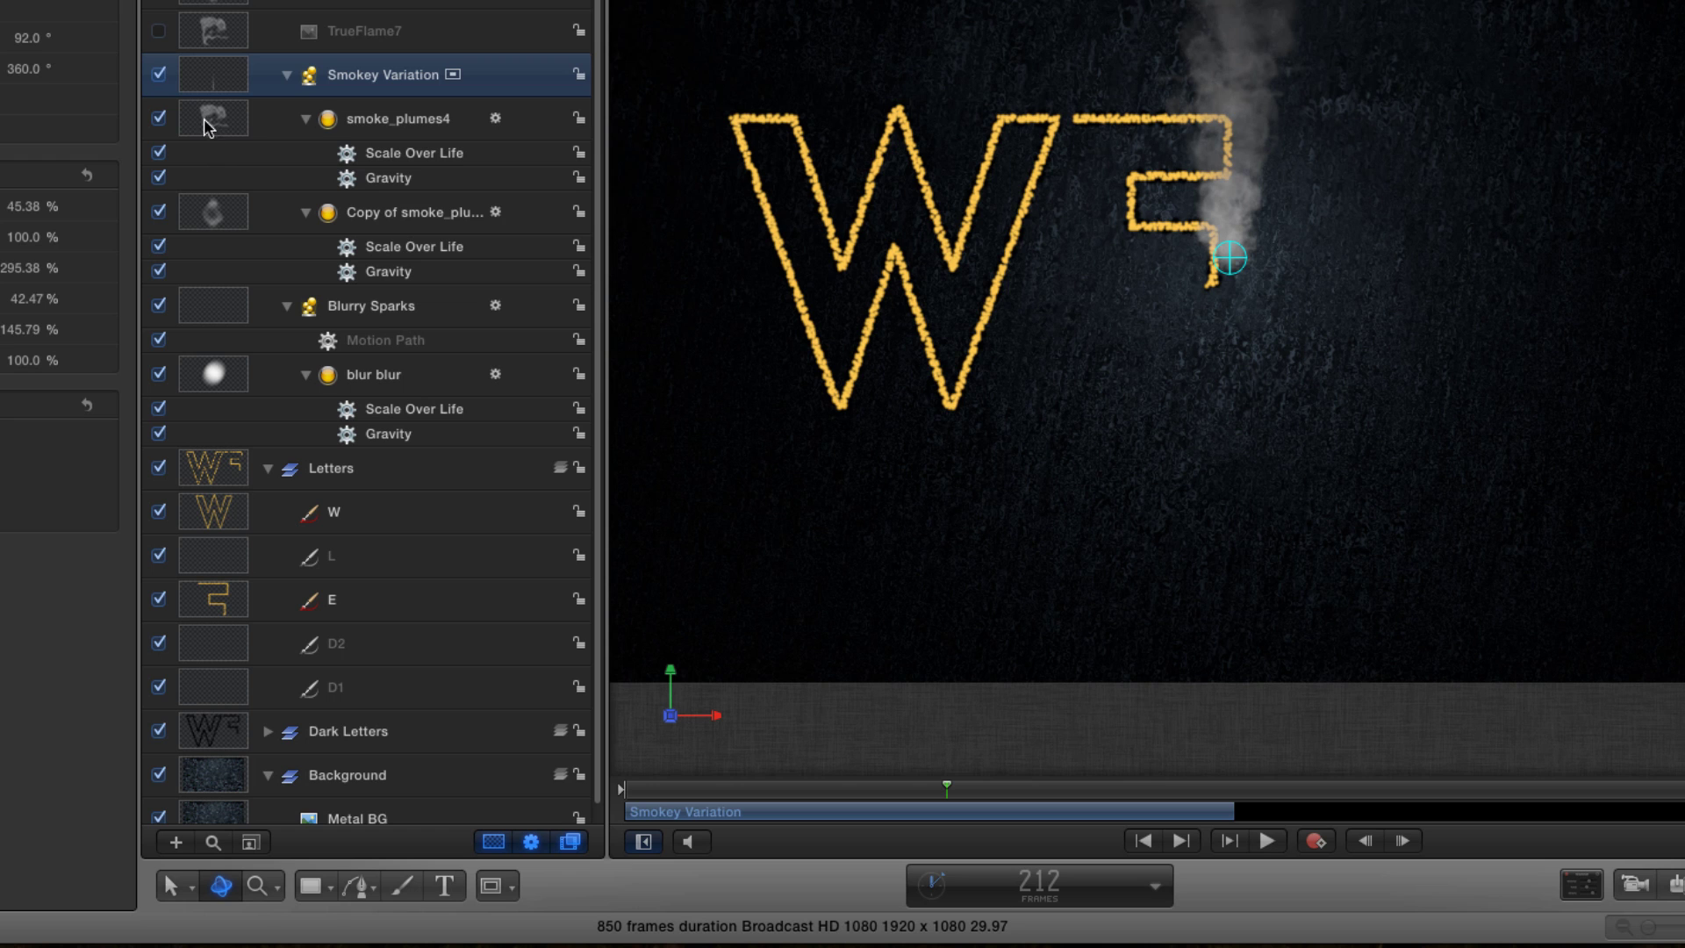
Keyframe smoke_plumes4's Birth Rate at frame 150, then drop Birth Rate and Randomness to 0.
{"action": "key", "text": "Down"}
{"action": "left_click", "coordinate": [1044, 887]}
{"action": "type", "text": "150"}
{"action": "key", "text": "Return"}
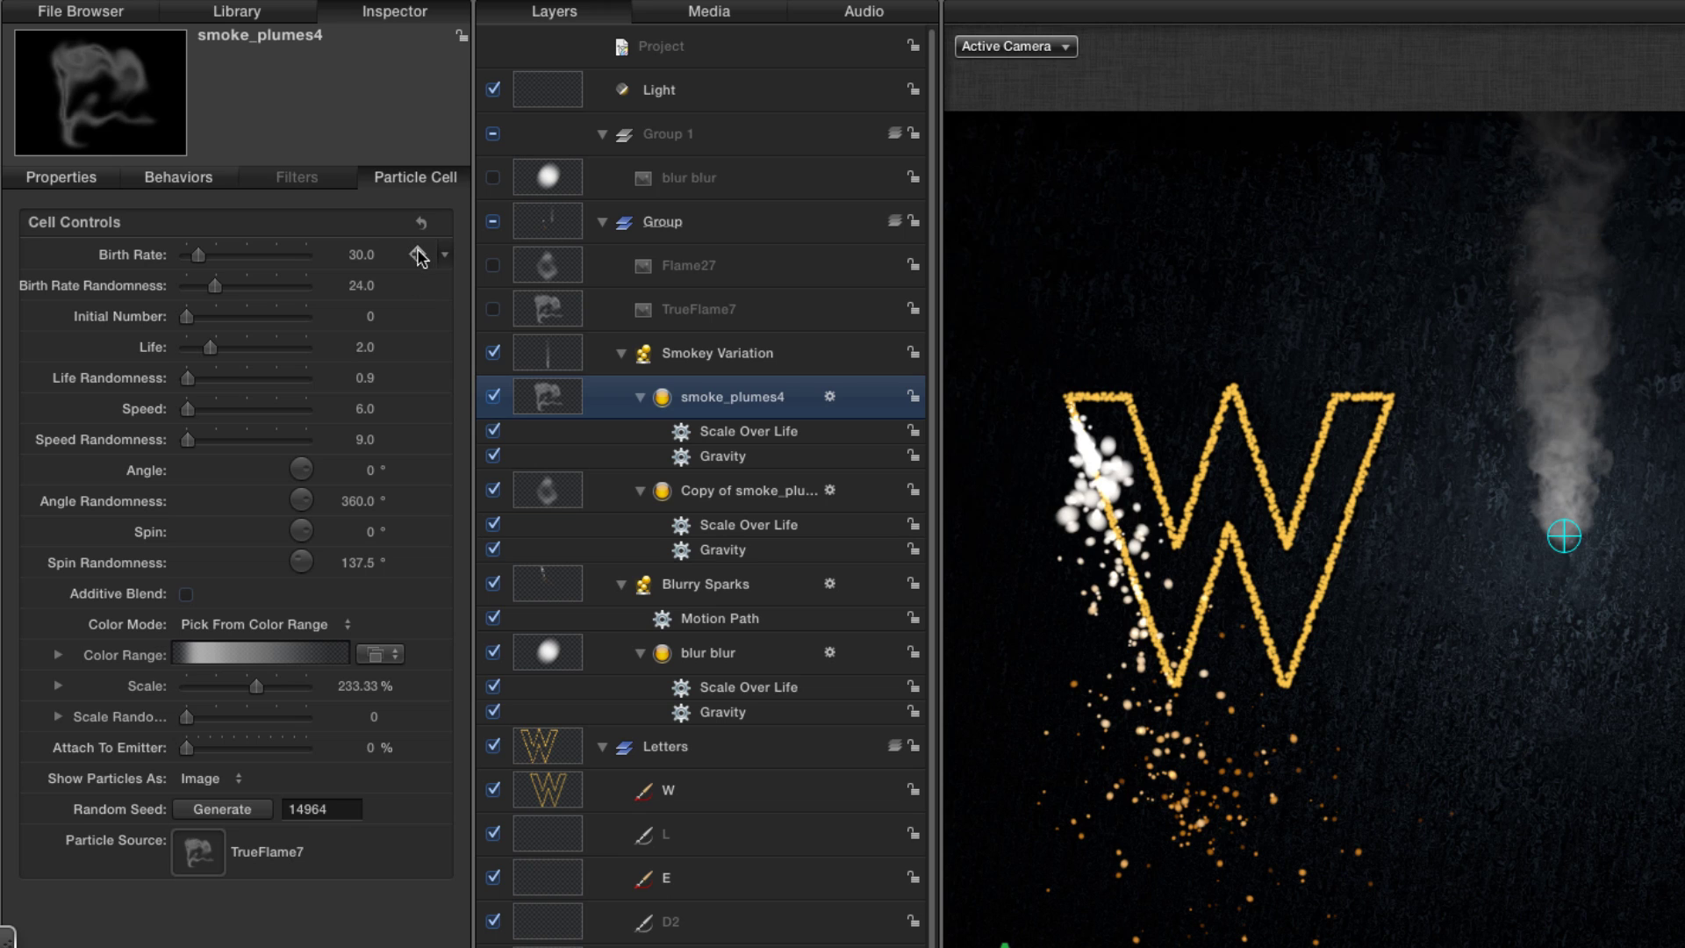
{"action": "left_click", "coordinate": [418, 254]}
{"action": "key", "text": "Right"}
{"action": "left_click_drag", "start_coordinate": [194, 257], "coordinate": [56, 255]}
{"action": "left_click_drag", "start_coordinate": [215, 287], "coordinate": [59, 287]}
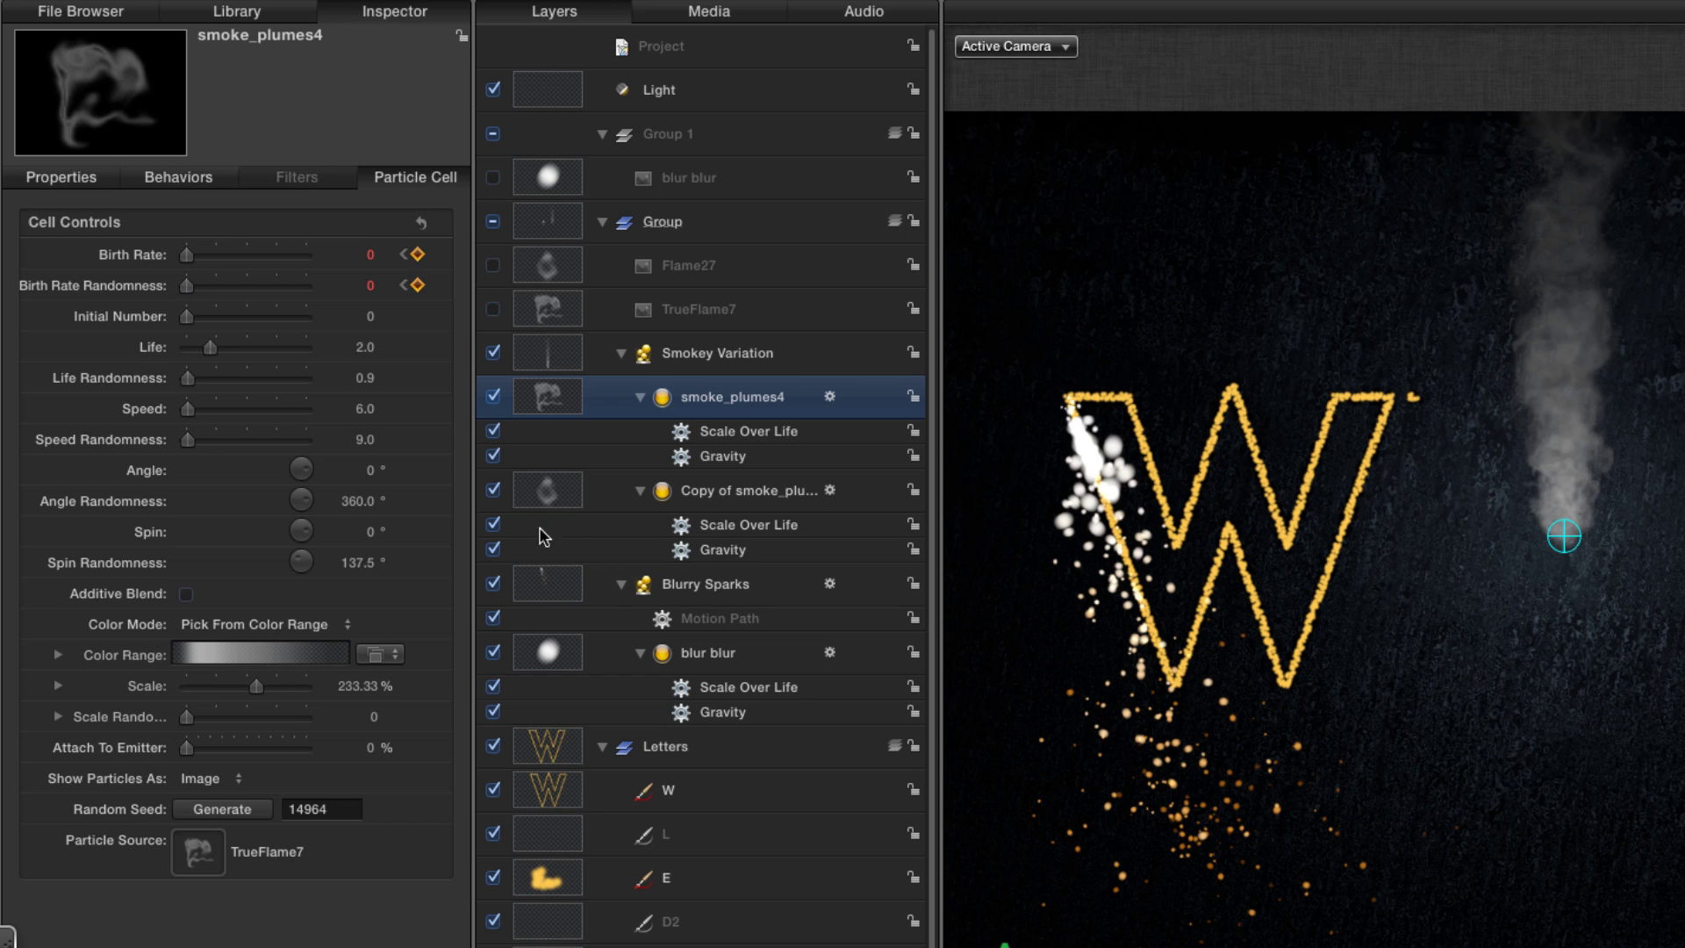
Keyframe the Copy of smoke_plumes4 Birth Rate, then drop Birth Rate and Randomness to 0.
{"action": "left_click", "coordinate": [545, 500]}
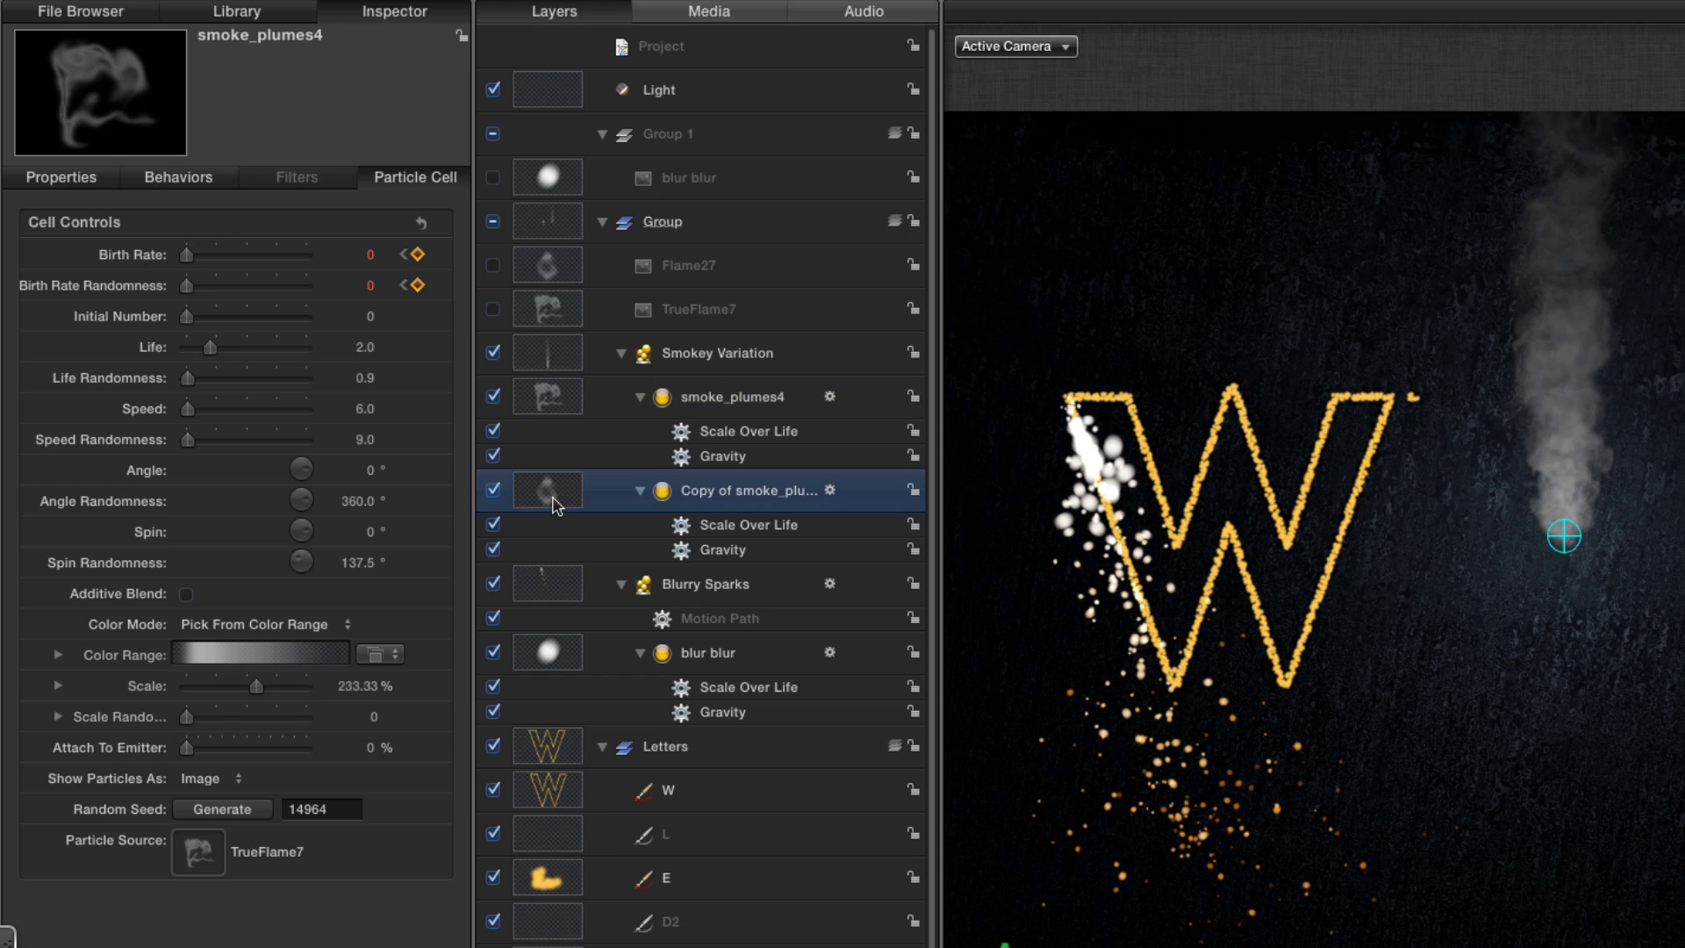
{"action": "left_click", "coordinate": [417, 257]}
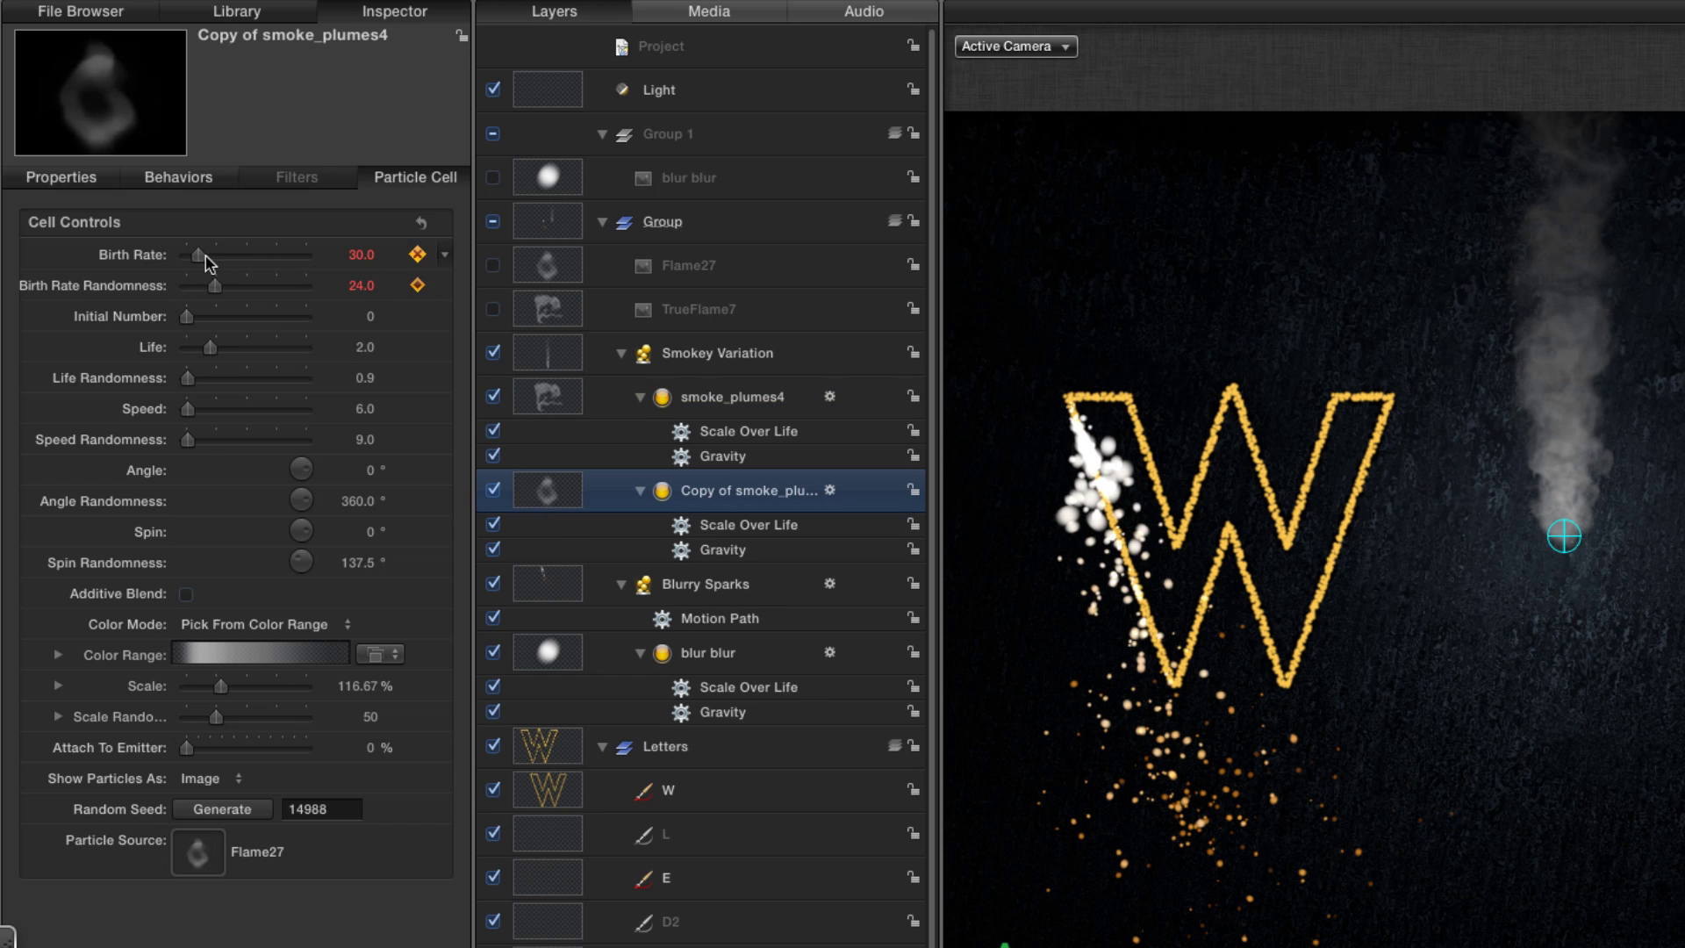
{"action": "key", "text": "Right"}
{"action": "left_click_drag", "start_coordinate": [200, 256], "coordinate": [95, 258]}
{"action": "left_click_drag", "start_coordinate": [216, 287], "coordinate": [127, 289]}
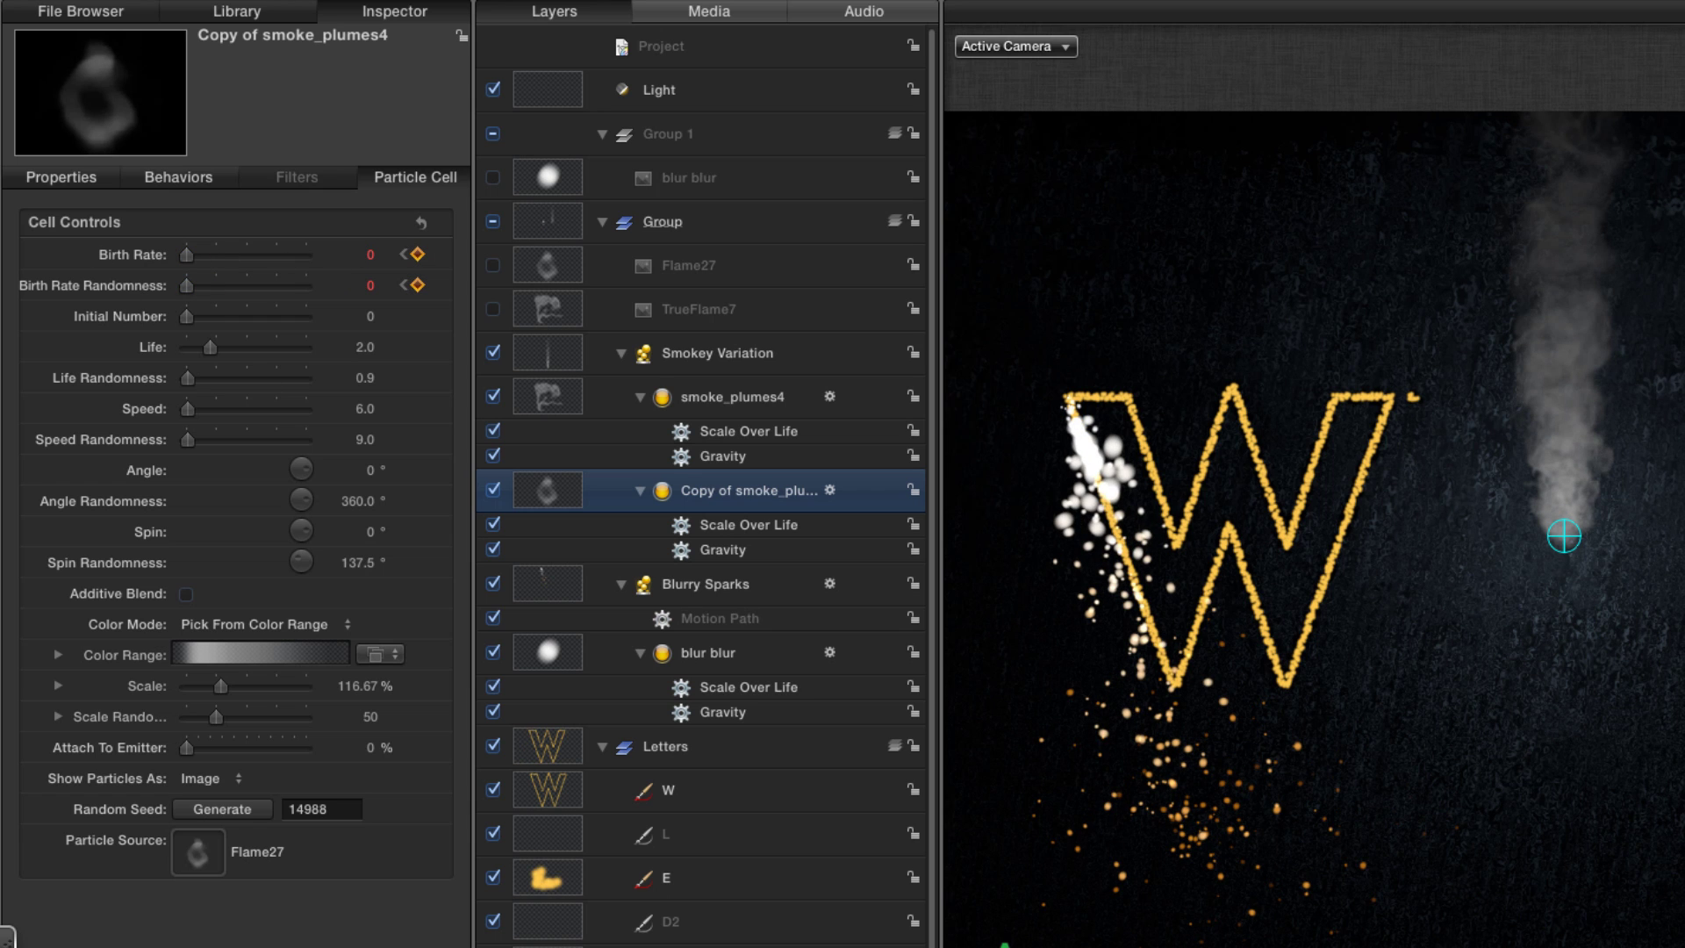
{"action": "key", "text": "space"}
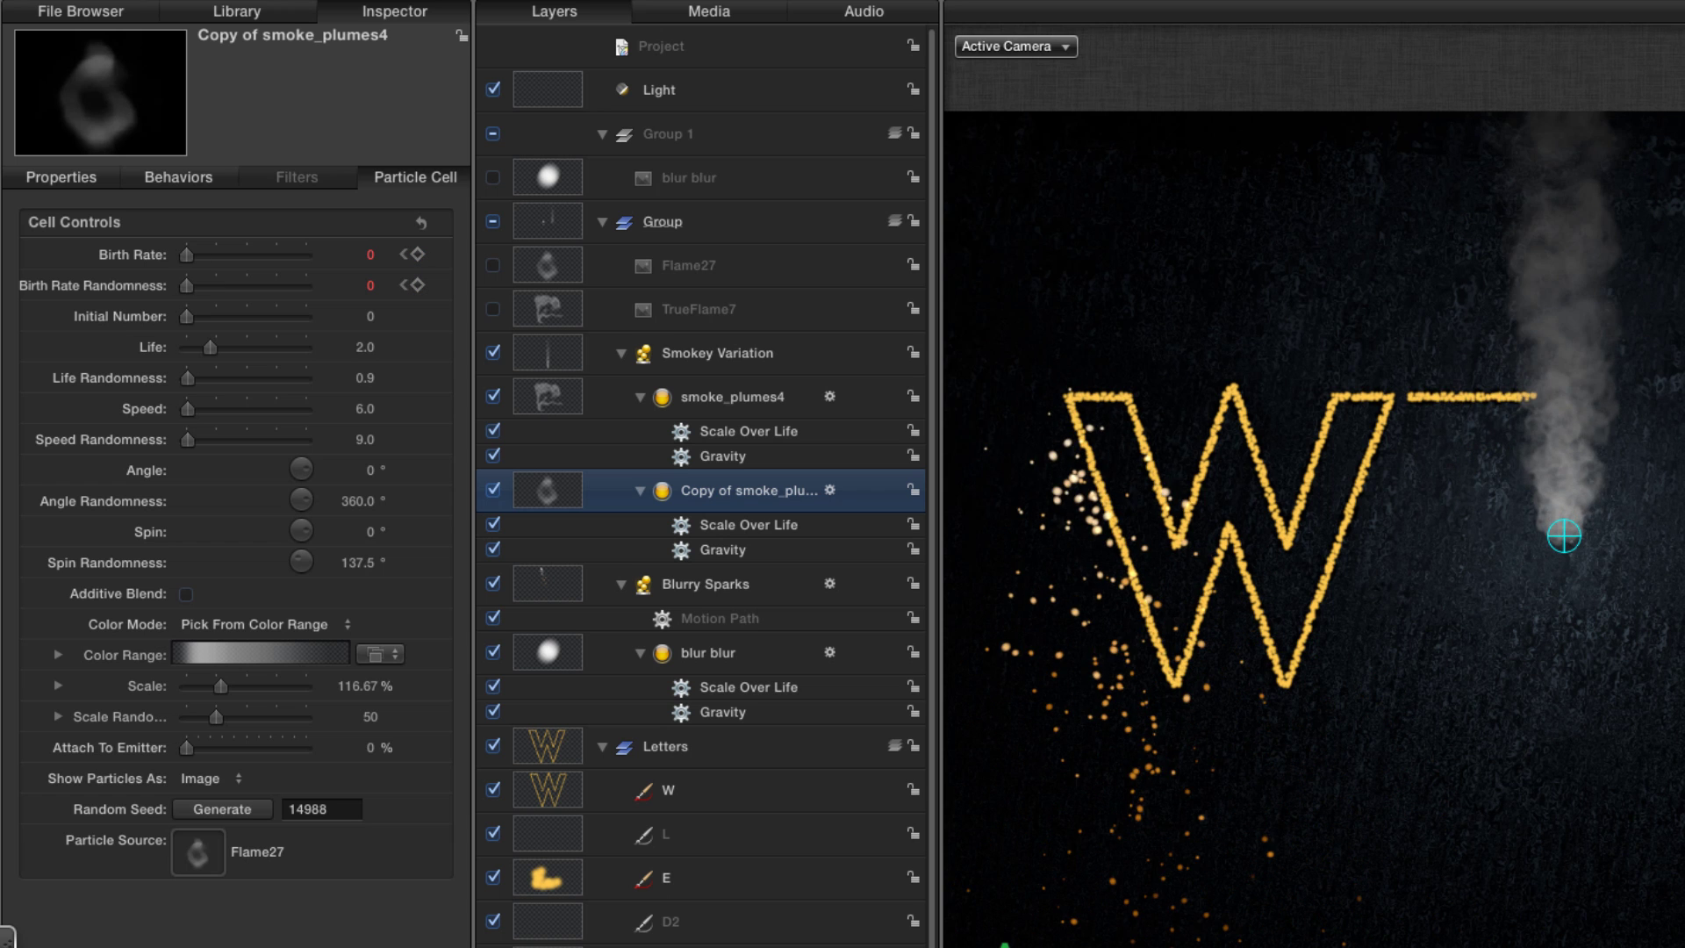
Delete the Gravity behaviors from both smoke cells.
{"action": "left_click", "coordinate": [681, 457]}
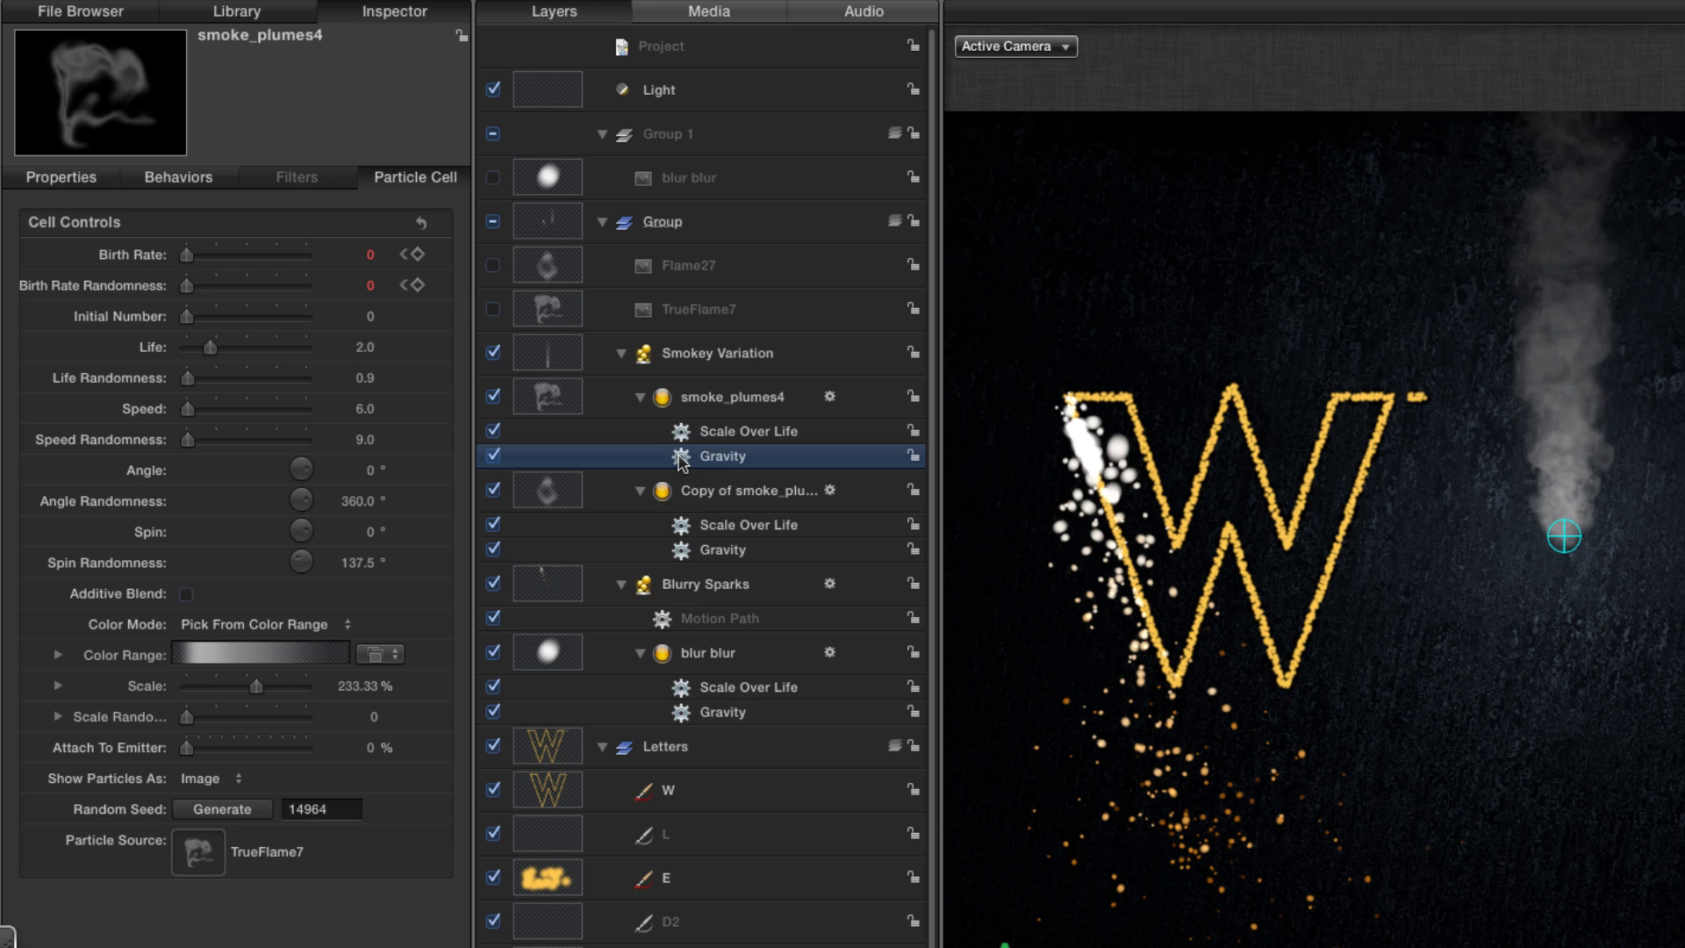
{"action": "key", "text": "Delete"}
{"action": "left_click", "coordinate": [689, 529]}
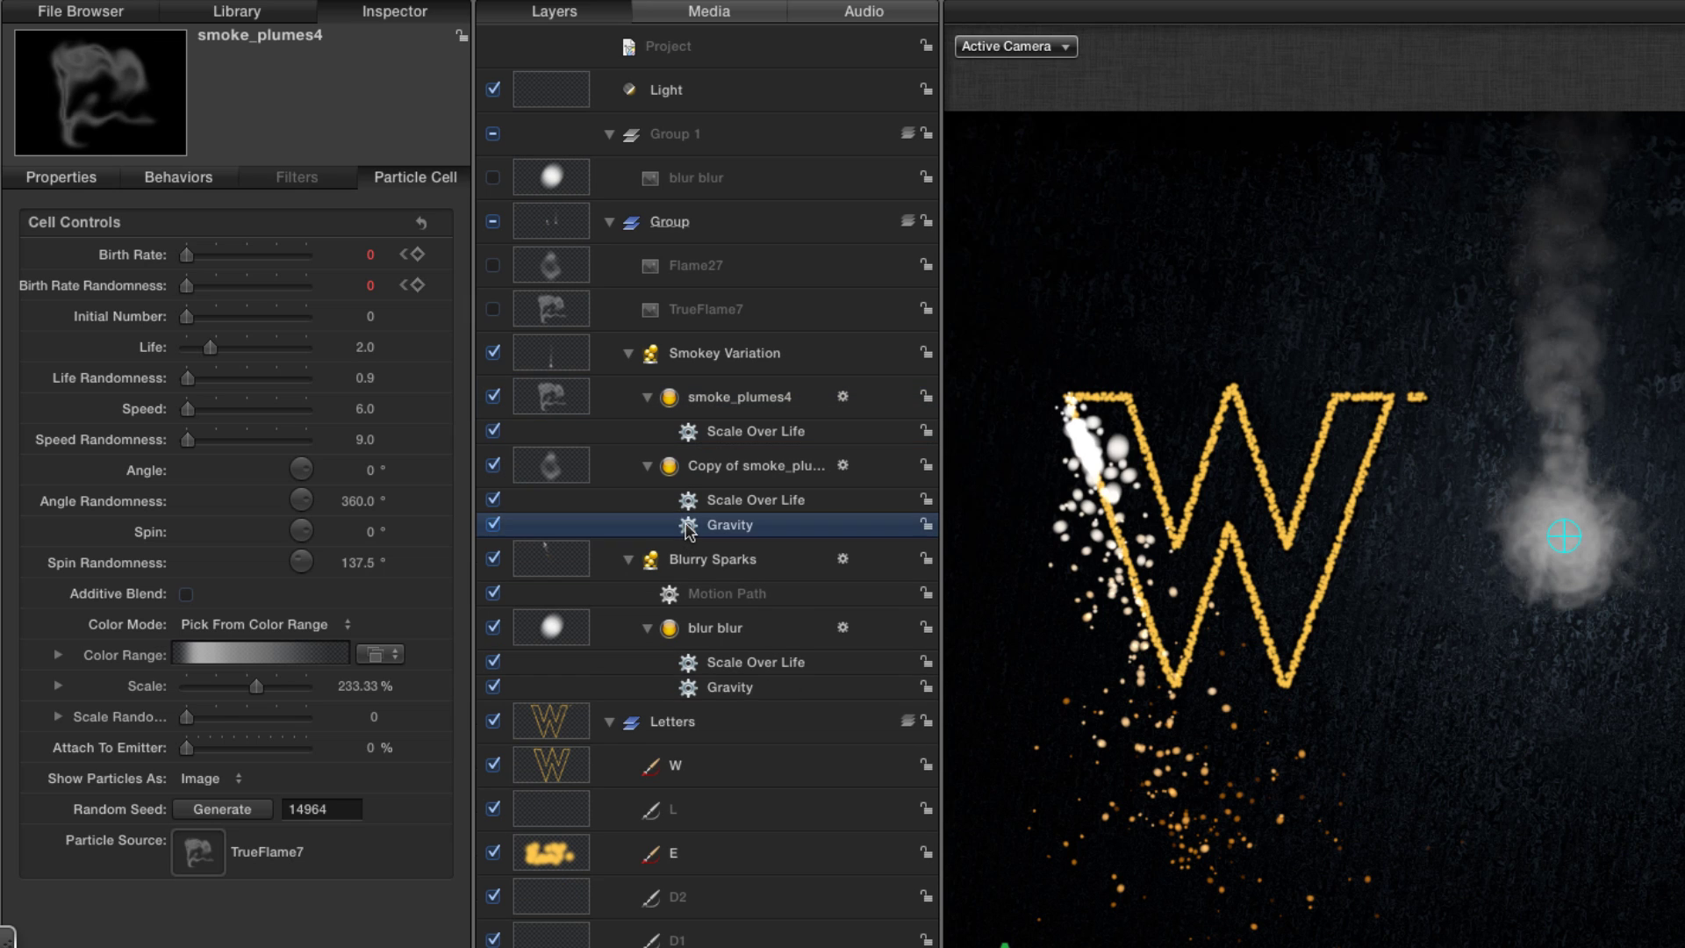
{"action": "key", "text": "Delete"}
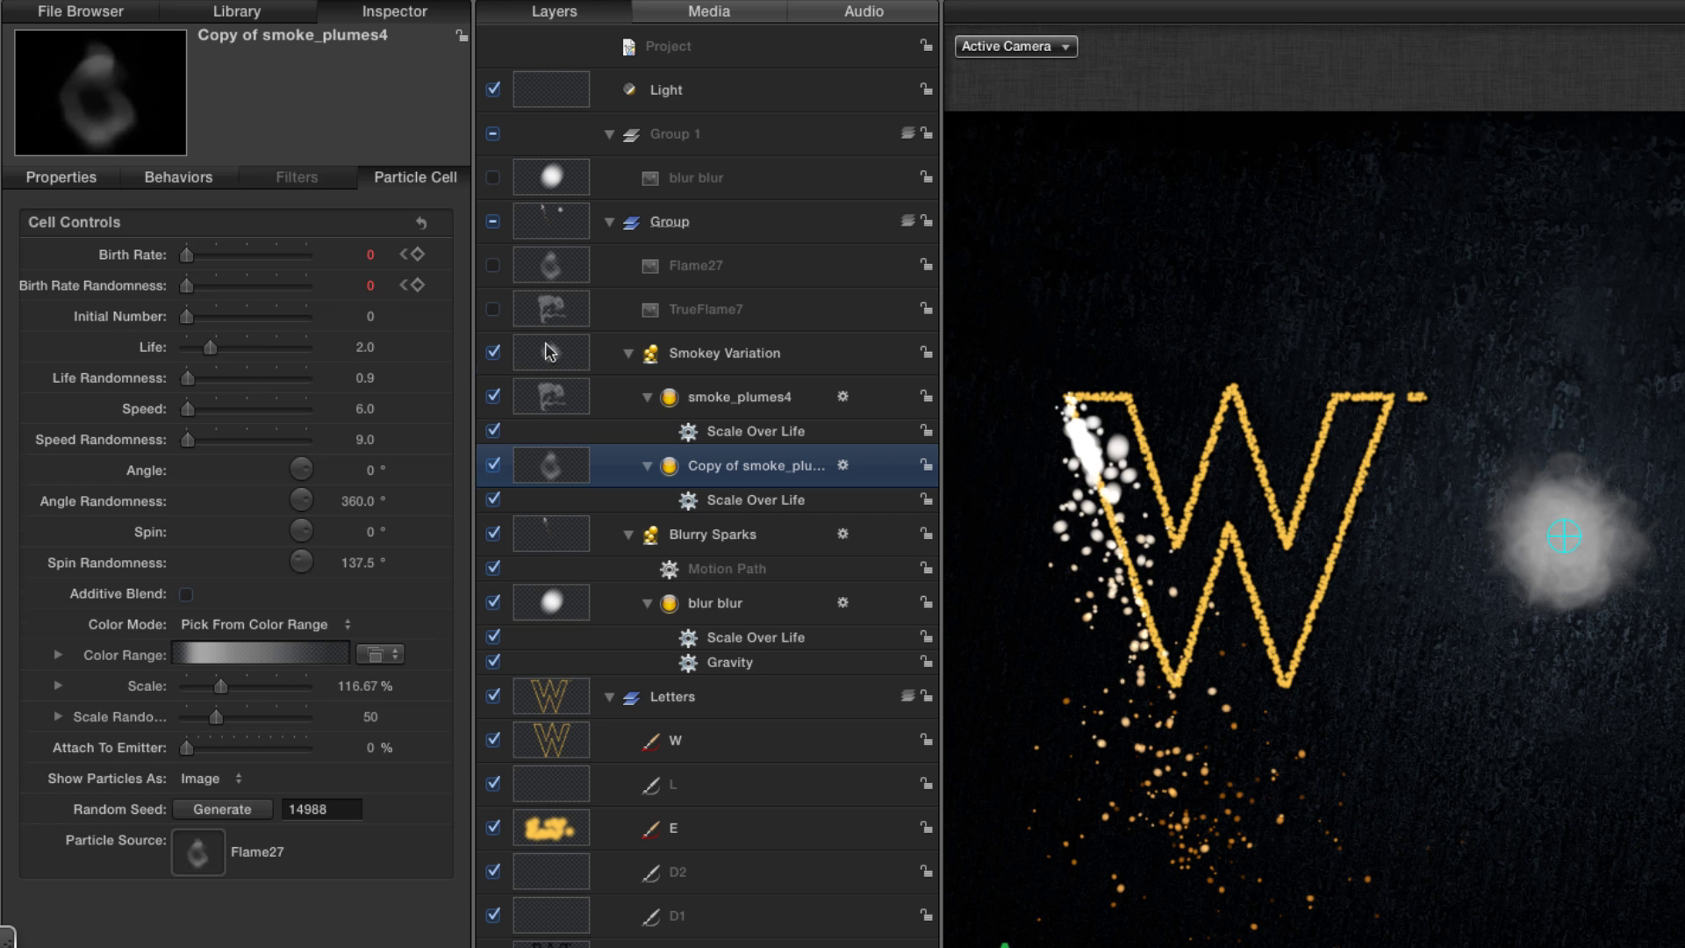
{"action": "left_click", "coordinate": [548, 351]}
Add a Simulations Wind behavior to Smokey Variation with velocity X -50, Y 50.
{"action": "left_click", "coordinate": [1517, 884]}
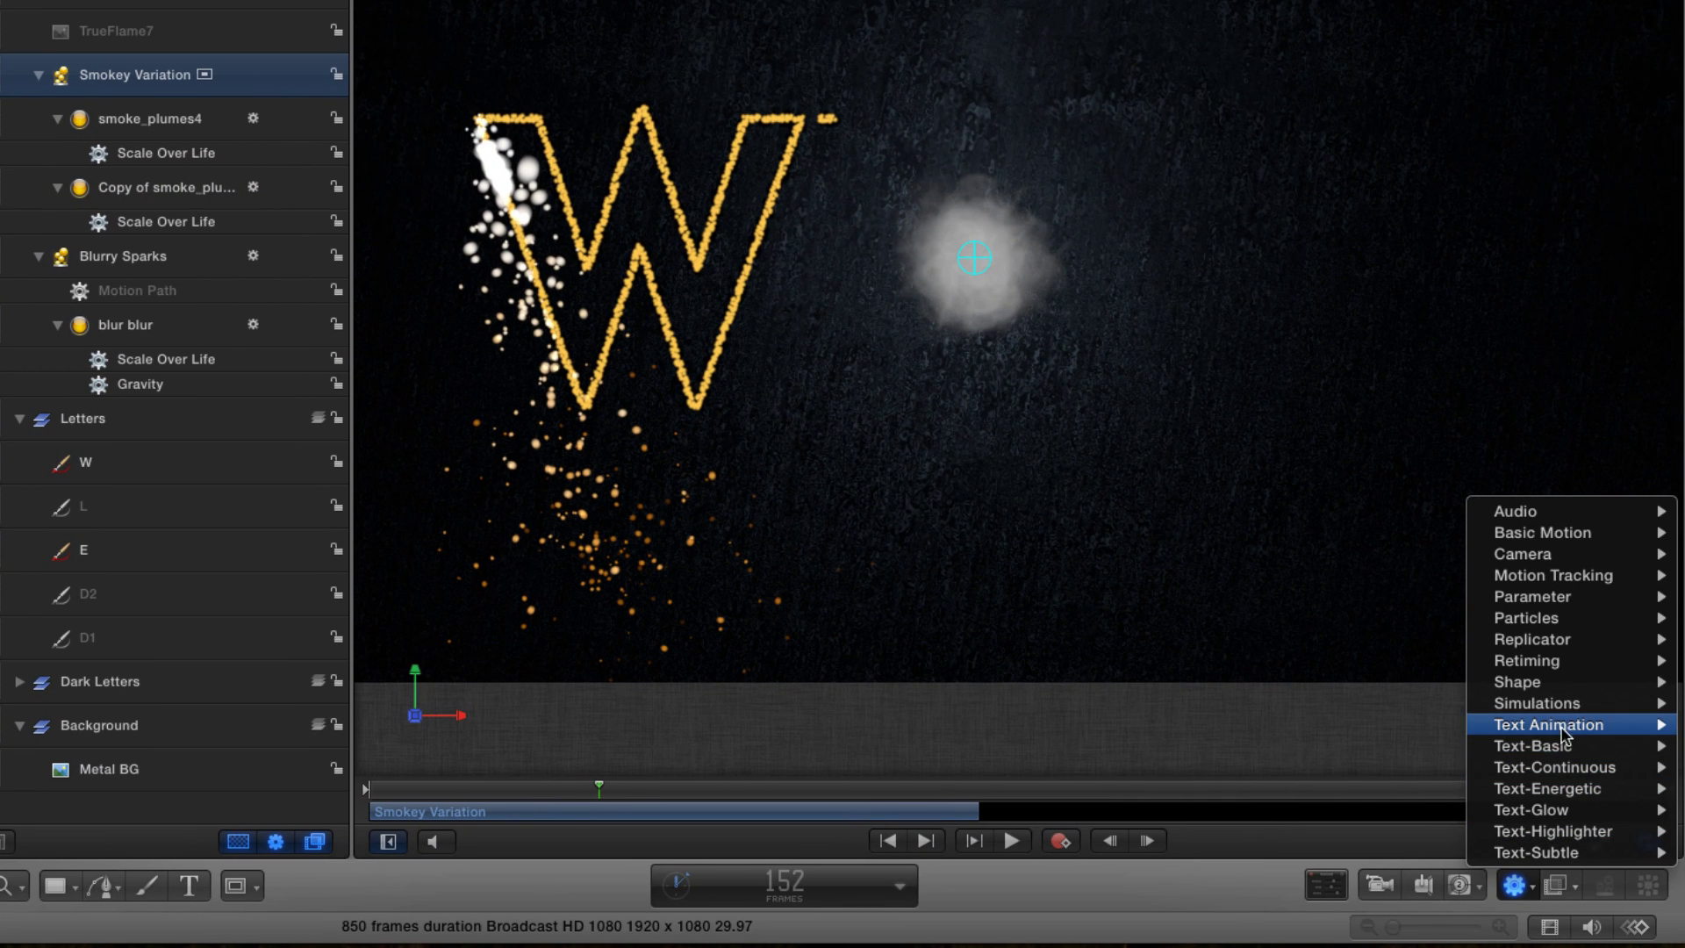
{"action": "mouse_move", "coordinate": [1564, 708]}
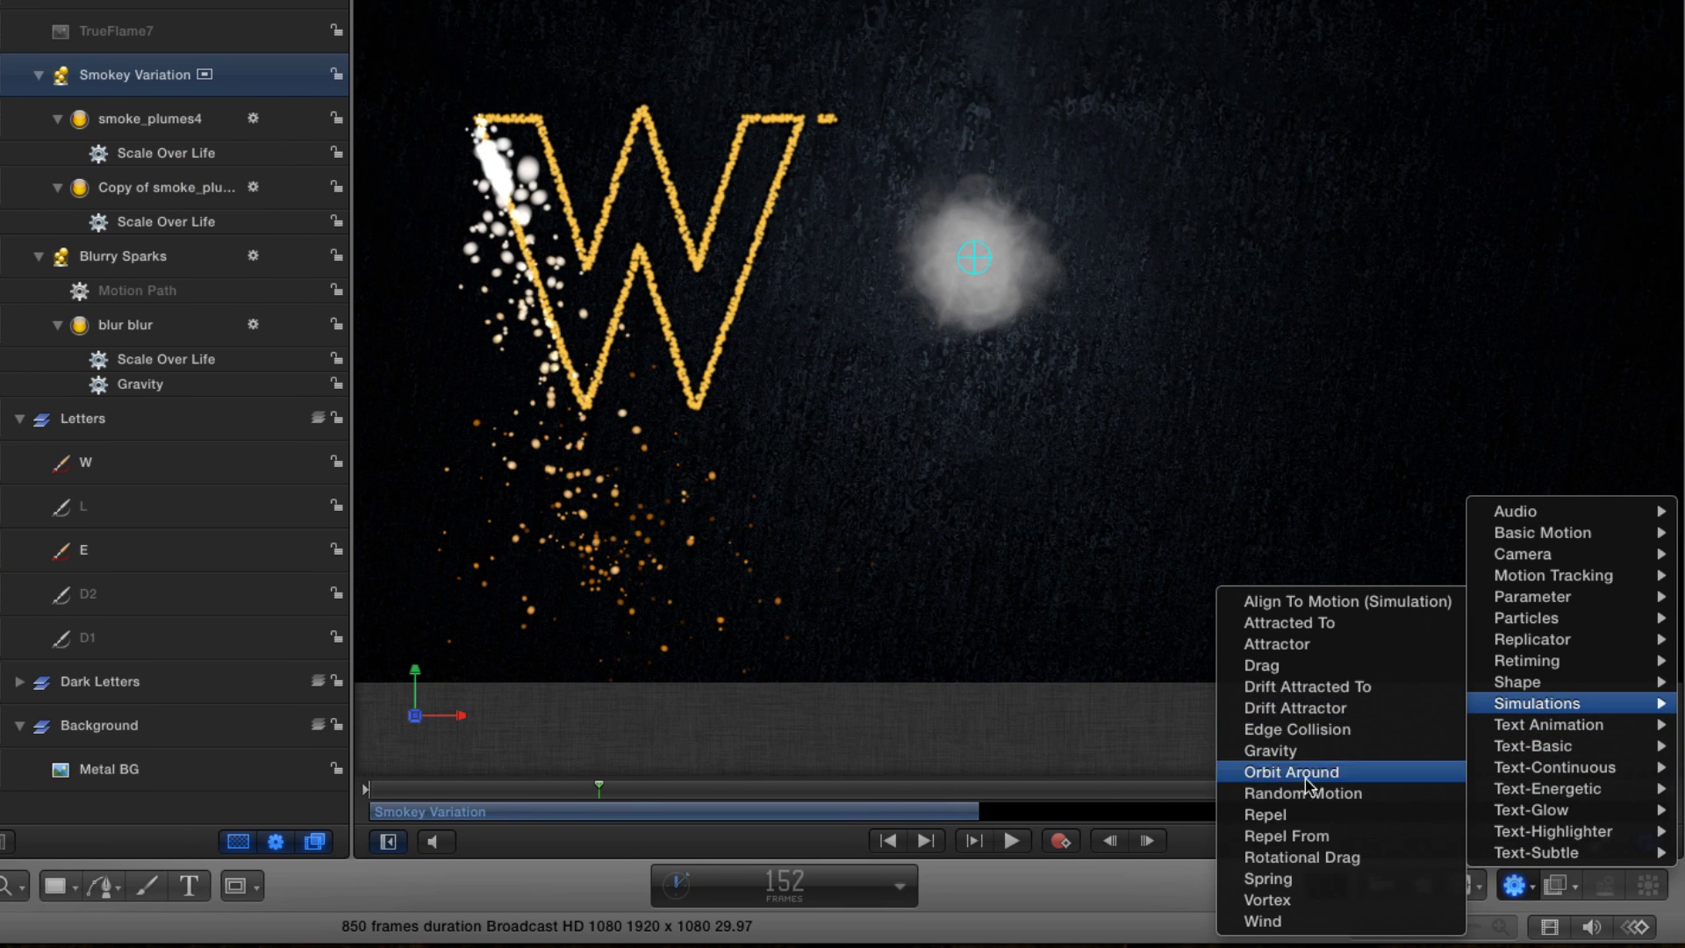
{"action": "left_click", "coordinate": [1290, 920]}
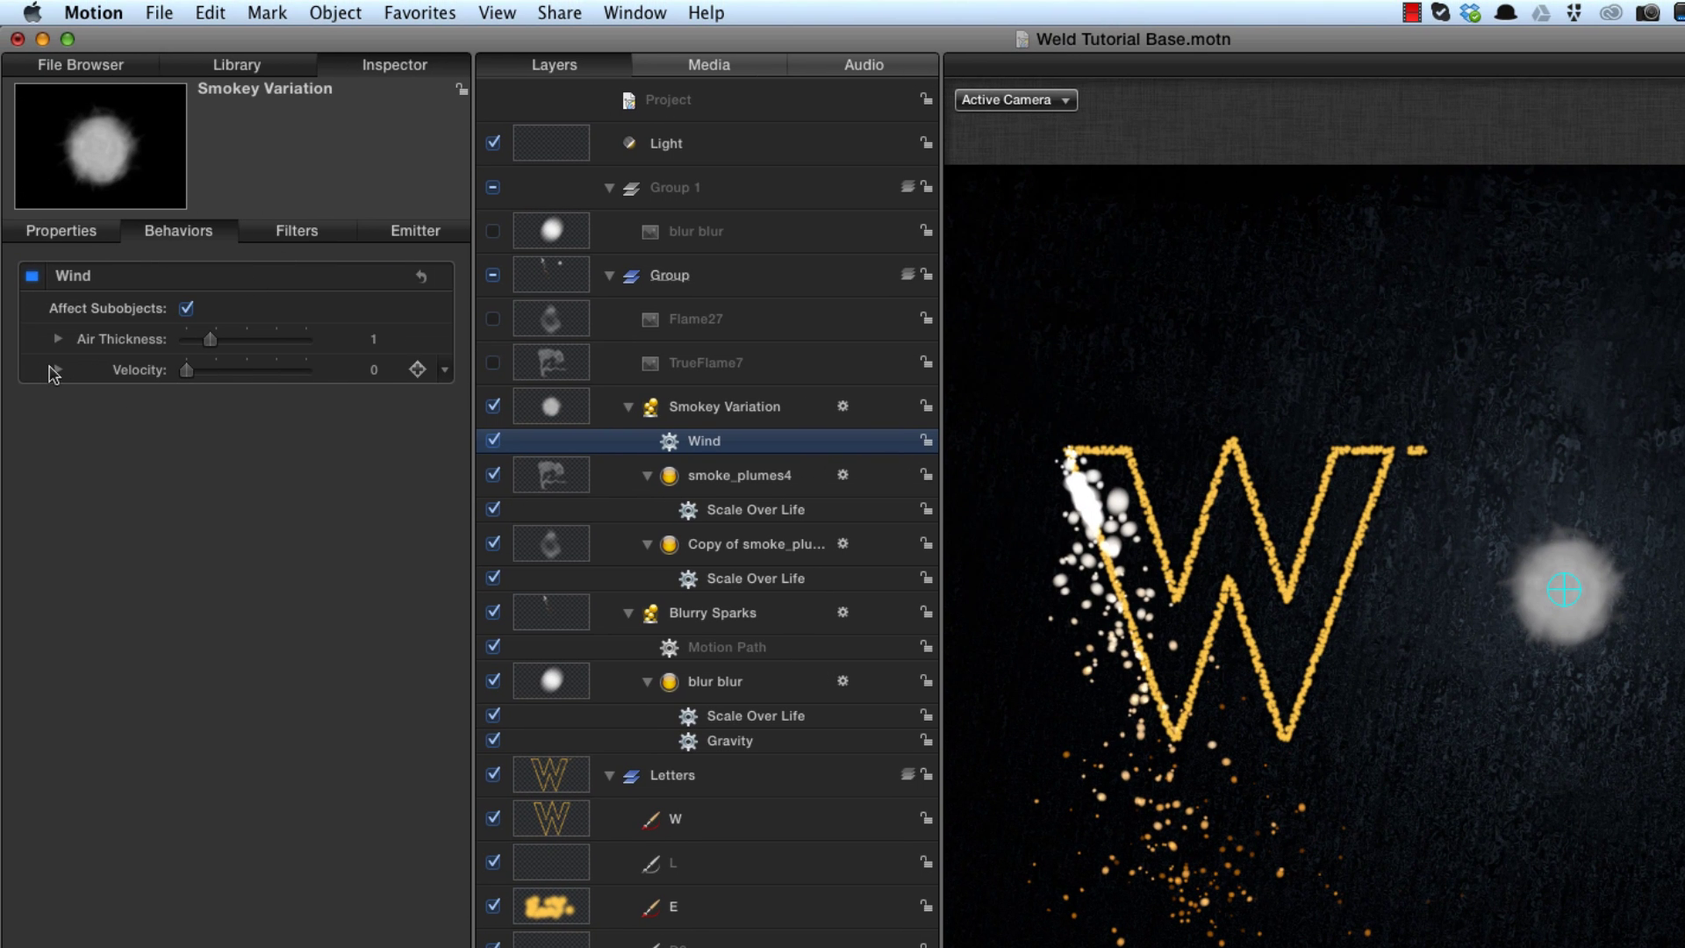
{"action": "left_click", "coordinate": [58, 370]}
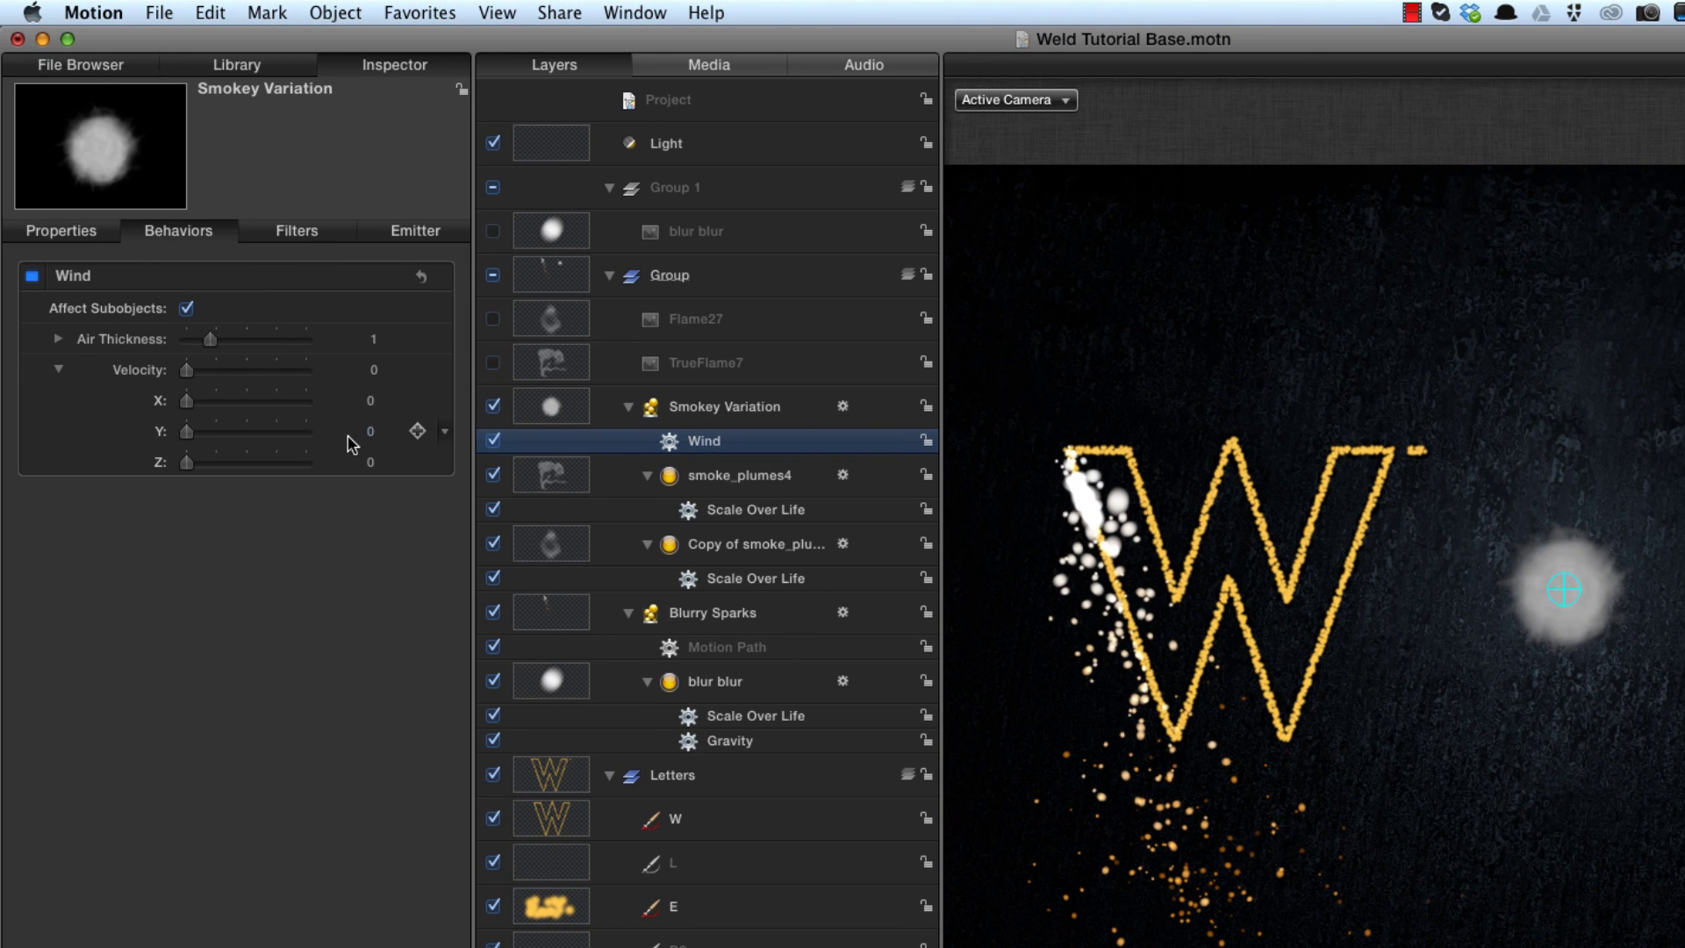
{"action": "left_click", "coordinate": [371, 404]}
{"action": "type", "text": "-50"}
{"action": "key", "text": "Tab"}
{"action": "type", "text": "50"}
{"action": "key", "text": "Return"}
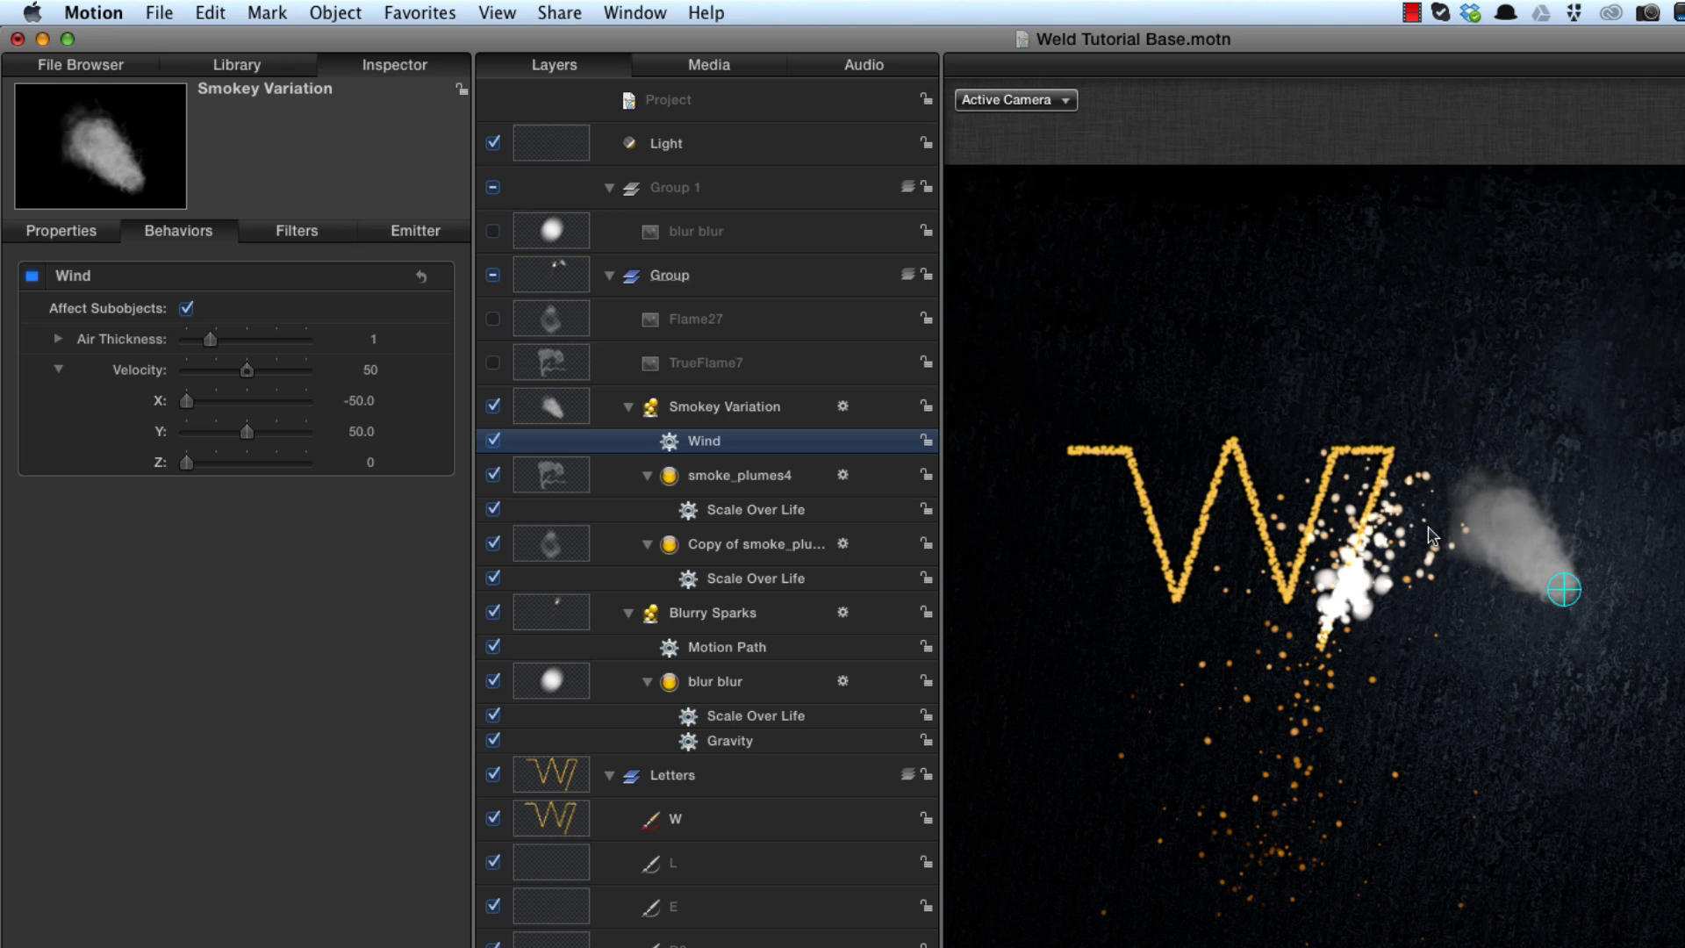
Add a Link behavior to Smokey Variation's Position with Blurry Sparks as the source object.
{"action": "left_click", "coordinate": [550, 404]}
{"action": "left_click", "coordinate": [62, 231]}
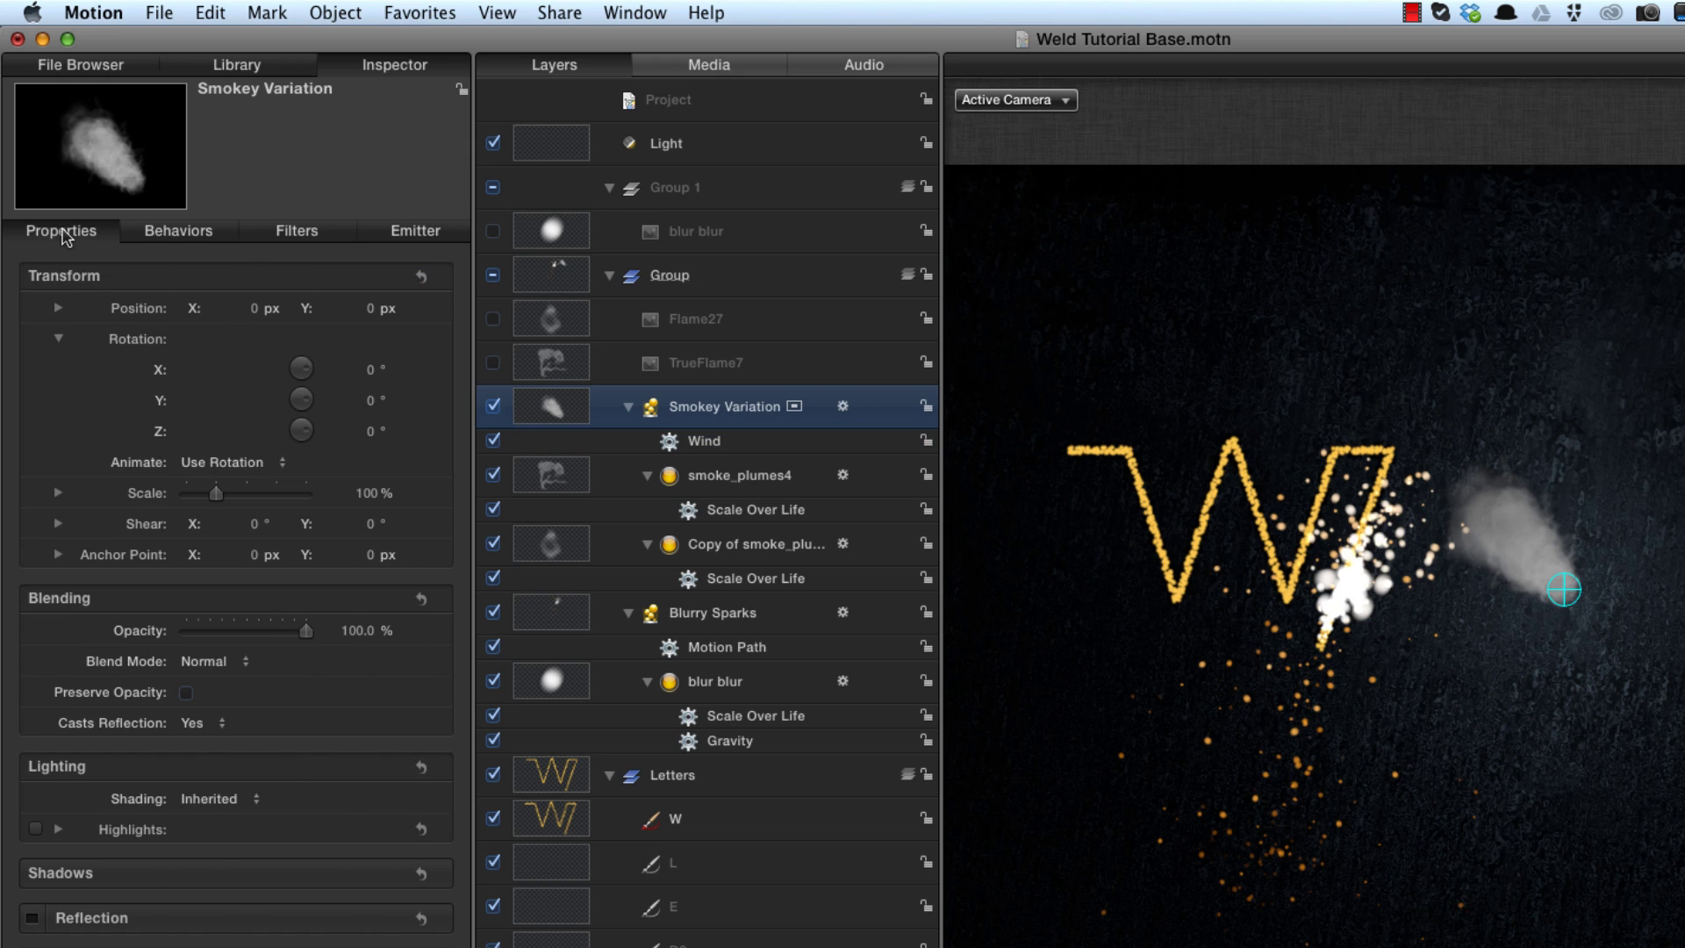
{"action": "left_click", "coordinate": [445, 308]}
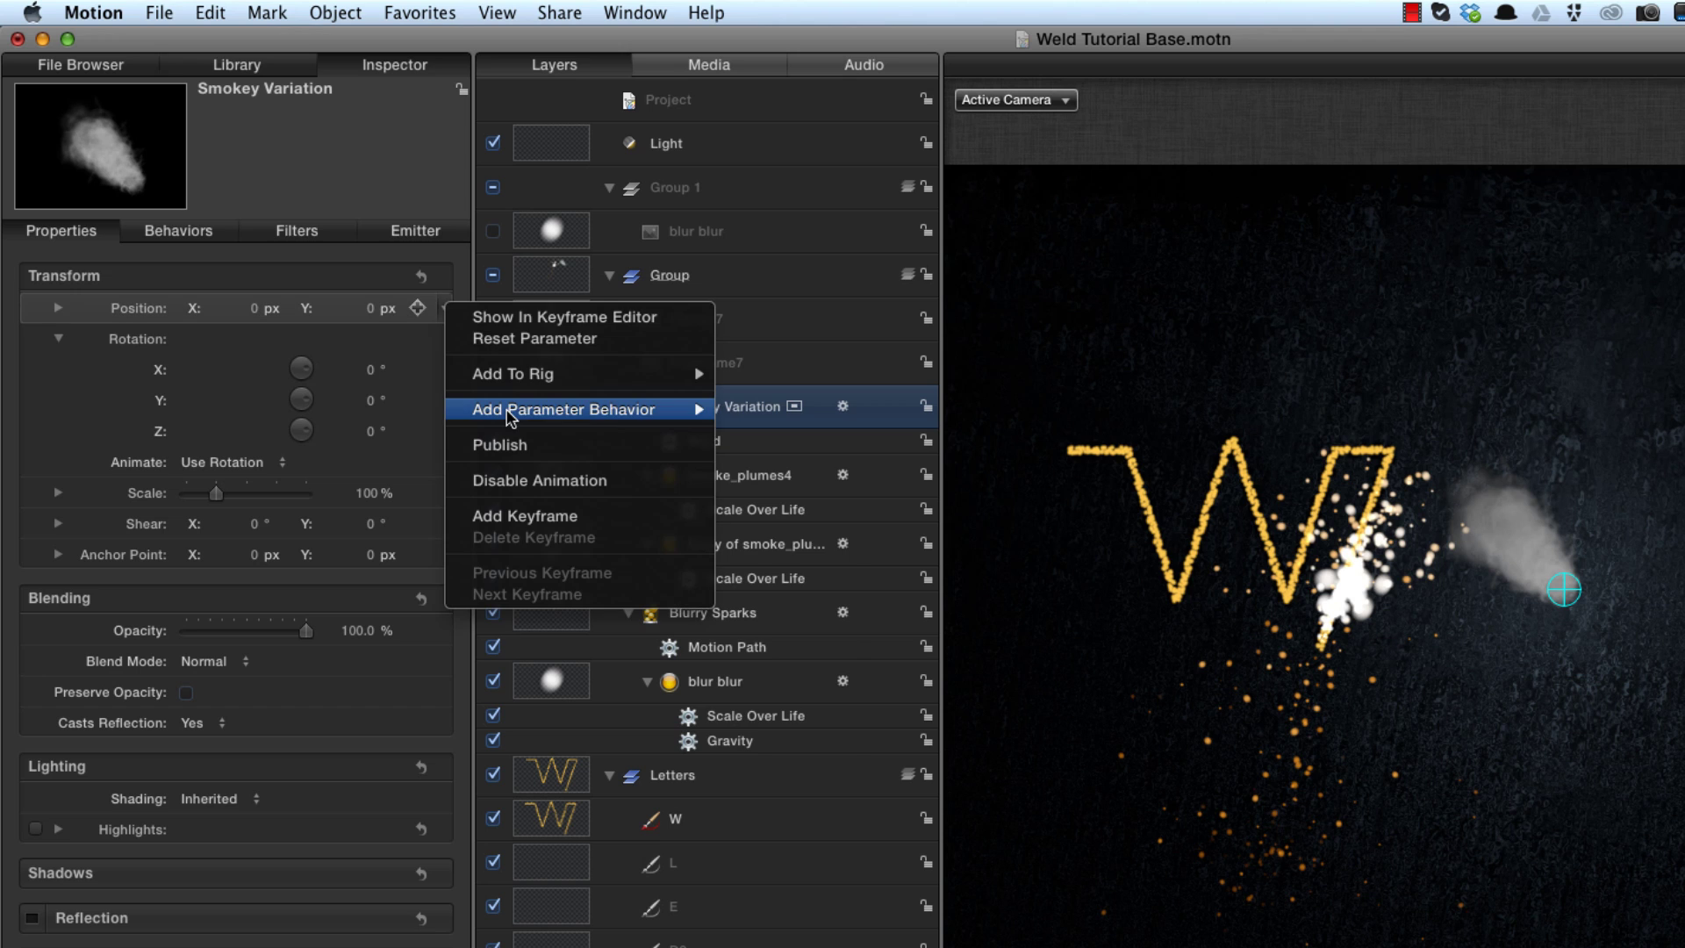
{"action": "left_click", "coordinate": [753, 493]}
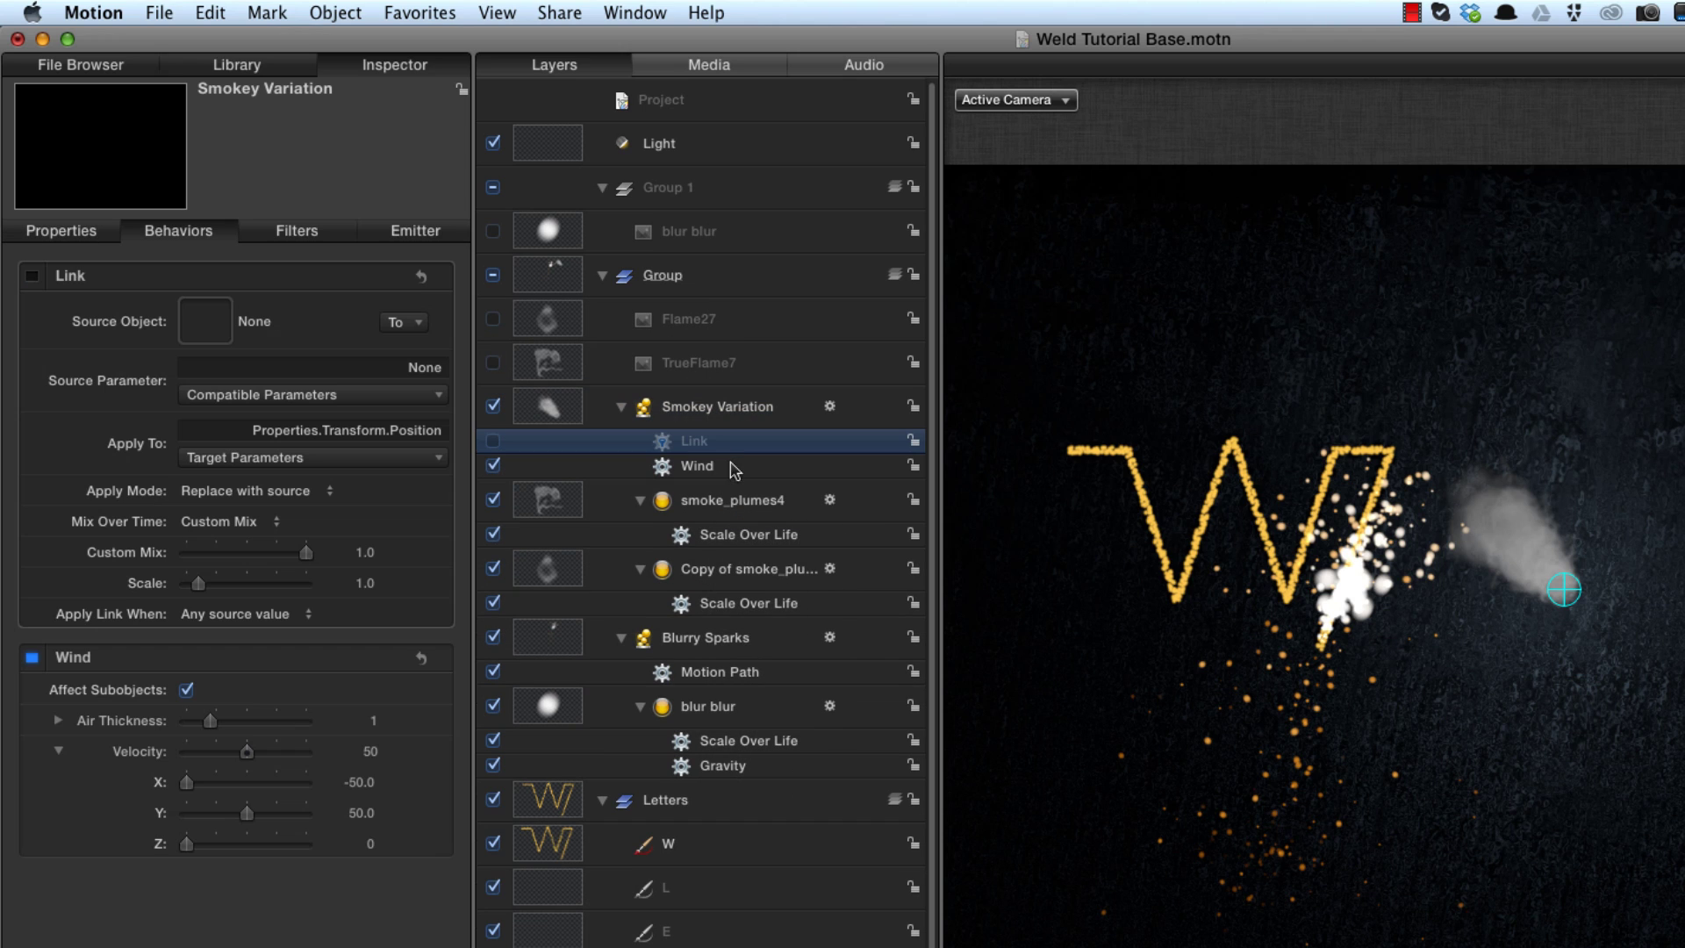
{"action": "left_click_drag", "start_coordinate": [550, 641], "coordinate": [208, 321]}
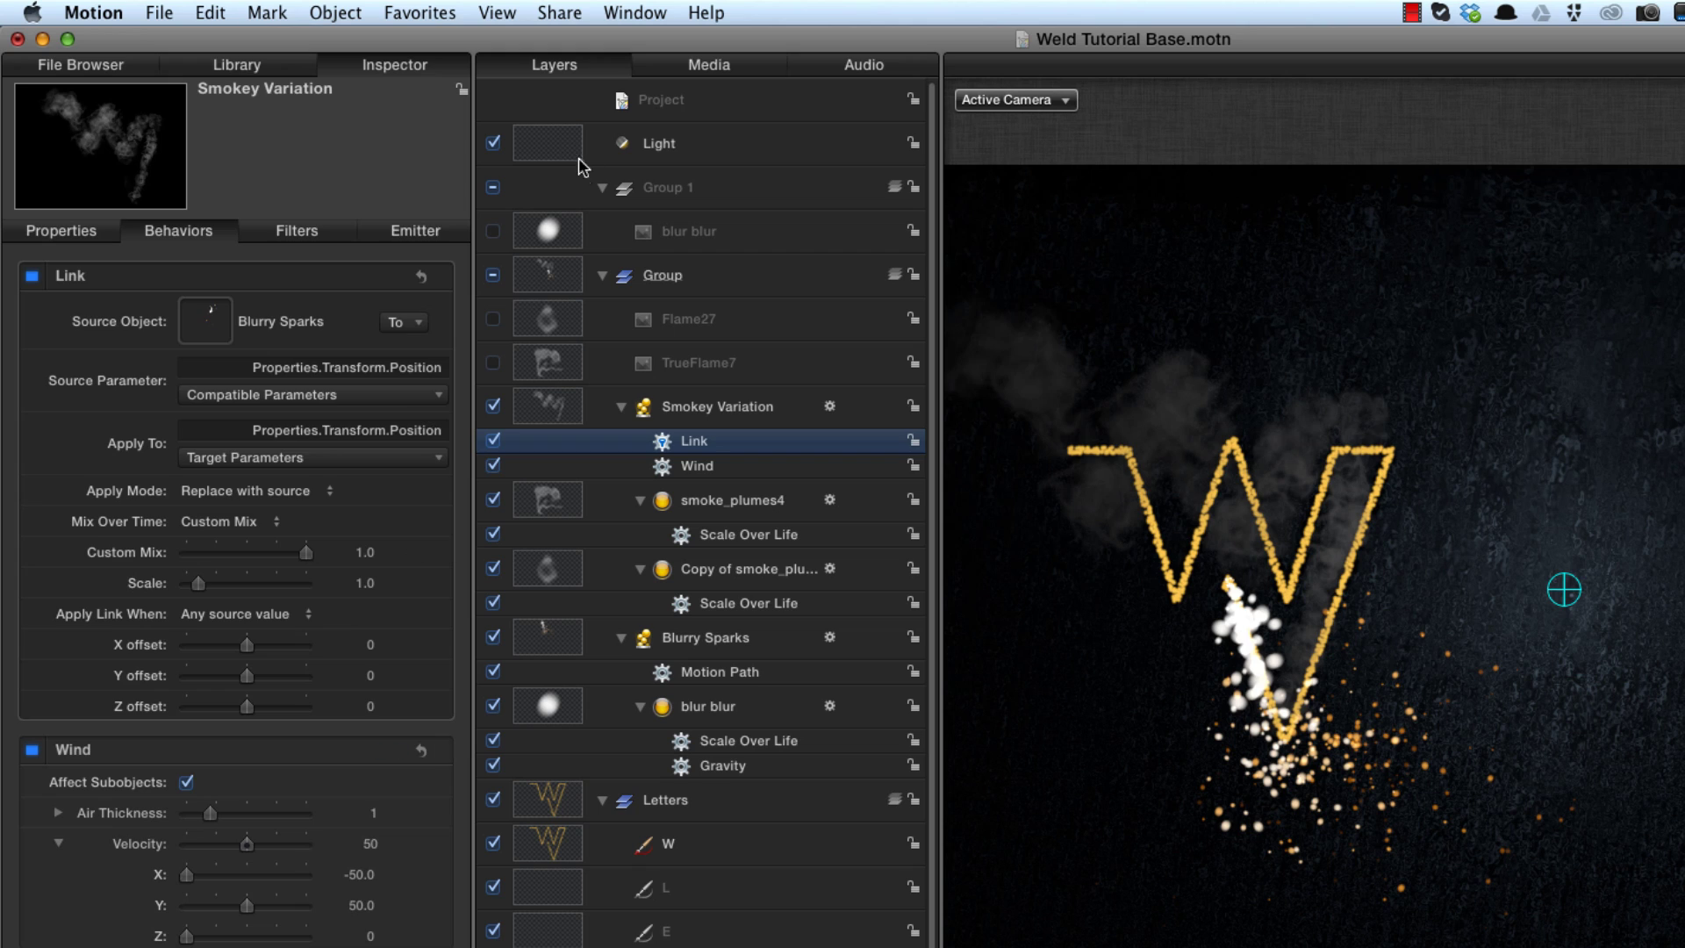
{"action": "left_click", "coordinate": [546, 281]}
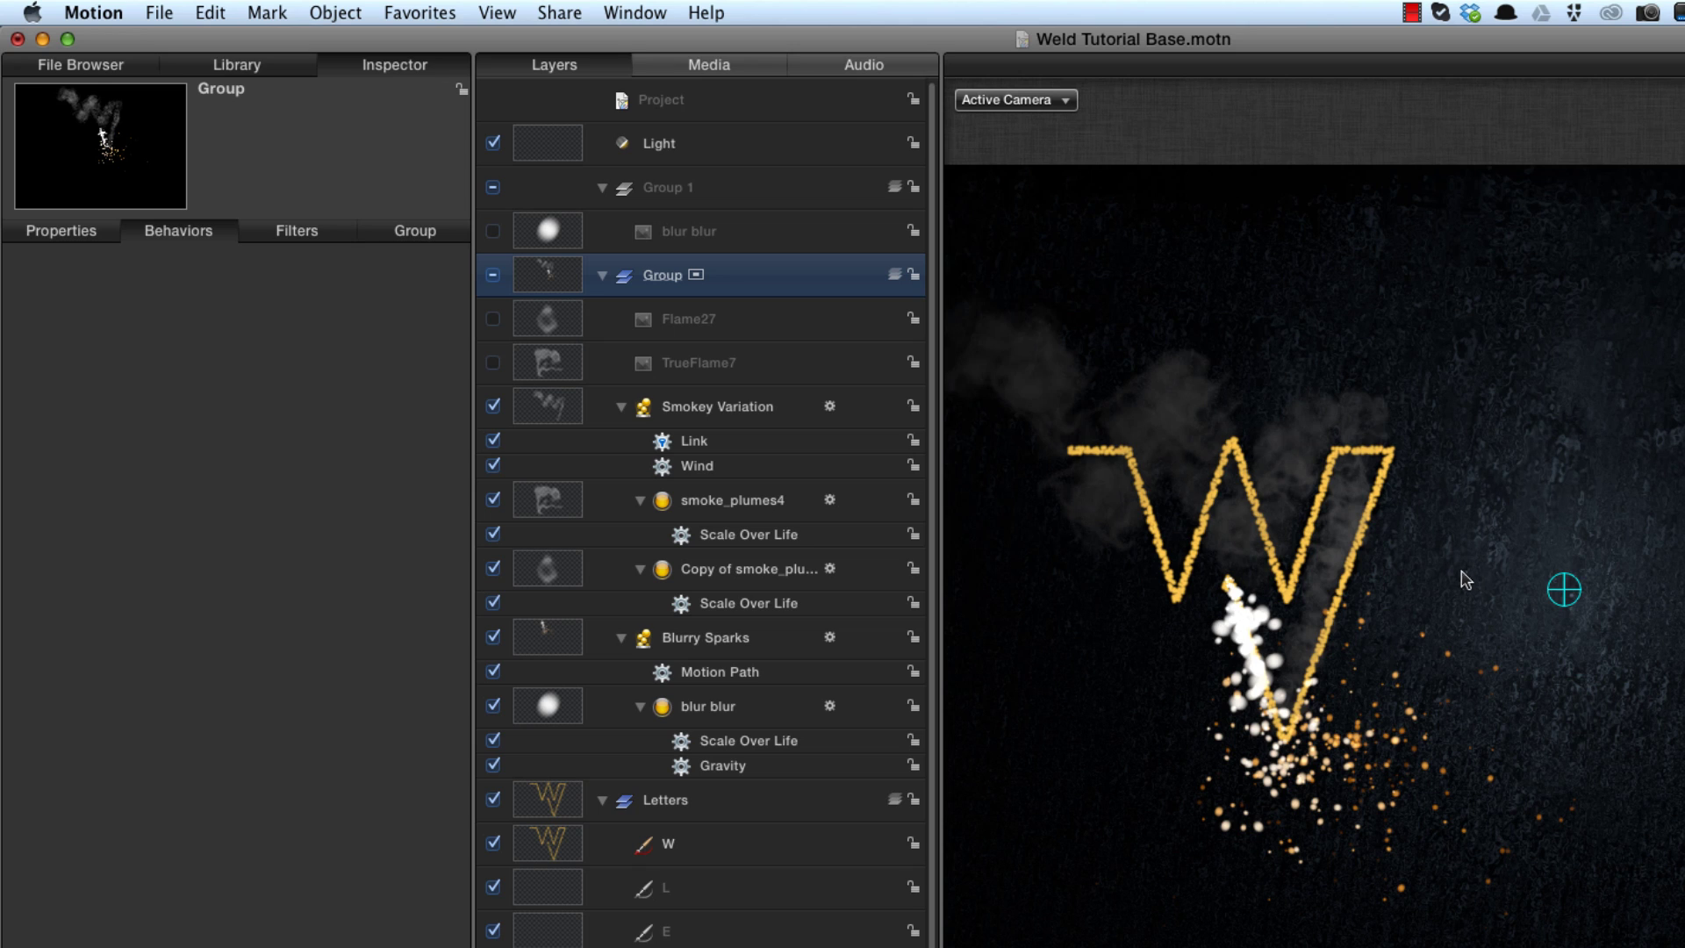
Draw a small circle on the canvas and rename it Torch tip.
{"action": "key", "text": "c"}
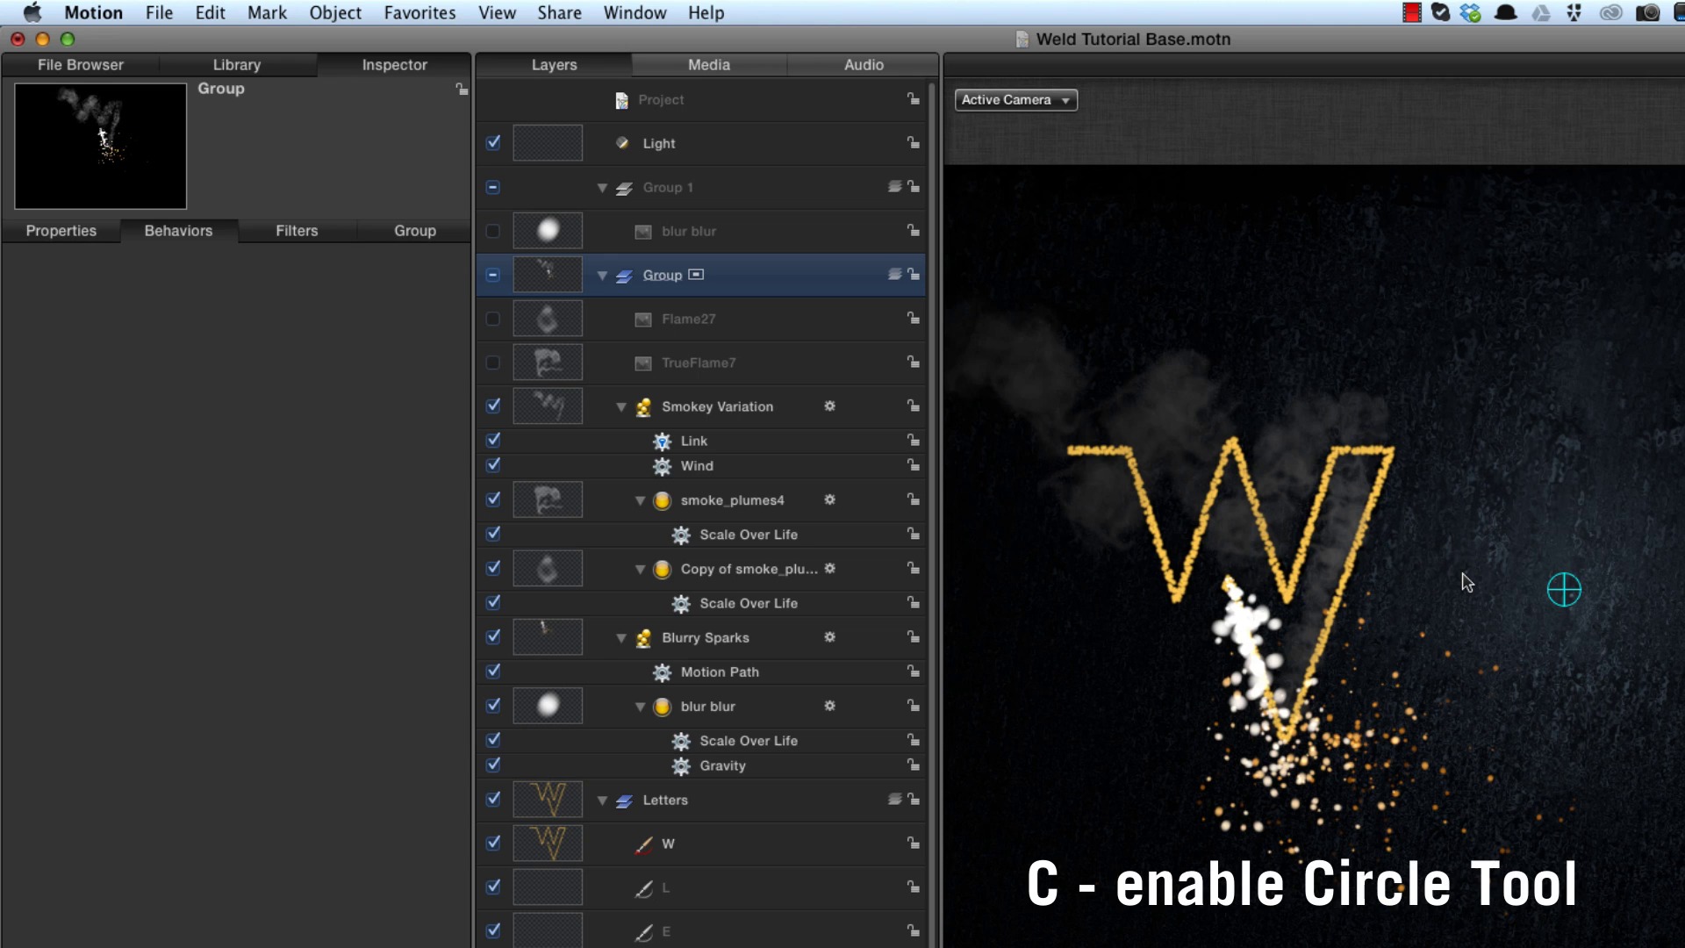
{"action": "left_click_drag", "start_coordinate": [1472, 559], "coordinate": [1474, 560]}
{"action": "double_click", "coordinate": [685, 320]}
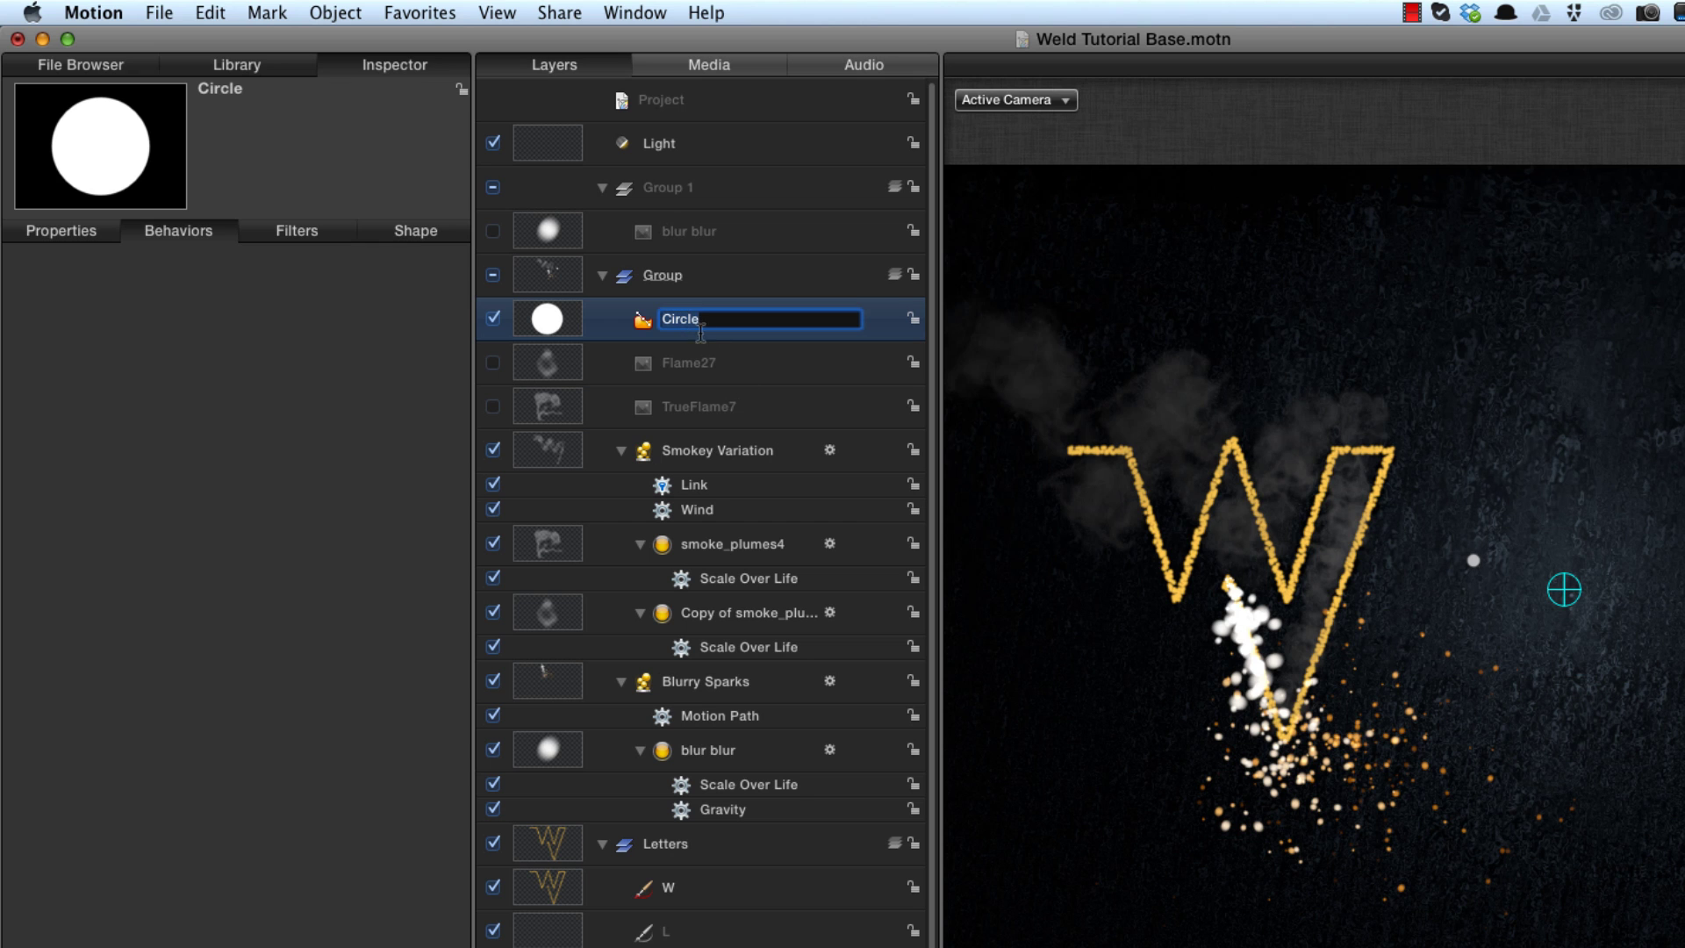
{"action": "type", "text": "Torch tip"}
{"action": "key", "text": "Return"}
Turn off the circle's fill and give it a 25-wide Airbrush outline.
{"action": "scroll", "coordinate": [1490, 564], "scroll_direction": "up", "scroll_amount": 5}
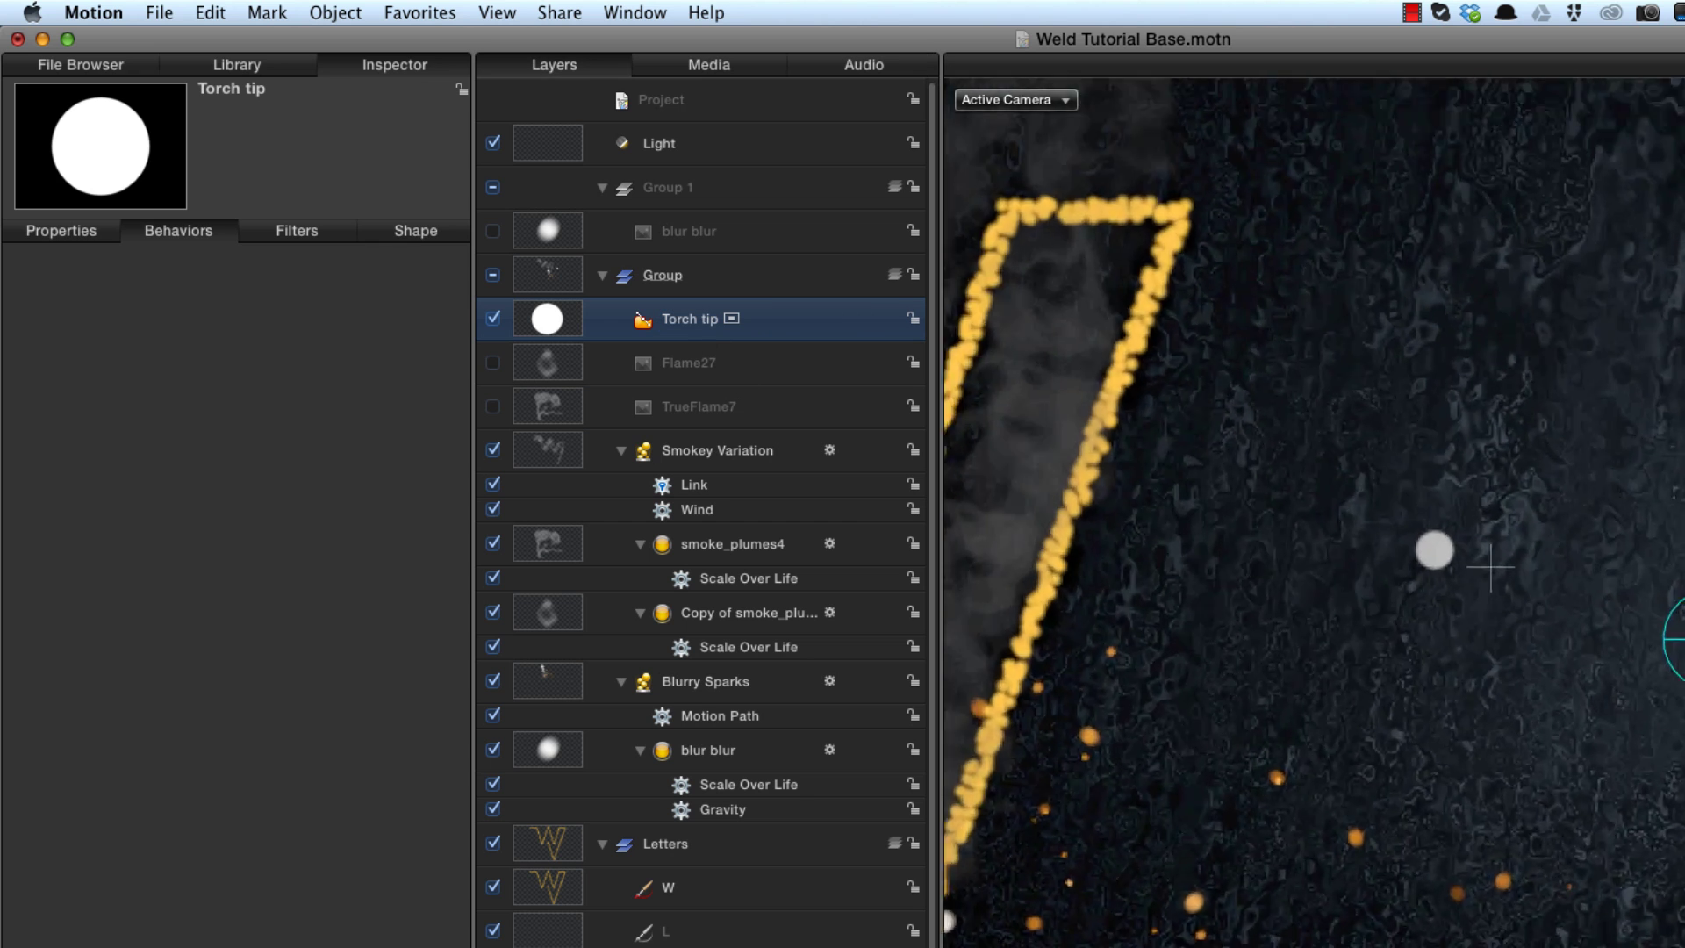
{"action": "left_click", "coordinate": [419, 232]}
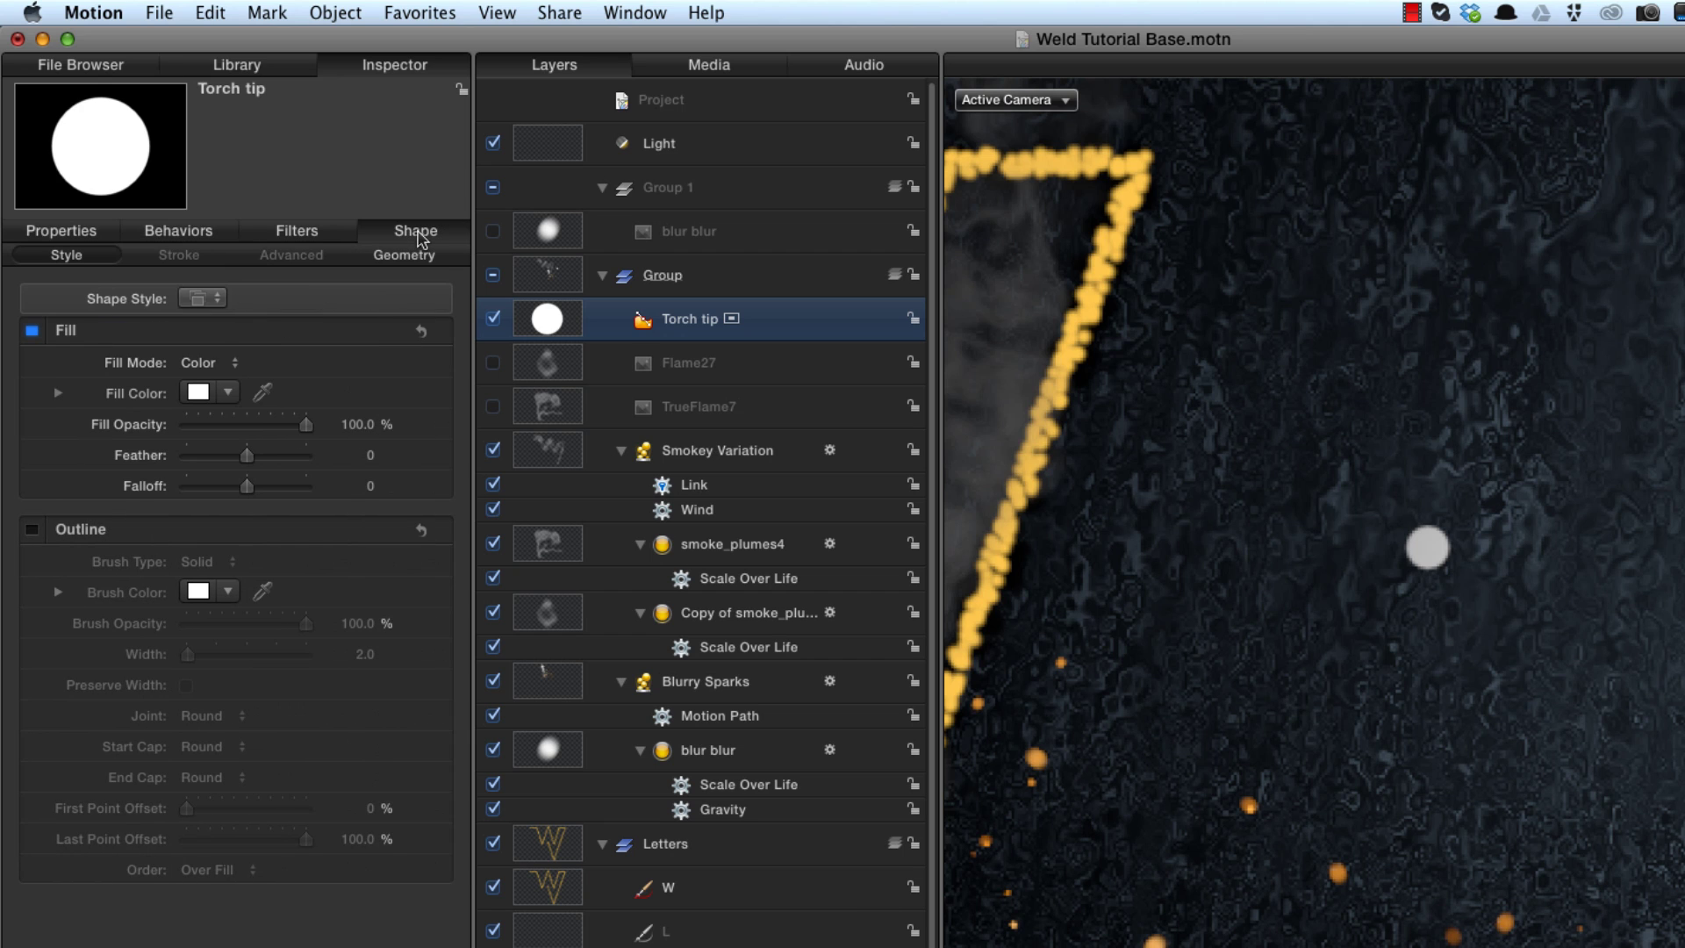
{"action": "left_click", "coordinate": [34, 531]}
{"action": "left_click", "coordinate": [31, 330]}
{"action": "left_click", "coordinate": [198, 566]}
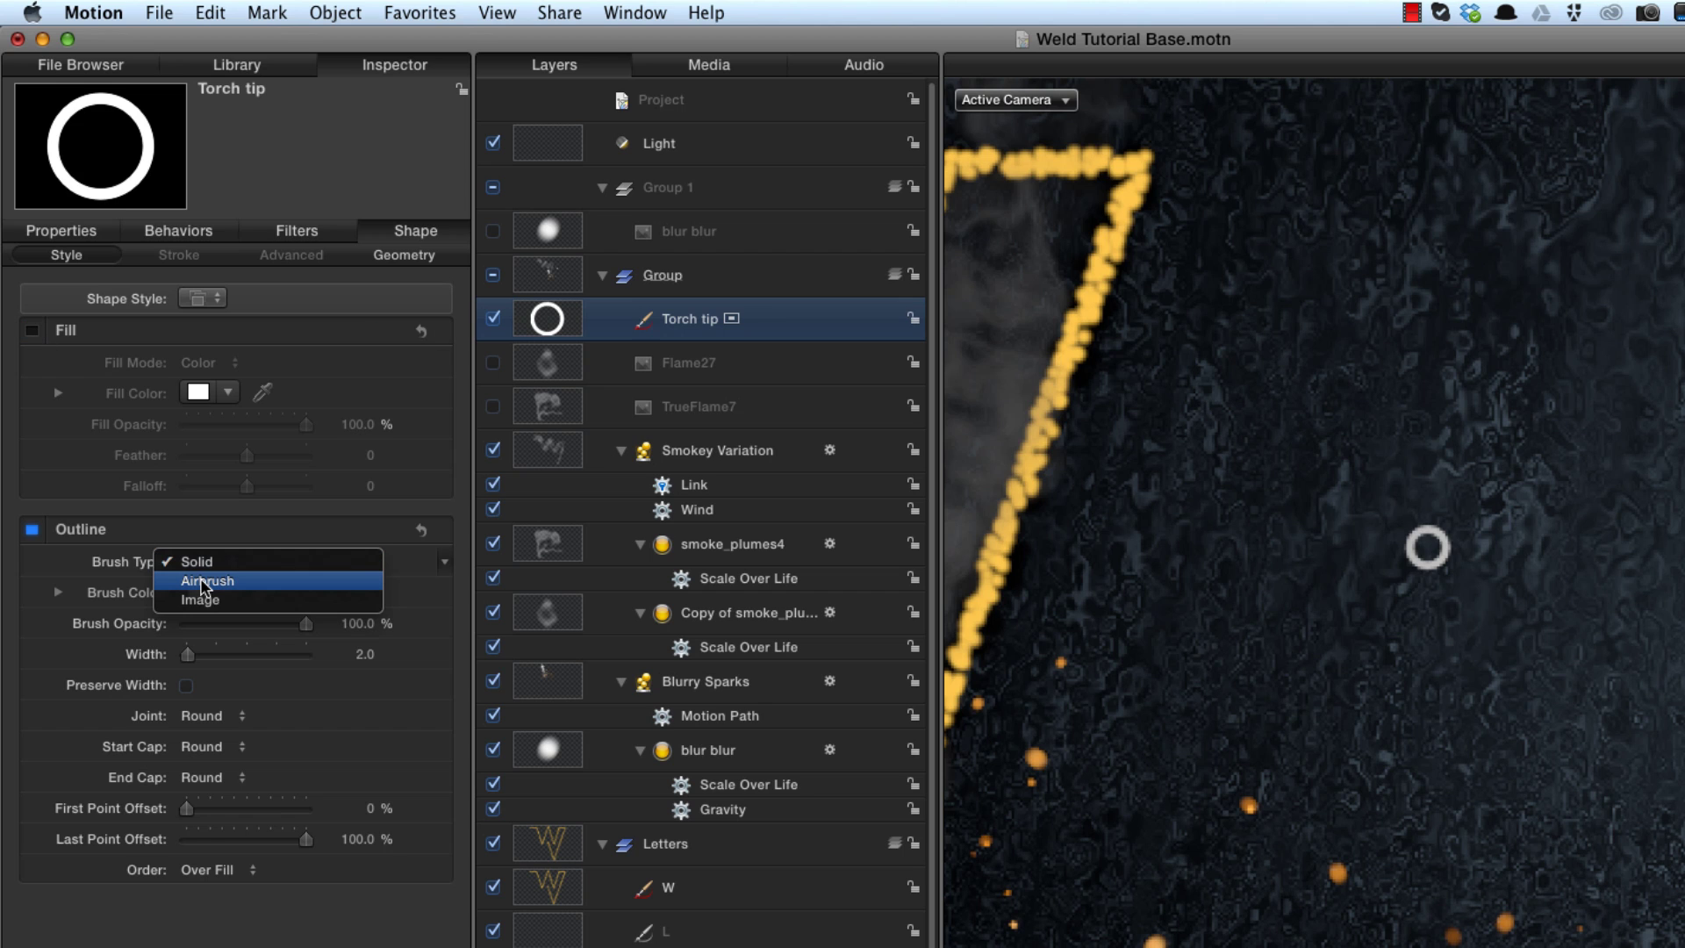
{"action": "left_click", "coordinate": [200, 577]}
{"action": "left_click", "coordinate": [367, 689]}
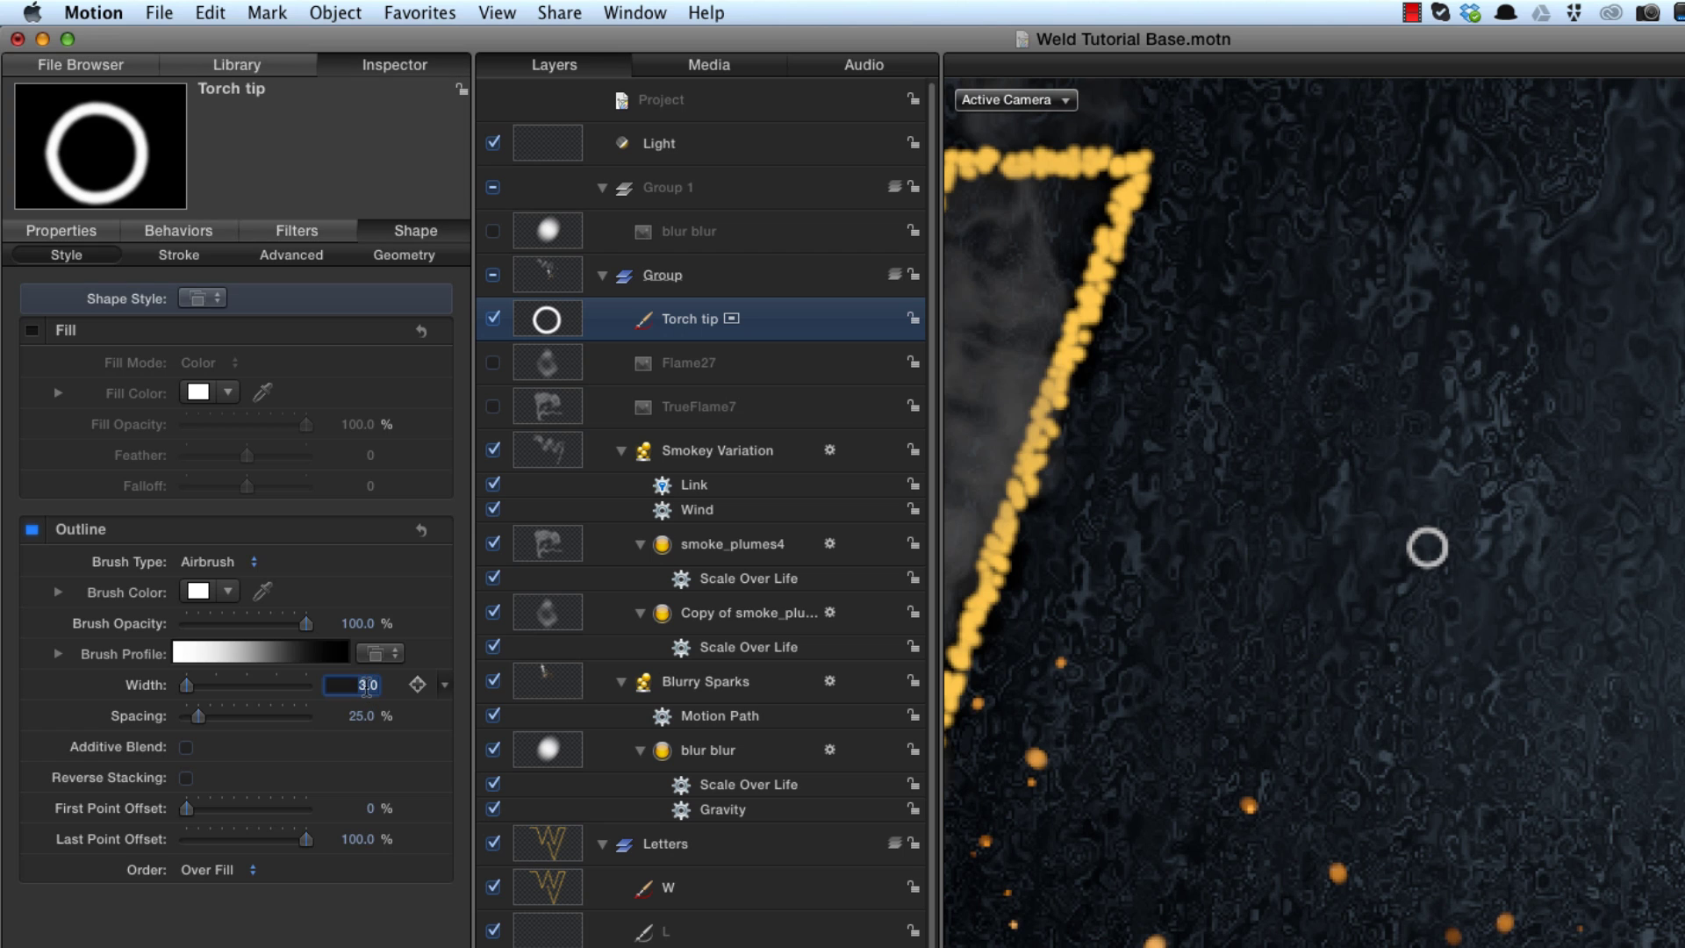
{"action": "type", "text": "25"}
{"action": "key", "text": "Return"}
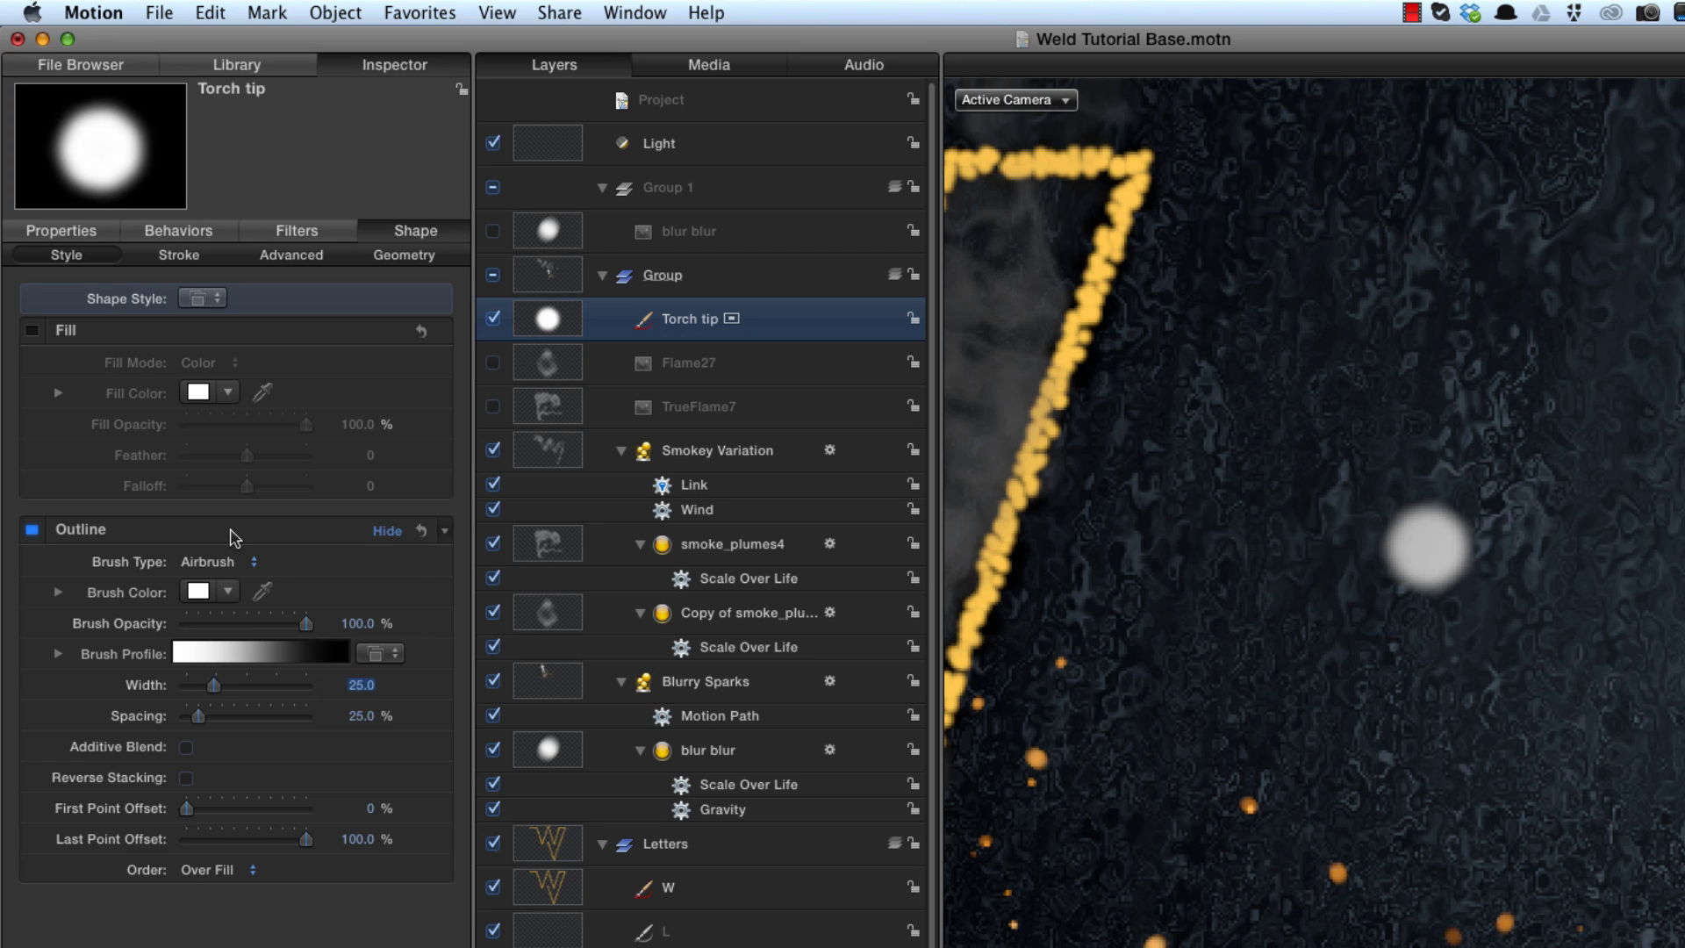
Shift the brush profile midpoint right for a denser core and enable Additive Blend.
{"action": "left_click", "coordinate": [221, 654]}
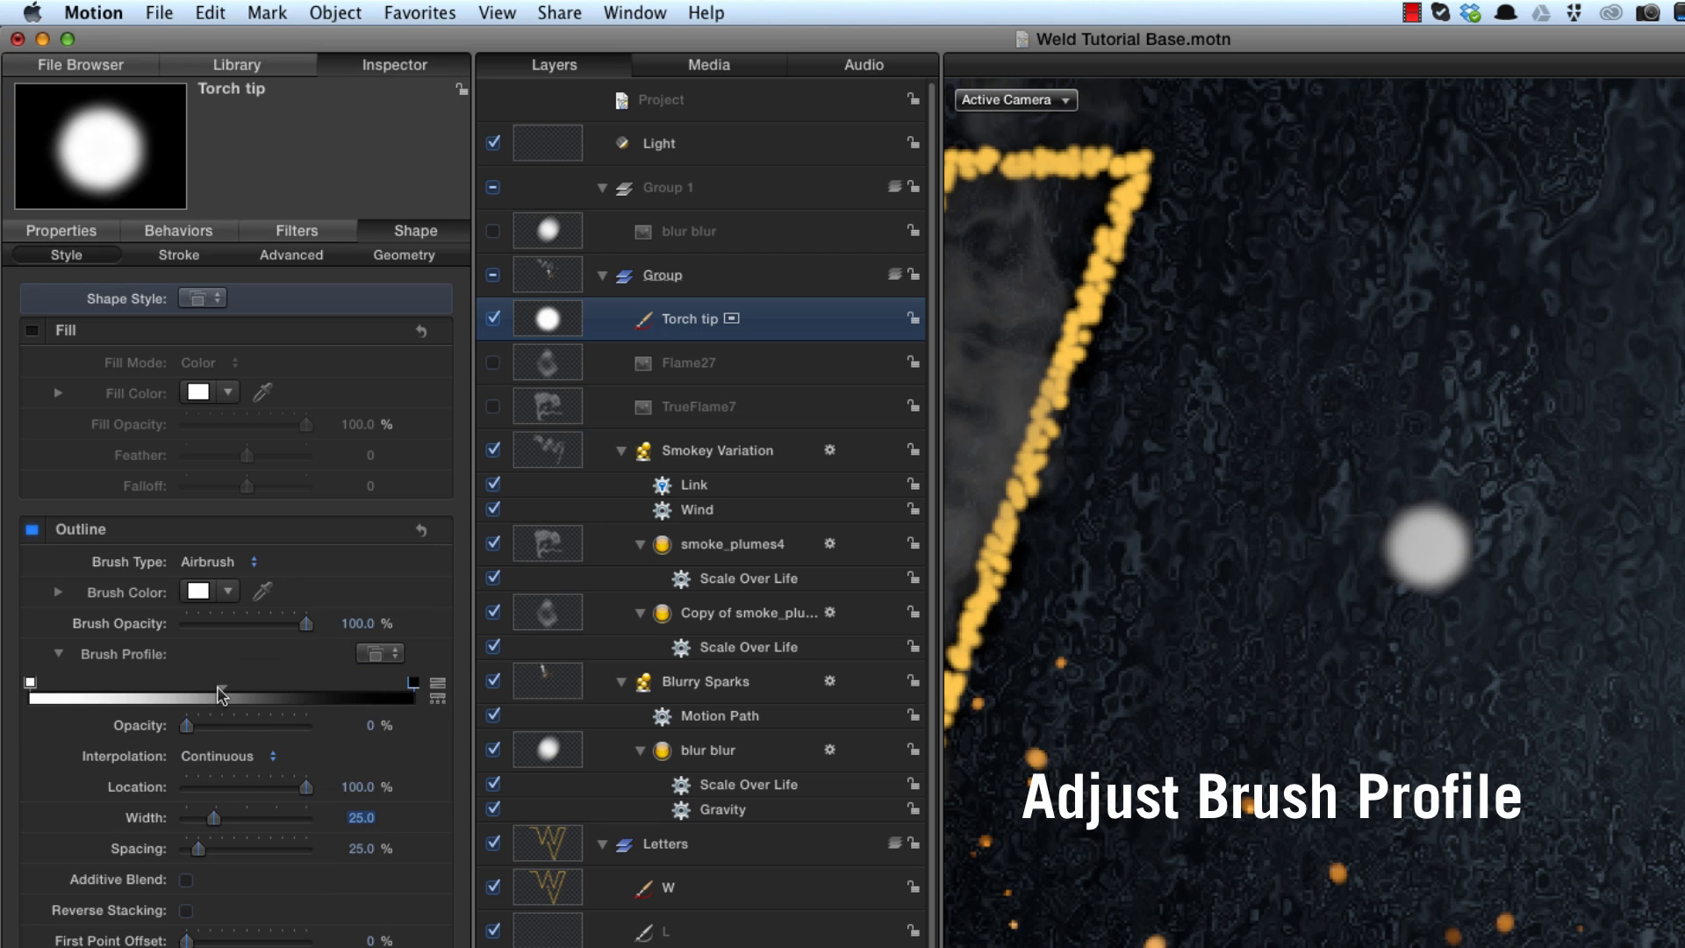
{"action": "left_click", "coordinate": [221, 690]}
{"action": "left_click_drag", "start_coordinate": [248, 789], "coordinate": [290, 791]}
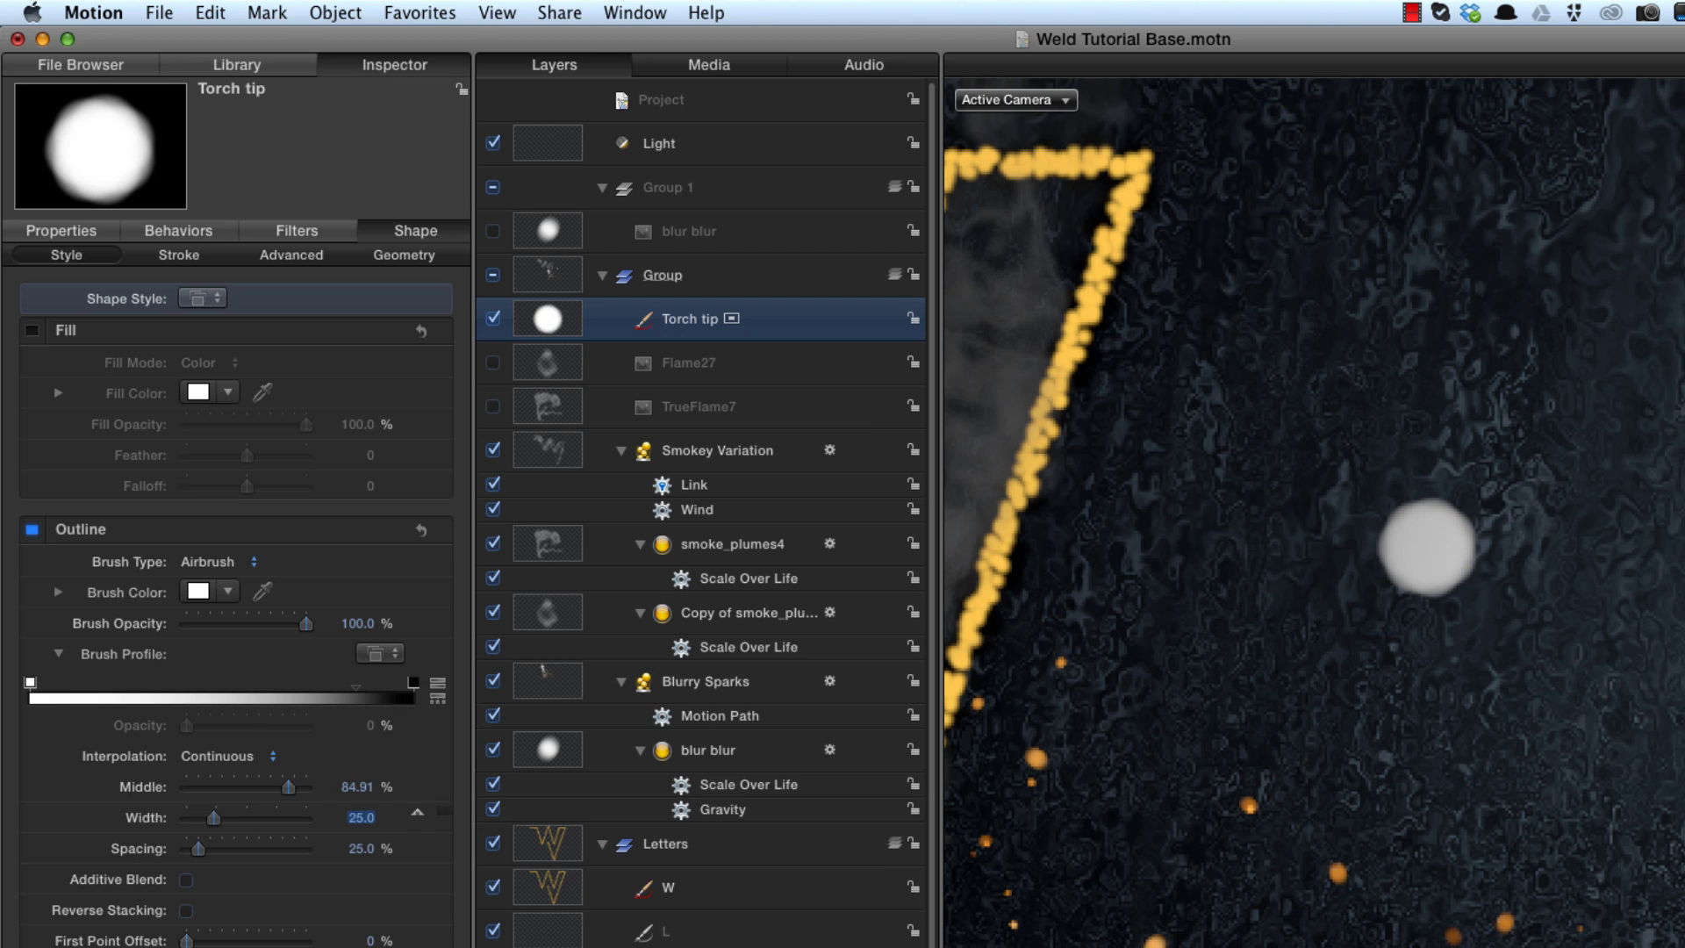
{"action": "left_click", "coordinate": [187, 880]}
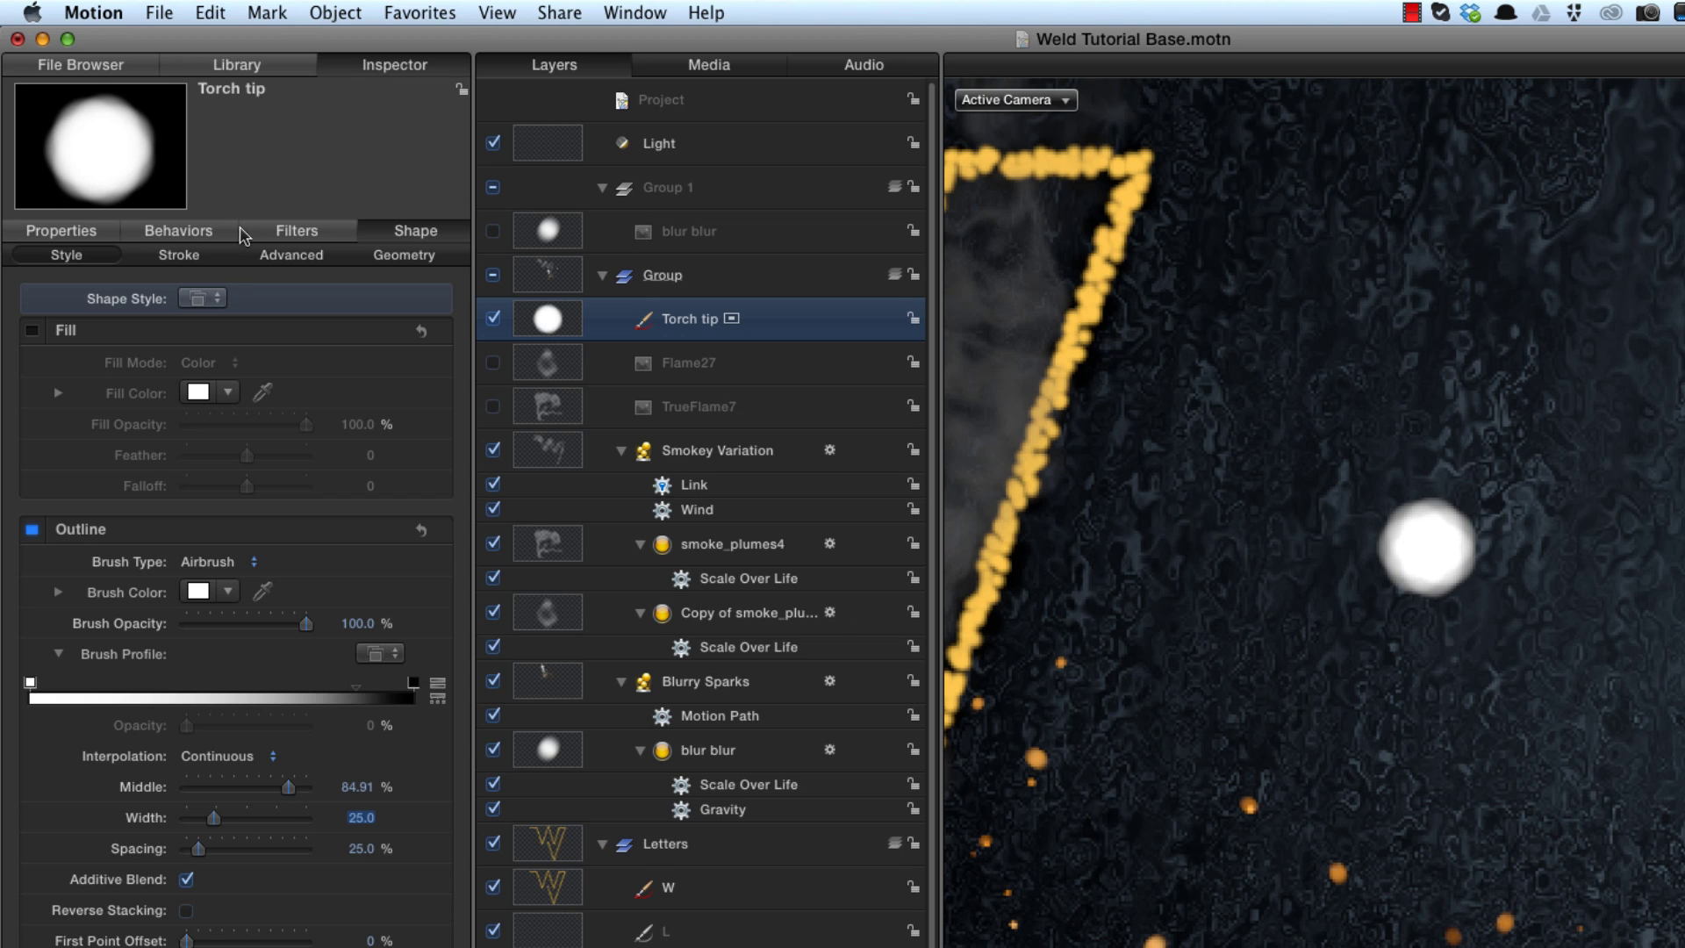
{"action": "left_click", "coordinate": [177, 257]}
Set Stroke Color Mode to Color Over Stroke with a light blue (0.5, 0.75, 1) end stop.
{"action": "left_click", "coordinate": [230, 332]}
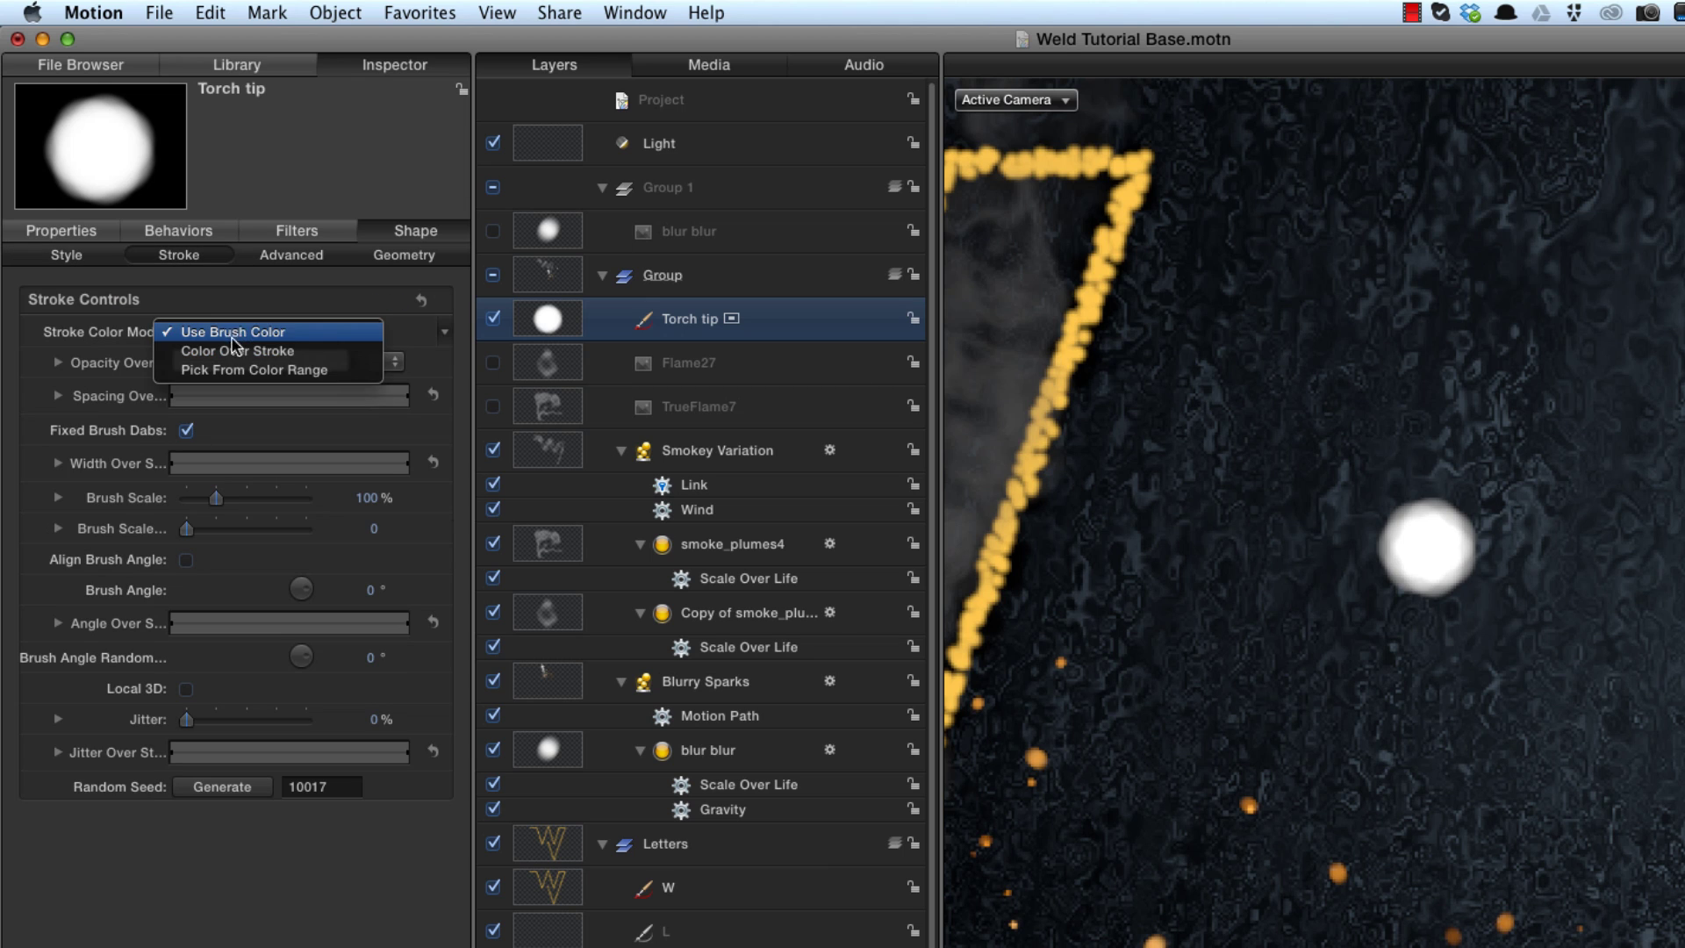
{"action": "left_click", "coordinate": [230, 344]}
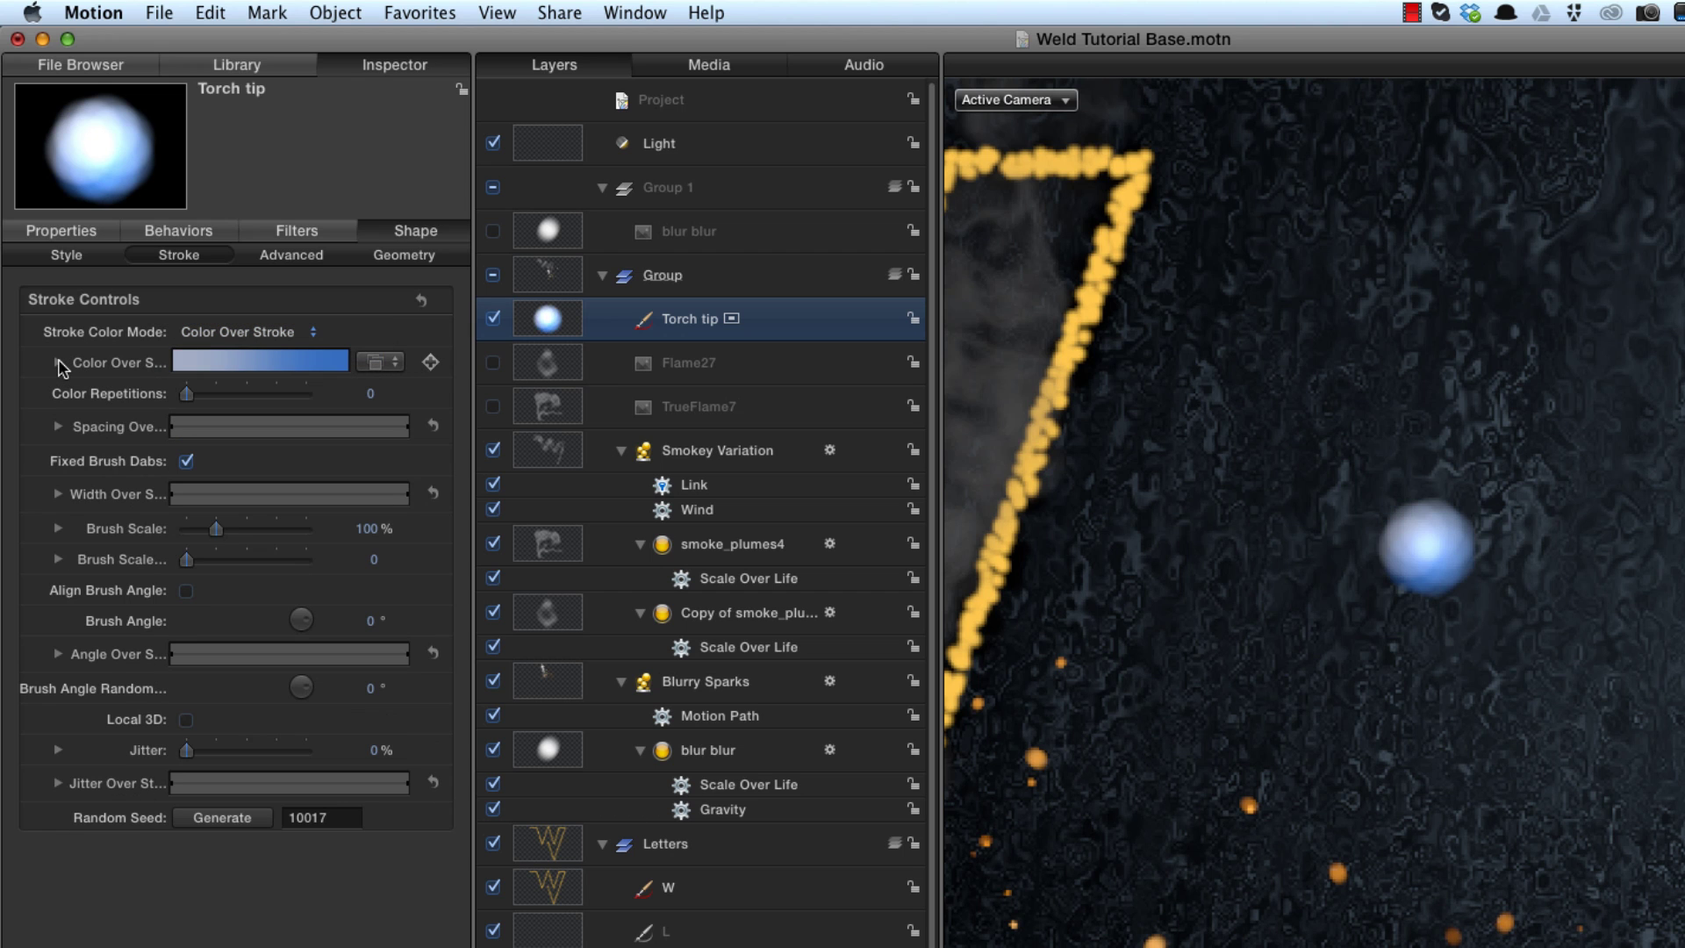
{"action": "left_click", "coordinate": [58, 362]}
{"action": "left_click_drag", "start_coordinate": [30, 467], "coordinate": [413, 464]}
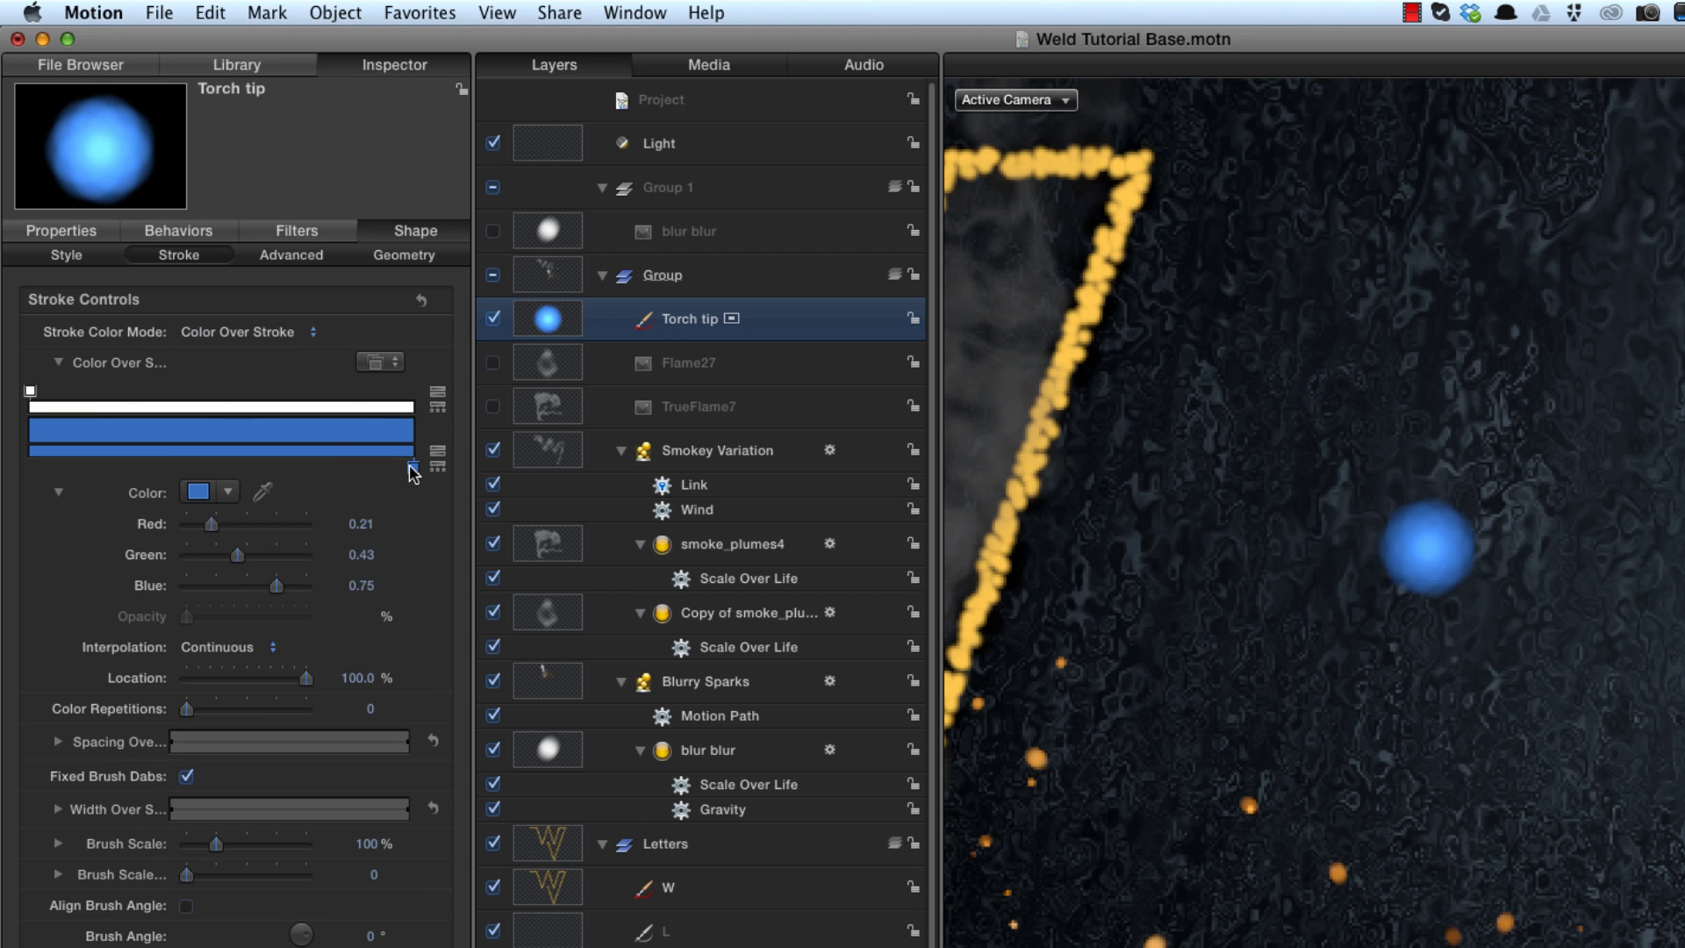
{"action": "left_click", "coordinate": [360, 525]}
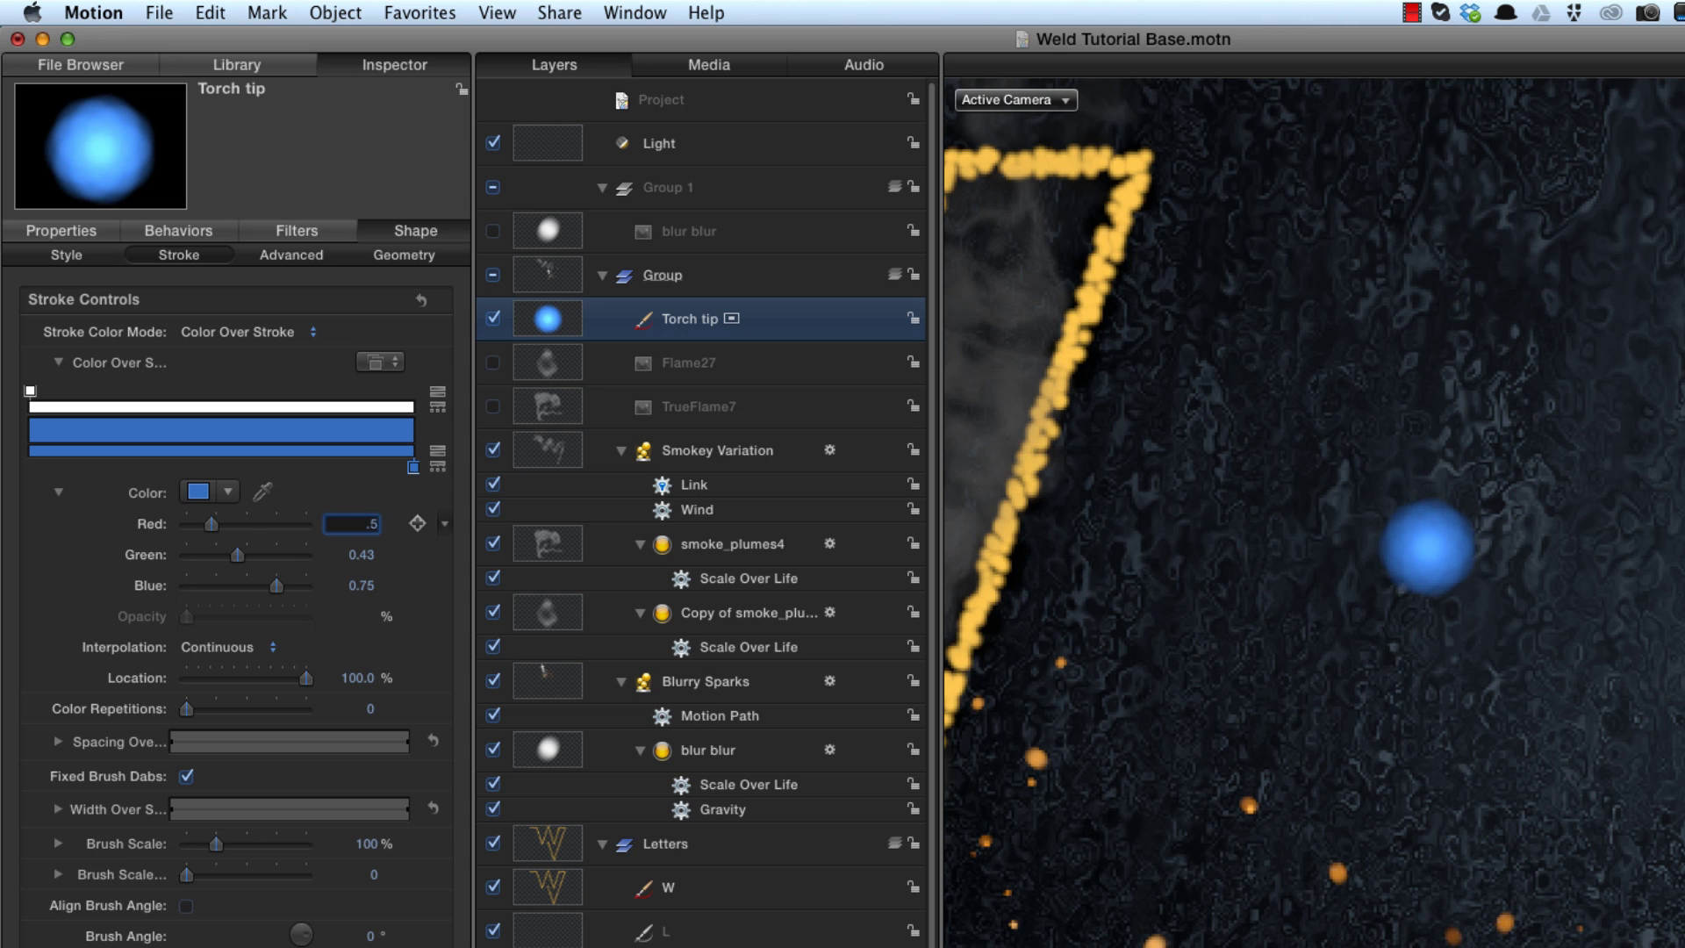
{"action": "key", "text": "Tab"}
{"action": "type", "text": ".75"}
{"action": "key", "text": "Tab"}
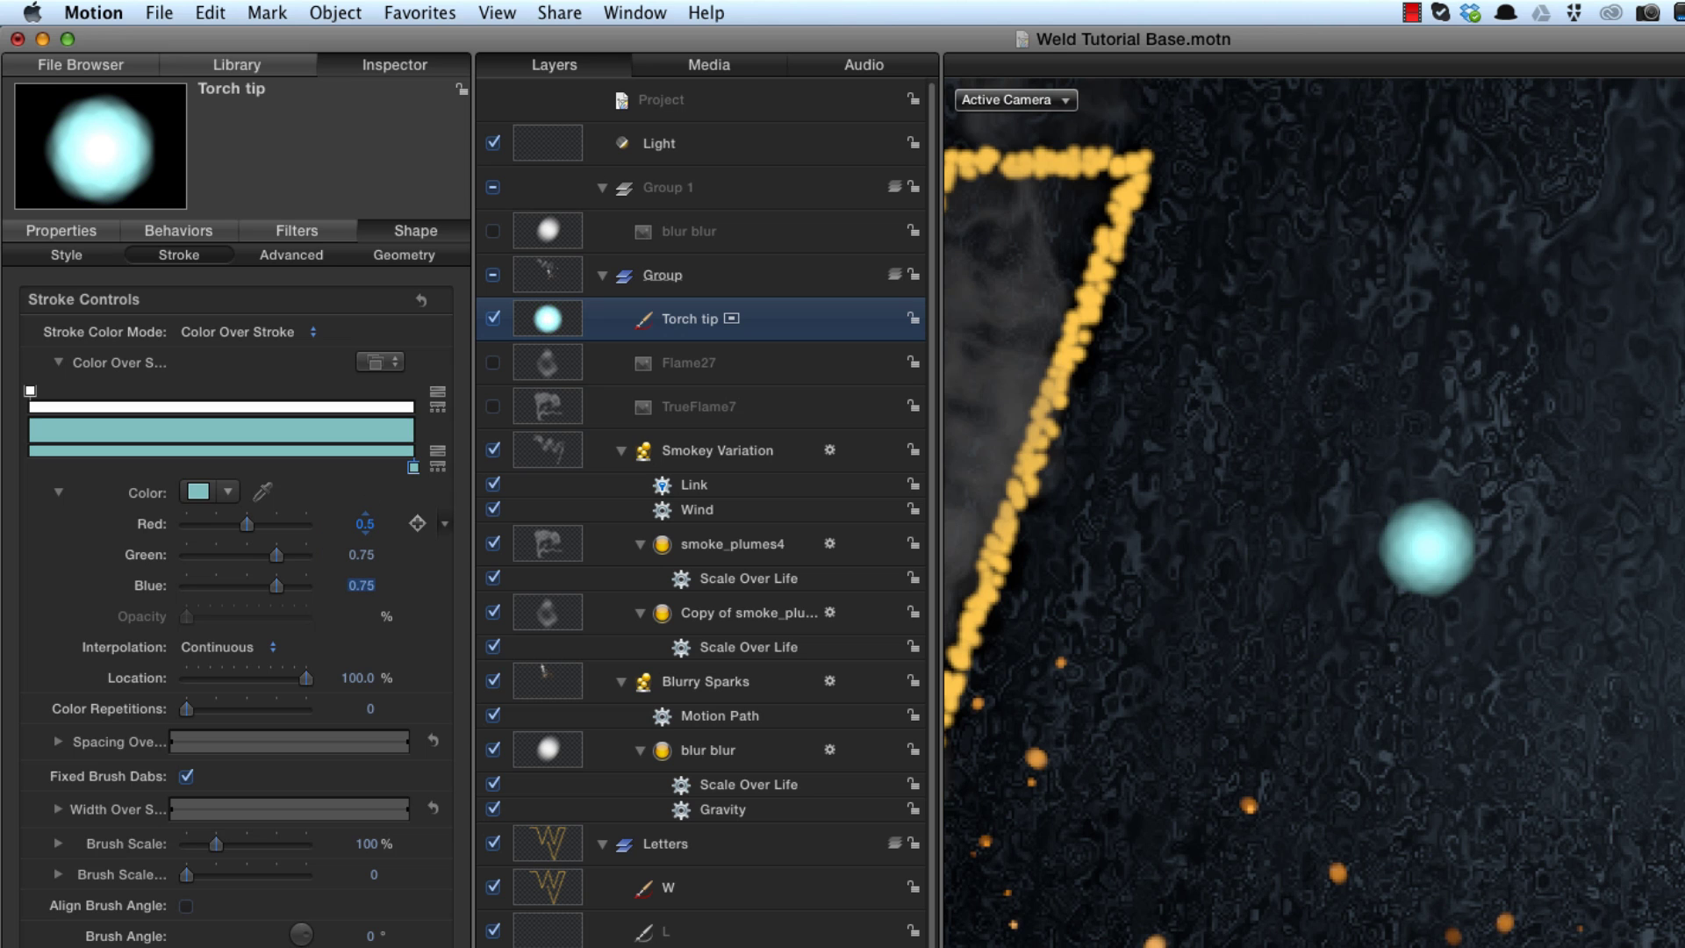
{"action": "type", "text": "1"}
{"action": "key", "text": "Return"}
Add a yellow mid-gradient stop with red 1, green 1, blue 0.5.
{"action": "left_click_drag", "start_coordinate": [412, 466], "coordinate": [227, 472]}
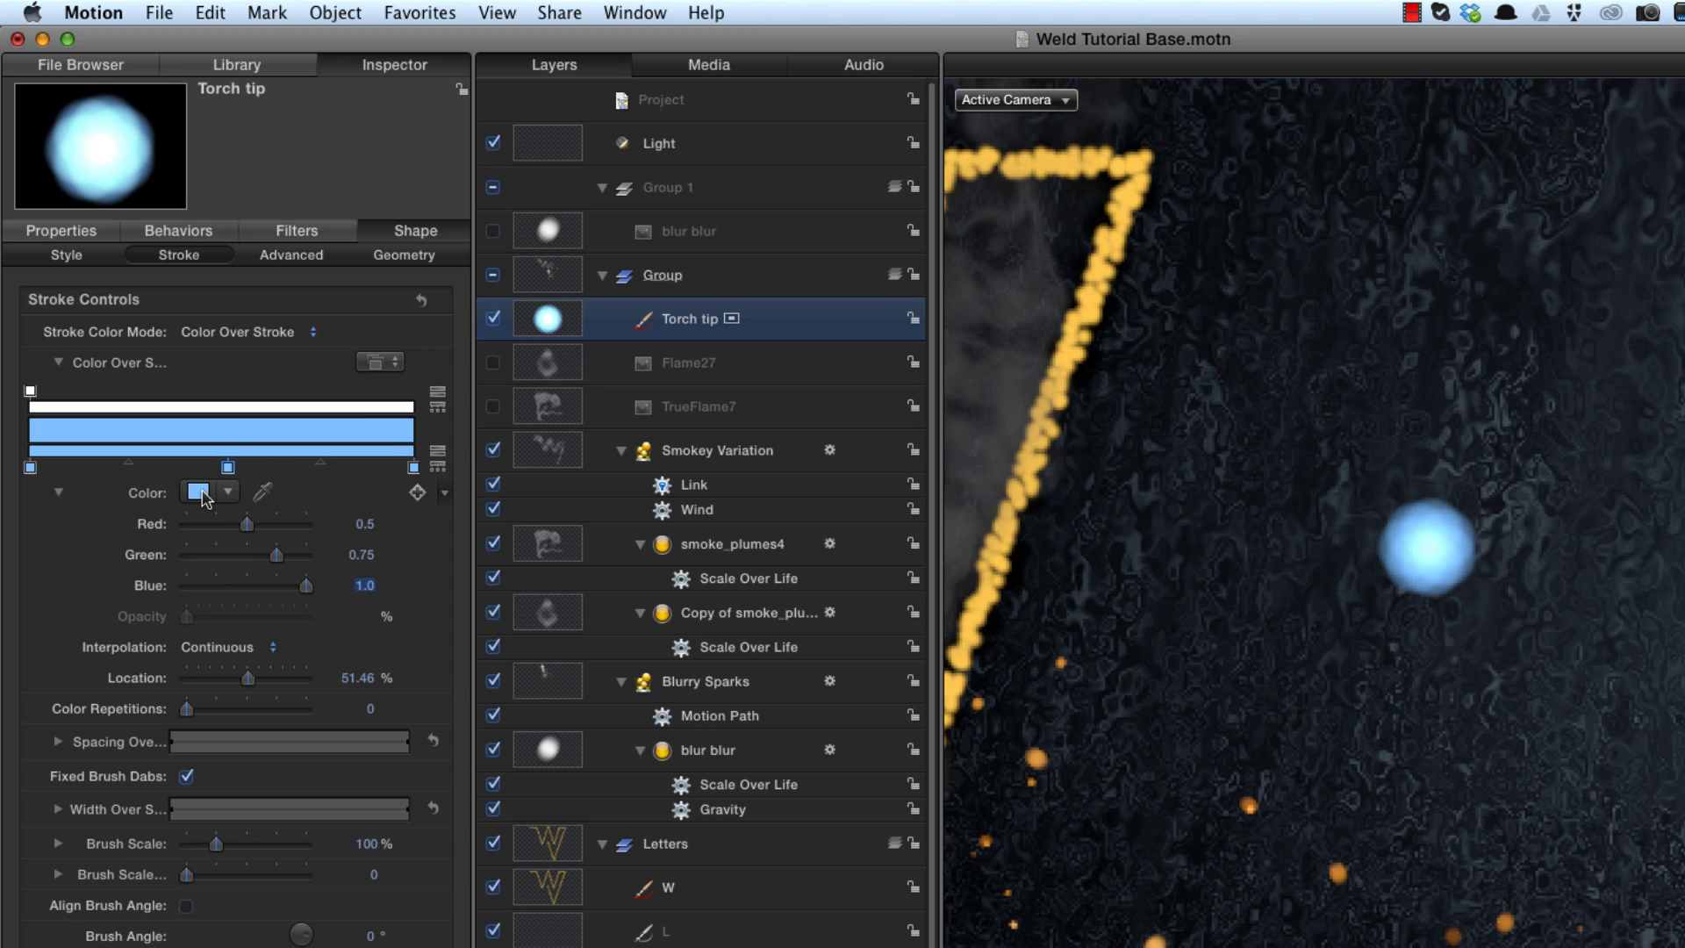
{"action": "left_click", "coordinate": [201, 494]}
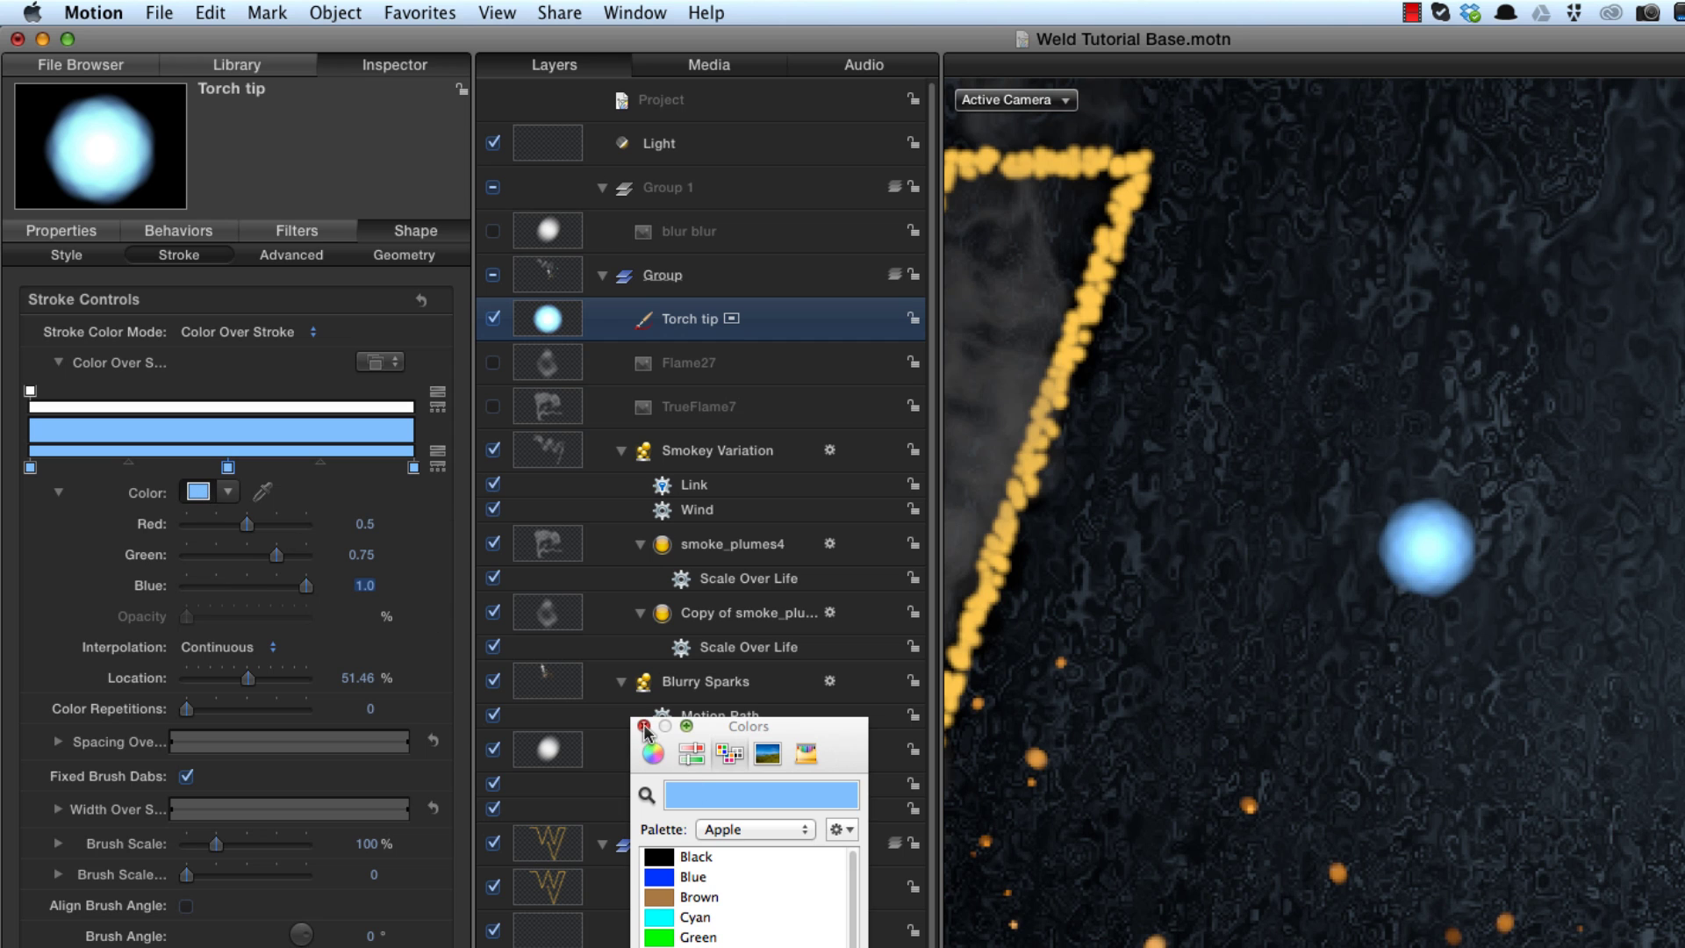
{"action": "left_click_drag", "start_coordinate": [247, 524], "coordinate": [413, 530]}
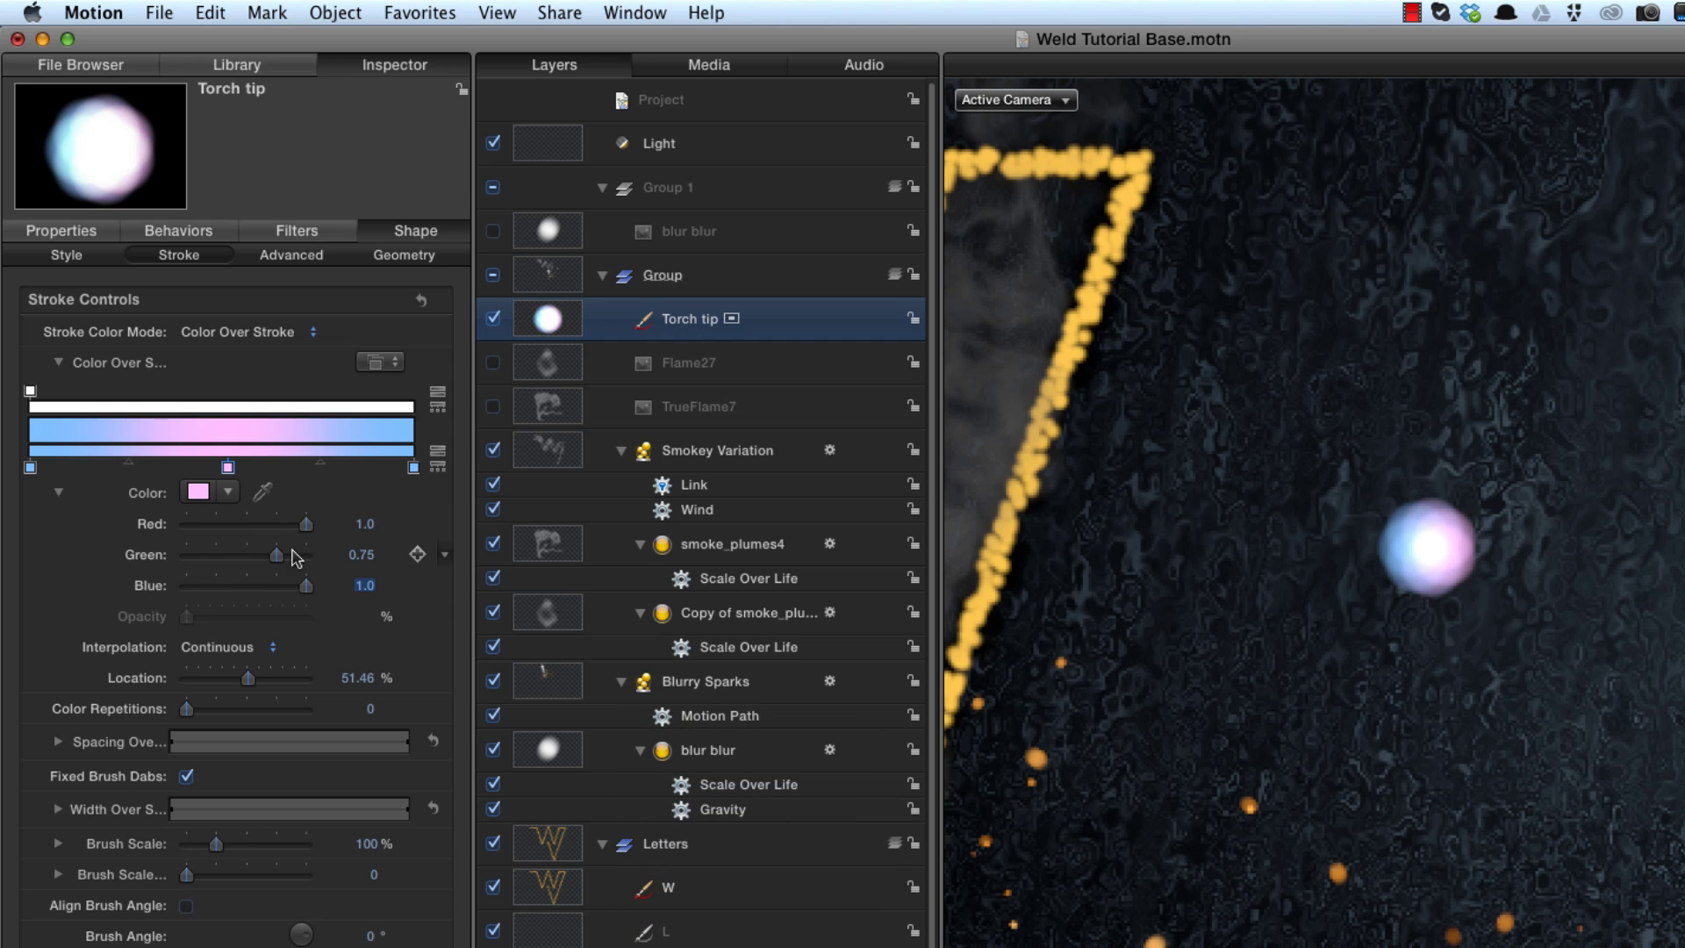
{"action": "left_click_drag", "start_coordinate": [277, 554], "coordinate": [418, 569]}
{"action": "left_click", "coordinate": [366, 587]}
{"action": "type", "text": "0.5"}
{"action": "key", "text": "Return"}
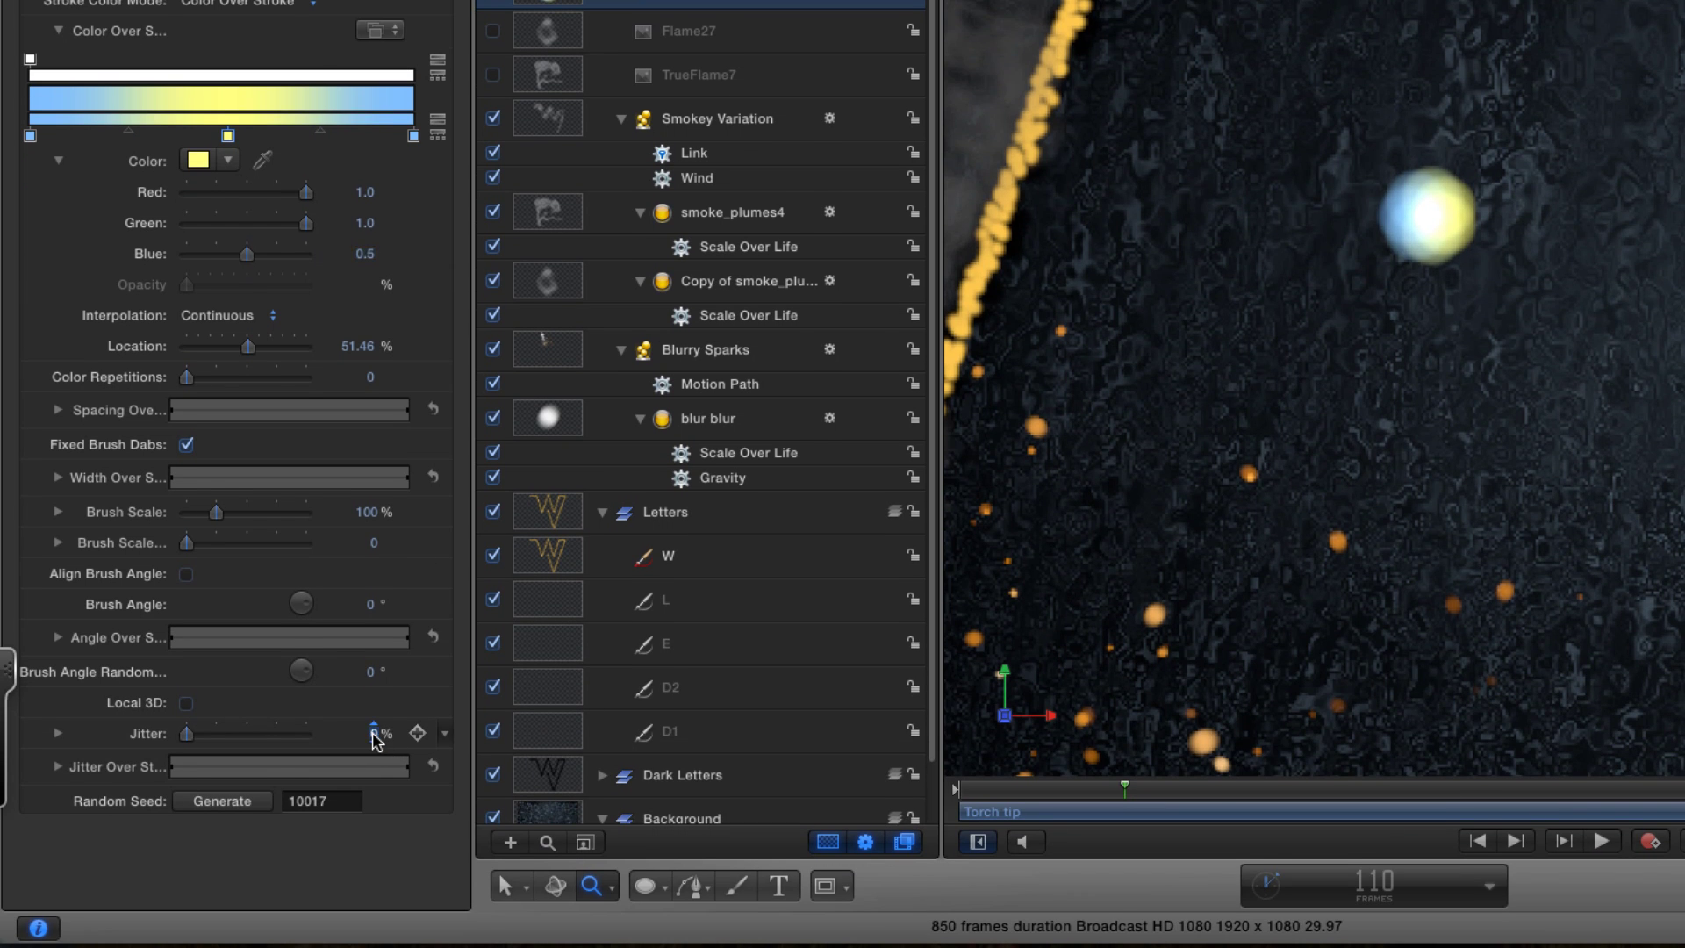
Set the torch tip's Jitter to 60% and preview an earlier frame.
{"action": "left_click", "coordinate": [373, 733]}
{"action": "type", "text": "60"}
{"action": "key", "text": "Return"}
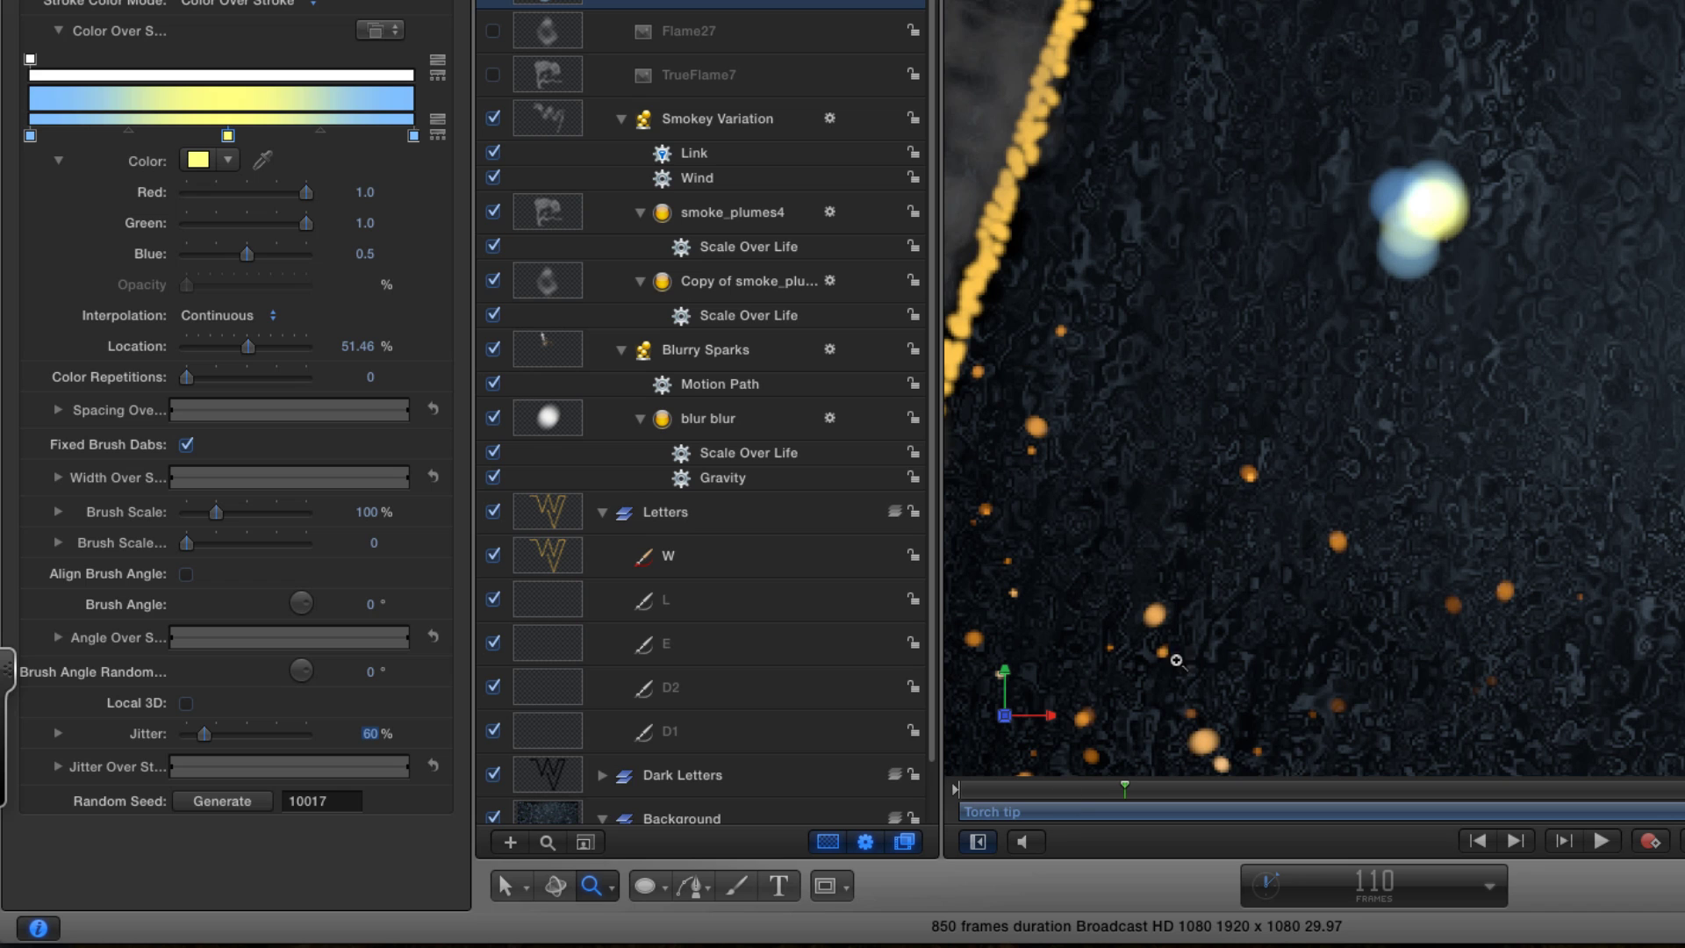
{"action": "left_click", "coordinate": [505, 891]}
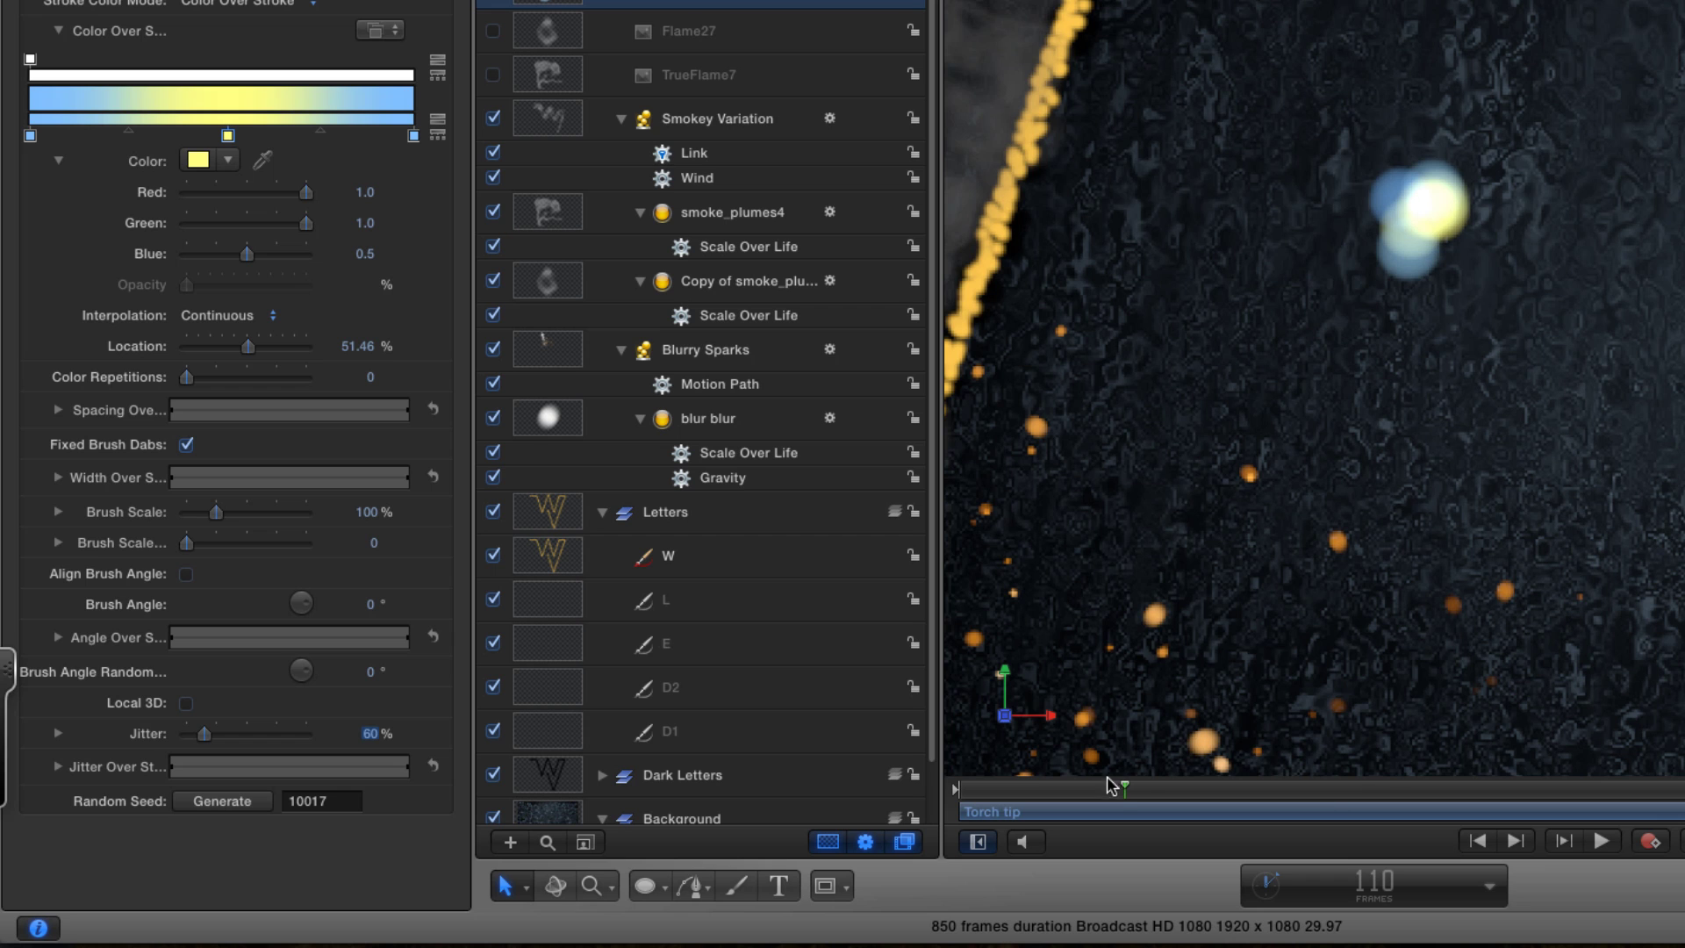
{"action": "mouse_move", "coordinate": [1123, 789]}
{"action": "left_mouse_down"}
{"action": "mouse_move", "coordinate": [1073, 795]}
{"action": "mouse_move", "coordinate": [1134, 804]}
{"action": "left_mouse_up"}
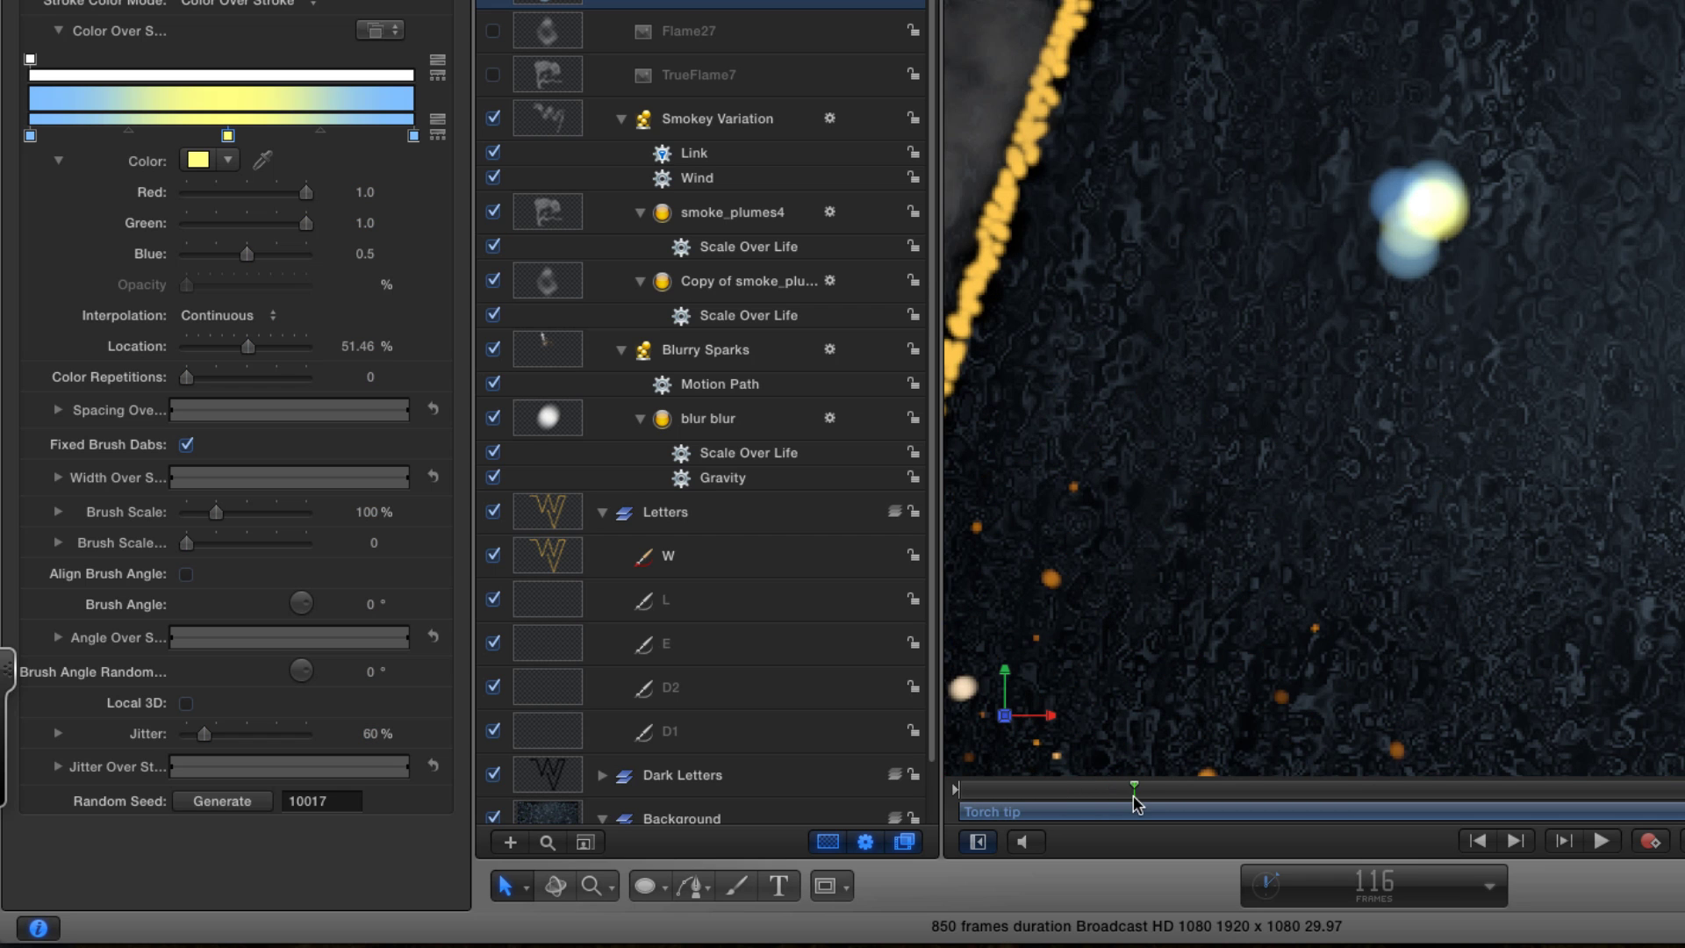
Add a Wriggle to Torch tip's Jitter: Amount 150%, Add and Subtract, Frequency 10.
{"action": "mouse_move", "coordinate": [444, 737]}
{"action": "left_click", "coordinate": [449, 736]}
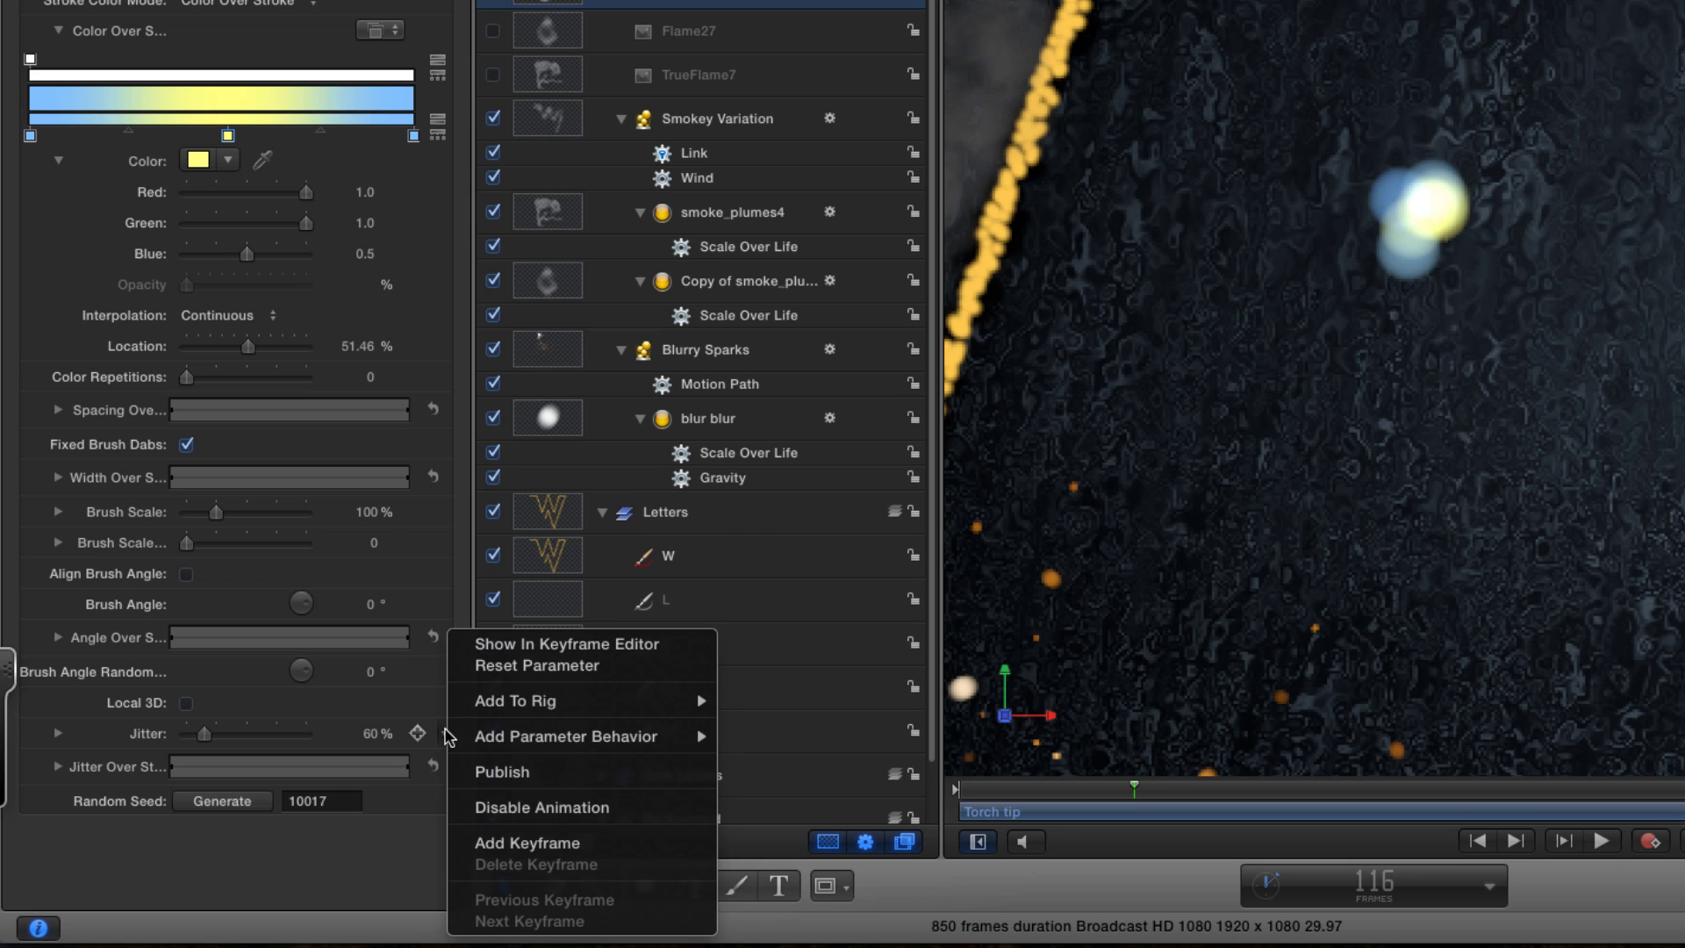
{"action": "mouse_move", "coordinate": [556, 736]}
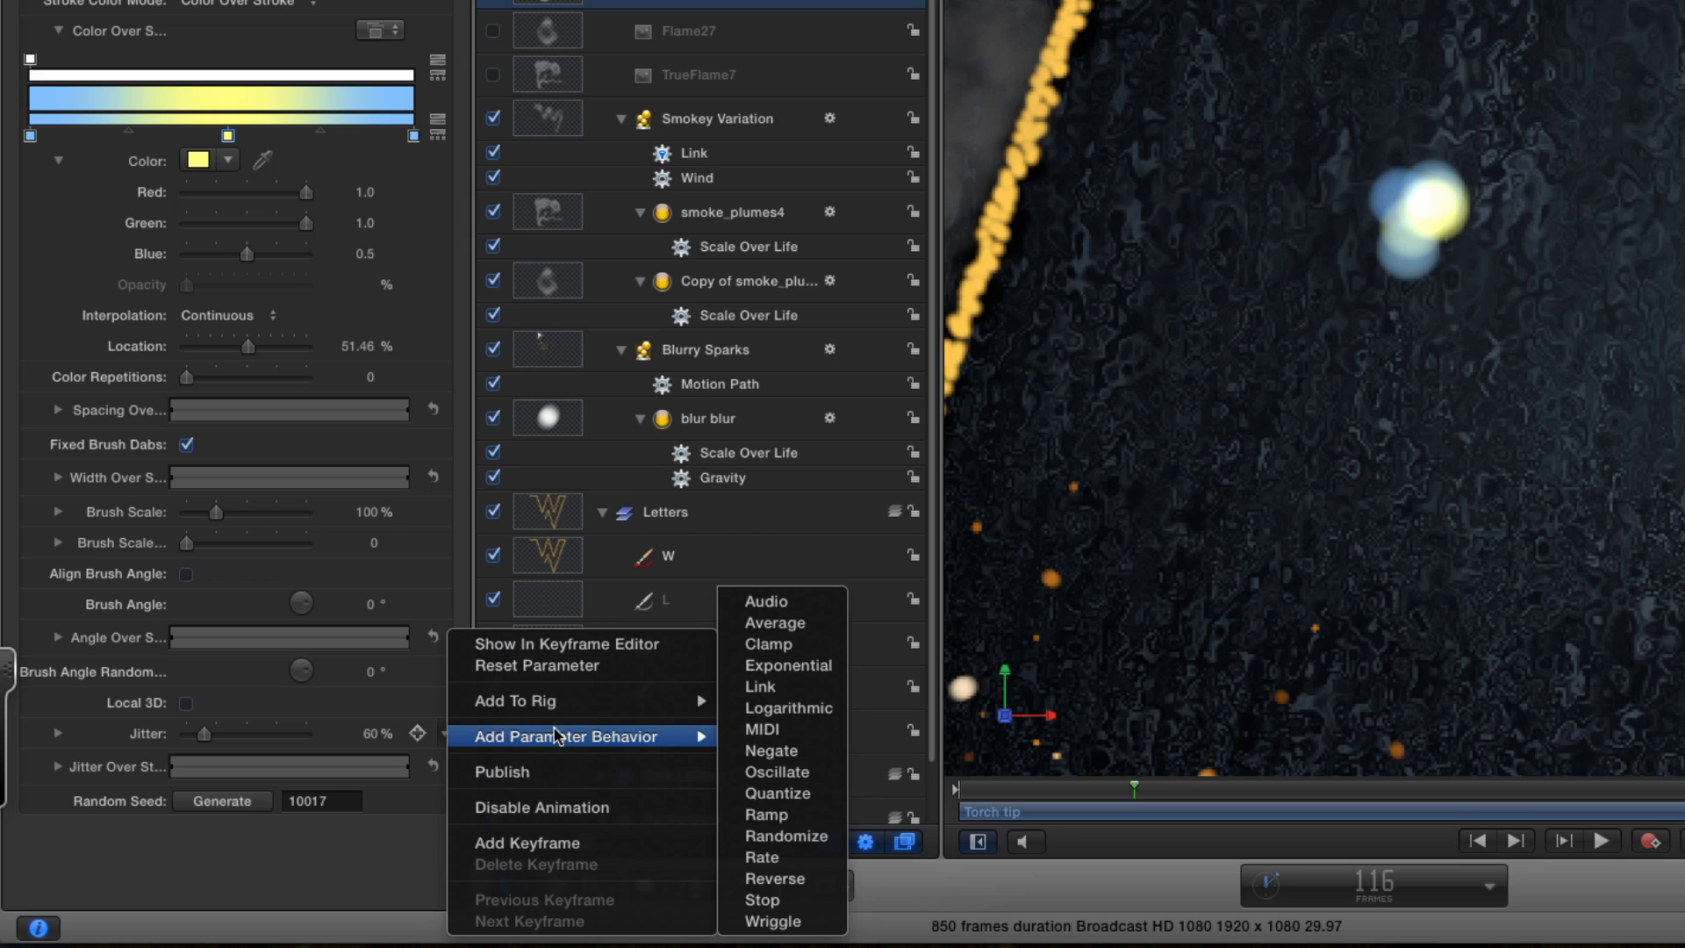
{"action": "left_click", "coordinate": [789, 927]}
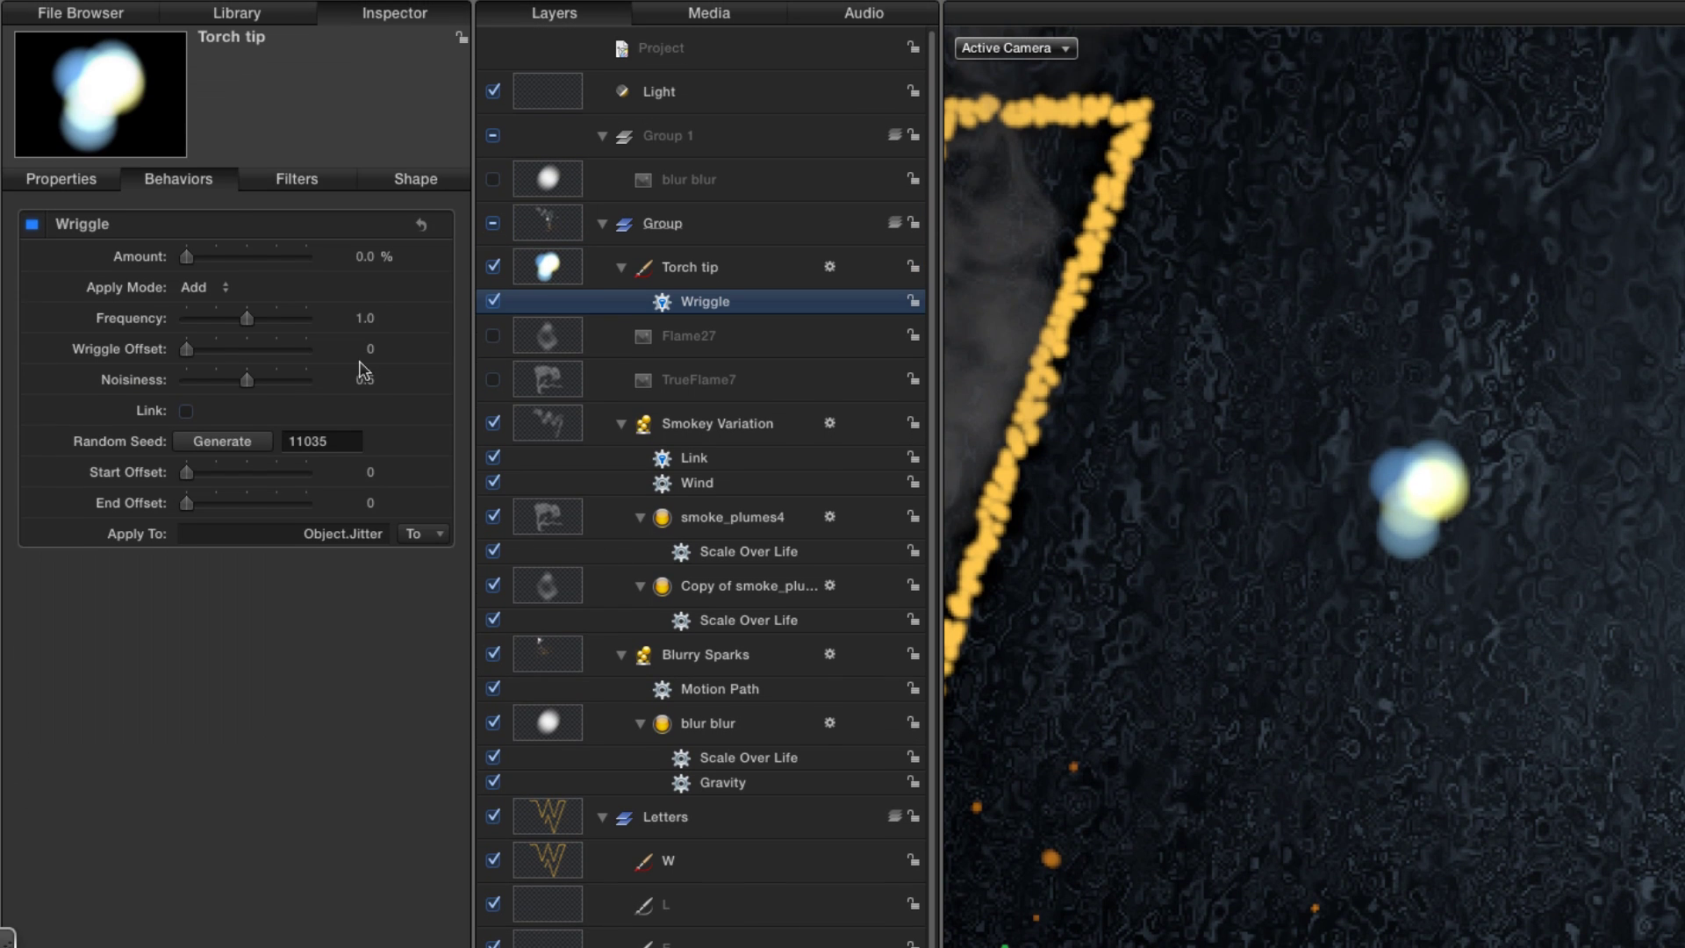
{"action": "left_click", "coordinate": [370, 254]}
{"action": "type", "text": "150"}
{"action": "key", "text": "Return"}
{"action": "left_click", "coordinate": [189, 290]}
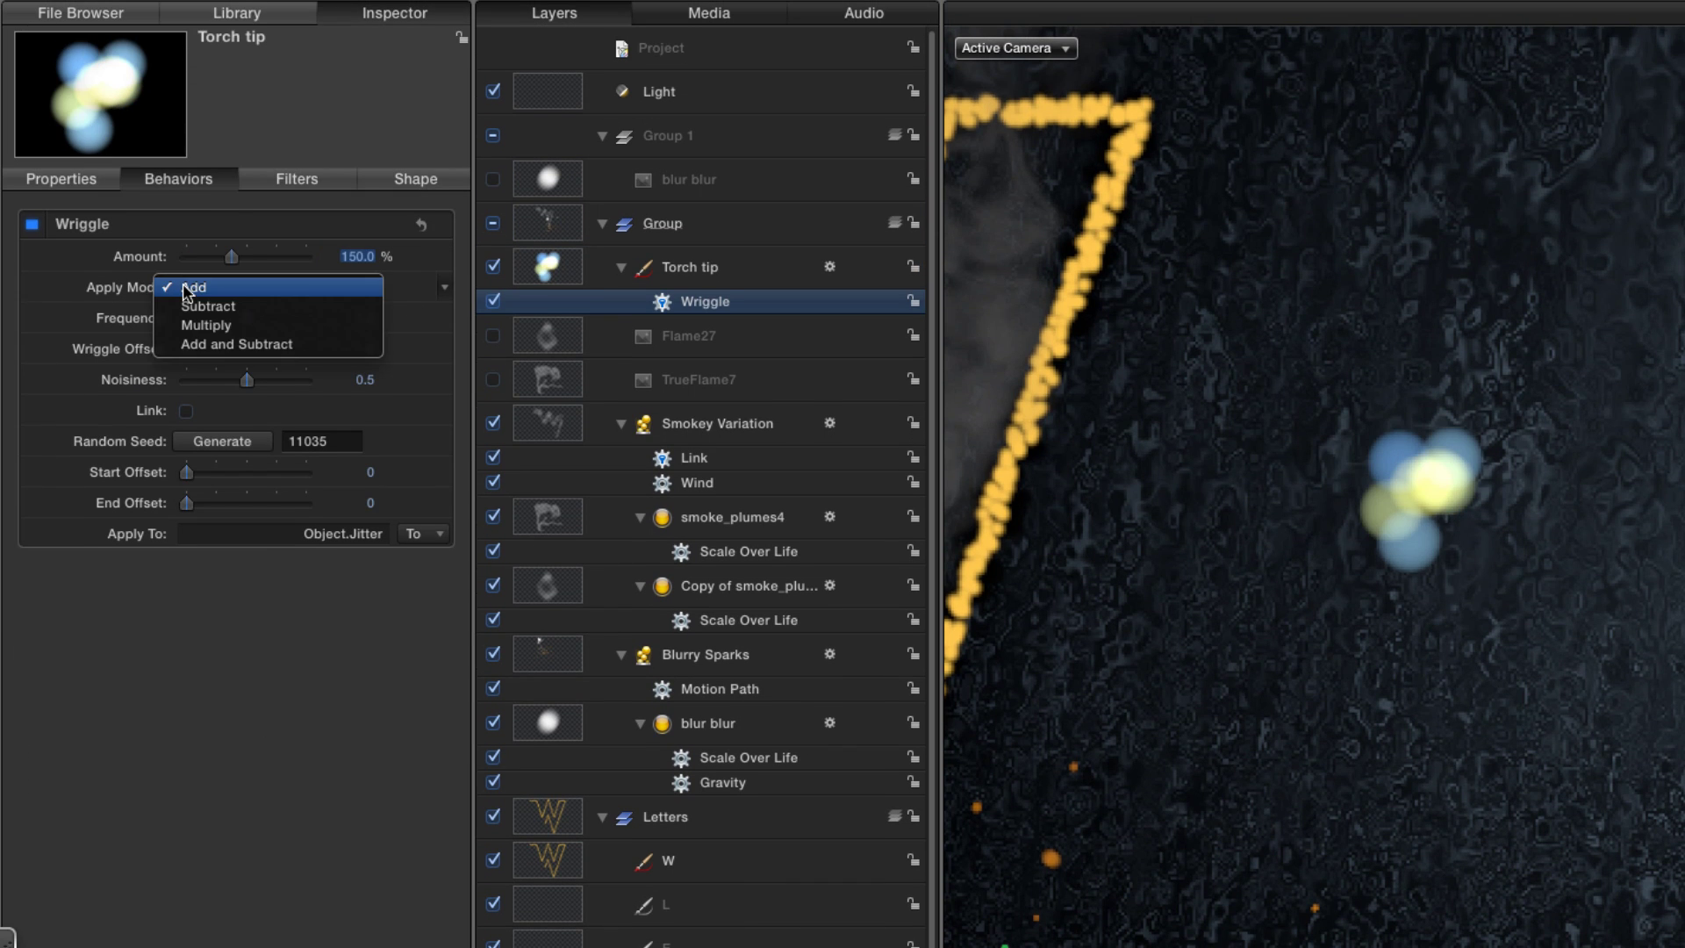
{"action": "left_click", "coordinate": [214, 344]}
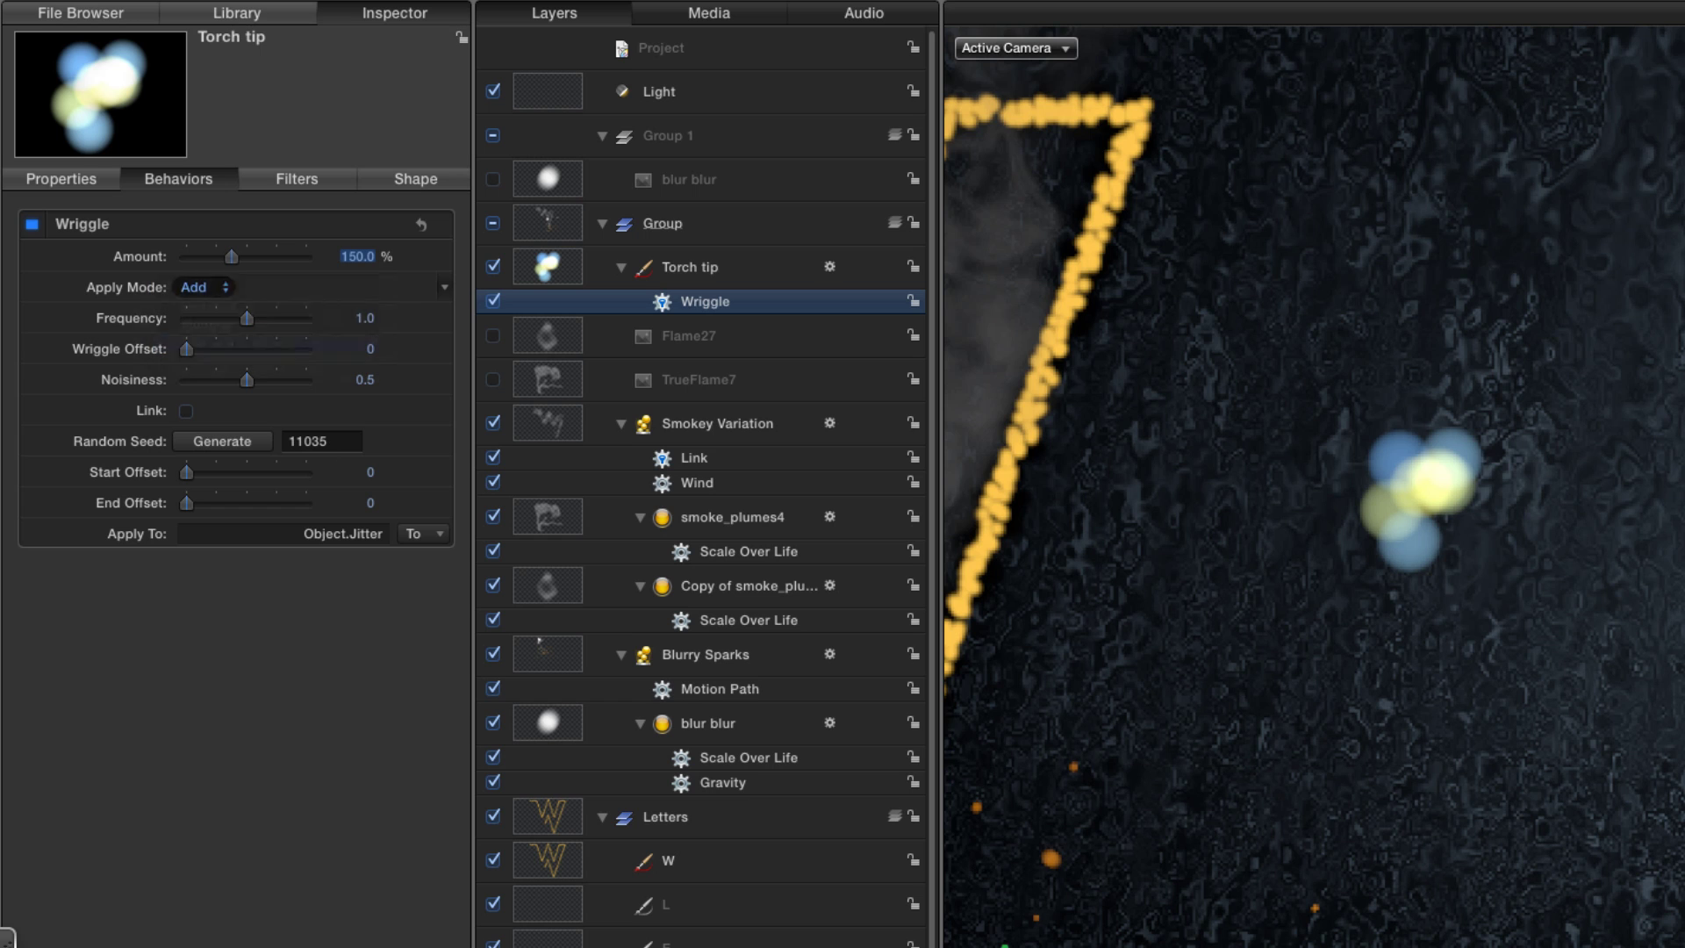
{"action": "left_click", "coordinate": [366, 319]}
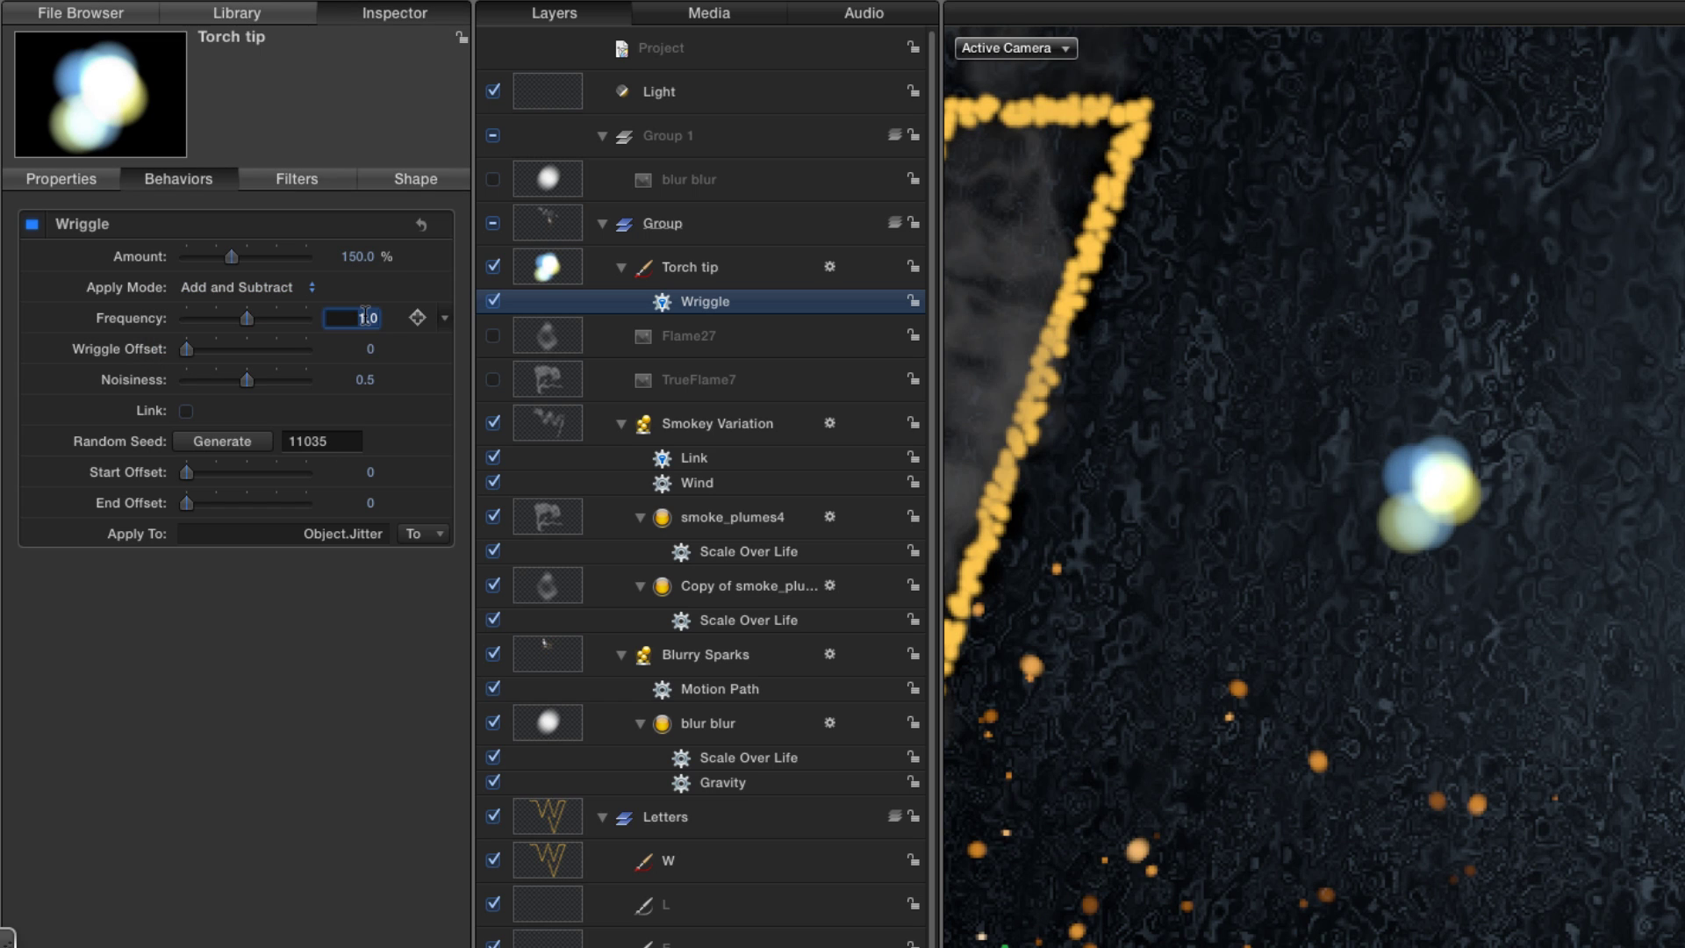
{"action": "type", "text": "10"}
{"action": "key", "text": "Return"}
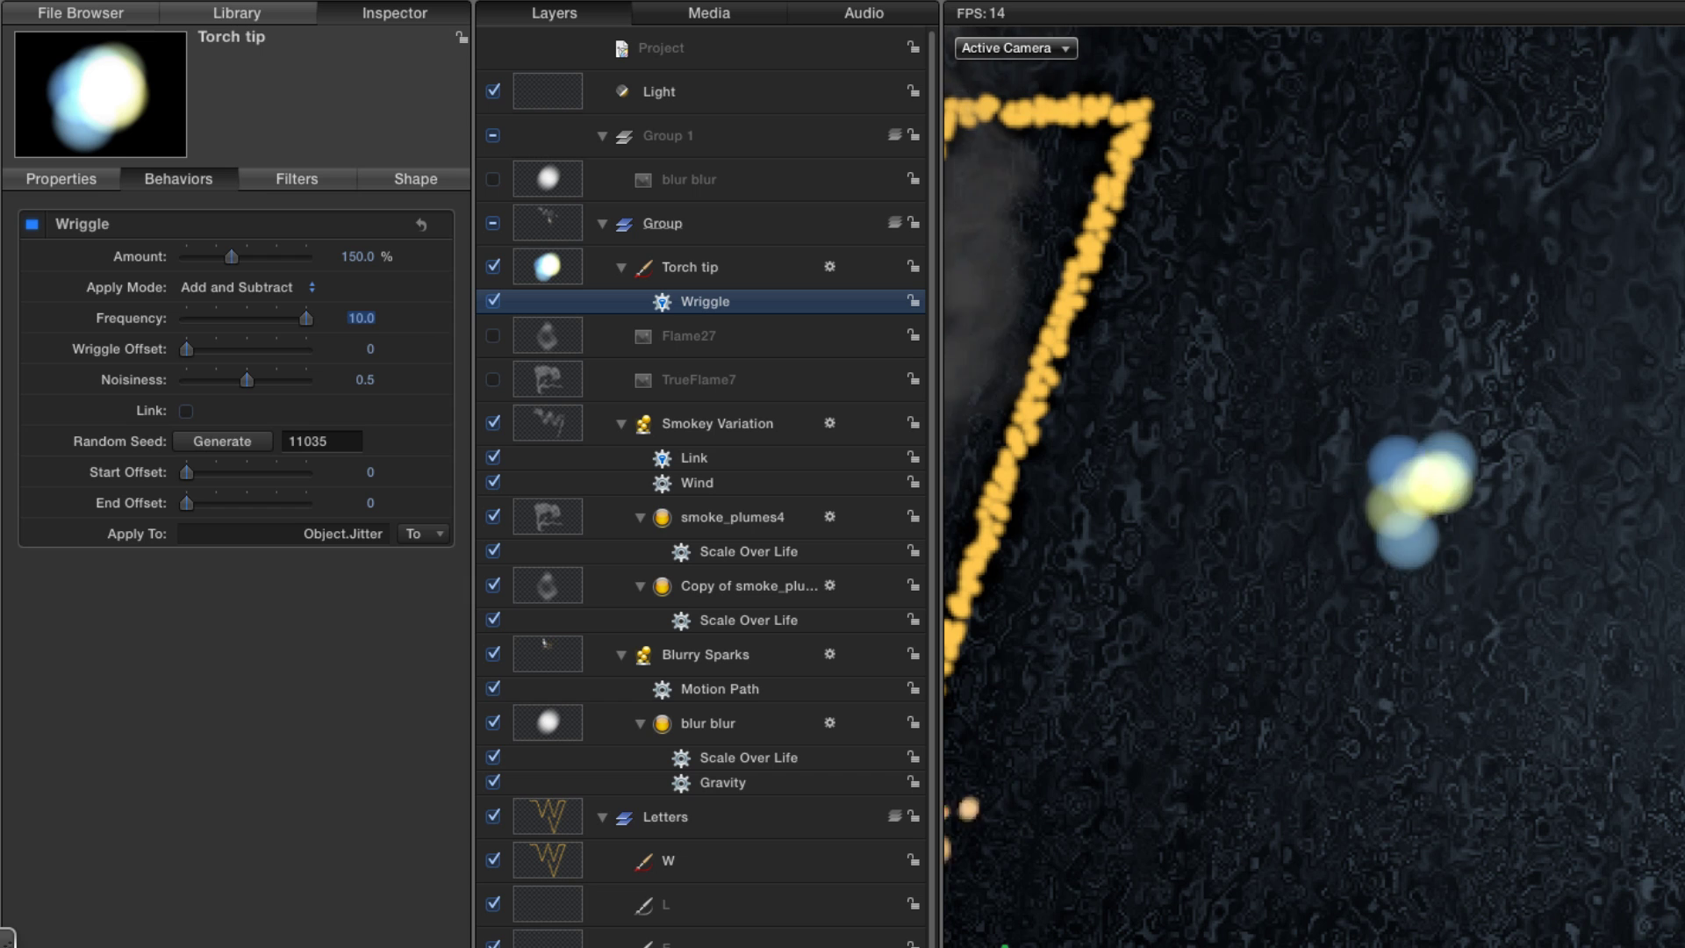
{"action": "key", "text": "space"}
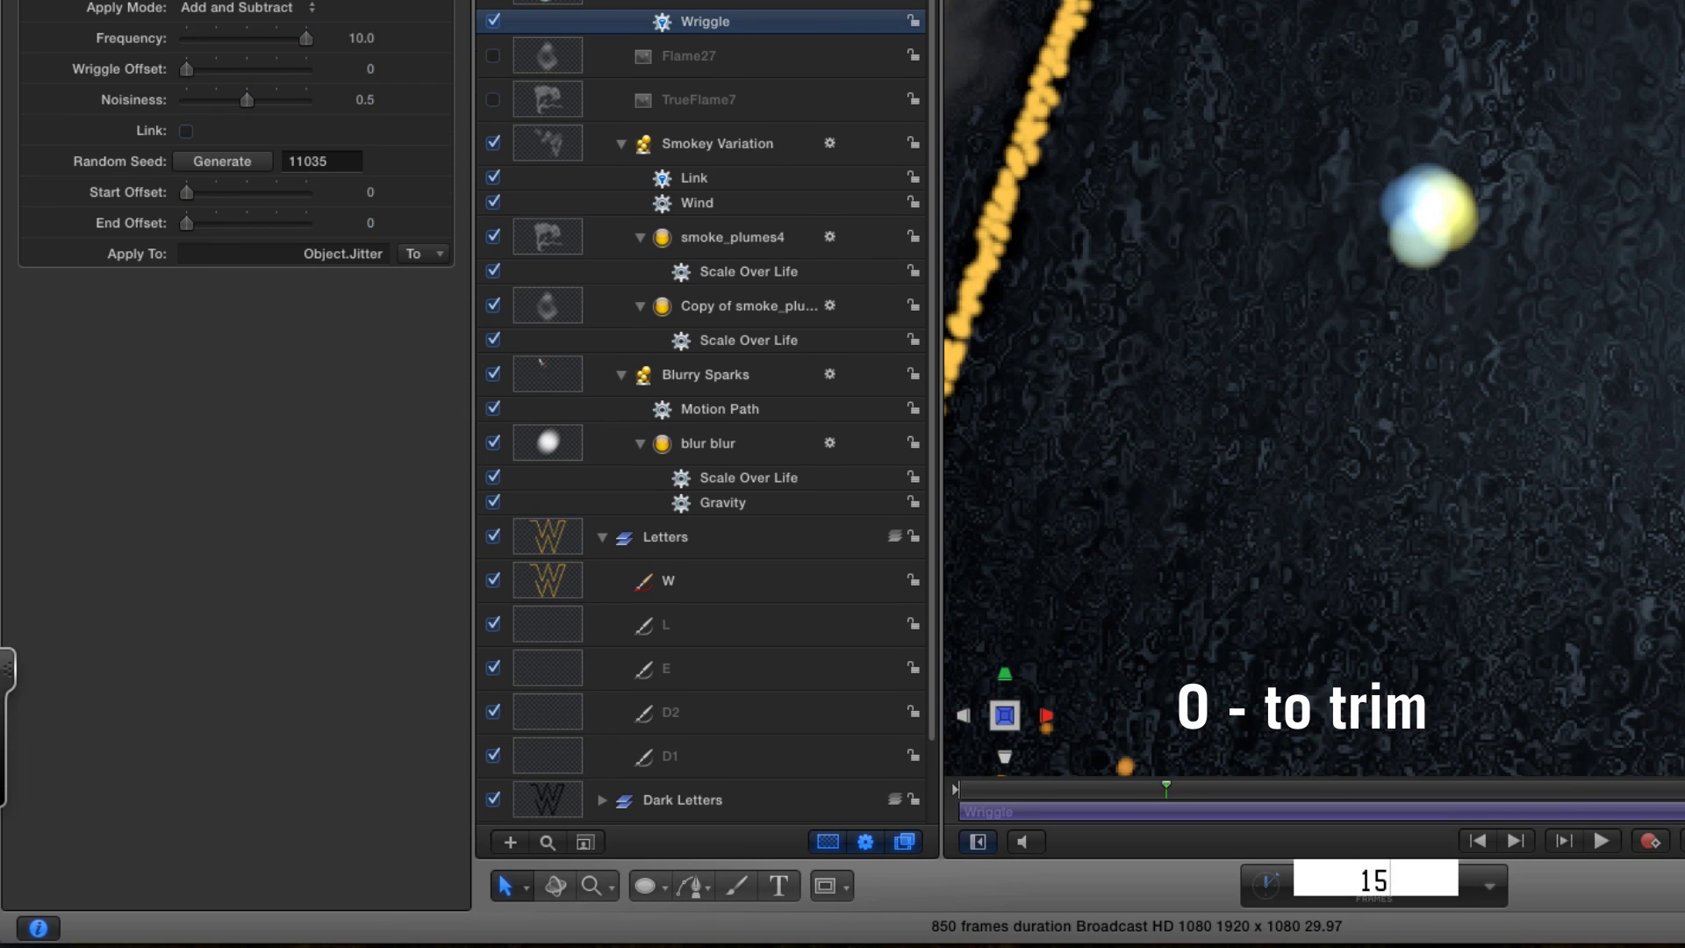
Trim Torch tip to the playhead and link its position to Blurry Sparks.
{"action": "left_click", "coordinate": [702, 3]}
{"action": "key", "text": "o"}
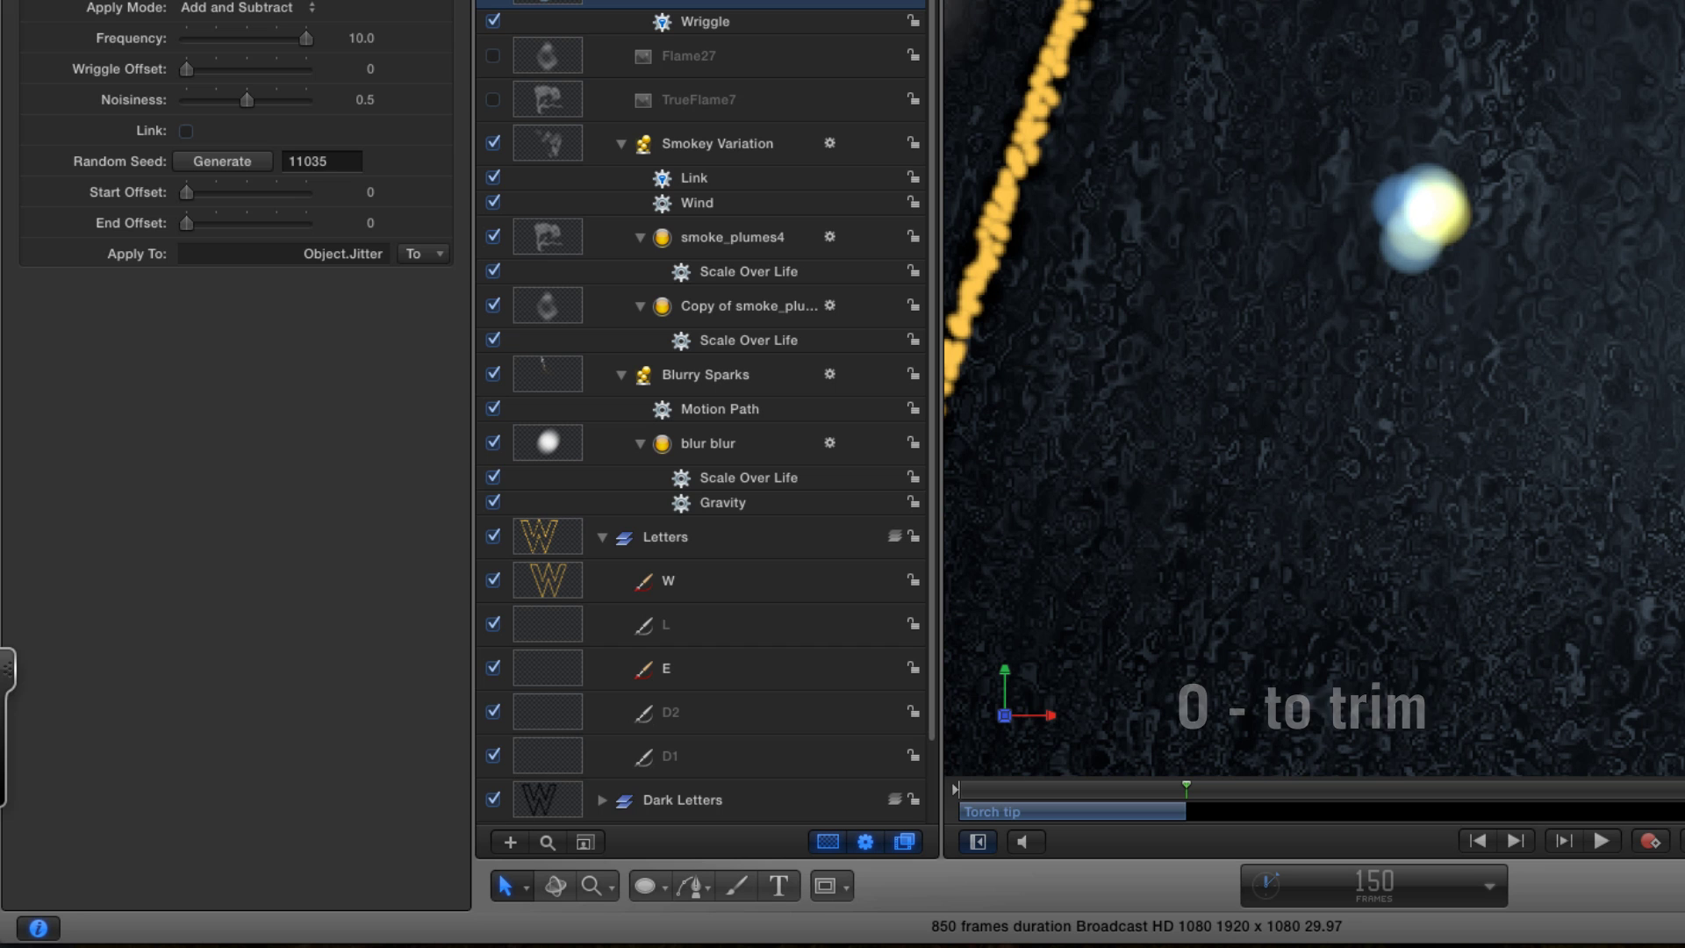
{"action": "key", "text": "shift+z"}
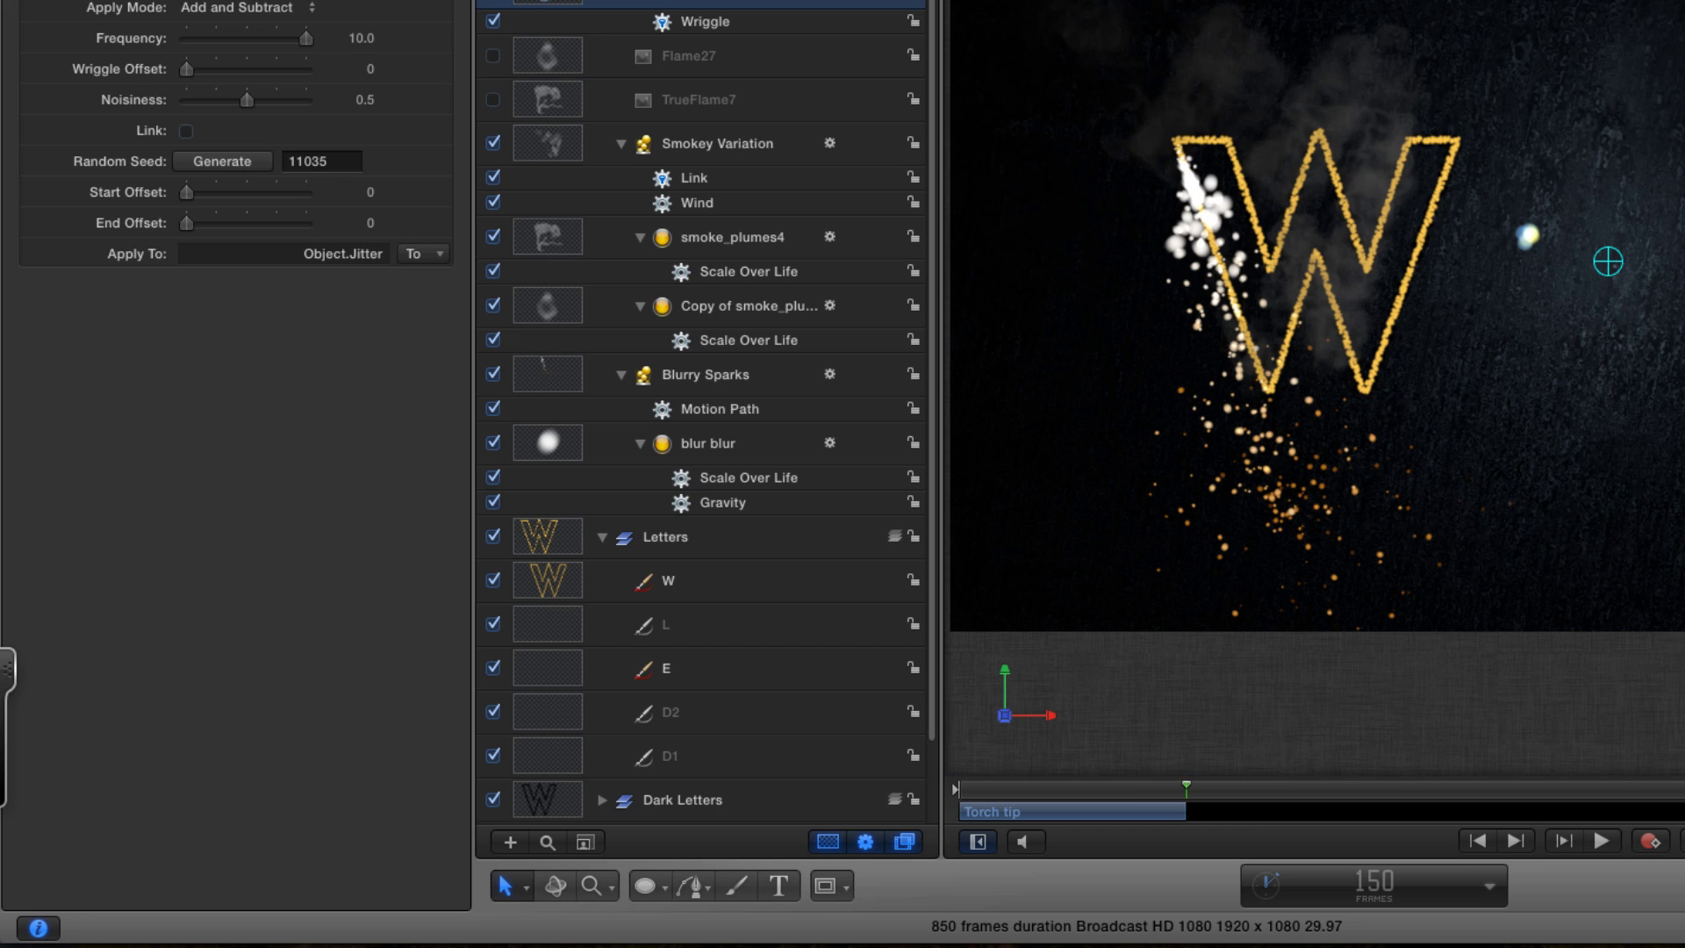
{"action": "key", "text": "F1"}
{"action": "left_click", "coordinate": [447, 257]}
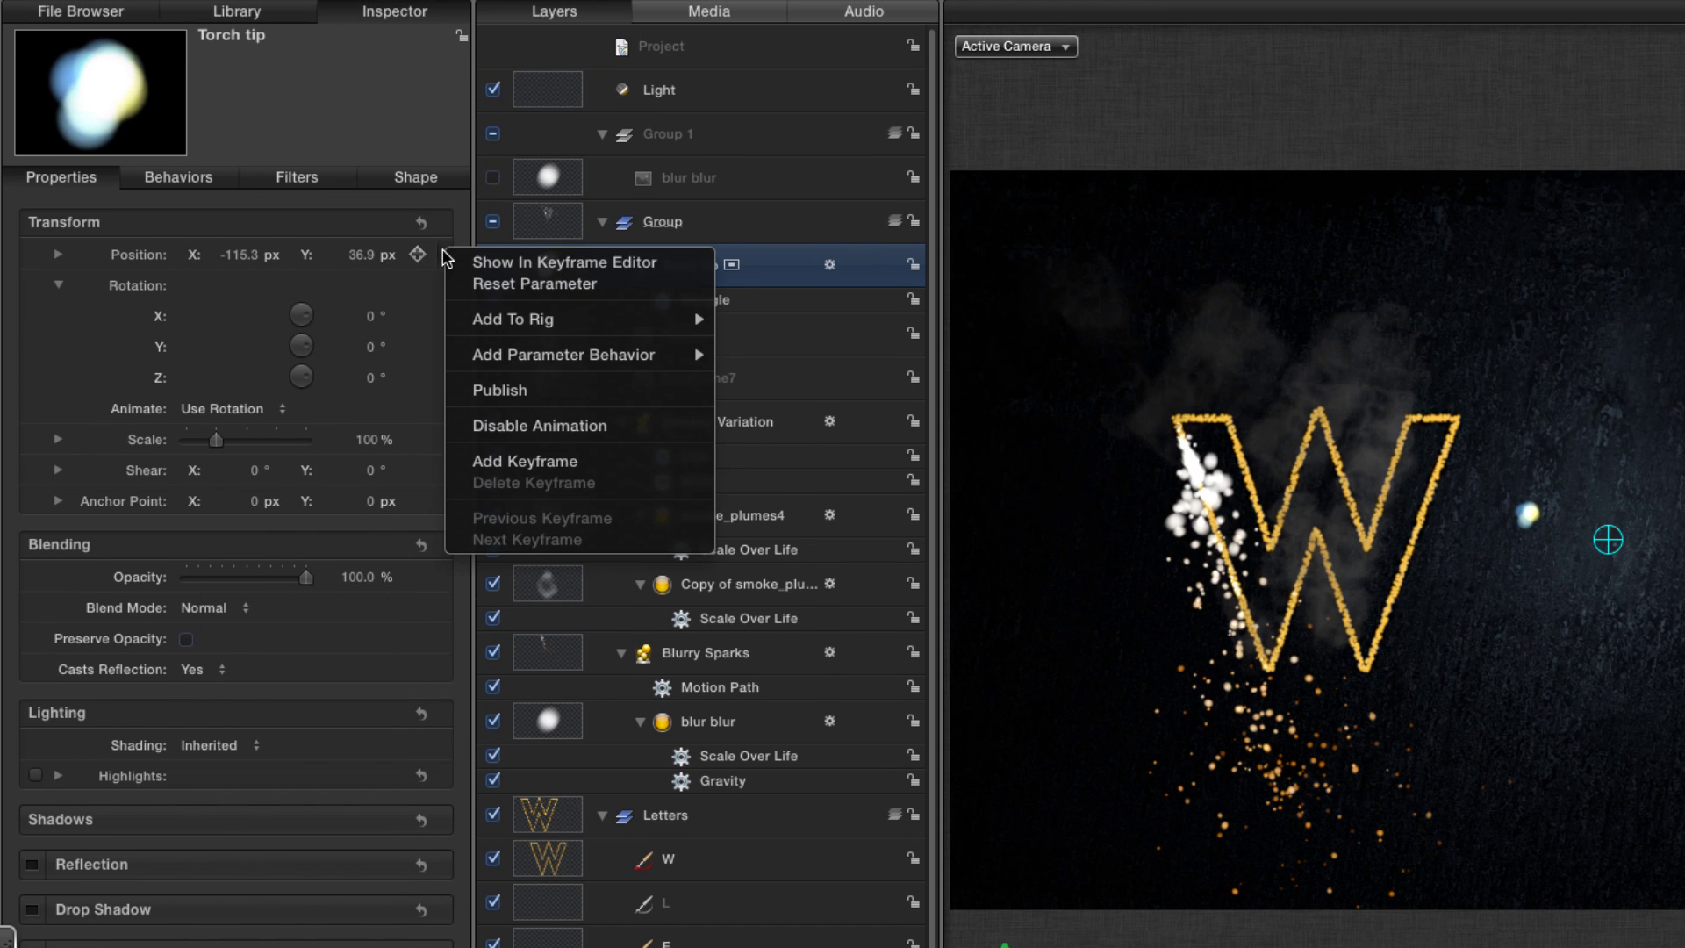
{"action": "mouse_move", "coordinate": [516, 358]}
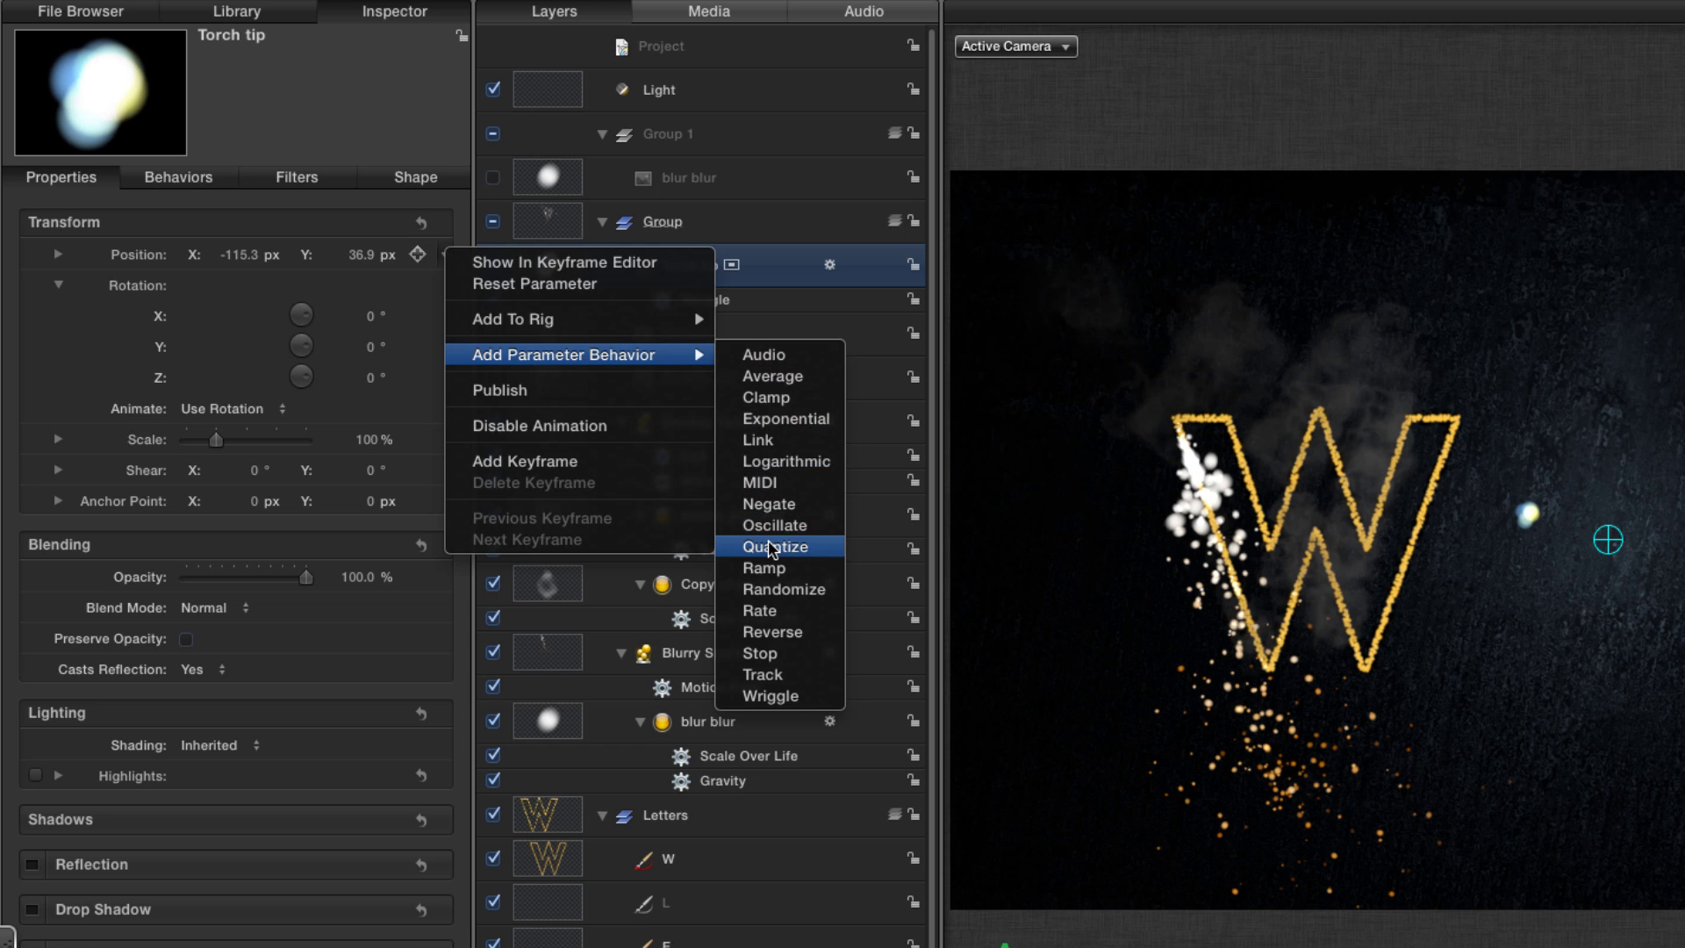
{"action": "left_click", "coordinate": [771, 696]}
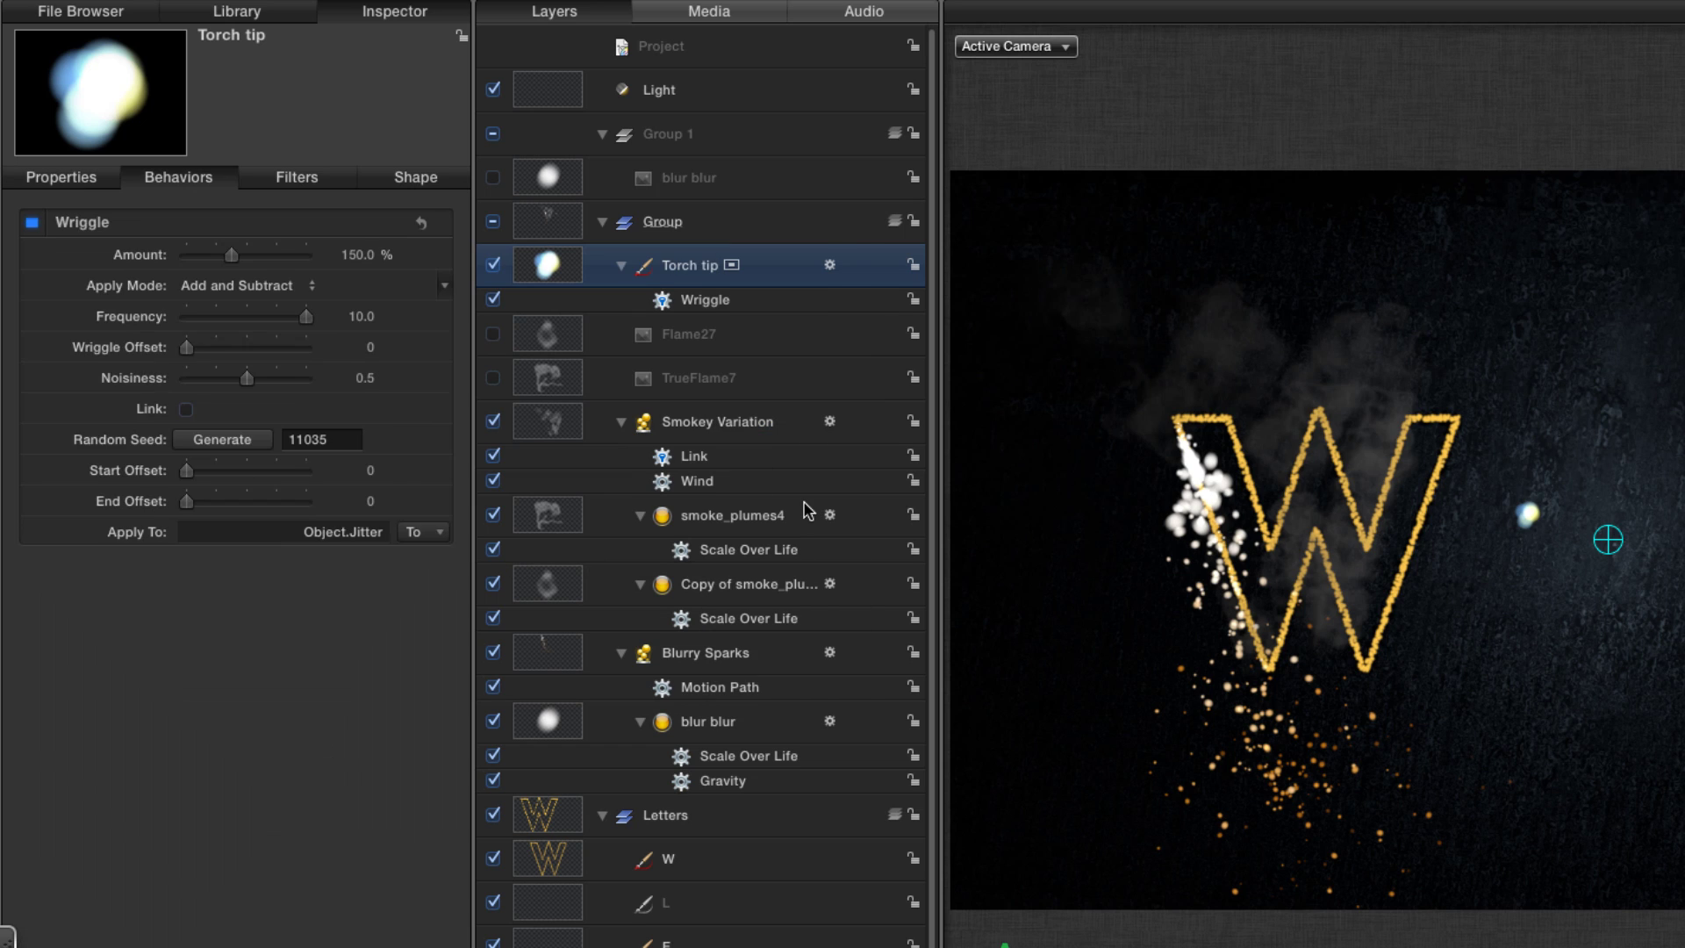
{"action": "left_click_drag", "start_coordinate": [562, 687], "coordinate": [198, 270]}
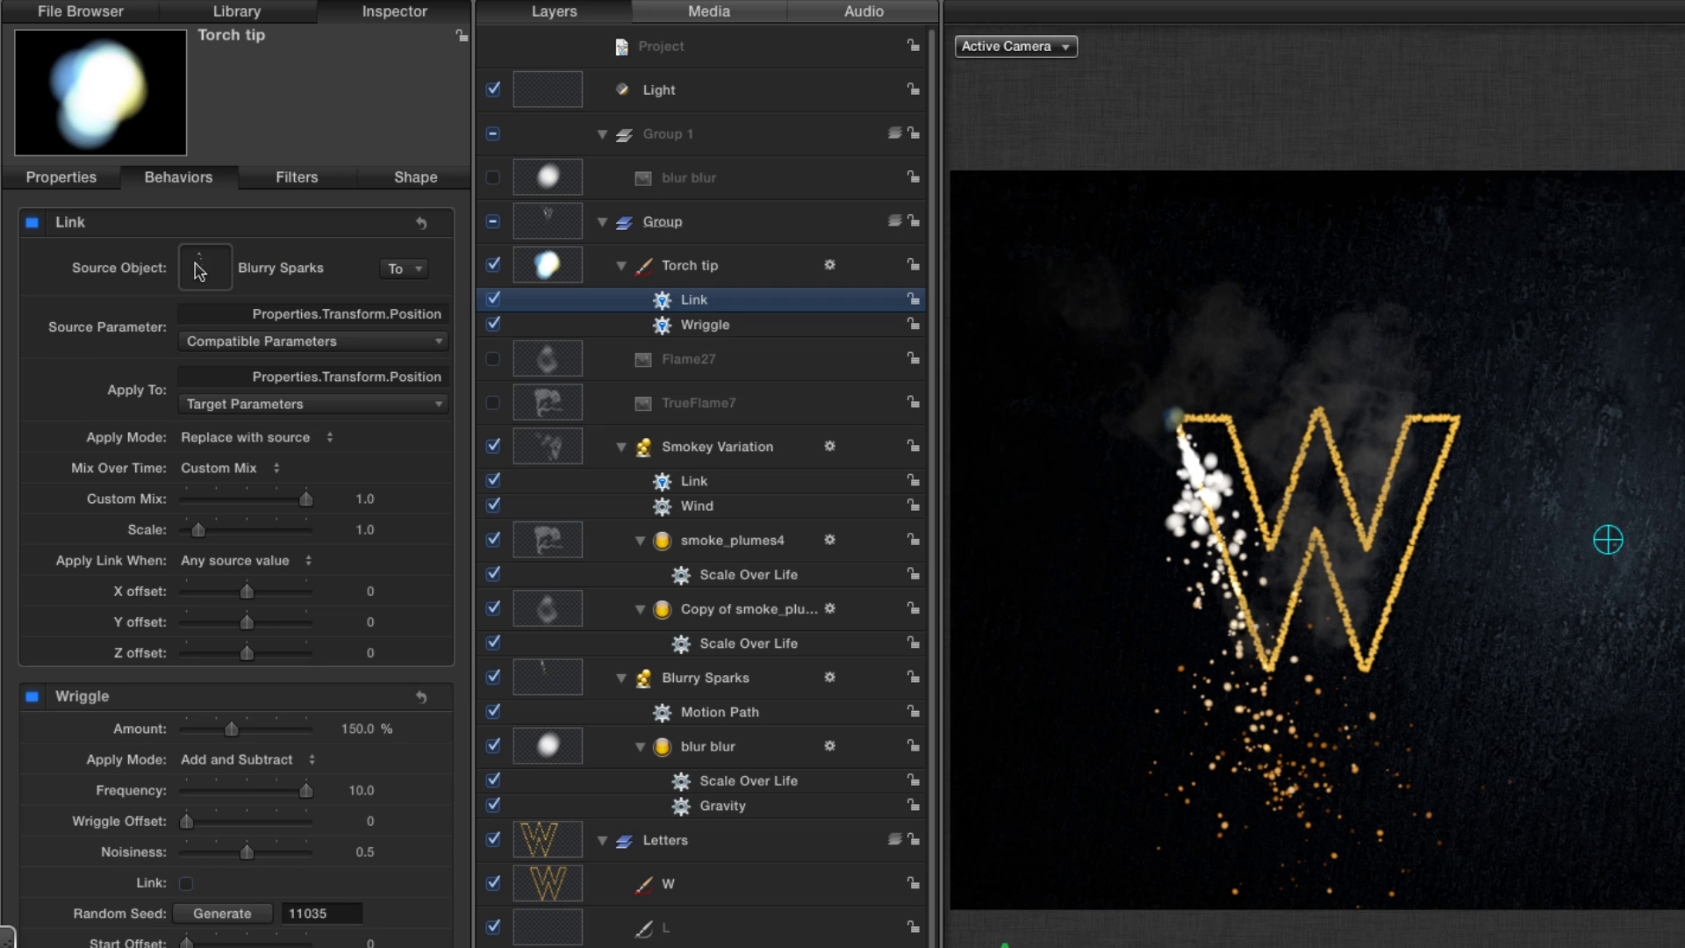
Set the Torch tip's Lighting Shading to Off.
{"action": "left_click", "coordinate": [58, 176]}
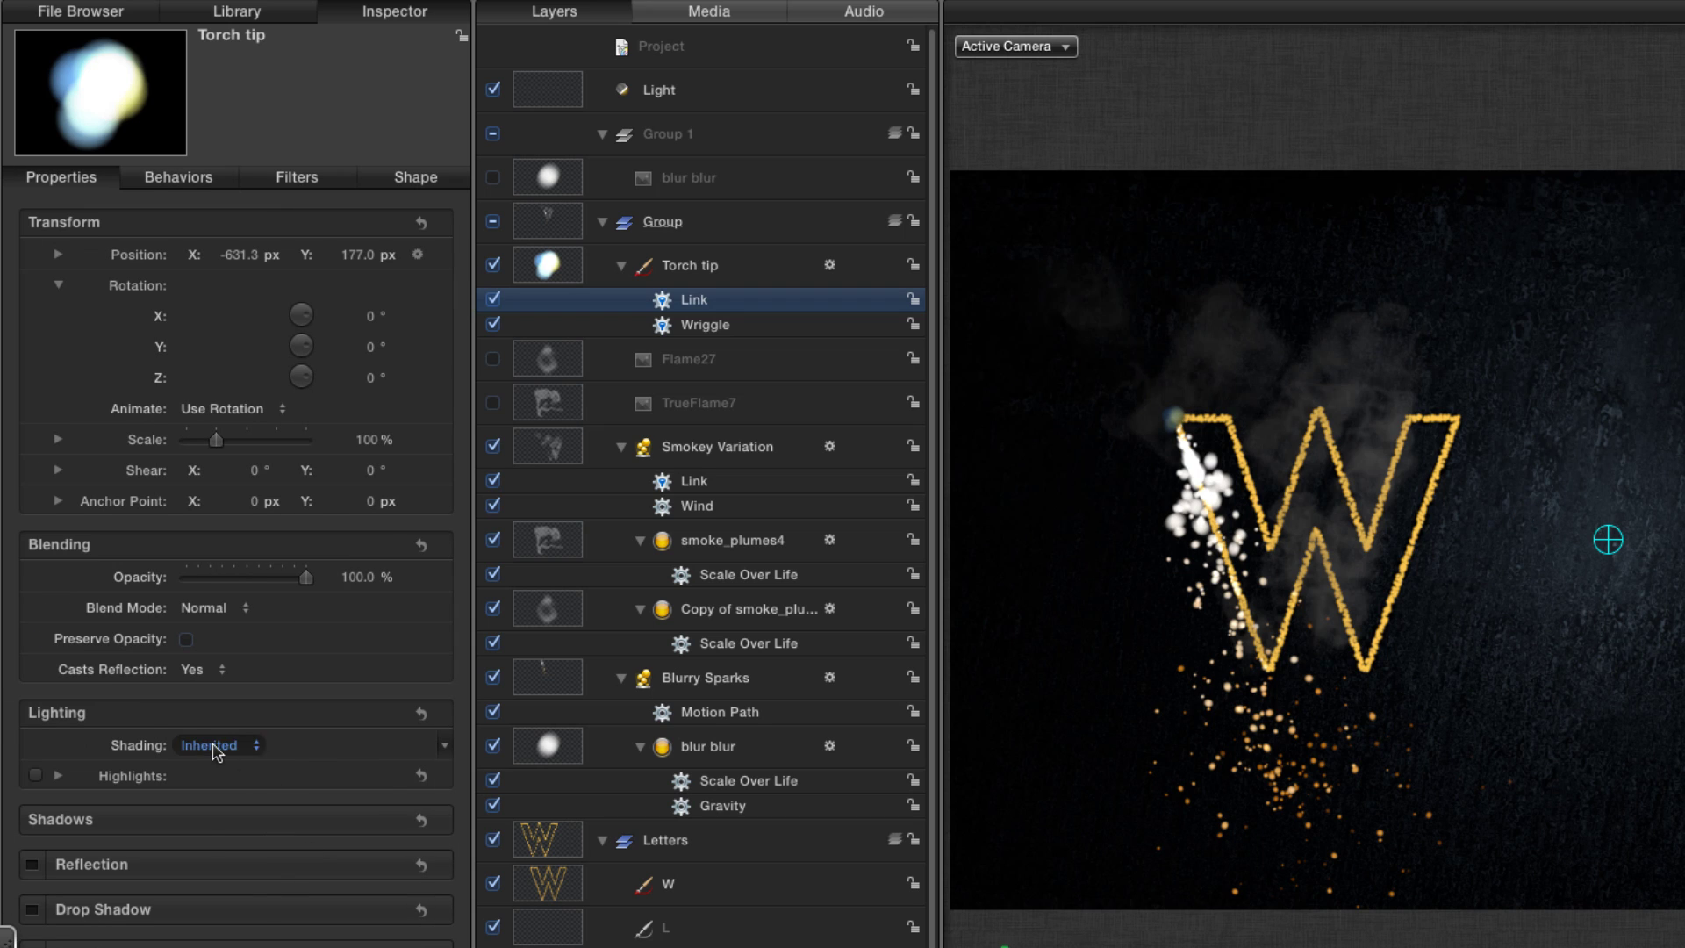
{"action": "left_click", "coordinate": [213, 752]}
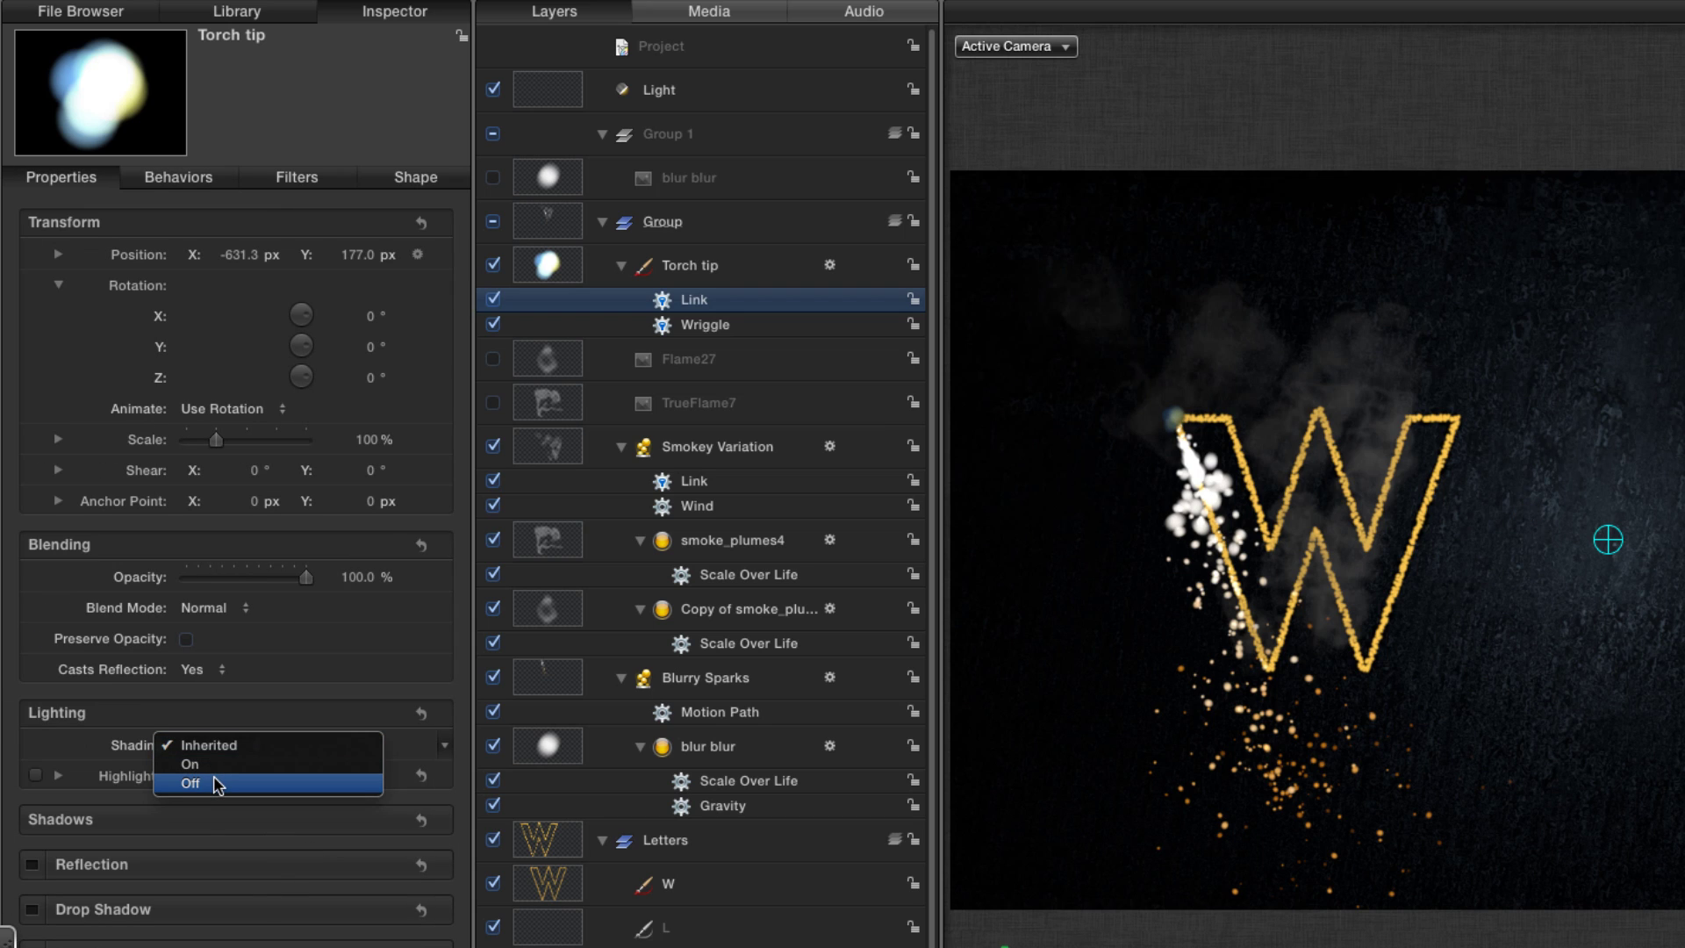
{"action": "left_click", "coordinate": [218, 784]}
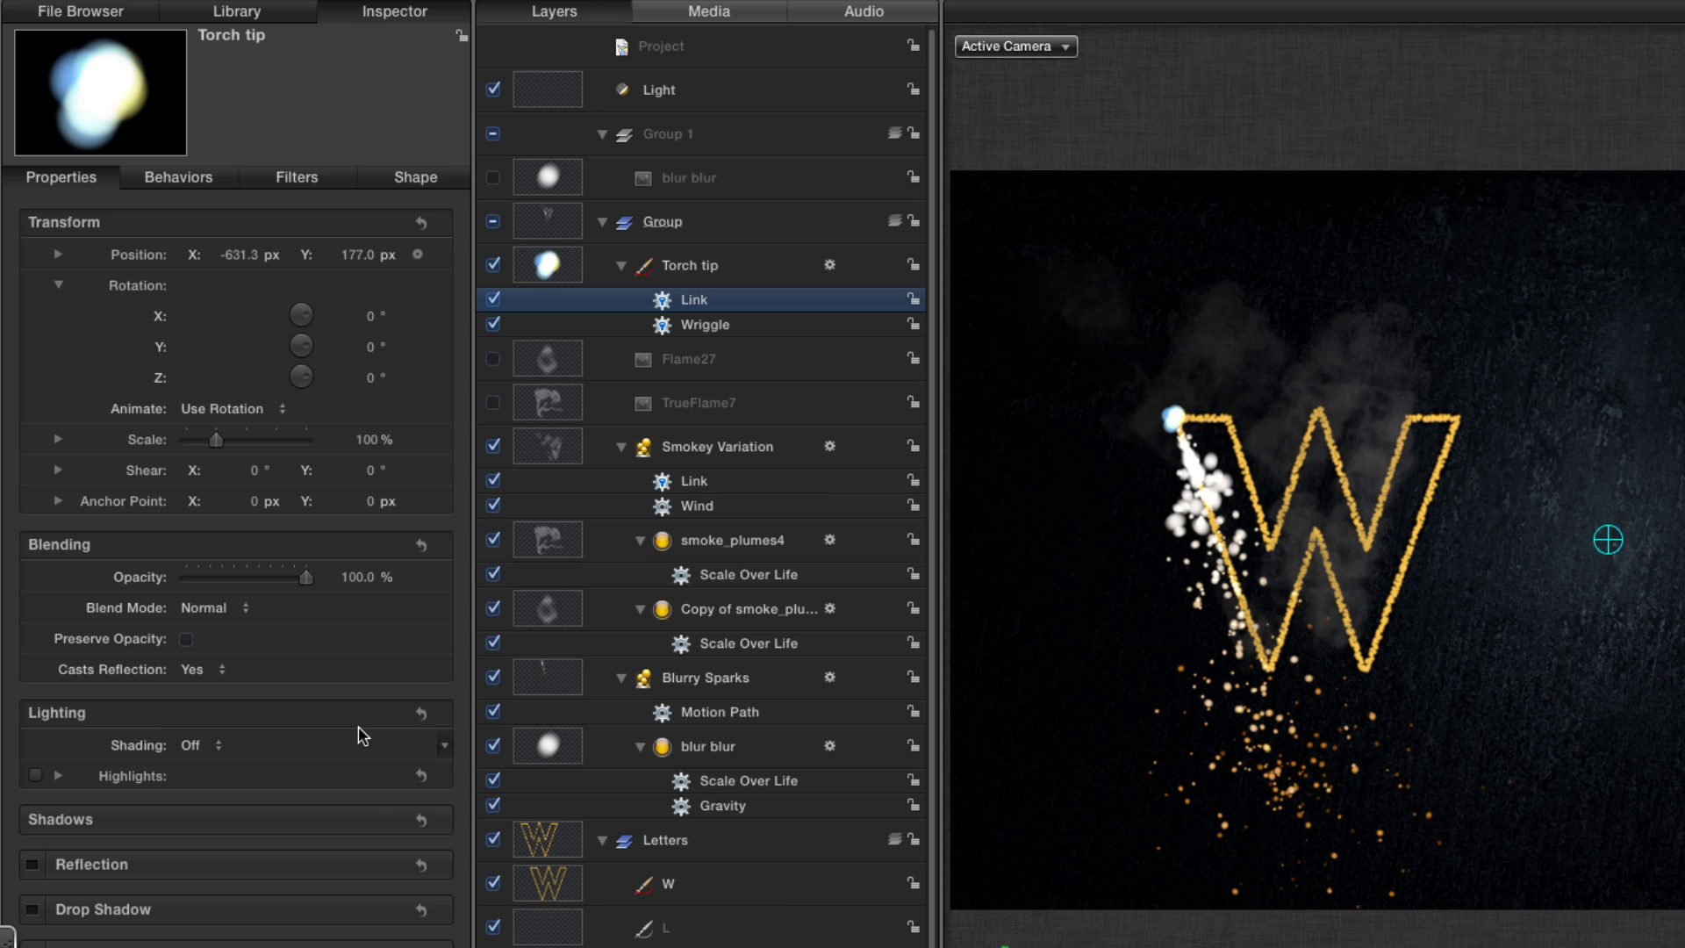
{"action": "left_click", "coordinate": [1147, 402]}
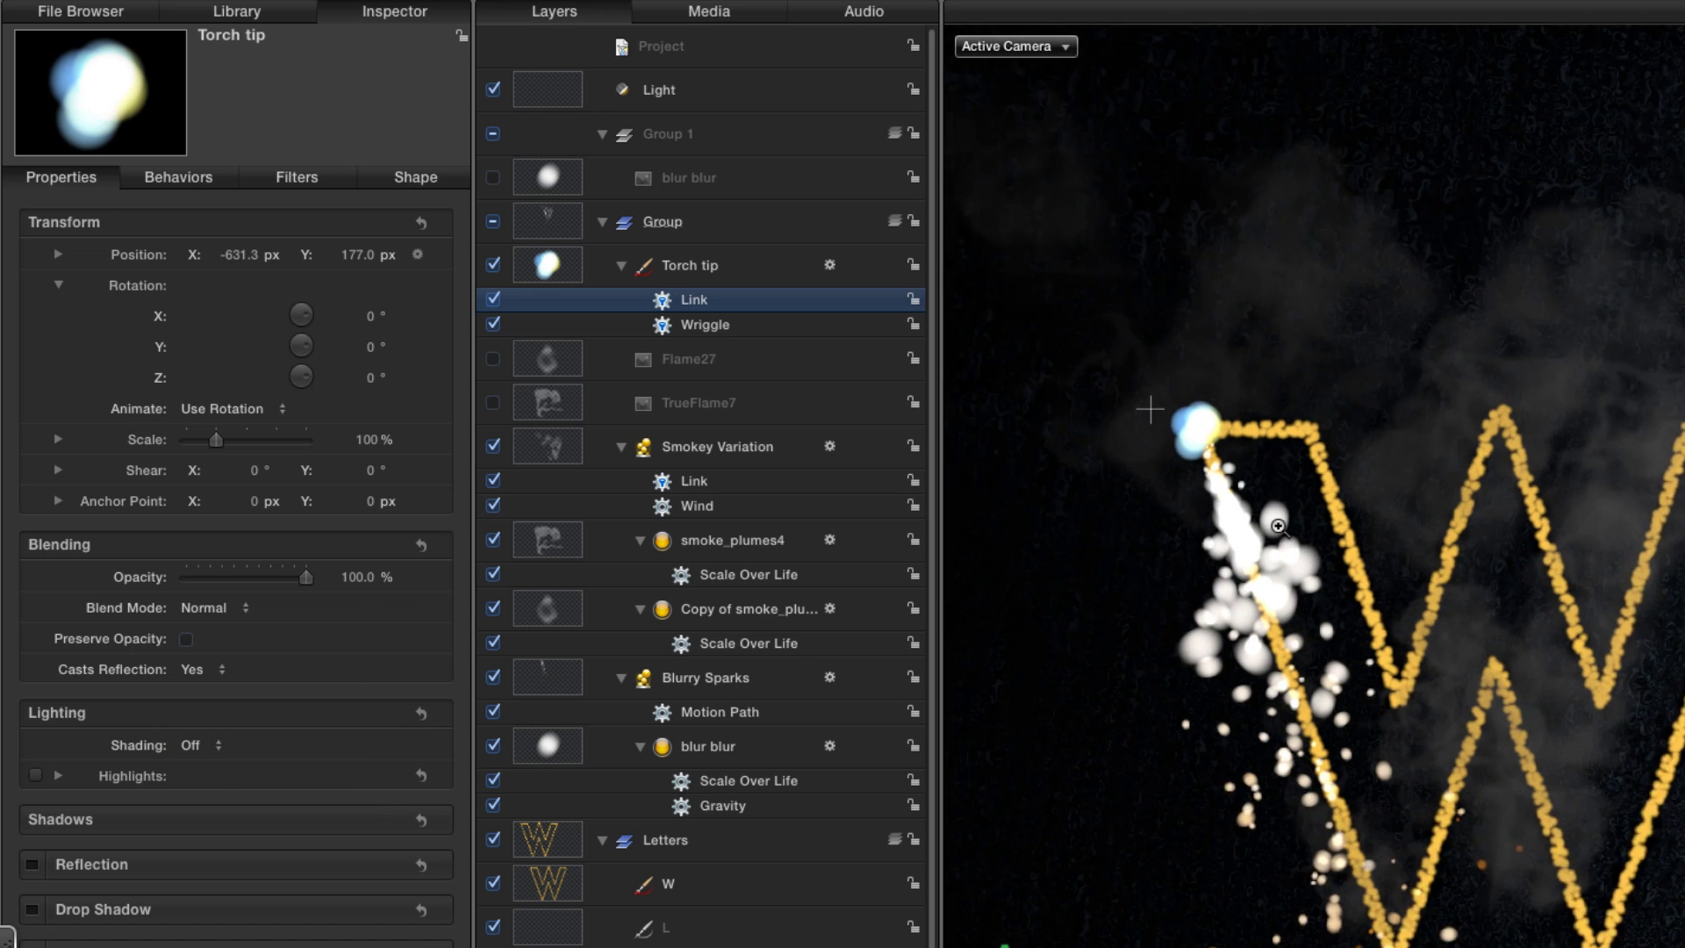
{"action": "left_click", "coordinate": [200, 753]}
{"action": "left_click", "coordinate": [193, 745]}
{"action": "left_click", "coordinate": [554, 266]}
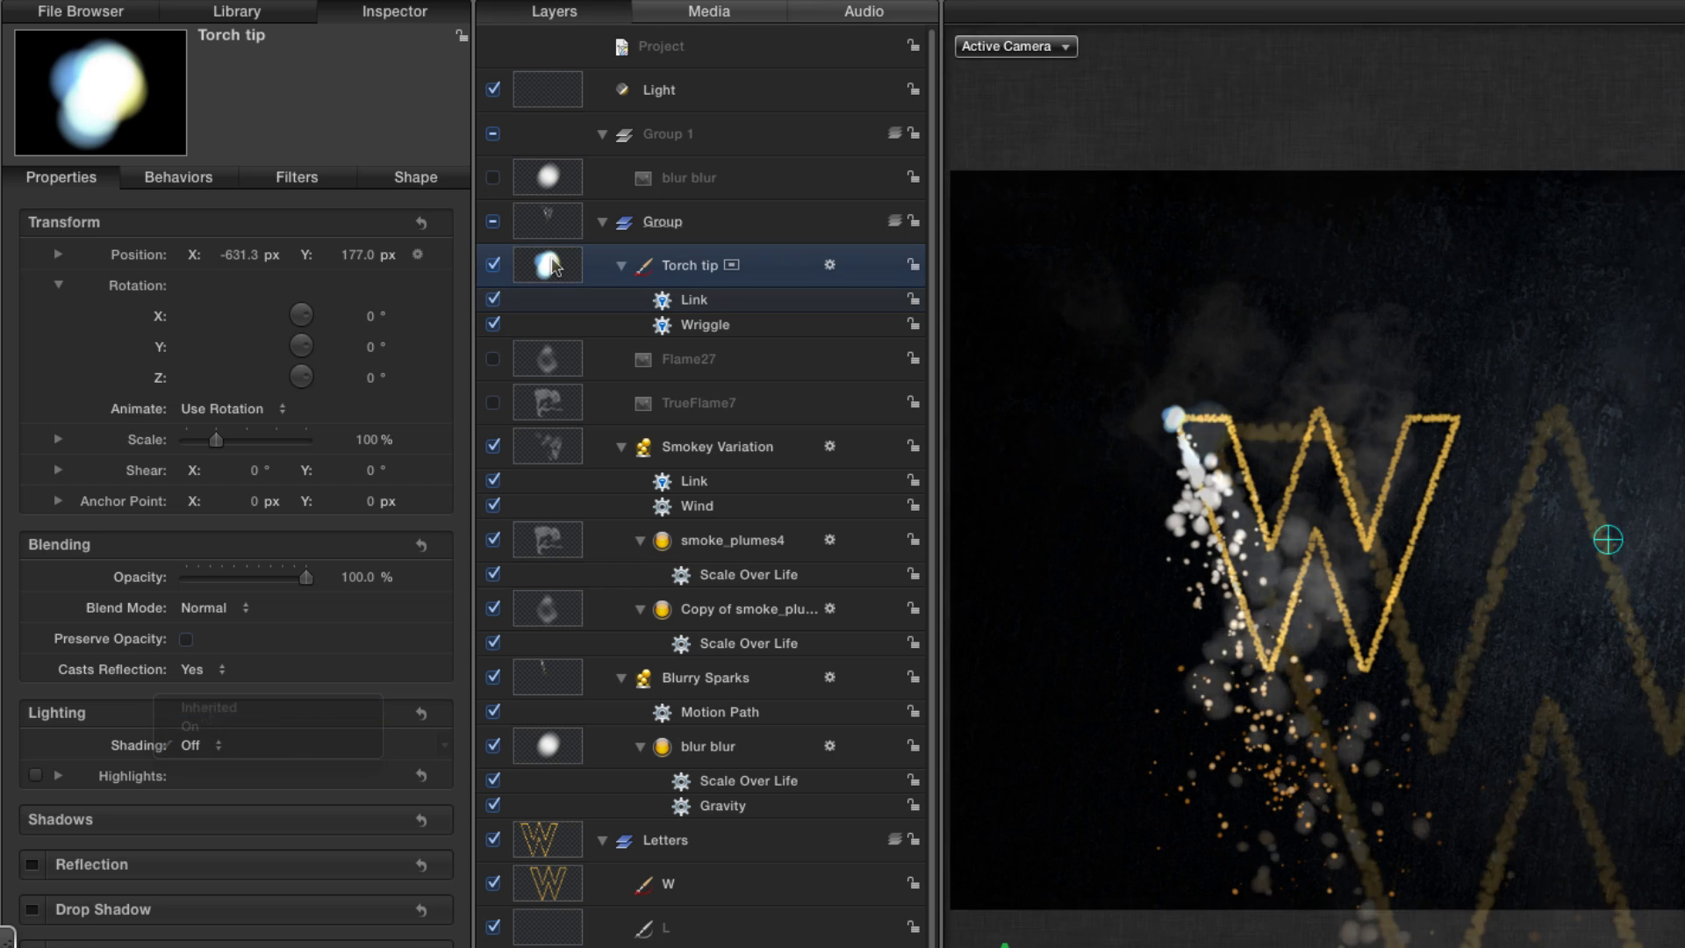
Duplicate Torch tip and set the copy's outline width to 100.
{"action": "right_click", "coordinate": [554, 266]}
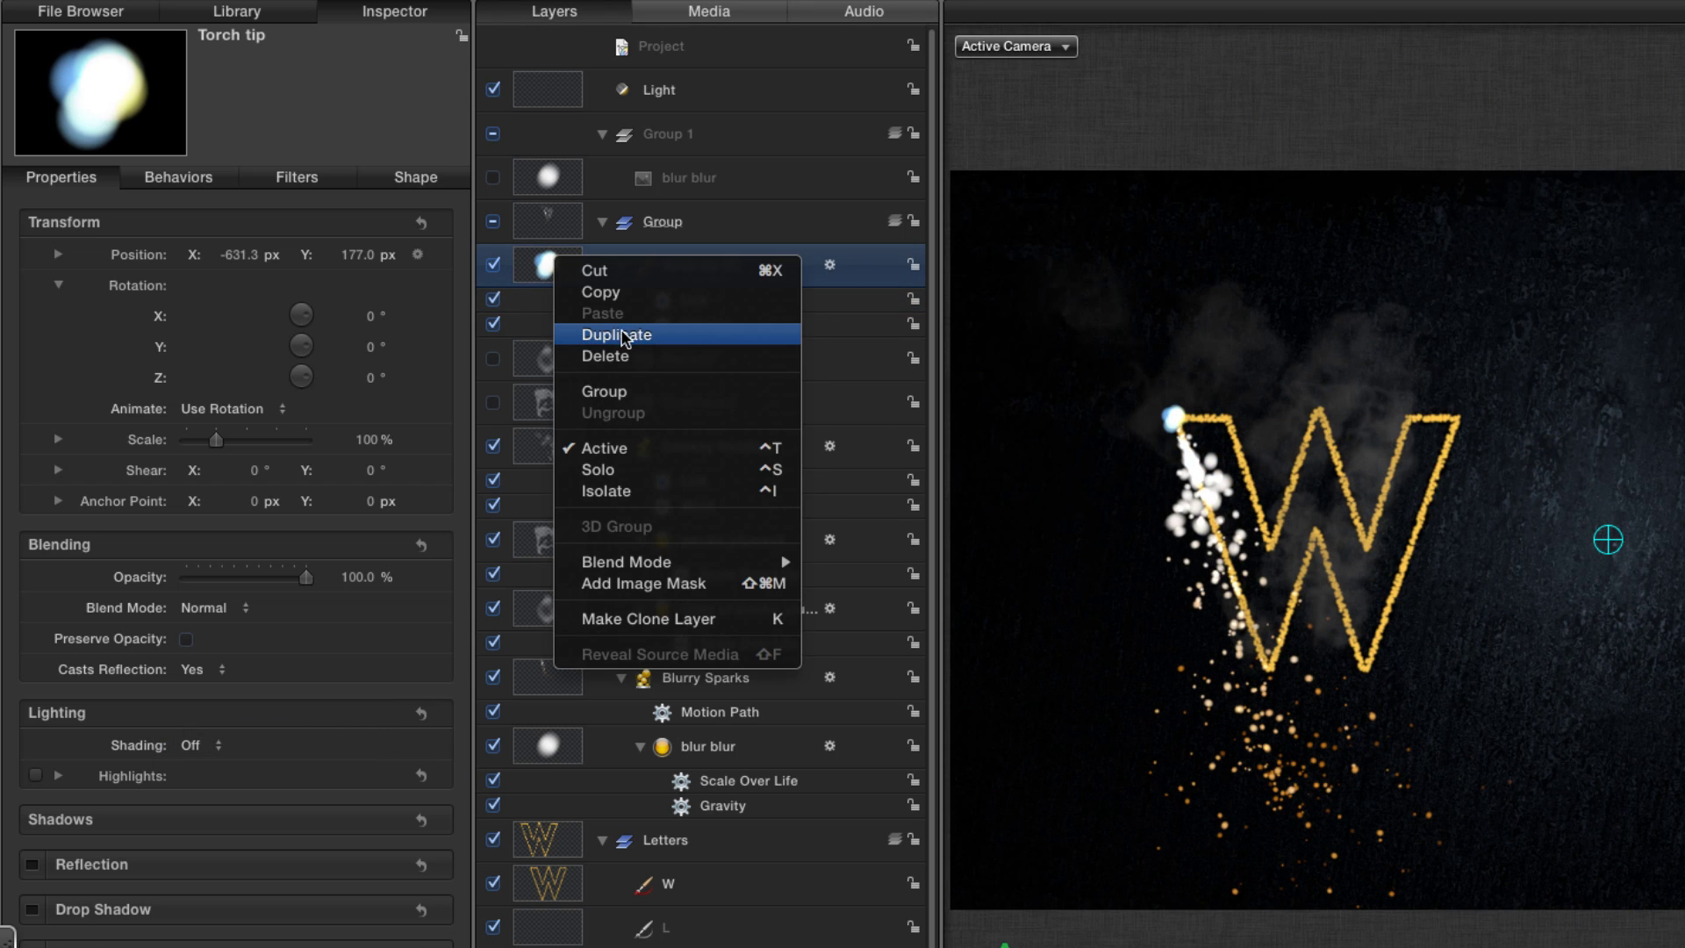
{"action": "left_click", "coordinate": [617, 335]}
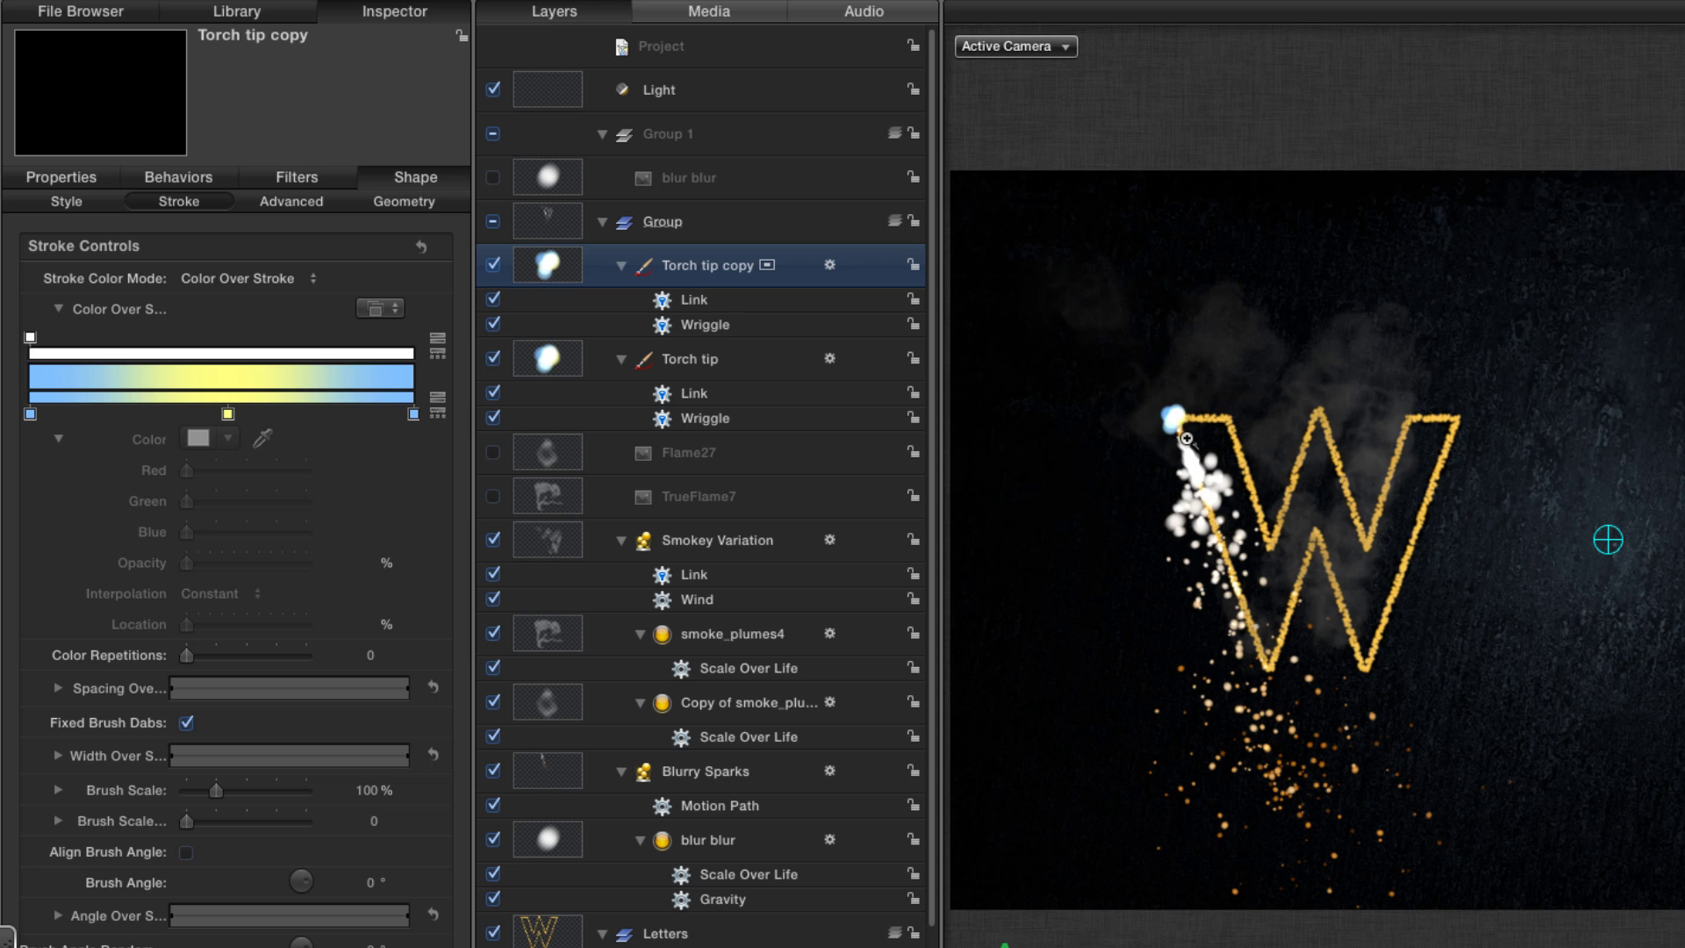
{"action": "left_click_drag", "start_coordinate": [1180, 437], "coordinate": [1386, 585]}
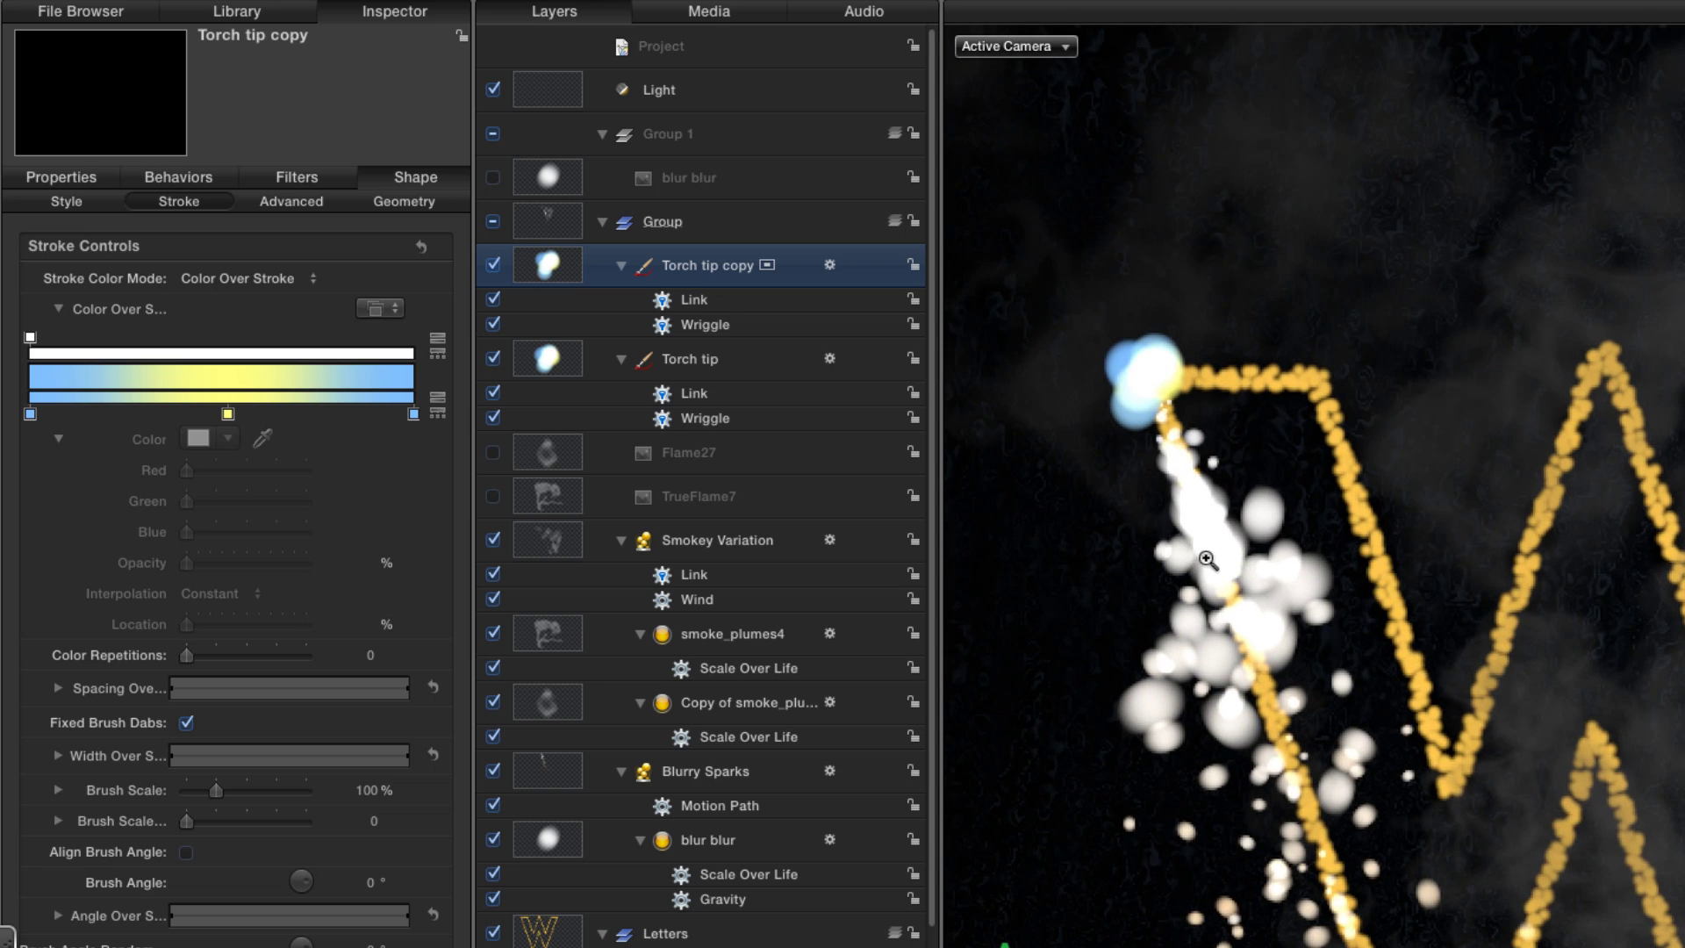
{"action": "left_click_drag", "start_coordinate": [1169, 542], "coordinate": [1230, 553]}
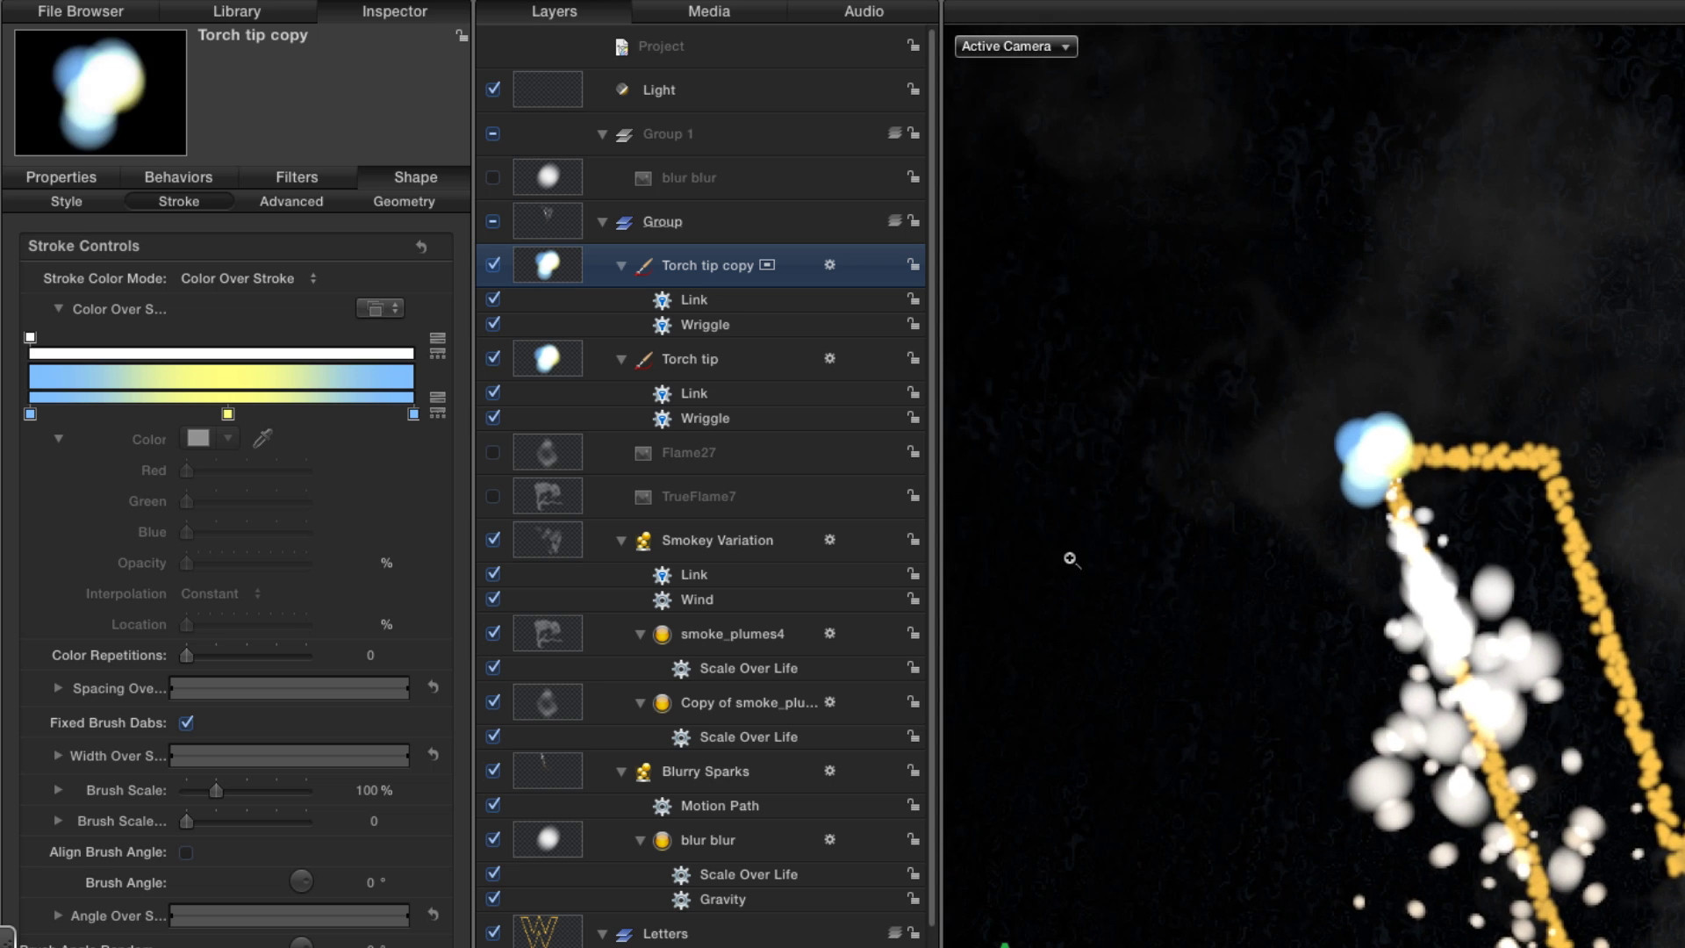
{"action": "left_click", "coordinate": [70, 203]}
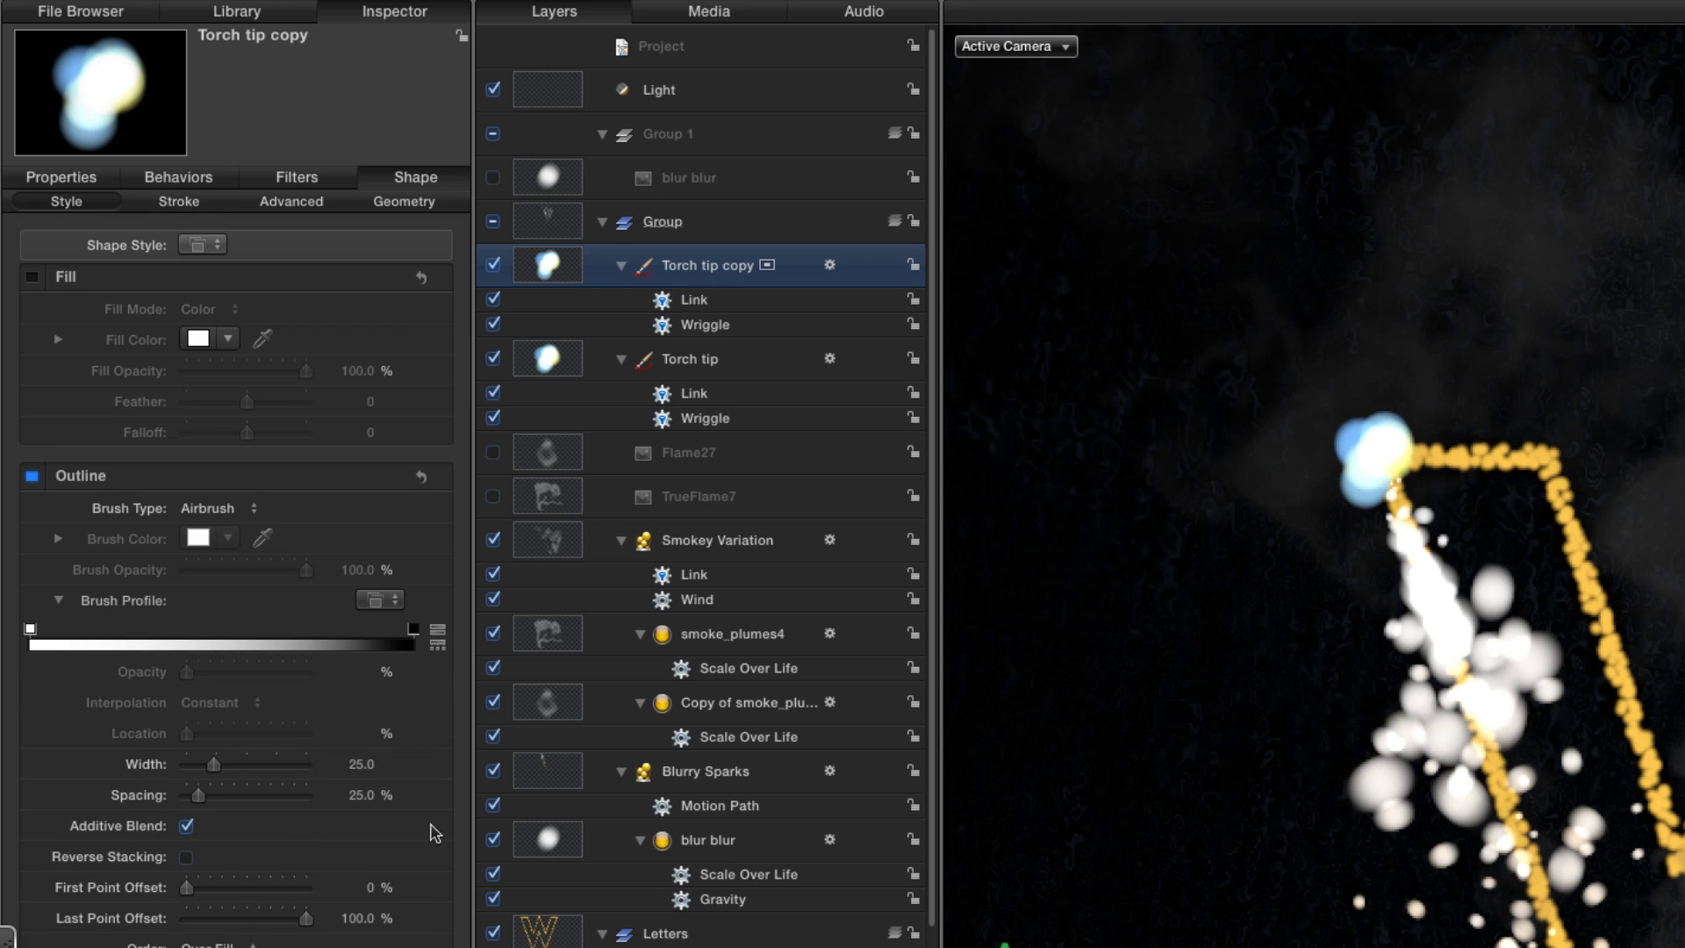
{"action": "left_click", "coordinate": [360, 765]}
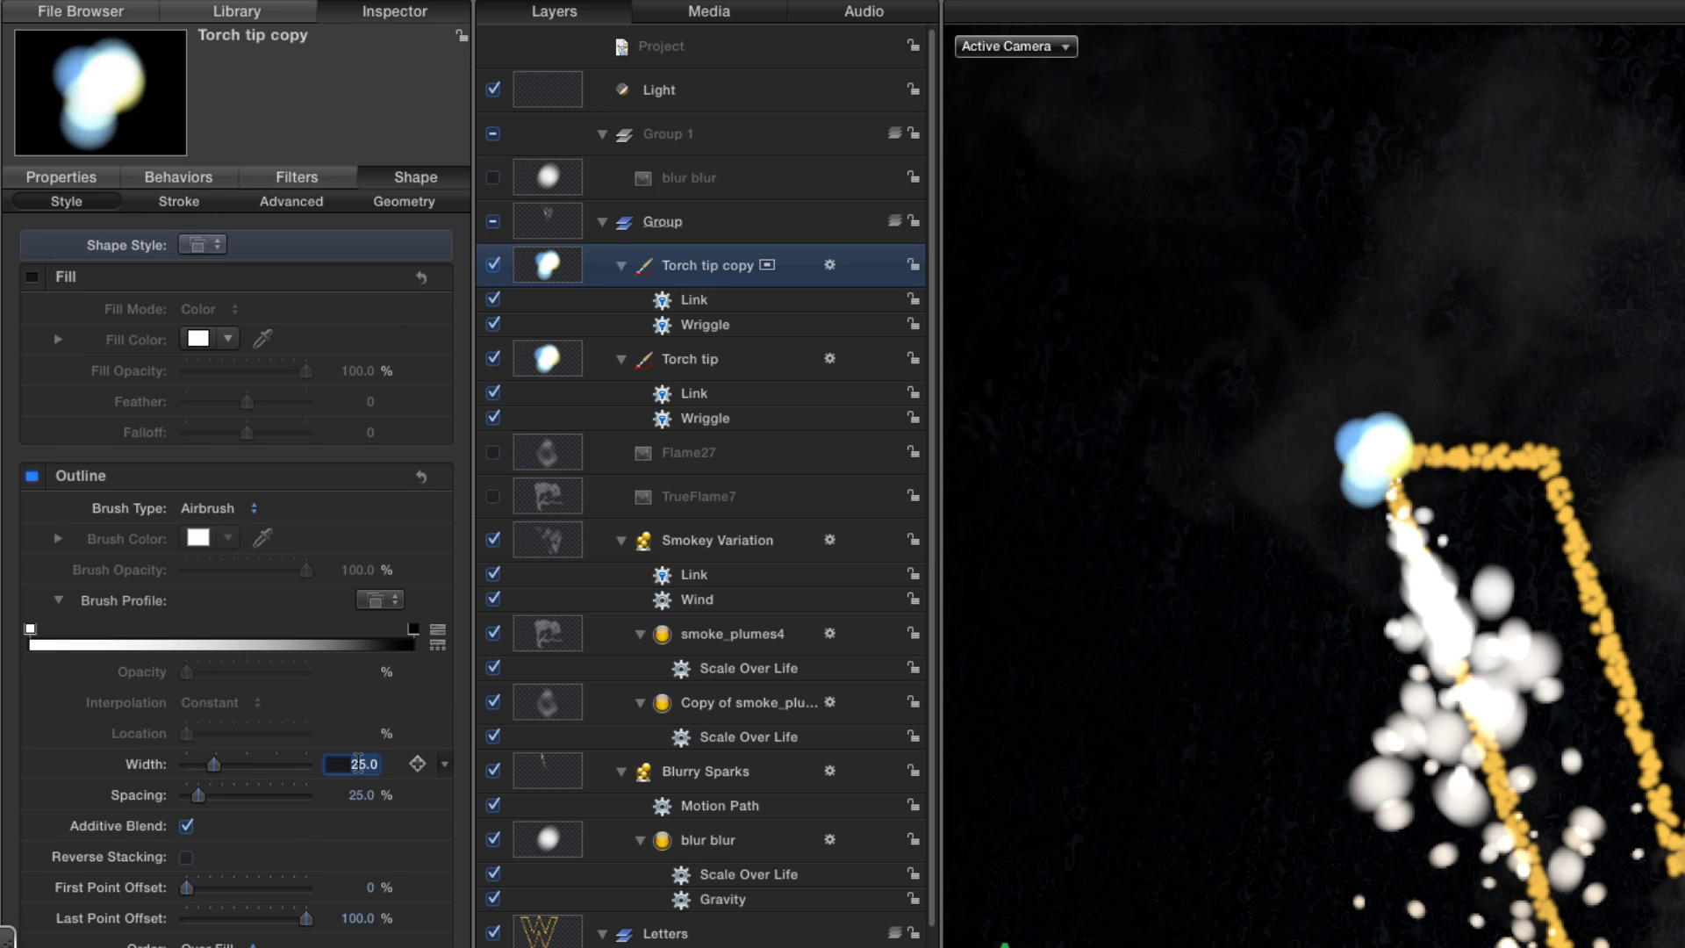
{"action": "type", "text": "100"}
{"action": "key", "text": "Return"}
Lower the copy's stroke-start opacity gradient point to 20%.
{"action": "left_click", "coordinate": [179, 201]}
{"action": "left_click", "coordinate": [31, 338]}
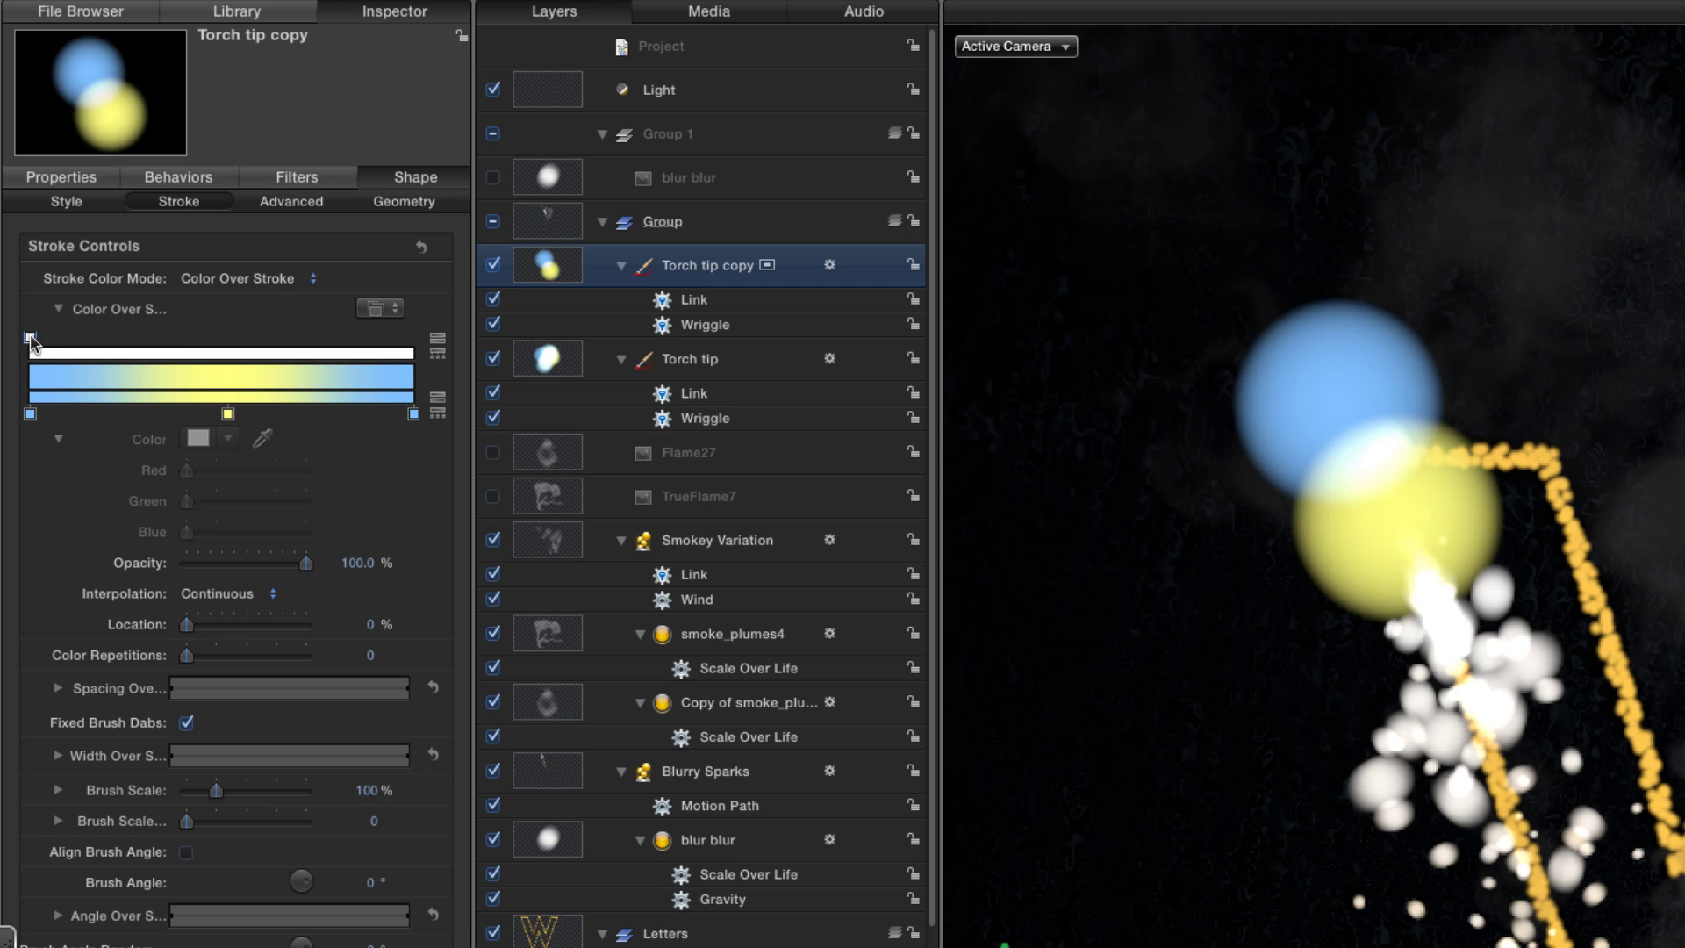
{"action": "left_click", "coordinate": [353, 564]}
{"action": "type", "text": "20"}
{"action": "key", "text": "Return"}
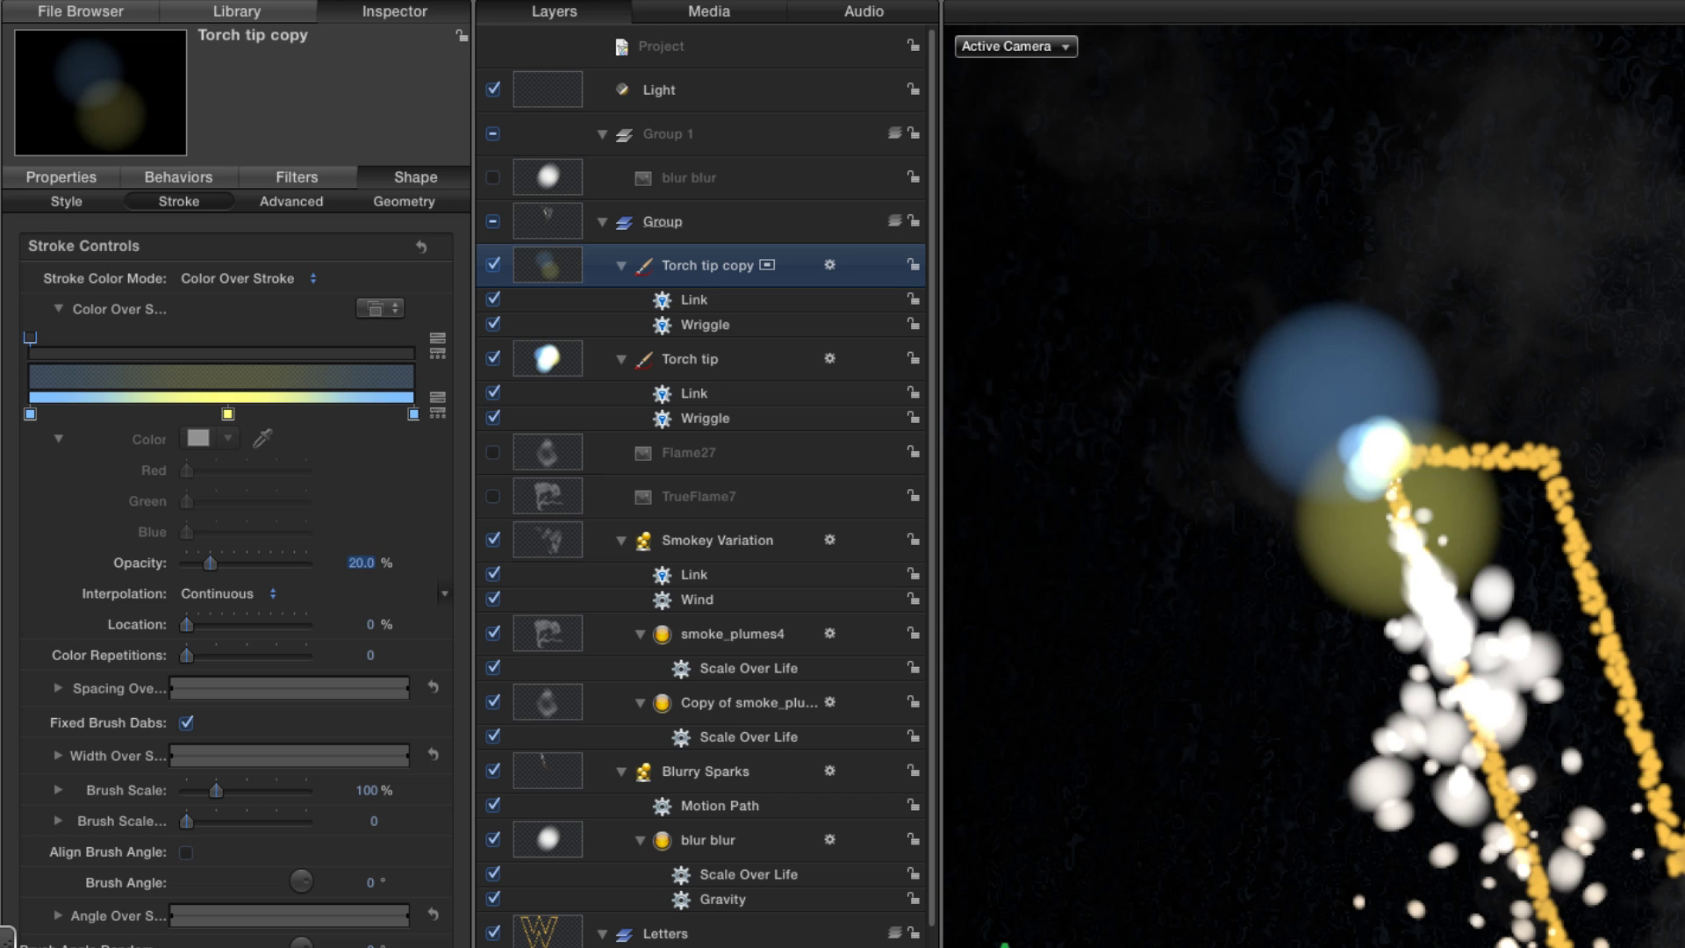
{"action": "left_click", "coordinate": [61, 178]}
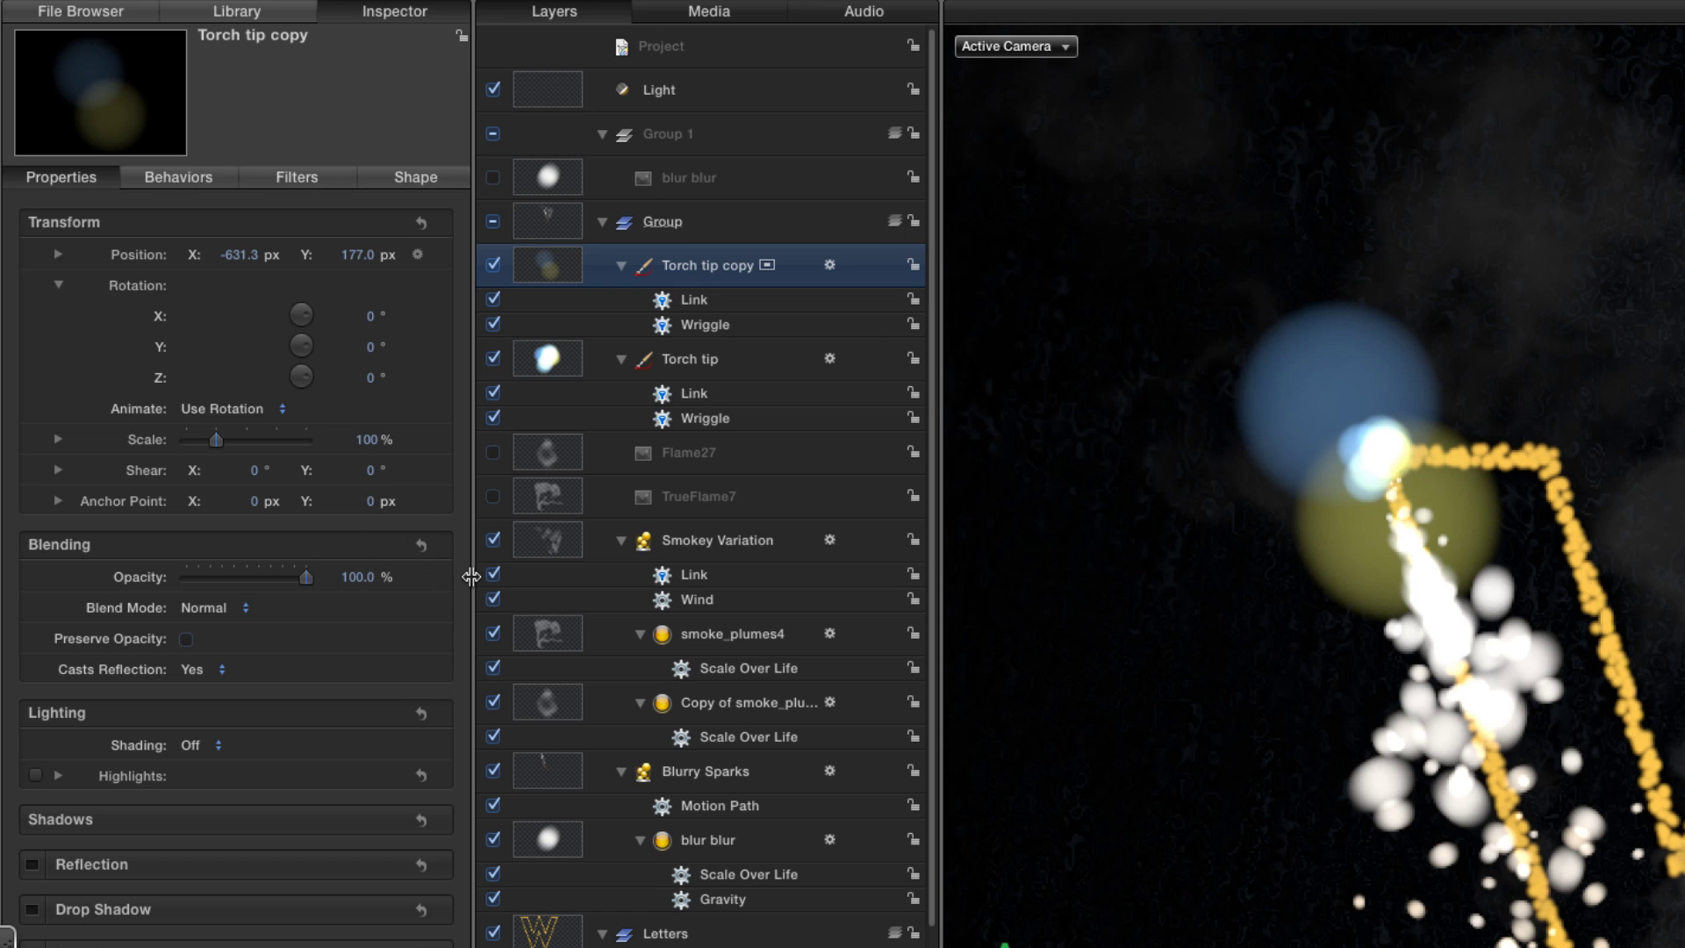
Add a Randomize behavior to the halo's Opacity with Amount 50%.
{"action": "left_click", "coordinate": [444, 584]}
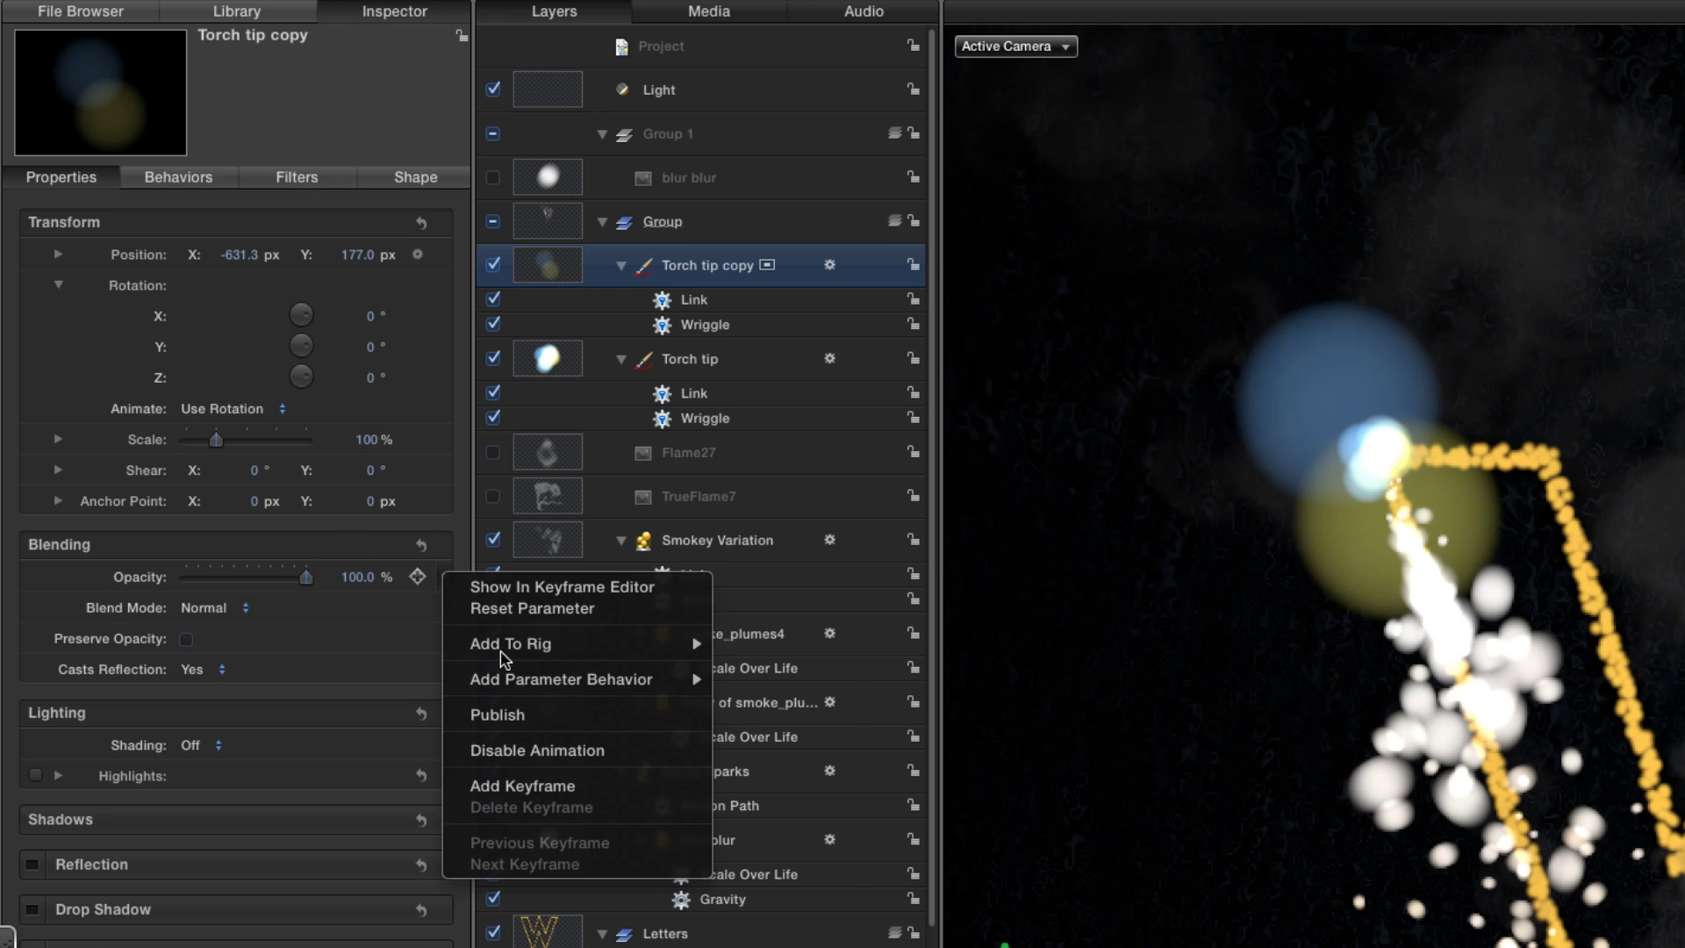
{"action": "mouse_move", "coordinate": [521, 681]}
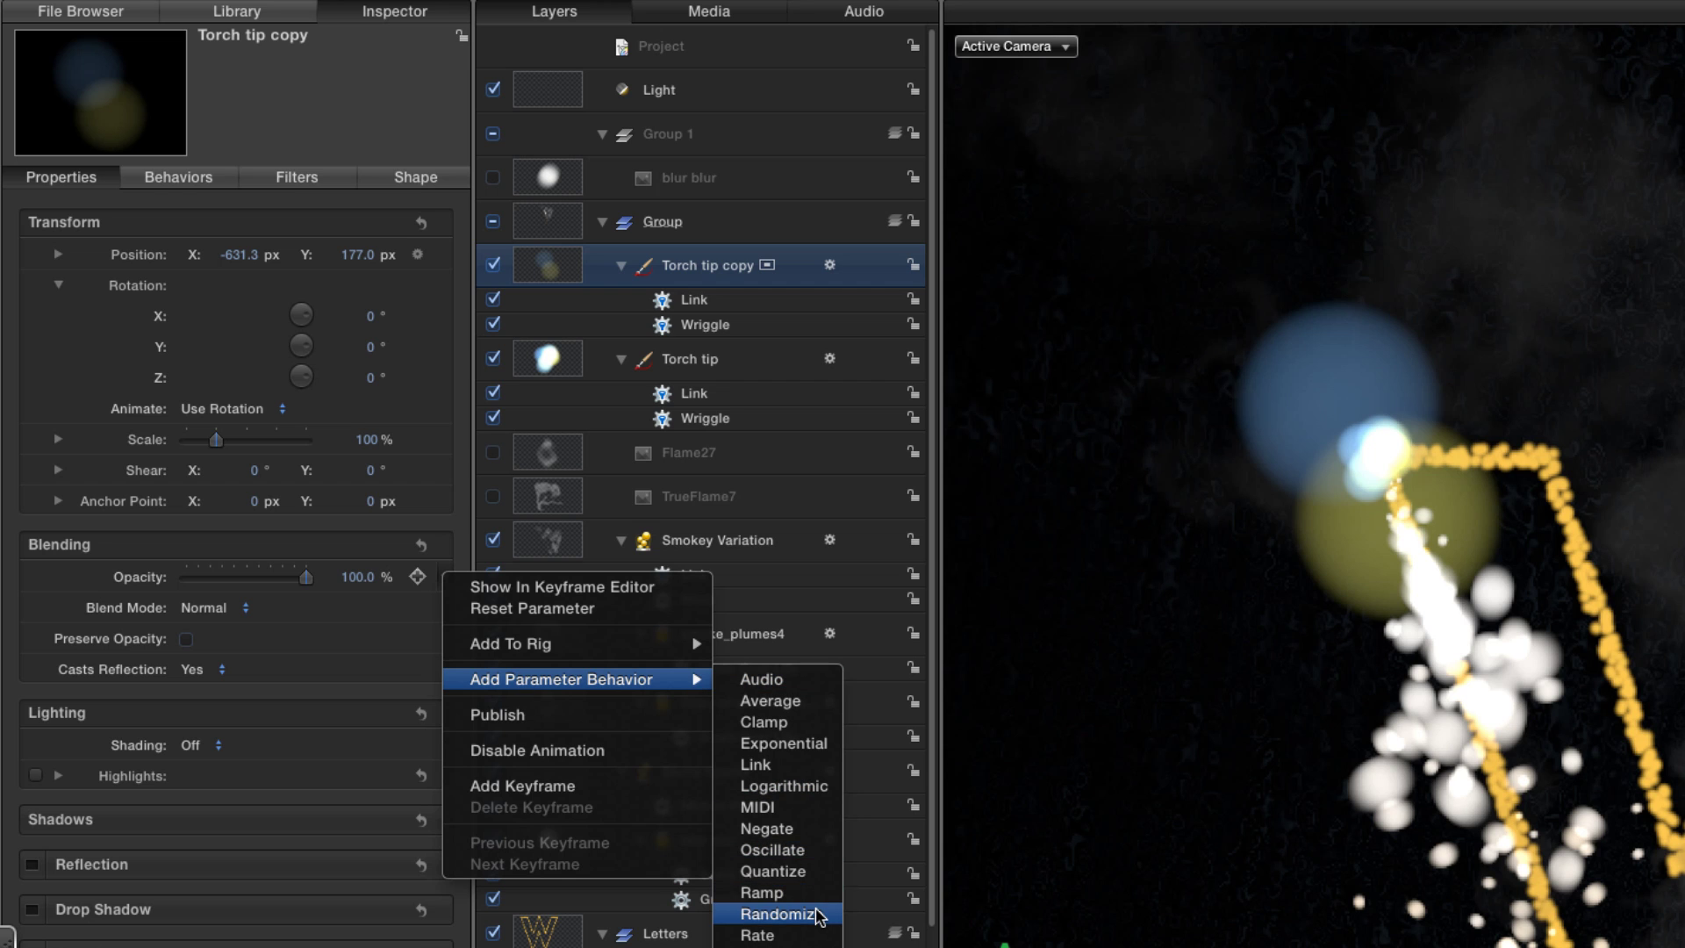
{"action": "left_click", "coordinate": [781, 914]}
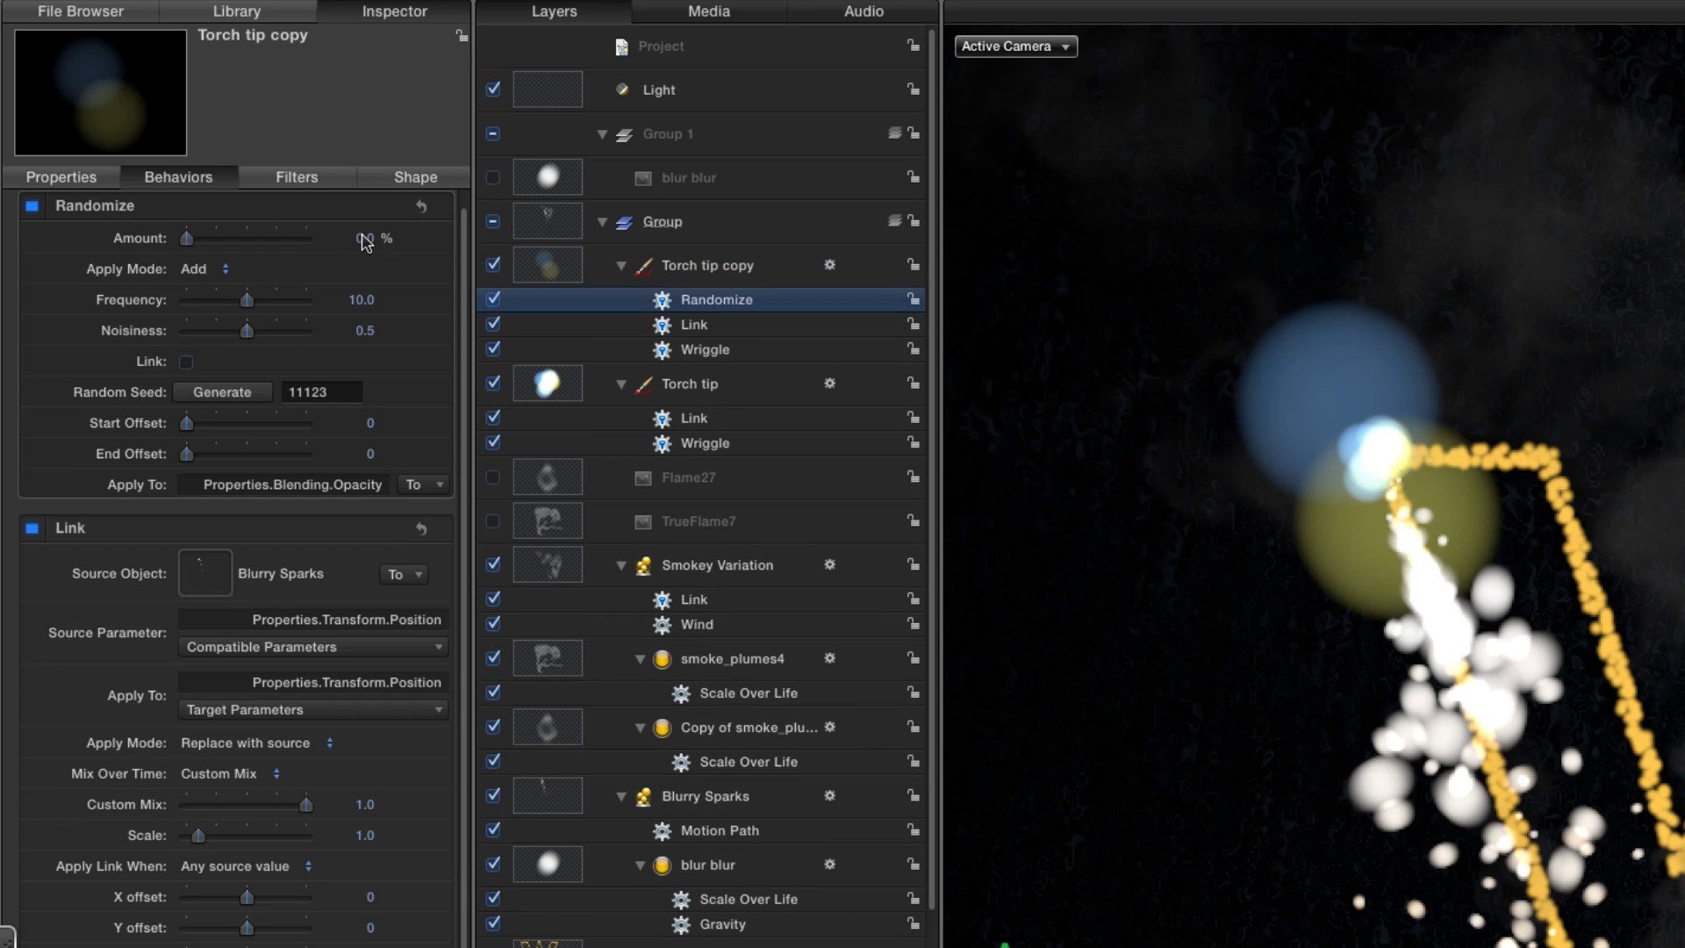
{"action": "left_click", "coordinate": [365, 238]}
{"action": "type", "text": "50"}
{"action": "key", "text": "Return"}
Set the halo's blend mode to Screen and reduce its outline width to 81.
{"action": "left_click", "coordinate": [64, 176]}
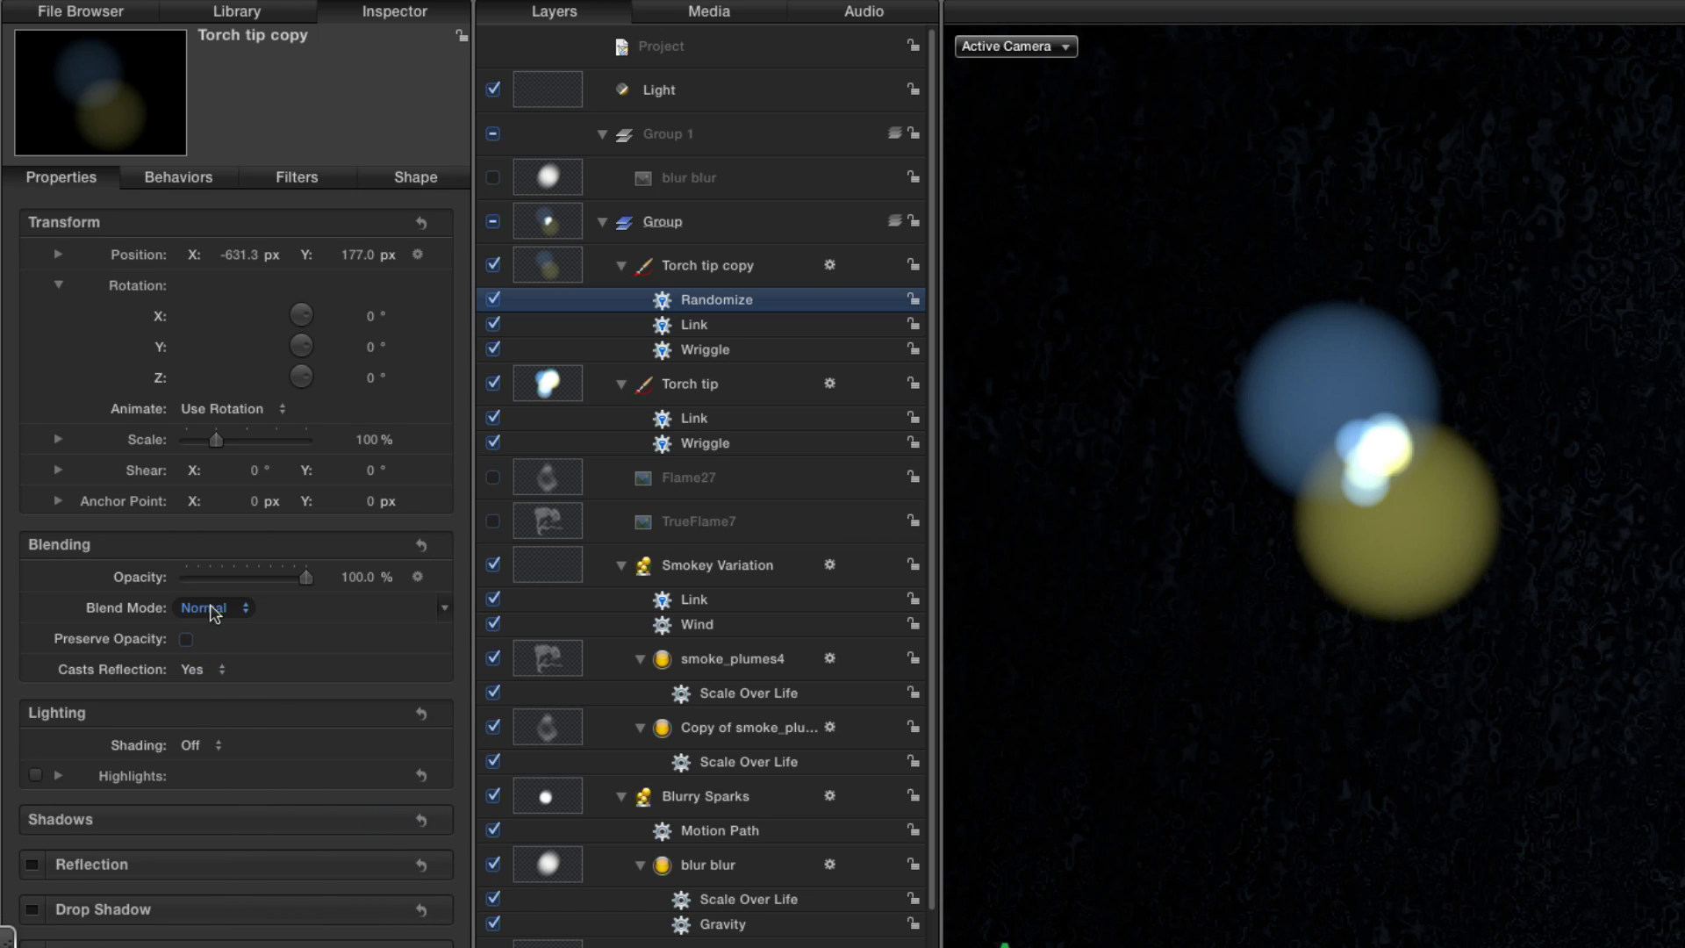
{"action": "left_click", "coordinate": [211, 607]}
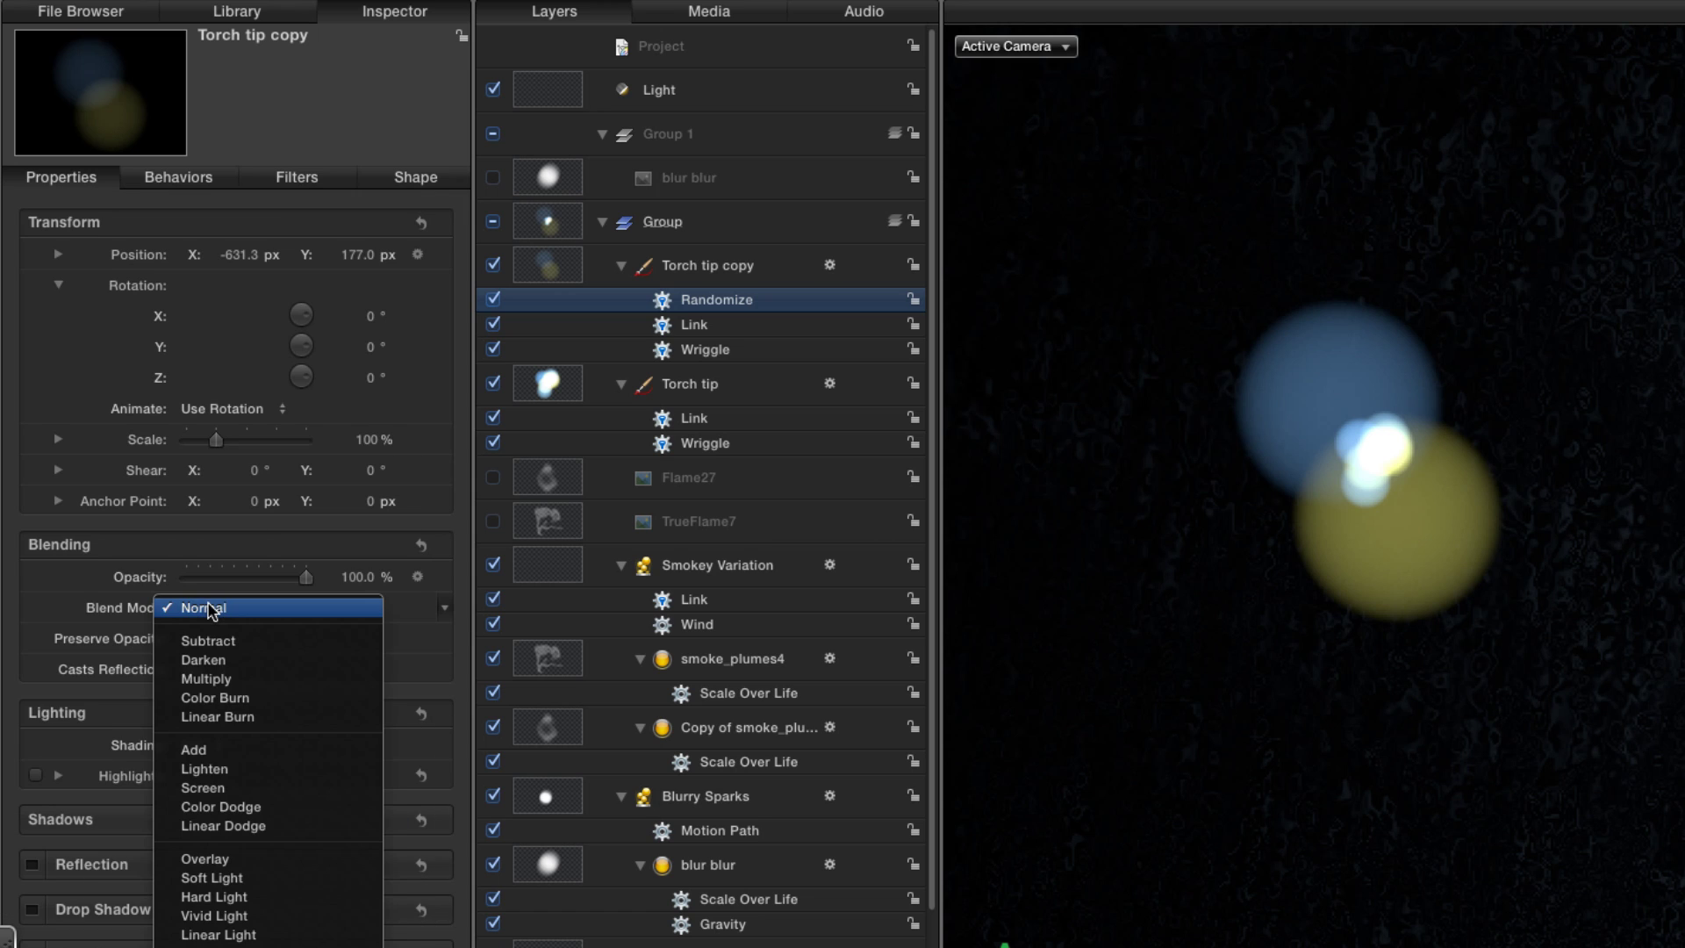
{"action": "left_click", "coordinate": [224, 787]}
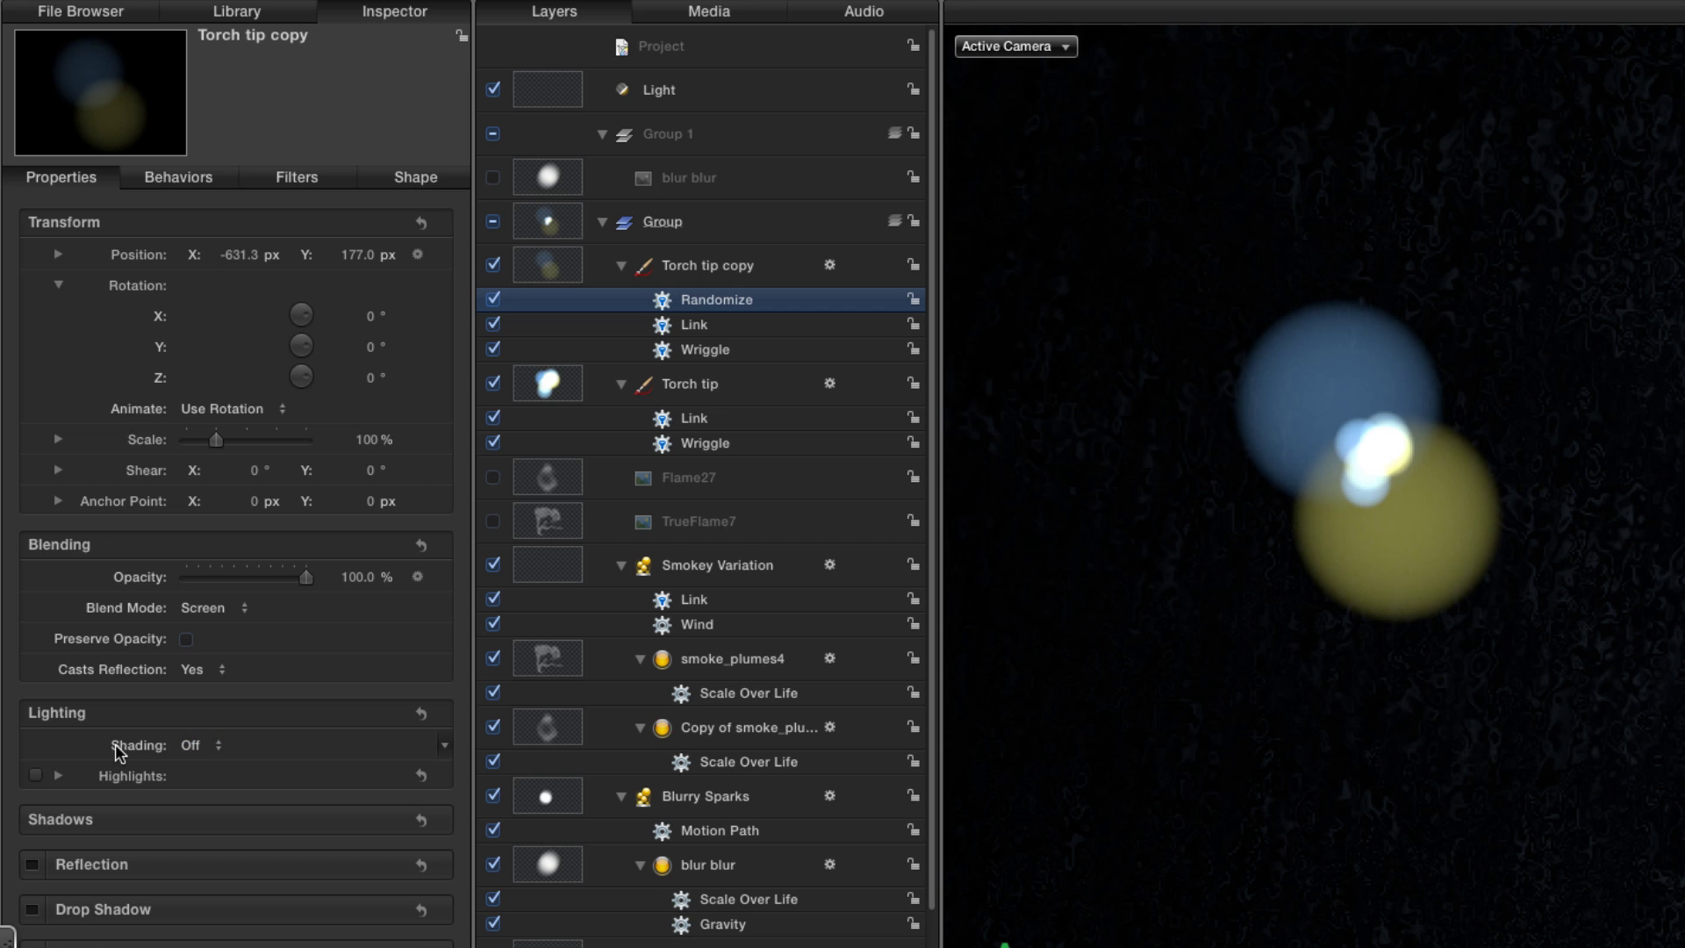
{"action": "key", "text": "space"}
{"action": "left_click", "coordinate": [418, 179]}
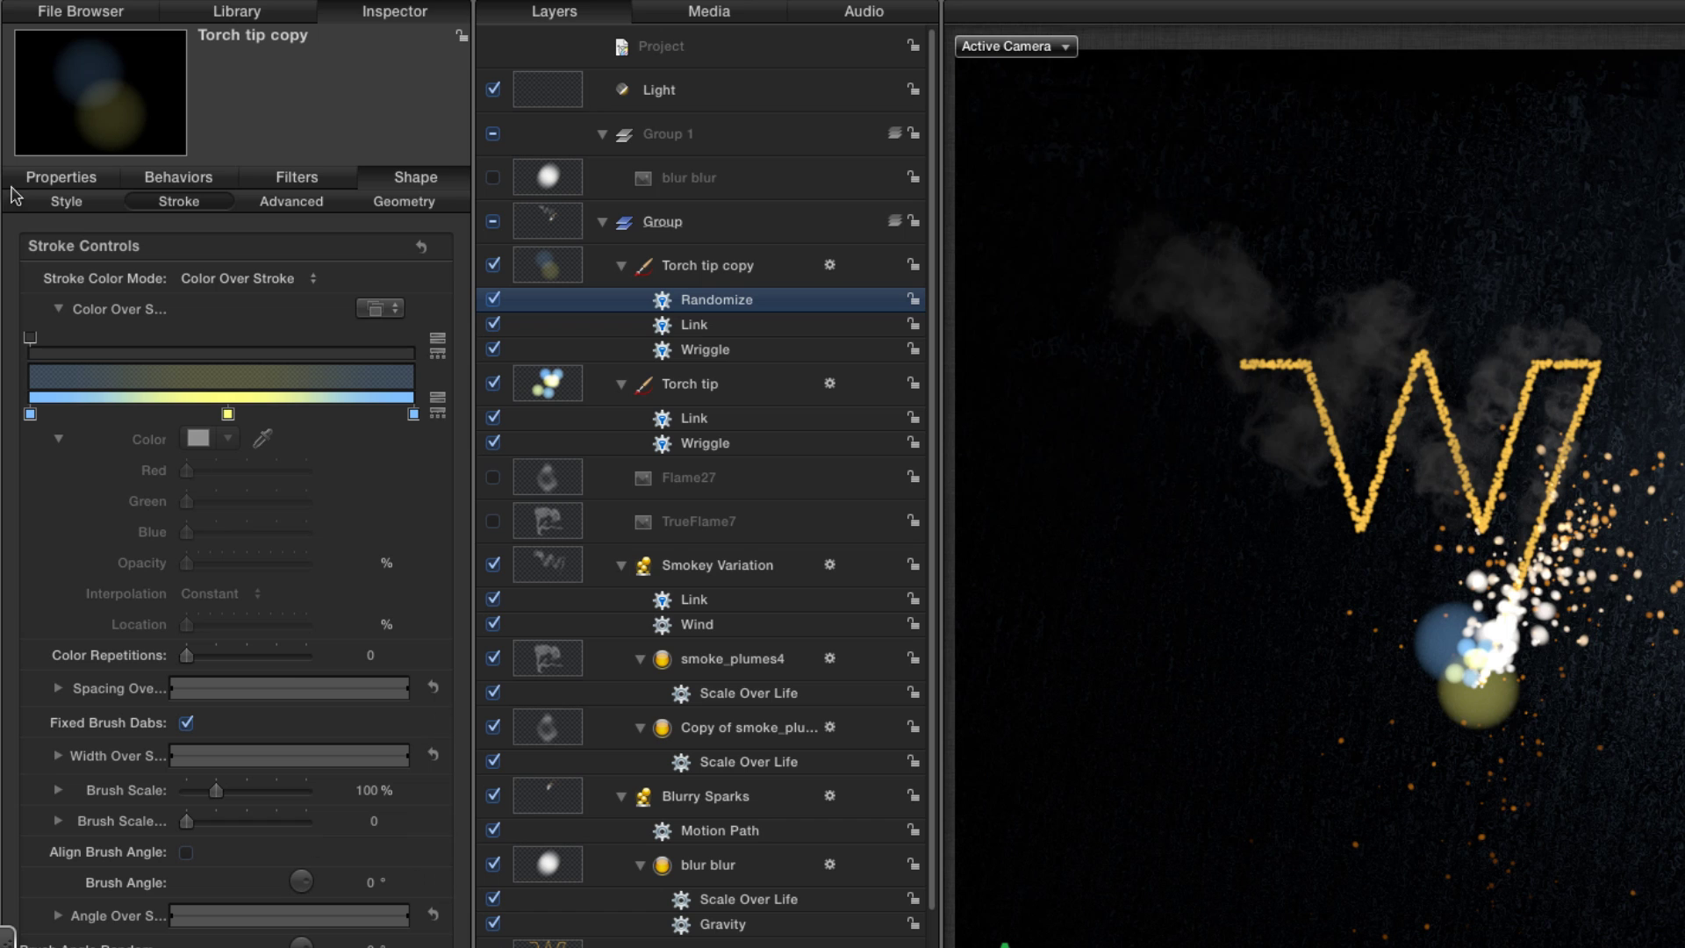
{"action": "left_click", "coordinate": [68, 202]}
{"action": "left_click_drag", "start_coordinate": [306, 763], "coordinate": [283, 768]}
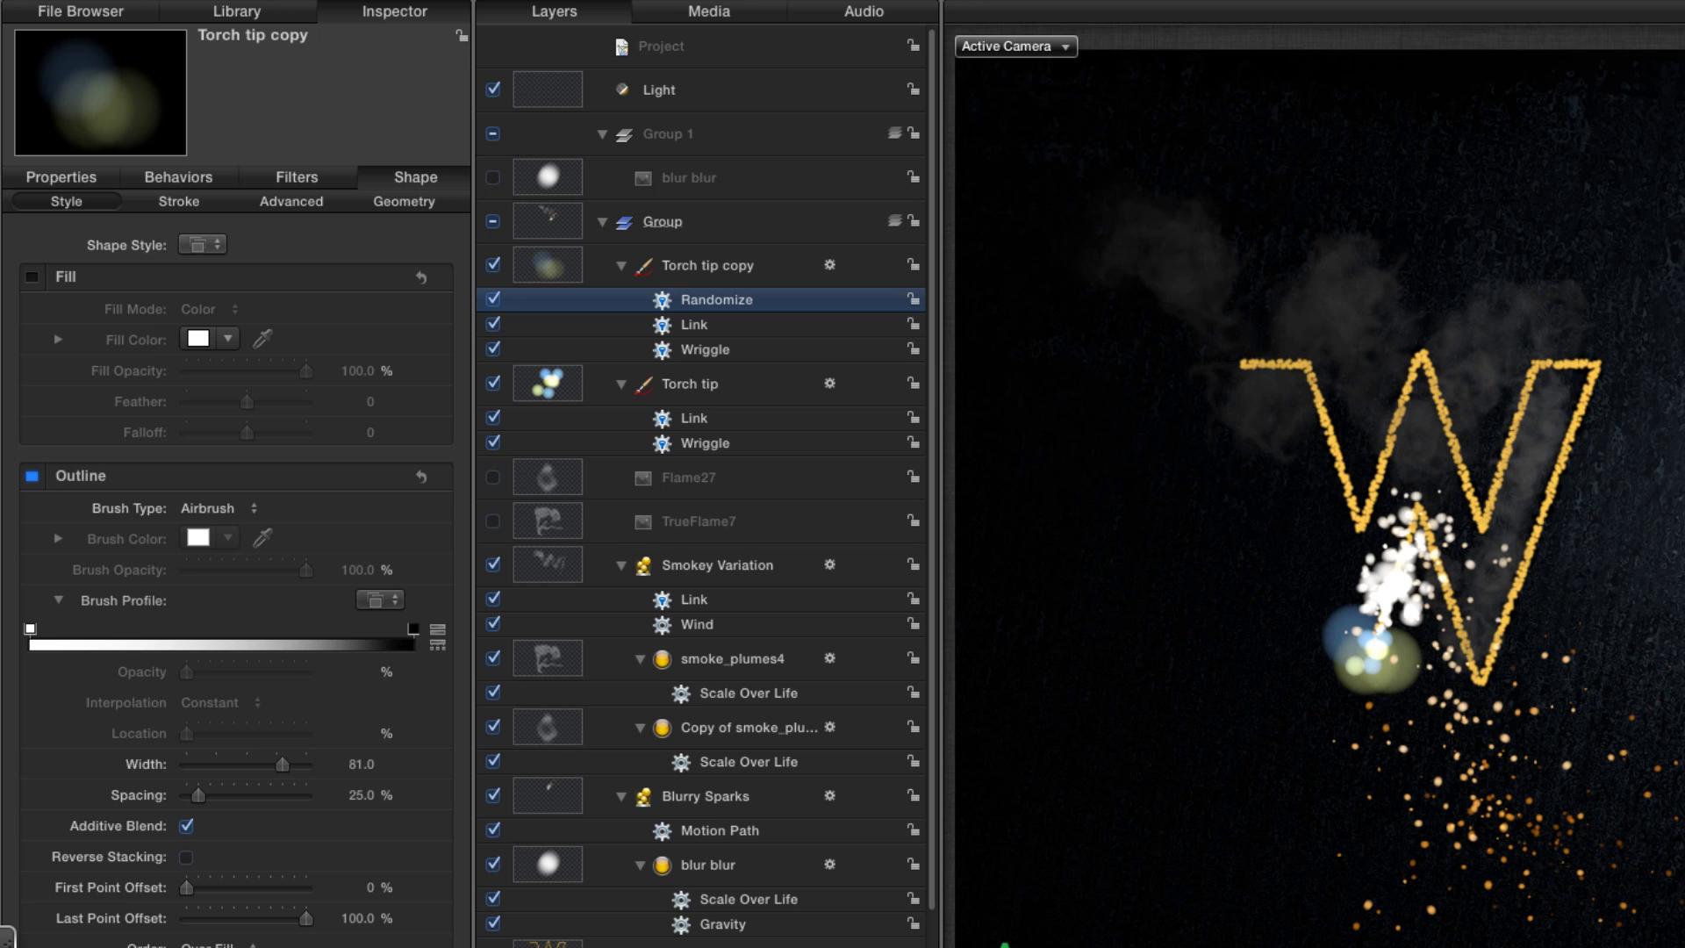
Collapse the torch, smoke and sparks Group and rename it W.
{"action": "left_click", "coordinate": [602, 222]}
{"action": "double_click", "coordinate": [724, 215]}
{"action": "type", "text": "W"}
{"action": "key", "text": "Return"}
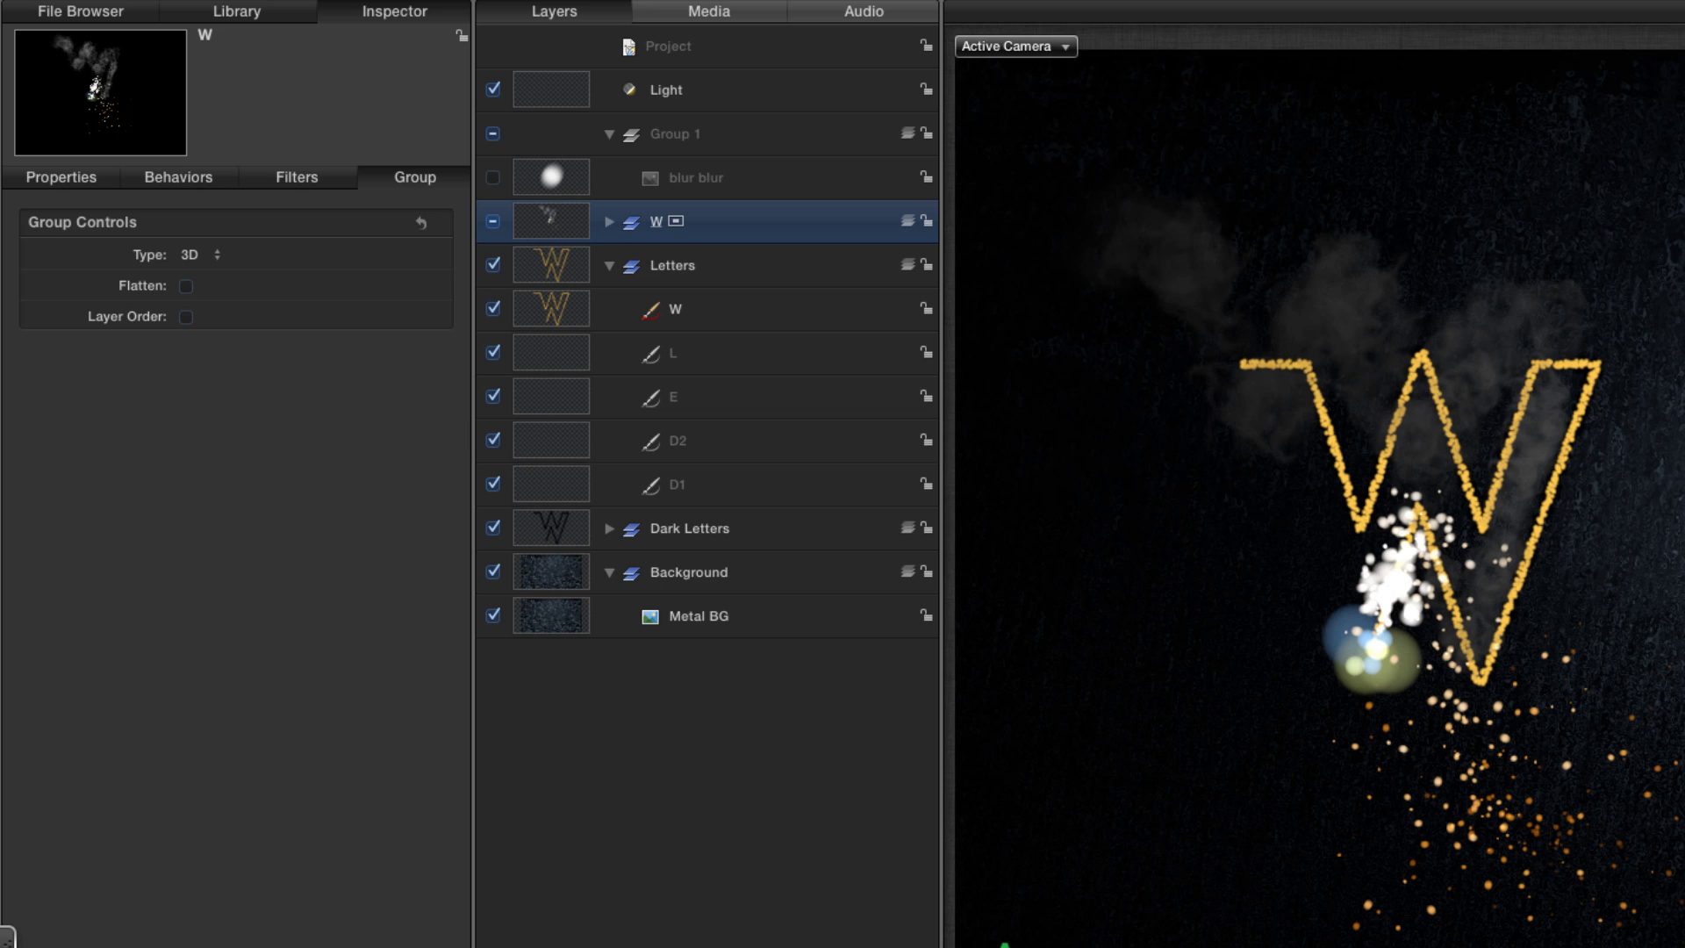